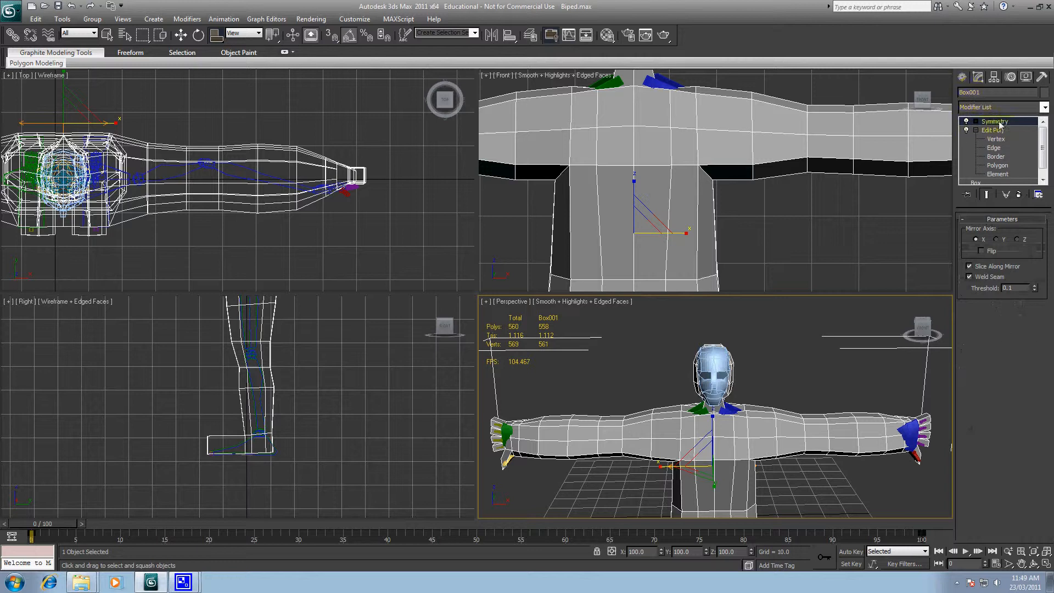
pyautogui.click(975, 130)
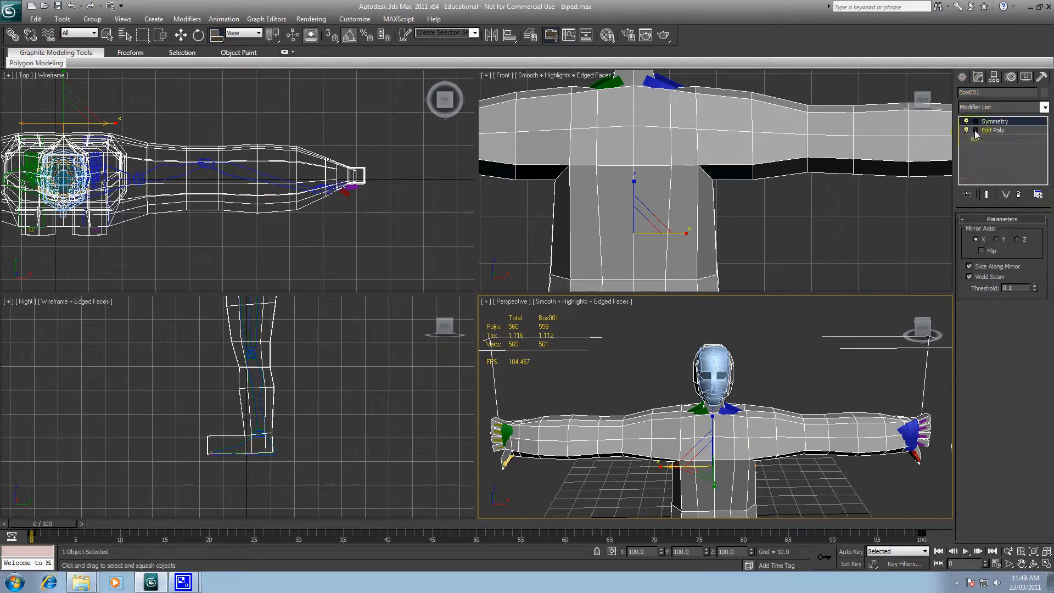
pyautogui.rightClick(1010, 122)
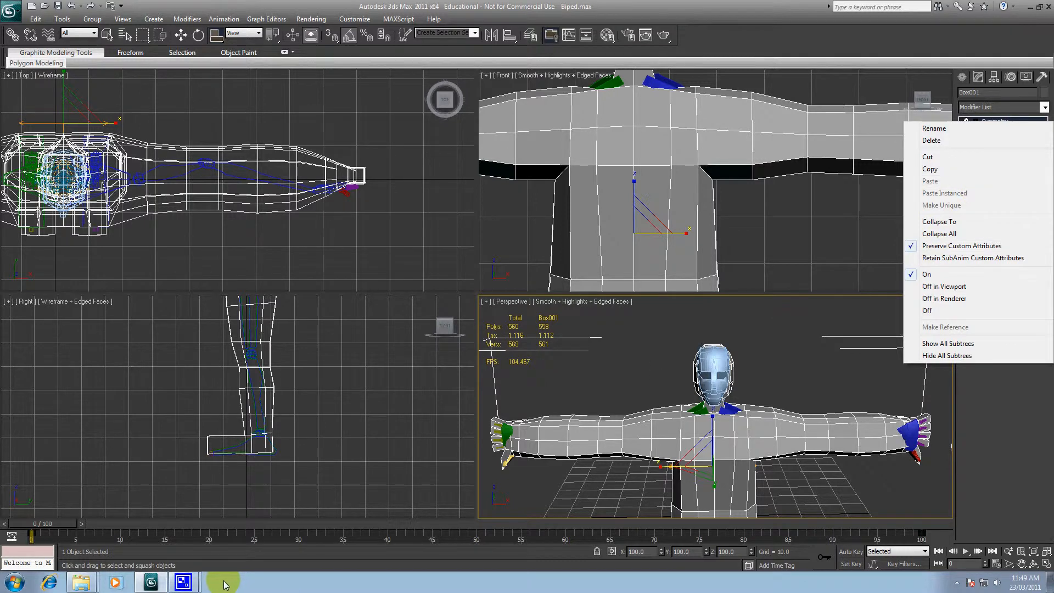
pyautogui.click(200, 546)
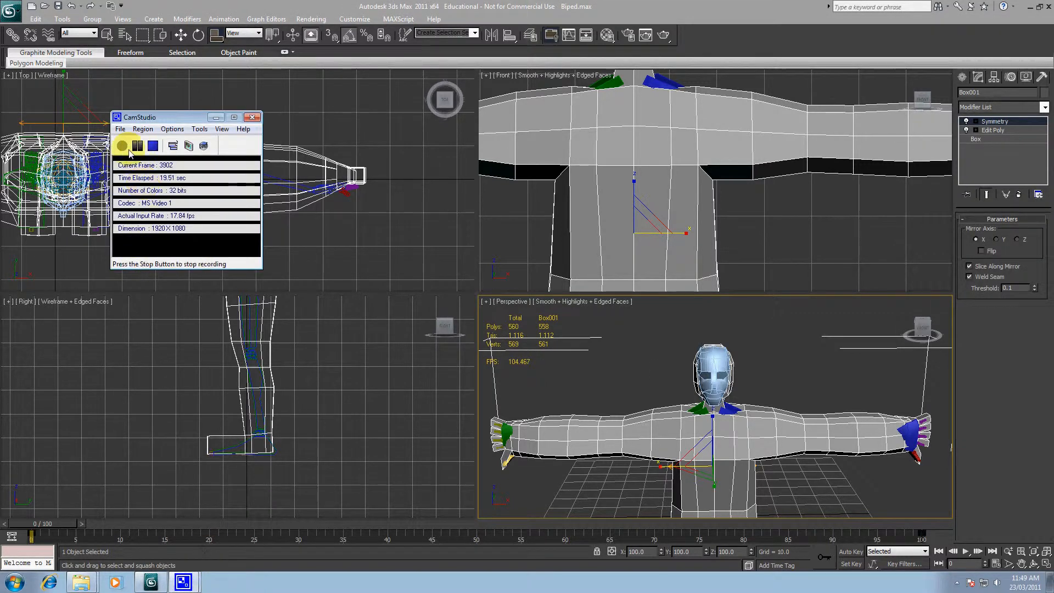
pyautogui.rightClick(991, 131)
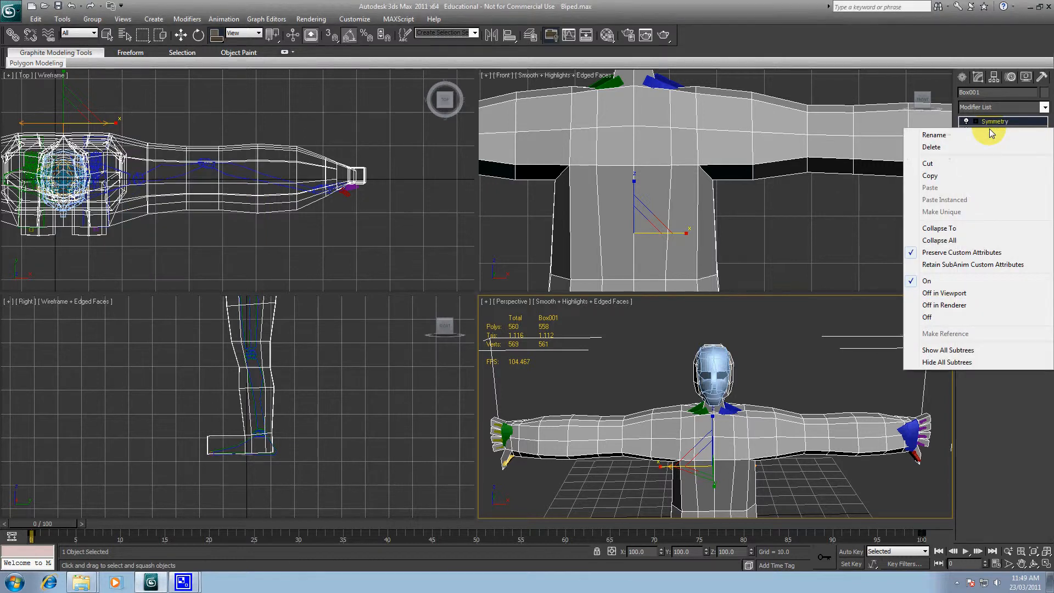
pyautogui.click(952, 241)
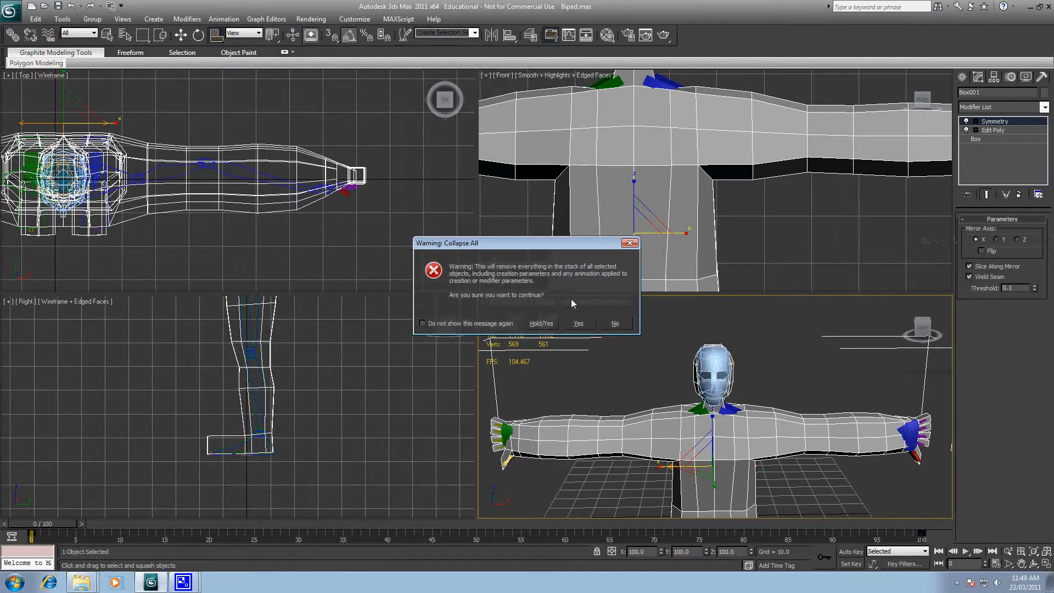
pyautogui.click(602, 323)
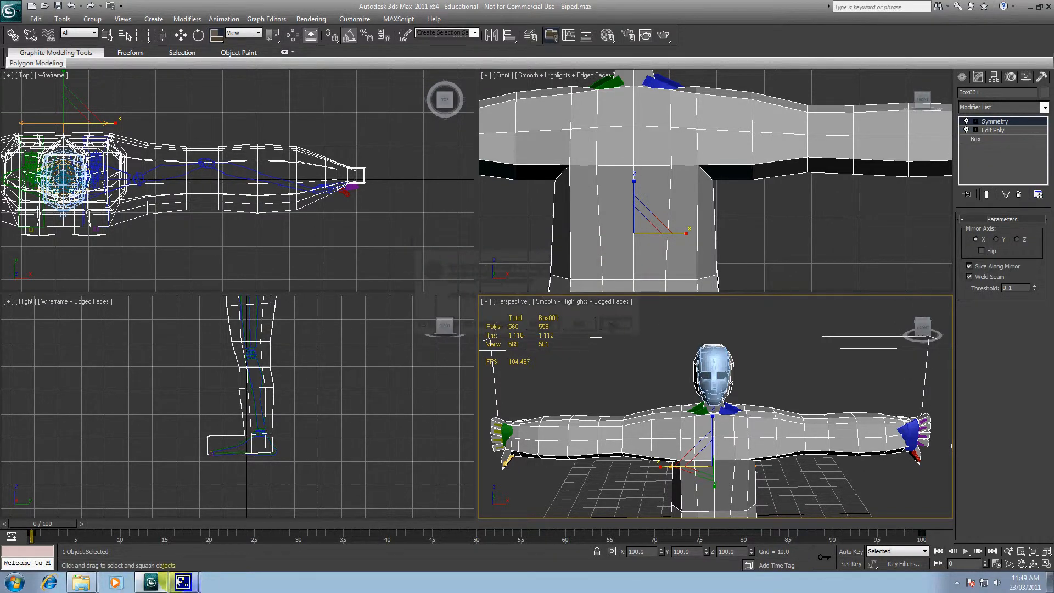
pyautogui.moveTo(181, 581)
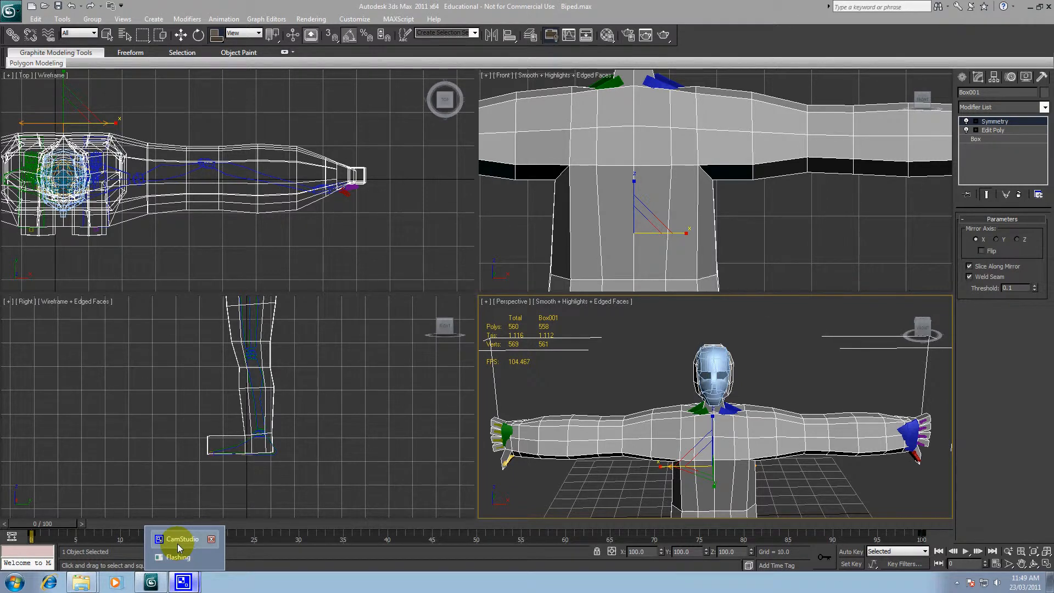
# - Straighten the left arm bones along the mesh arm by moving the left hand bone and rotating it -20 degrees about Z
pyautogui.click(246, 100)
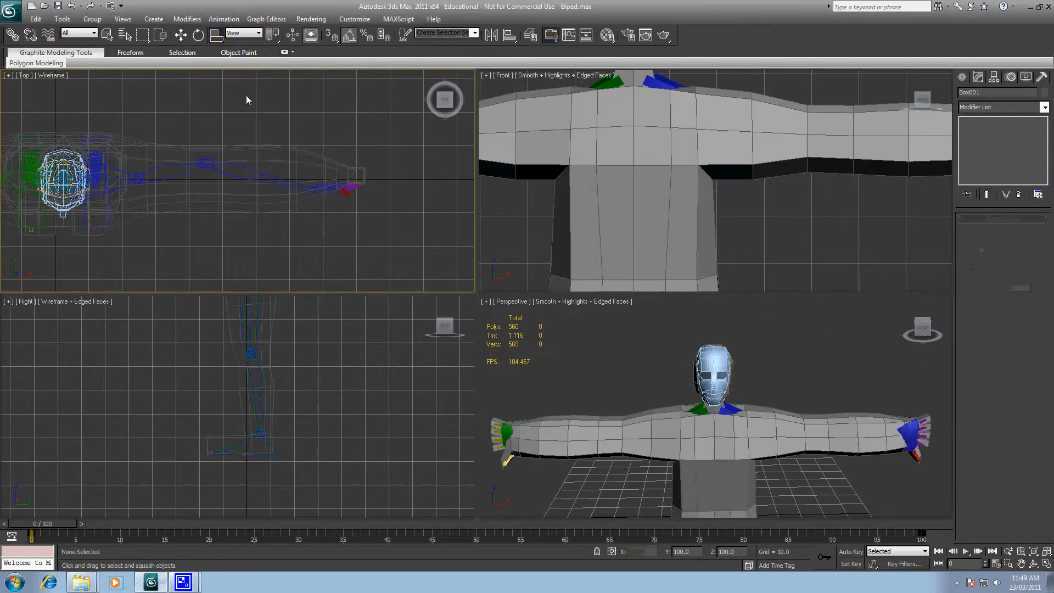
pyautogui.click(275, 181)
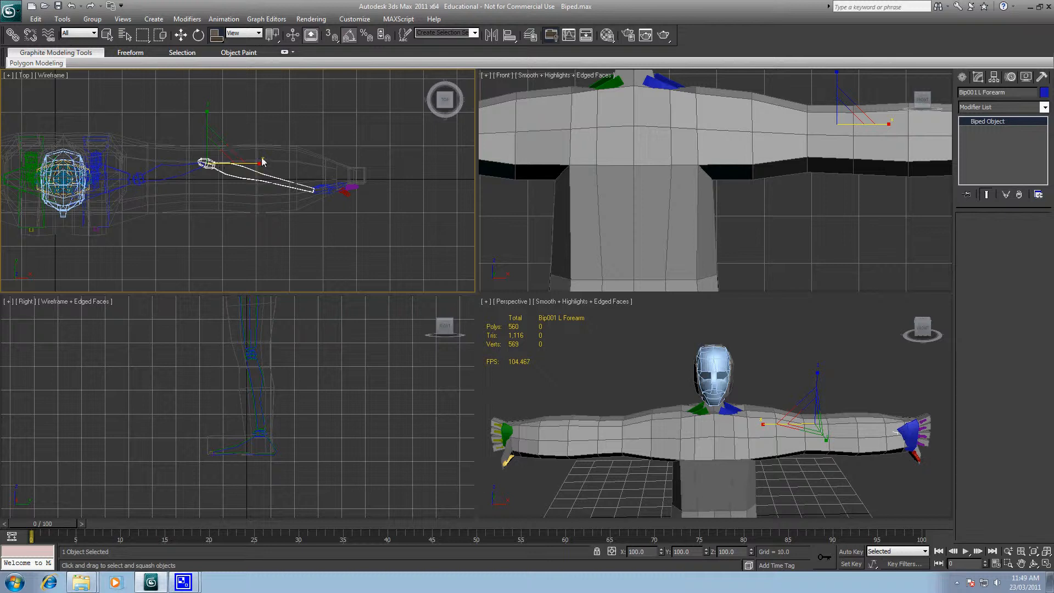
pyautogui.press('e')
pyautogui.moveTo(236, 141)
pyautogui.mouseDown()
pyautogui.moveTo(224, 141)
pyautogui.moveTo(230, 131)
pyautogui.mouseUp()
pyautogui.click(328, 191)
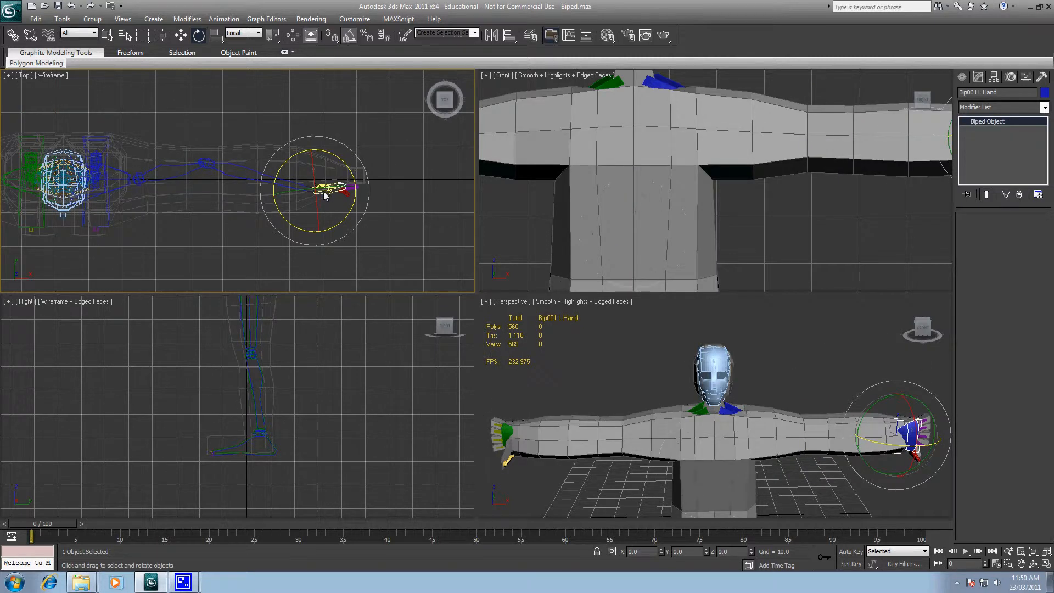
pyautogui.press('w')
pyautogui.moveTo(325, 189); pyautogui.dragTo(357, 157)
pyautogui.press('e')
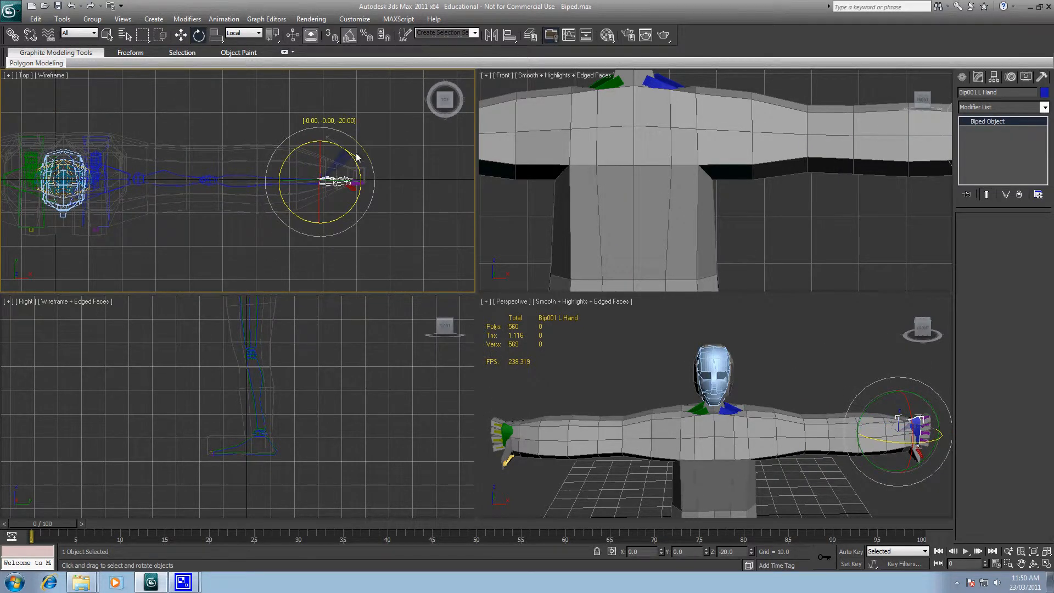
pyautogui.press('w')
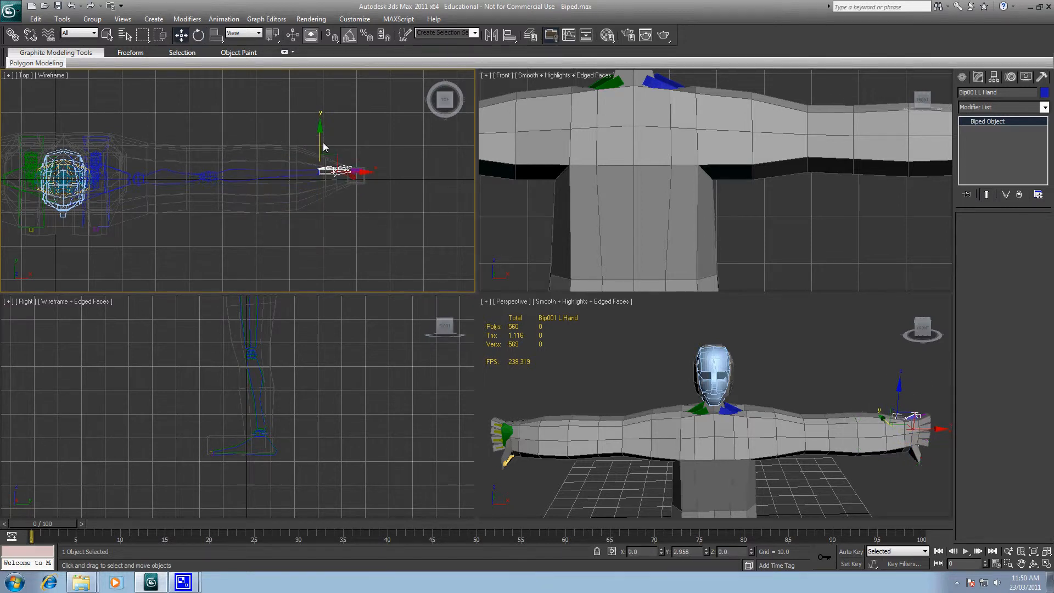
pyautogui.moveTo(323, 147); pyautogui.dragTo(324, 153)
# - Move the biped's right hand bone to line up the right arm bones with the centre of the mesh arm
pyautogui.moveTo(179, 117); pyautogui.dragTo(413, 121, button='middle')
pyautogui.scroll(8, 217, 151)
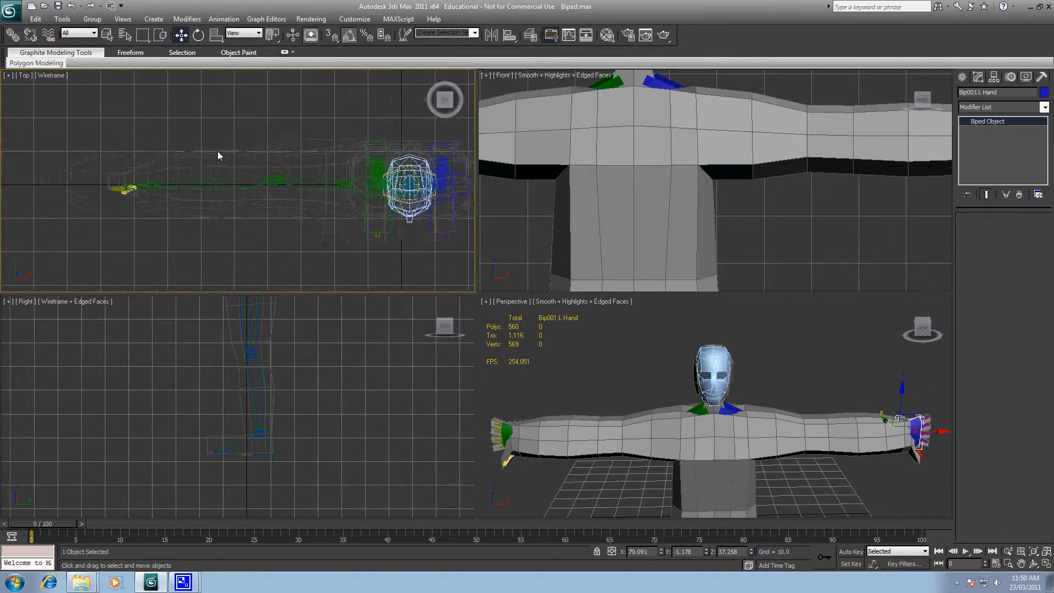
pyautogui.click(214, 201)
pyautogui.click(213, 199)
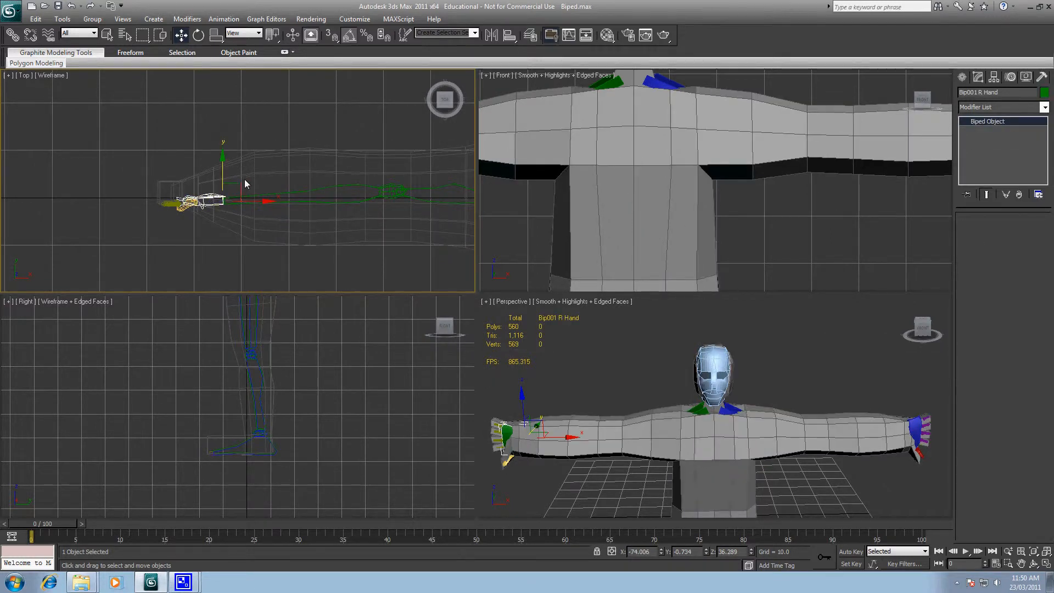
pyautogui.scroll(3, 308, 171)
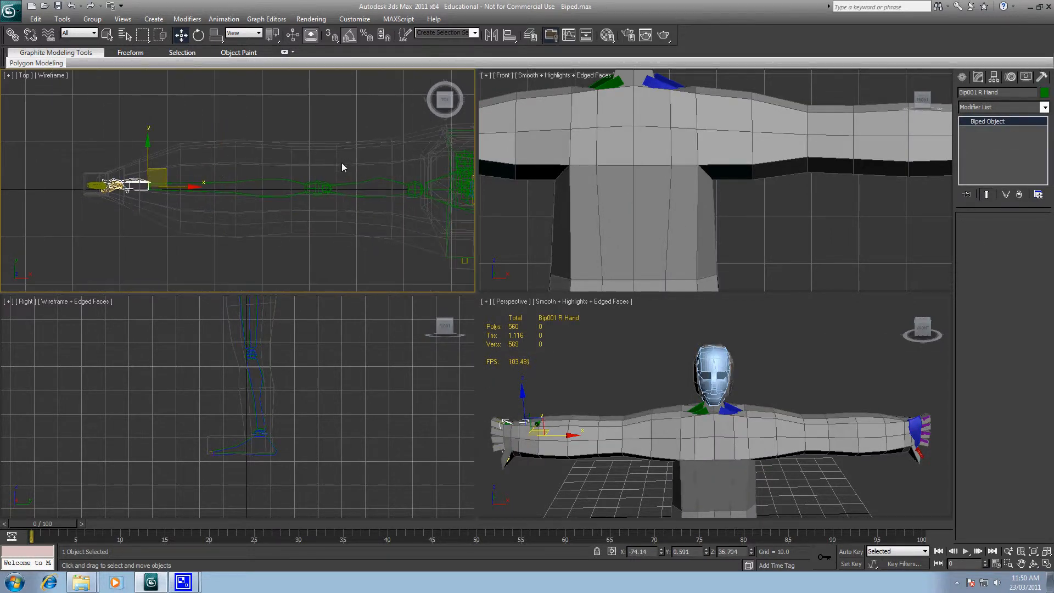
# - Scale the biped's right forearm and right upper arm bones along X to fit the mesh arm, then clear the selection
pyautogui.click(278, 174)
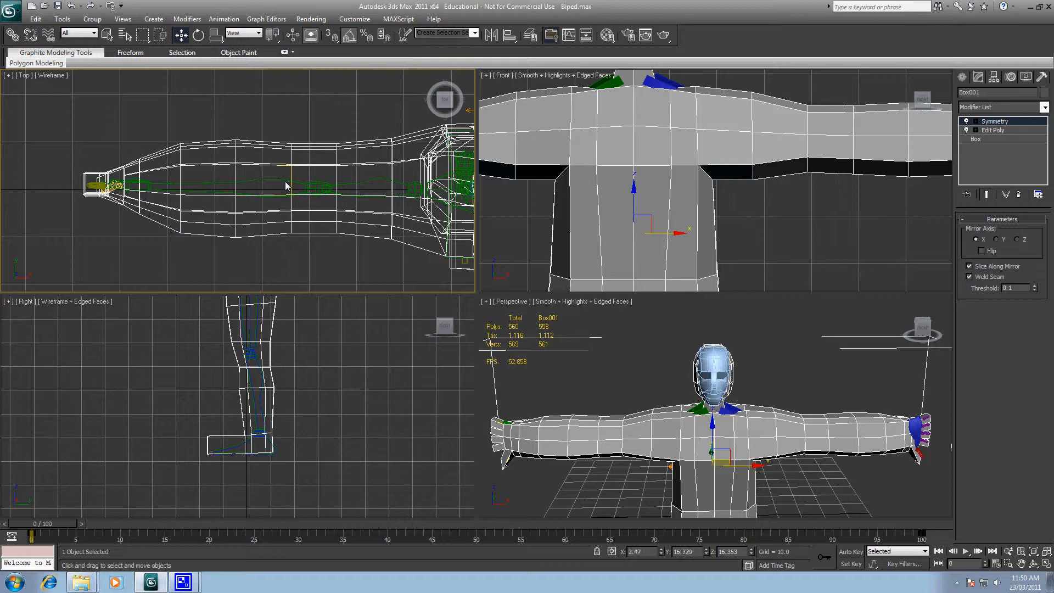
pyautogui.click(287, 185)
pyautogui.press('r')
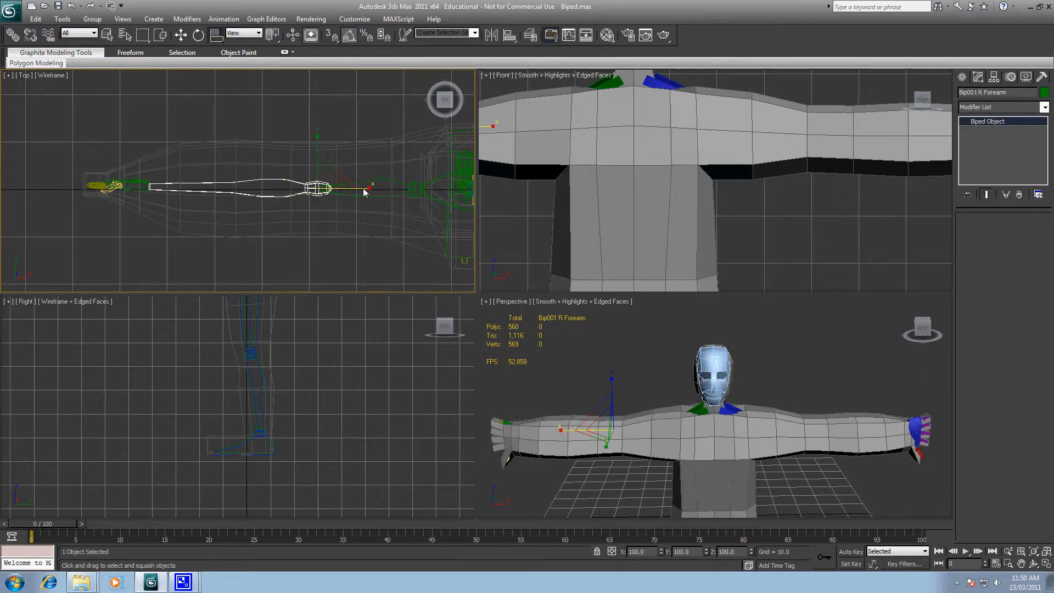
pyautogui.moveTo(367, 192); pyautogui.dragTo(366, 190)
pyautogui.click(377, 184)
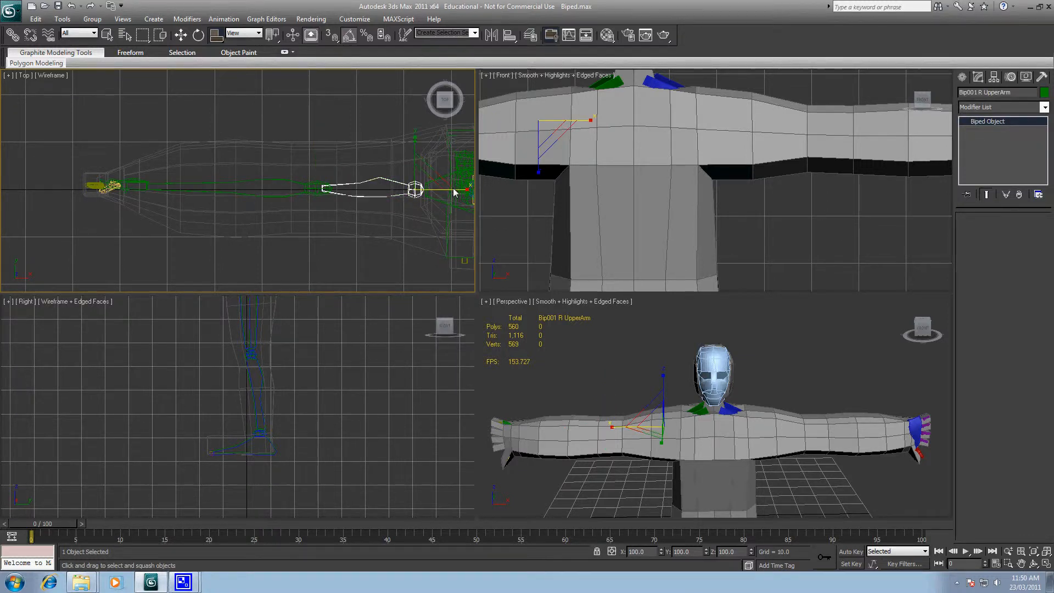
pyautogui.moveTo(454, 193); pyautogui.dragTo(456, 192)
pyautogui.click(340, 135)
# - Collapse the body mesh's entire modifier stack, including Symmetry and Edit Poly, into an editable poly
pyautogui.scroll(-2, 341, 137)
pyautogui.moveTo(344, 175); pyautogui.dragTo(251, 154, button='middle')
pyautogui.press('w')
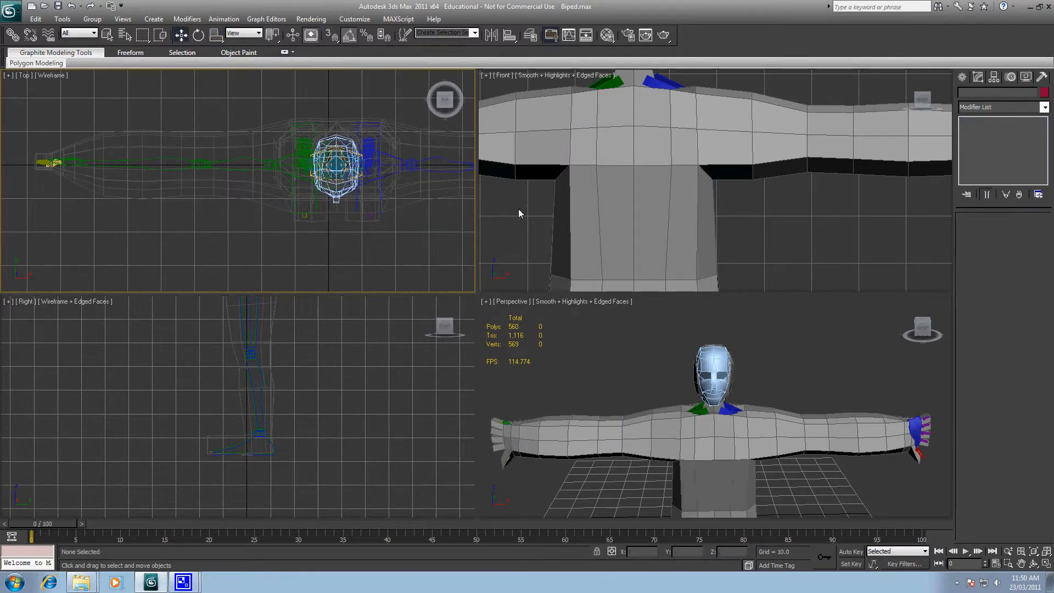
pyautogui.click(772, 415)
pyautogui.click(779, 415)
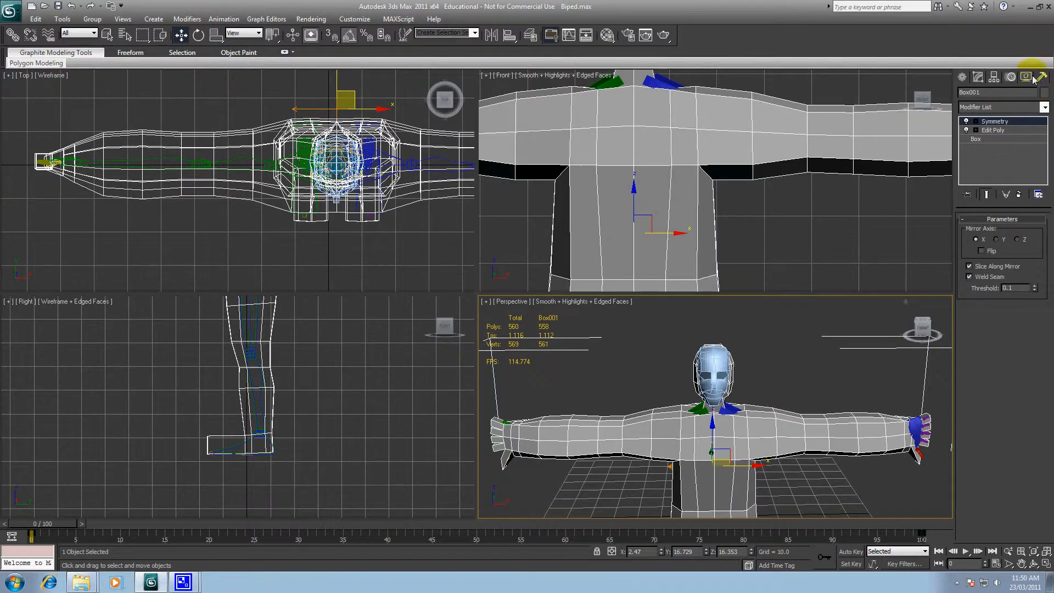
pyautogui.rightClick(994, 128)
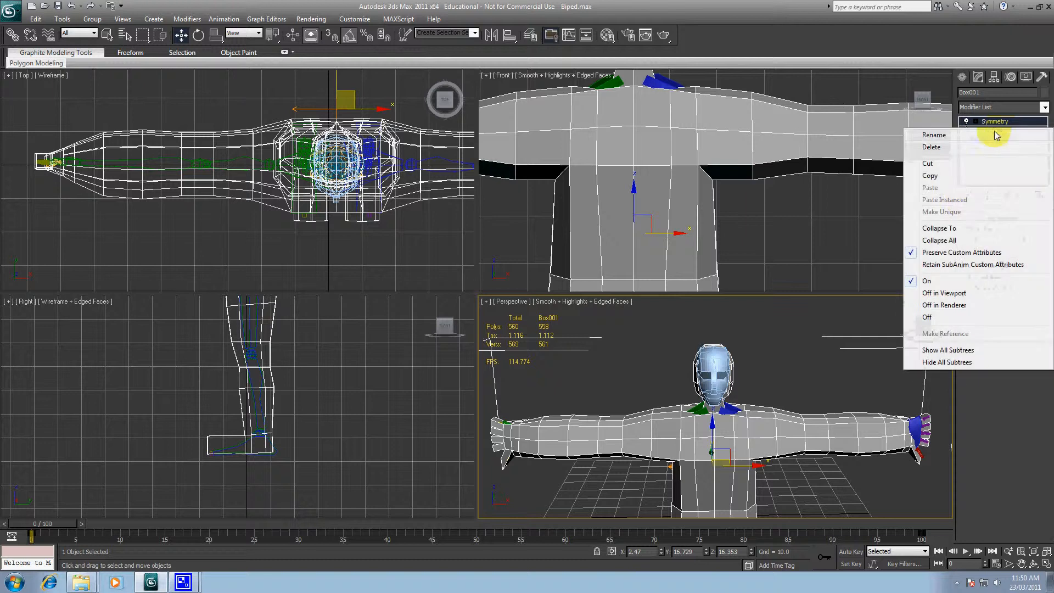
pyautogui.click(965, 244)
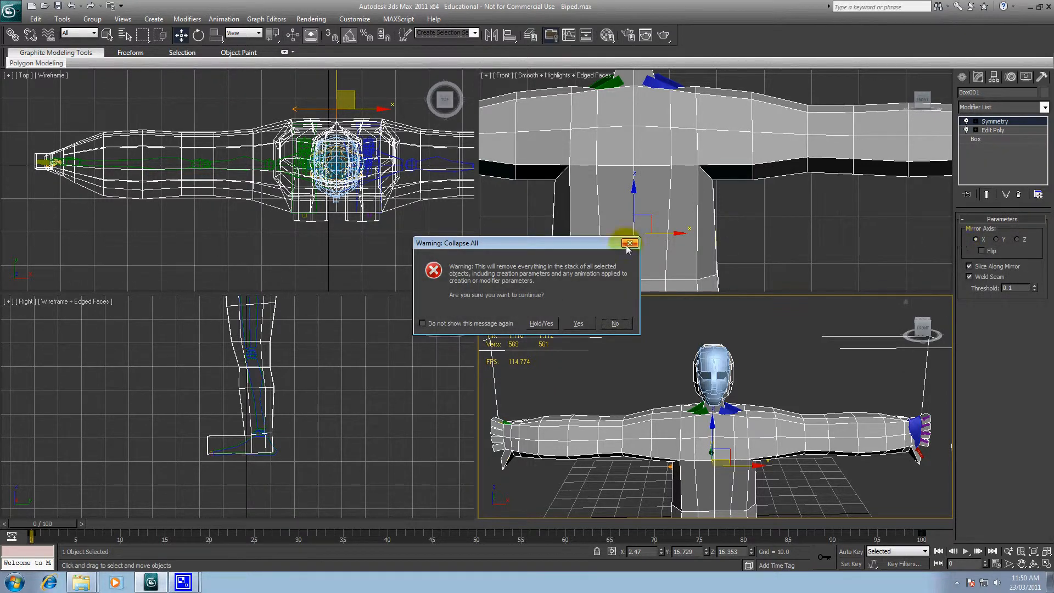
pyautogui.click(577, 324)
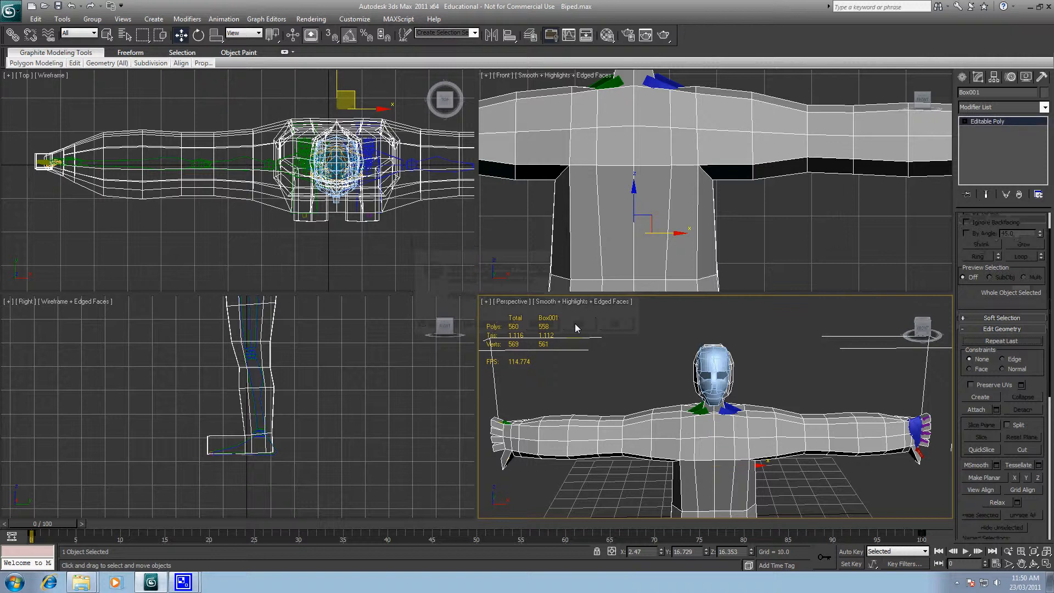
# - Apply a Skin modifier to the collapsed body mesh
pyautogui.click(1045, 108)
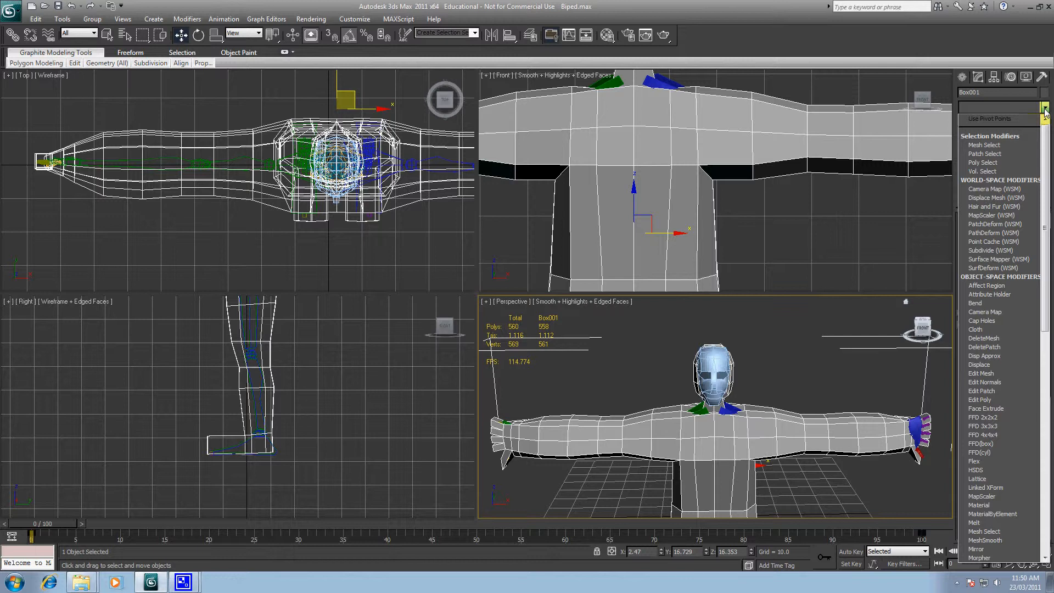
pyautogui.scroll(-5, 1000, 220)
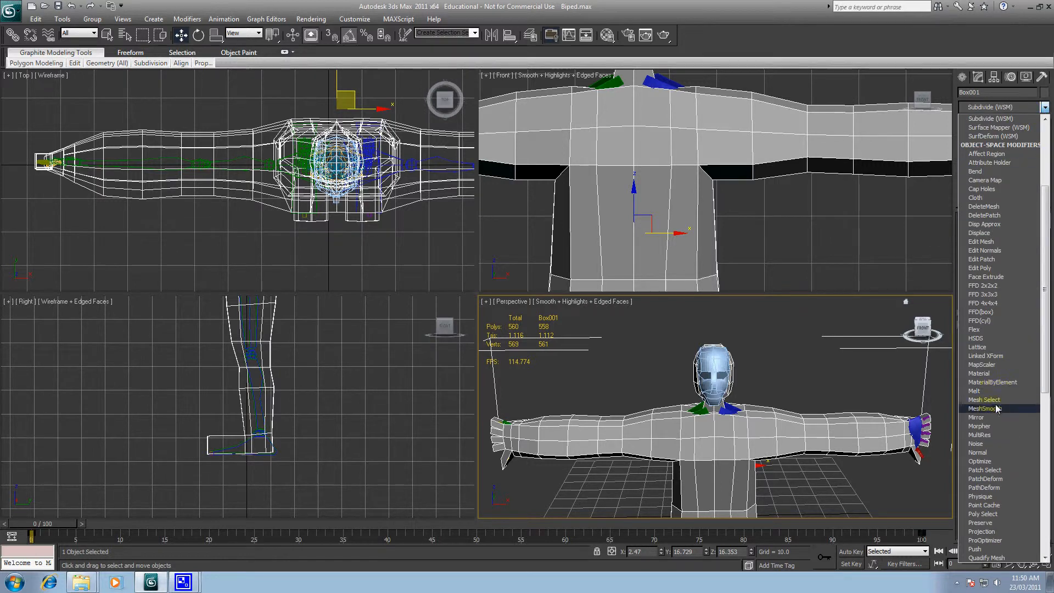
pyautogui.scroll(-13, 997, 384)
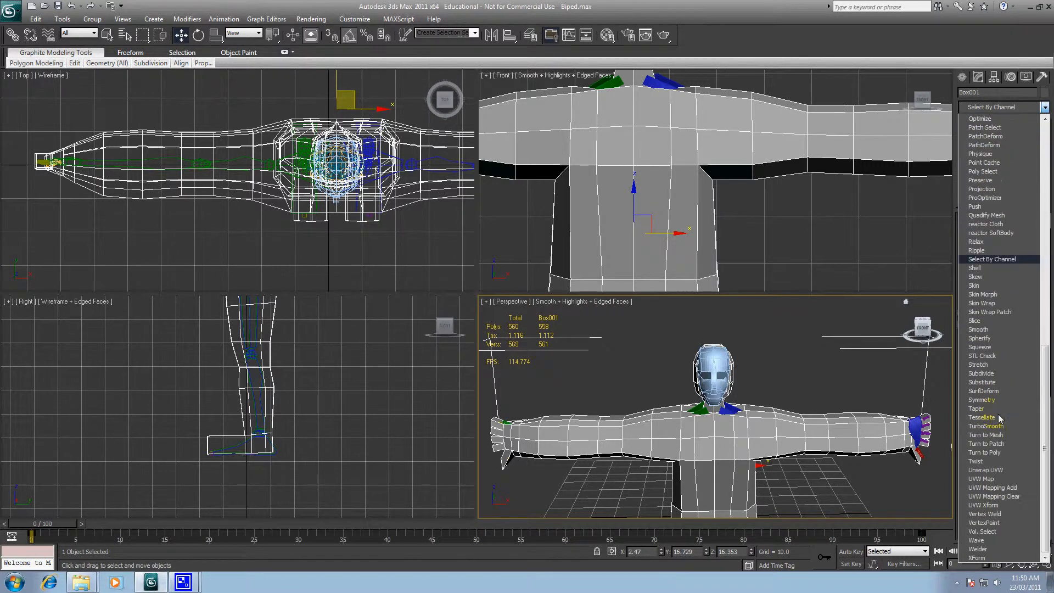
pyautogui.click(991, 285)
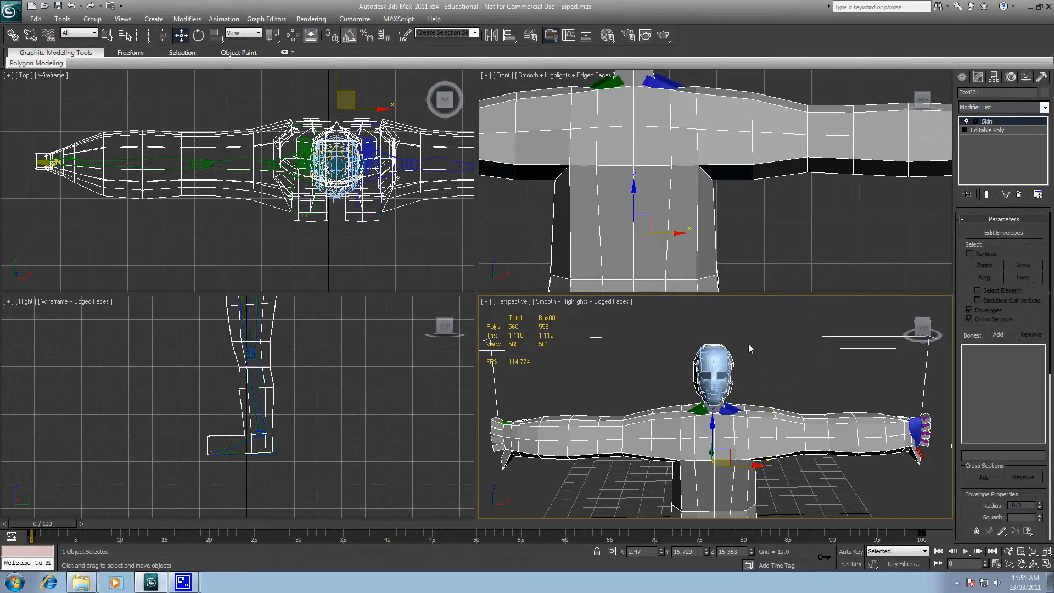
# - Add all biped bones from Bip001 through Bip001 R Toe0 to the Skin modifier
pyautogui.click(997, 334)
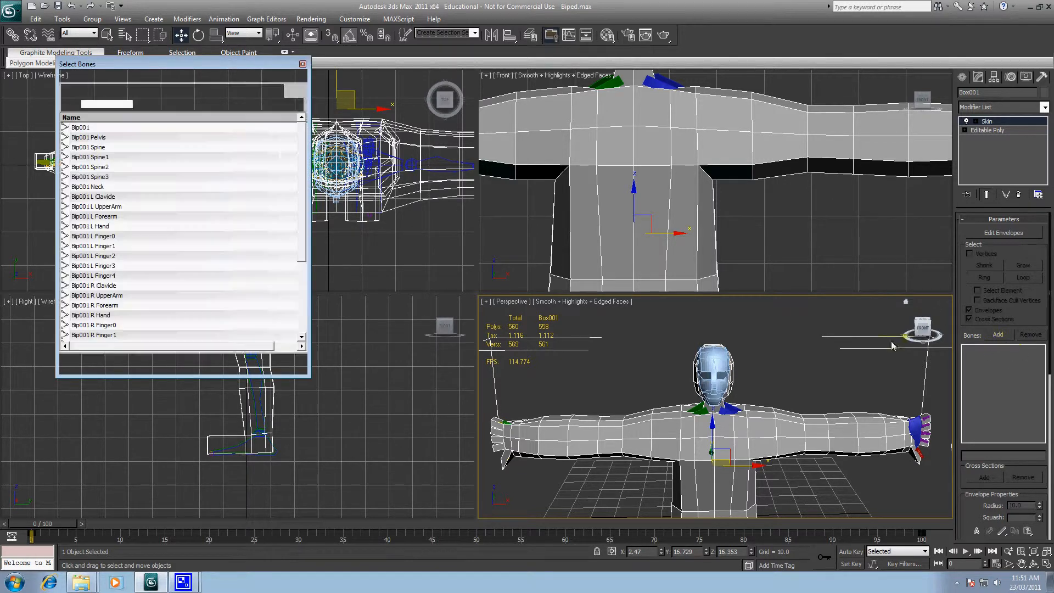
pyautogui.click(91, 127)
pyautogui.moveTo(301, 138); pyautogui.dragTo(300, 332)
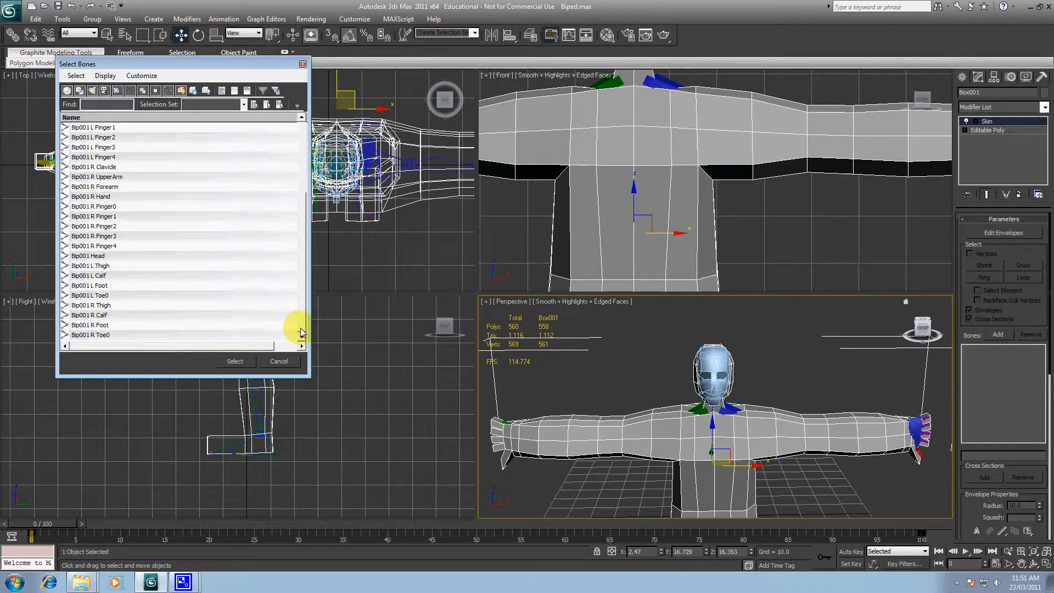
pyautogui.keyDown('shift'); pyautogui.click(91, 334); pyautogui.keyUp('shift')
pyautogui.click(235, 361)
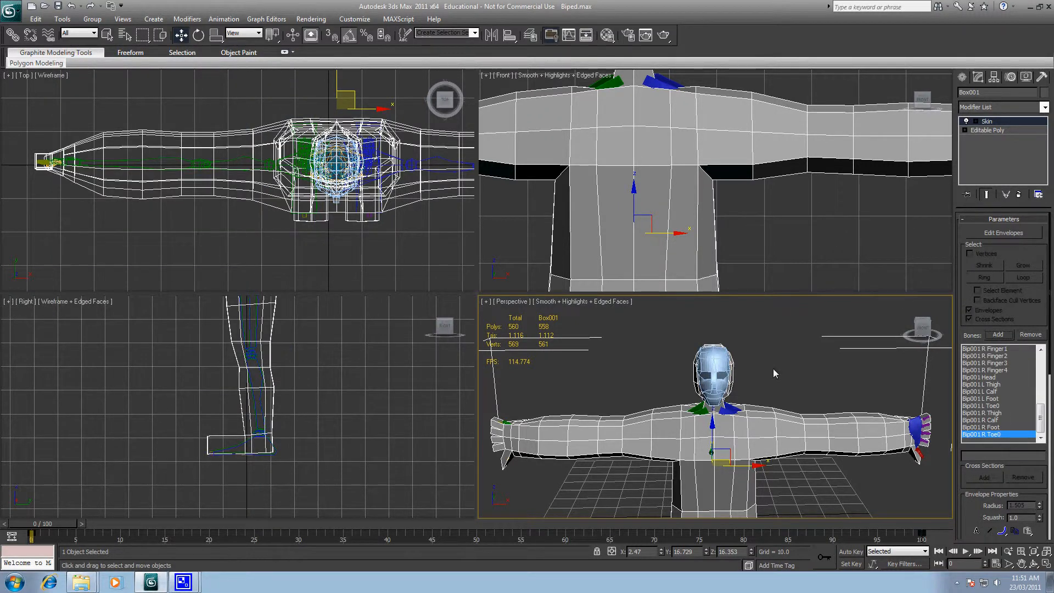
# - Turn on Edit Envelopes for the Skin modifier and enable vertex selection, with the legs in view
pyautogui.click(997, 231)
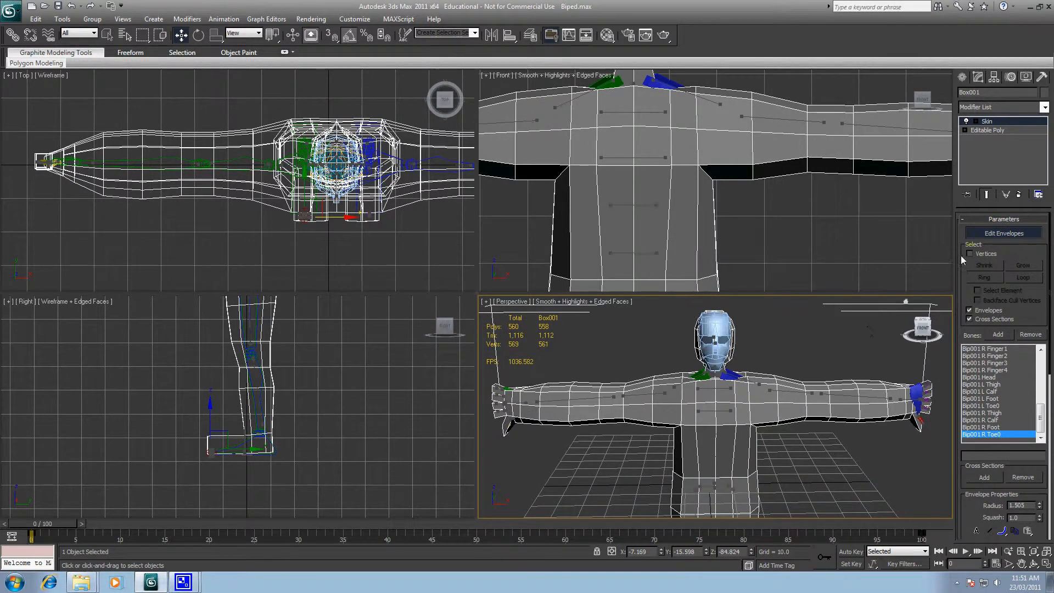
pyautogui.click(970, 254)
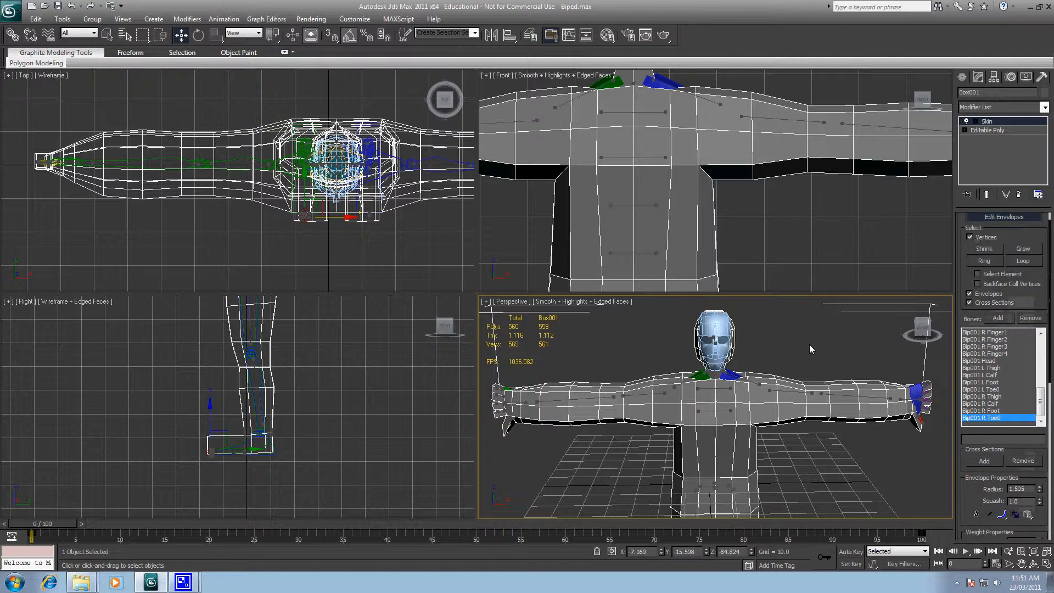
pyautogui.scroll(-5, 808, 344)
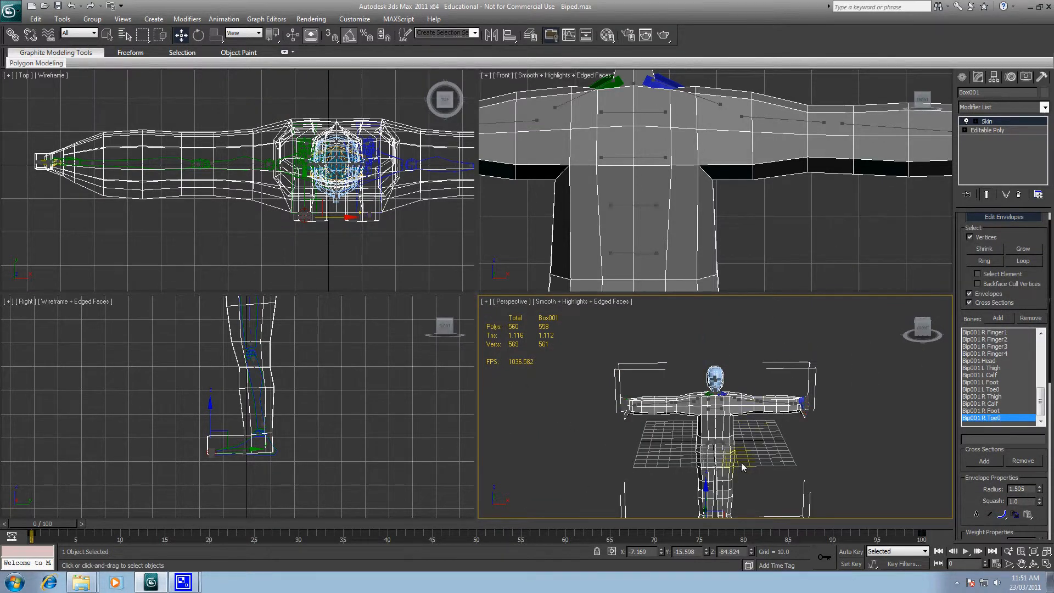
pyautogui.moveTo(741, 462); pyautogui.dragTo(732, 436, button='middle')
pyautogui.scroll(6, 733, 434)
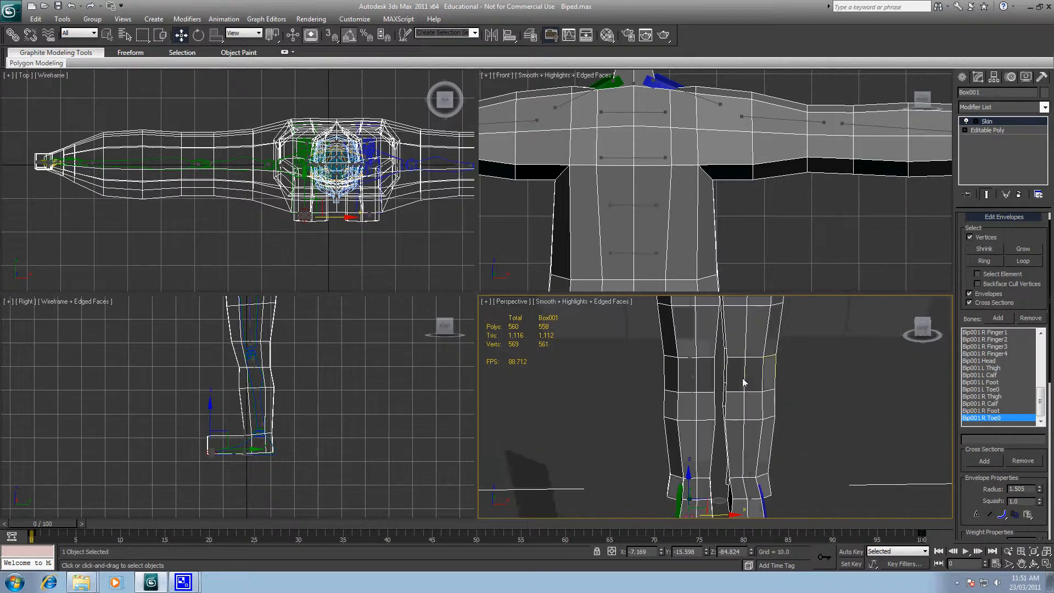
pyautogui.moveTo(770, 369); pyautogui.dragTo(761, 450, button='middle')
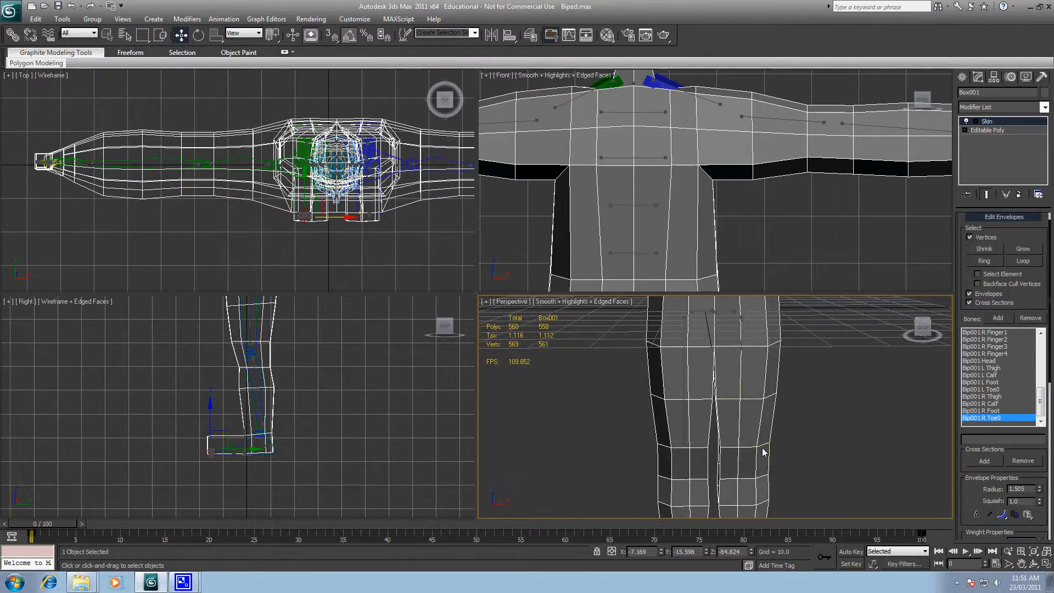
# - Select the left thigh bone's envelope and examine its influence colours on the character's leg
pyautogui.click(742, 327)
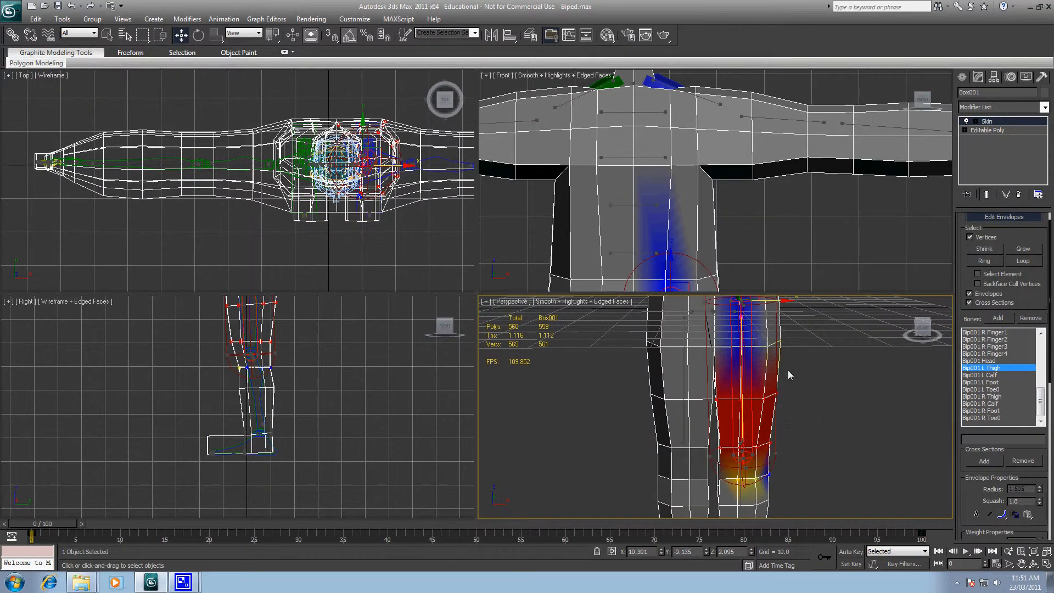
pyautogui.scroll(-5, 787, 384)
pyautogui.moveTo(781, 403); pyautogui.dragTo(775, 332, button='middle')
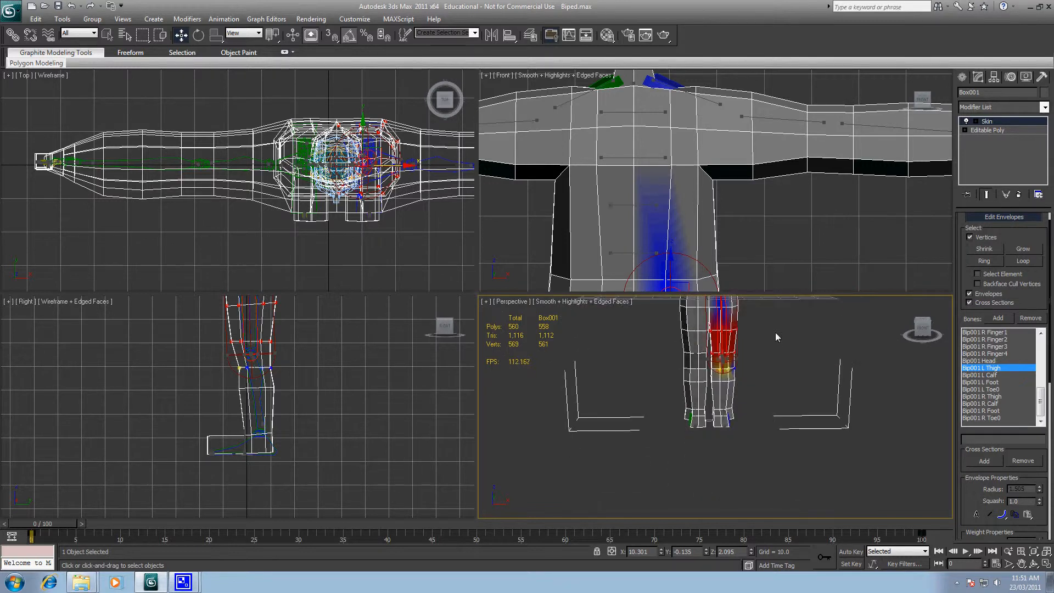
pyautogui.scroll(2, 775, 332)
pyautogui.scroll(3, 770, 472)
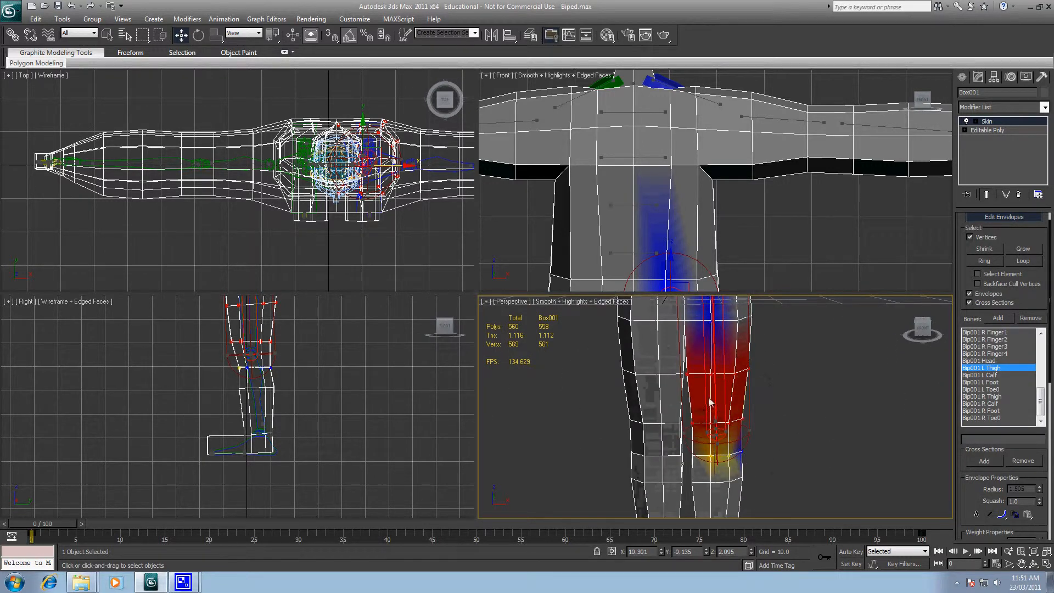
pyautogui.keyDown('alt'); pyautogui.moveTo(729, 380); pyautogui.dragTo(702, 411, button='middle'); pyautogui.keyUp('alt')
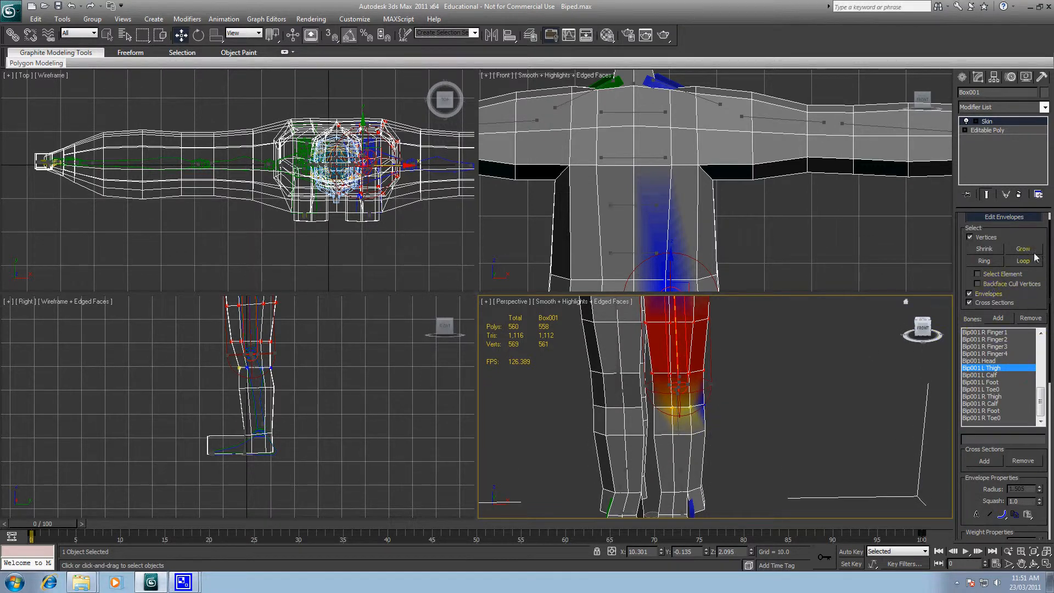
# - Open the Weight Tool for the Skin modifier and select a vertex on the outer side of the left thigh
pyautogui.moveTo(1049, 276); pyautogui.dragTo(1047, 408)
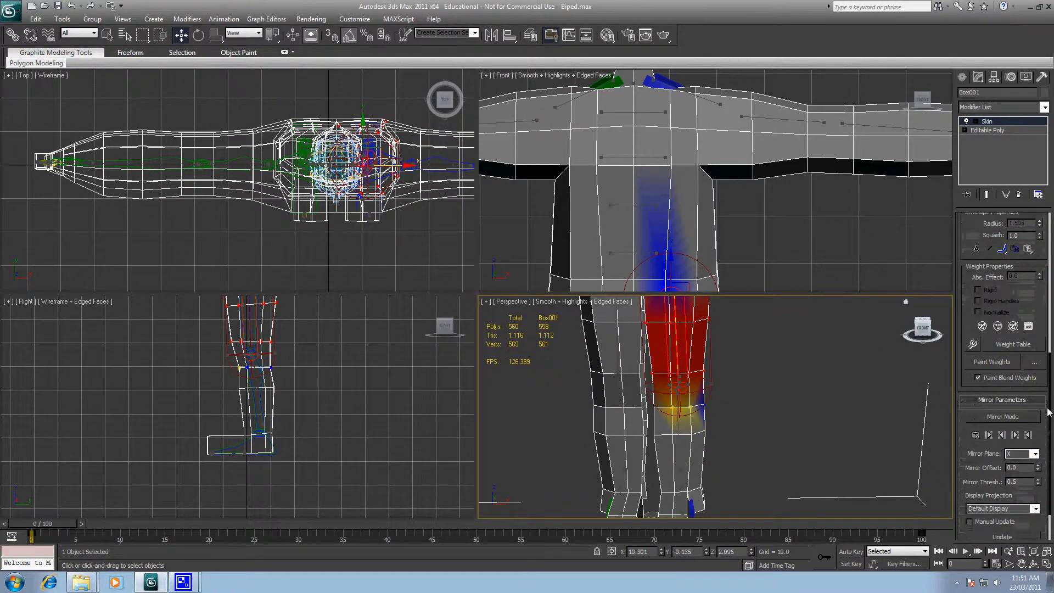
pyautogui.click(972, 344)
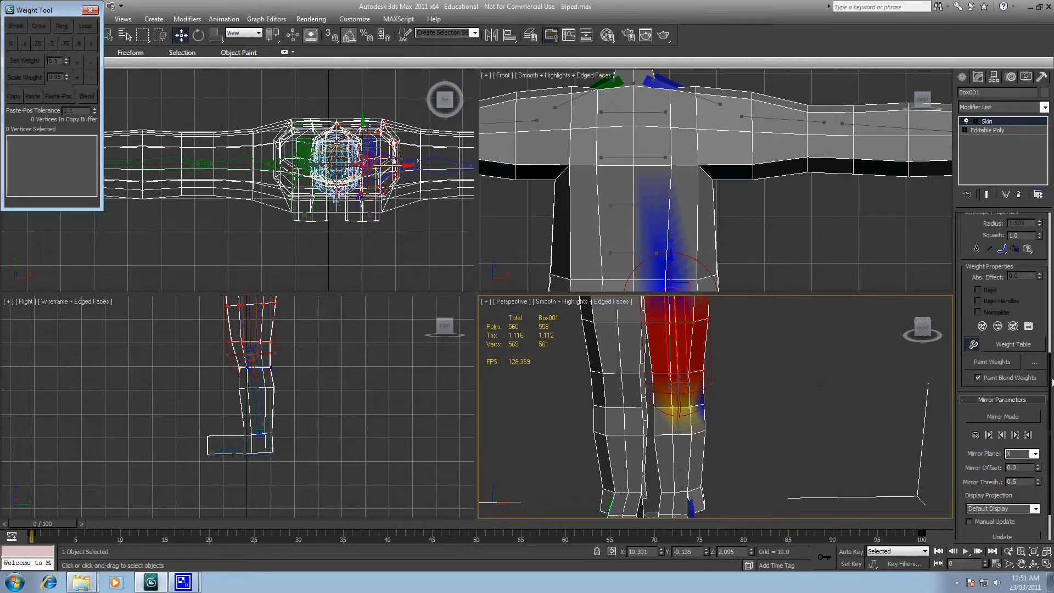
pyautogui.moveTo(1049, 390); pyautogui.dragTo(1050, 207)
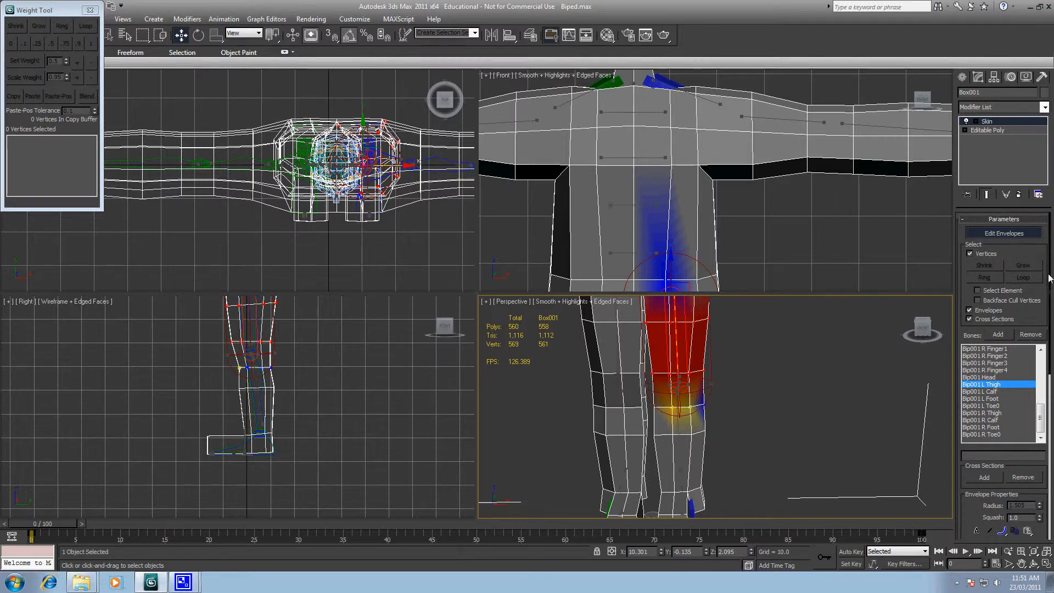
pyautogui.click(708, 319)
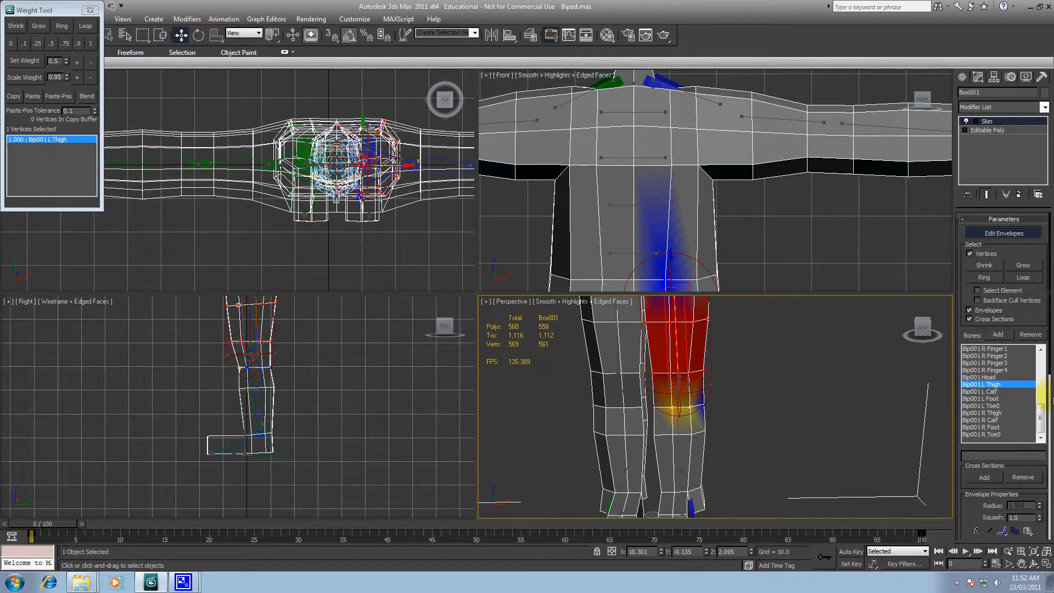
# - Examine the Skin modifier's Display, Gizmos, Advanced Parameters and Weight Properties settings
pyautogui.moveTo(1051, 384); pyautogui.dragTo(1050, 509)
pyautogui.click(968, 512)
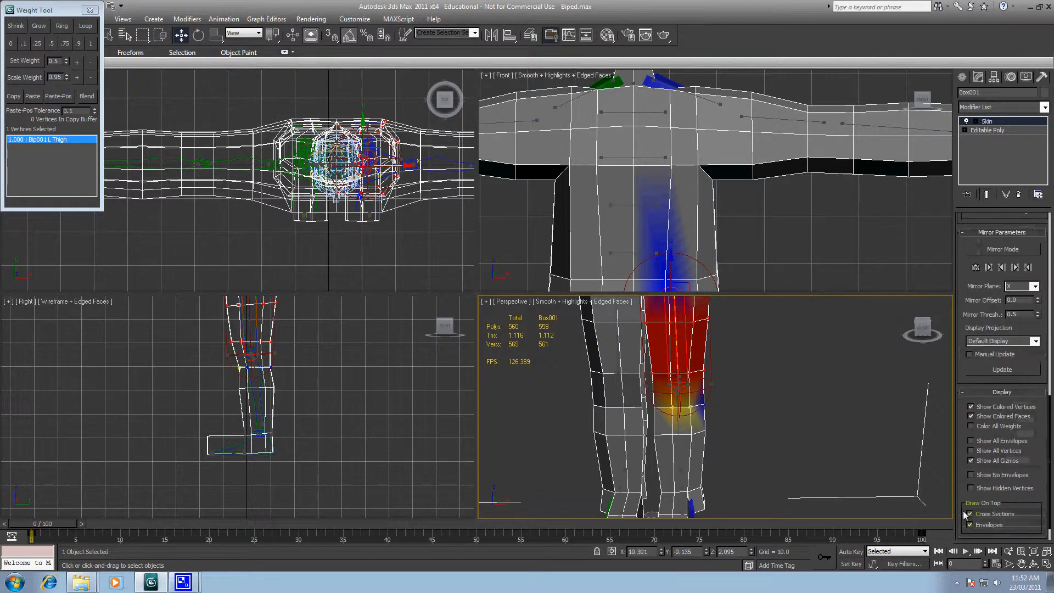
pyautogui.click(970, 393)
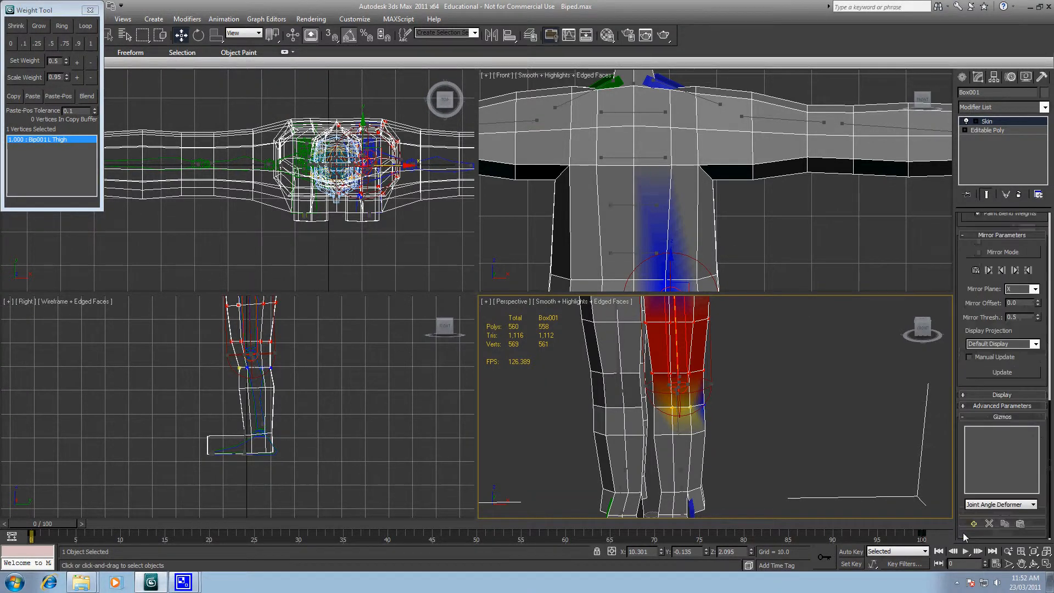
pyautogui.click(972, 418)
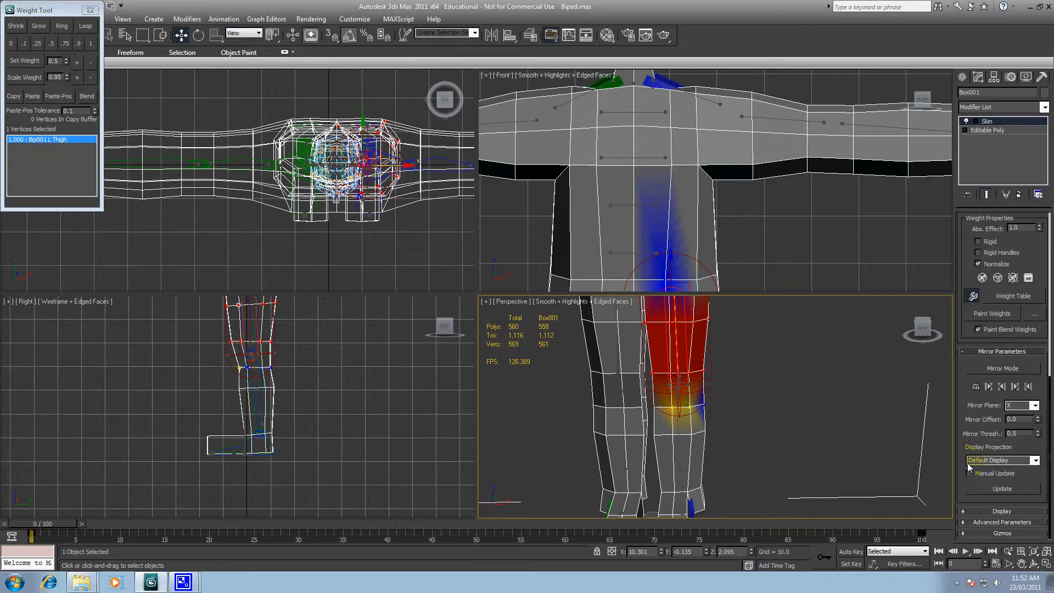
pyautogui.click(977, 522)
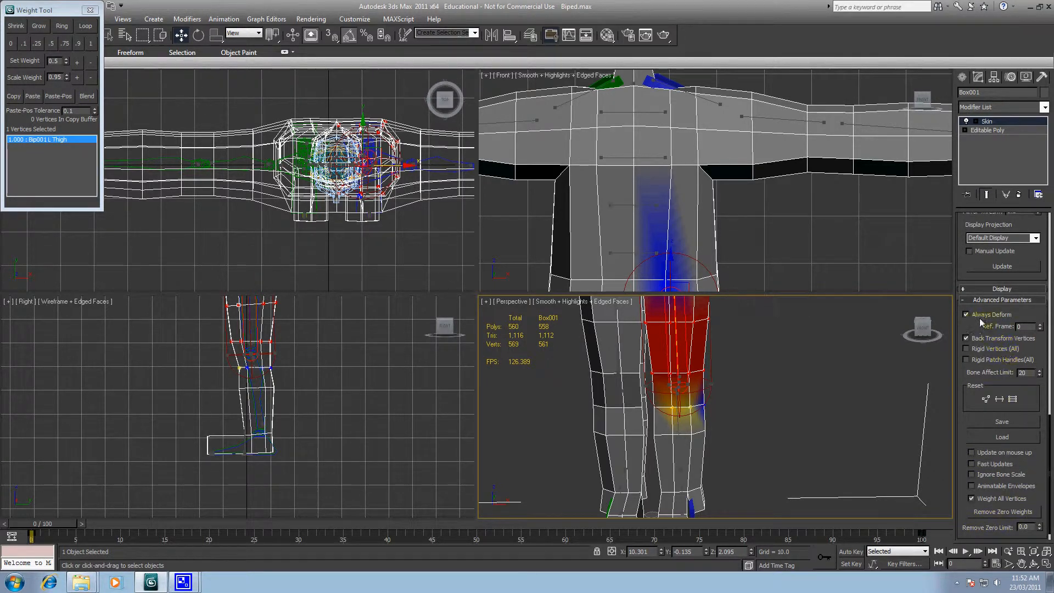
pyautogui.click(966, 300)
pyautogui.moveTo(1049, 428); pyautogui.dragTo(1048, 219)
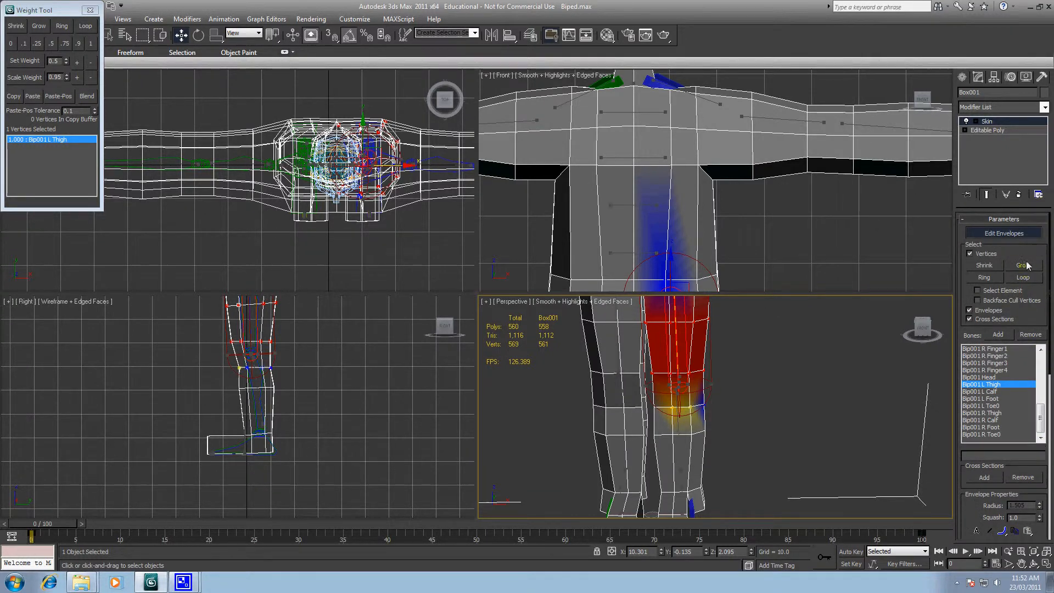
pyautogui.moveTo(1049, 273); pyautogui.dragTo(1042, 425)
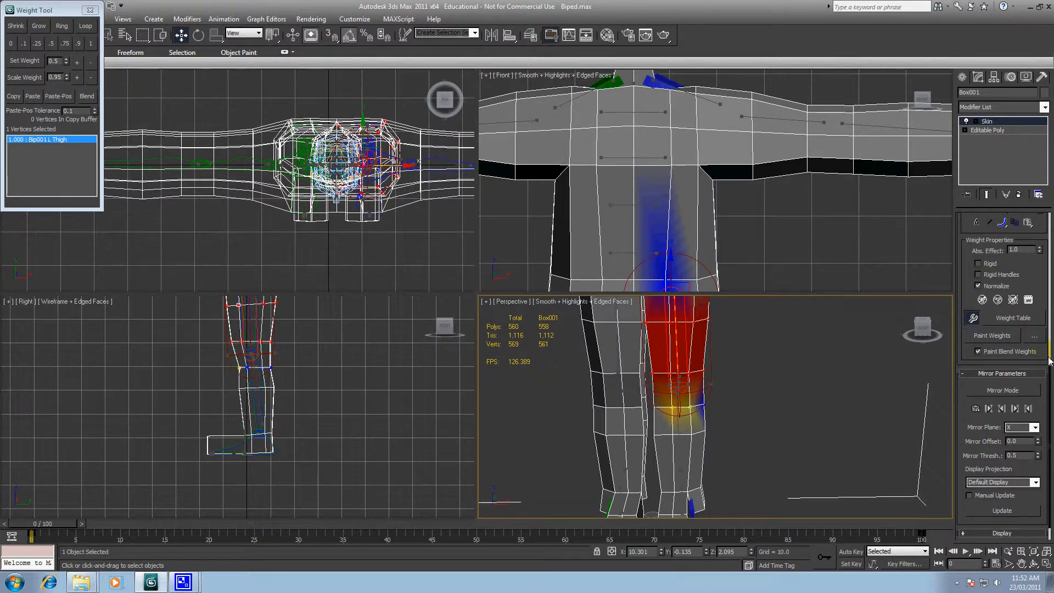
pyautogui.scroll(3, 1048, 360)
pyautogui.moveTo(1050, 380); pyautogui.dragTo(1052, 131)
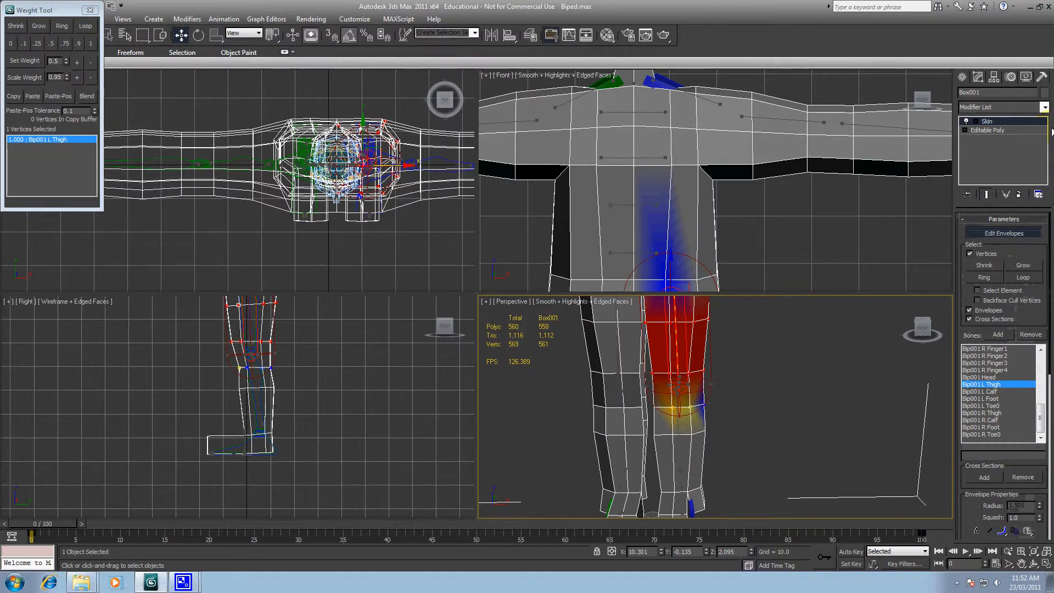
# - Expand the Skin modifier's Advanced Parameters and review the Weight All Vertices and Remove Zero Weights options
pyautogui.moveTo(1052, 266); pyautogui.dragTo(1051, 339)
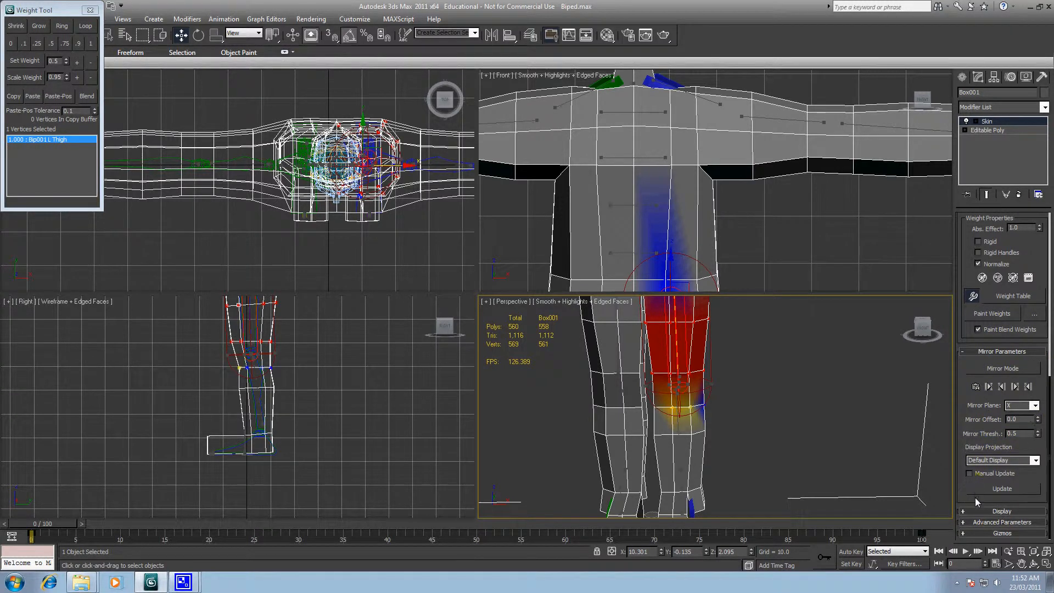
pyautogui.click(977, 511)
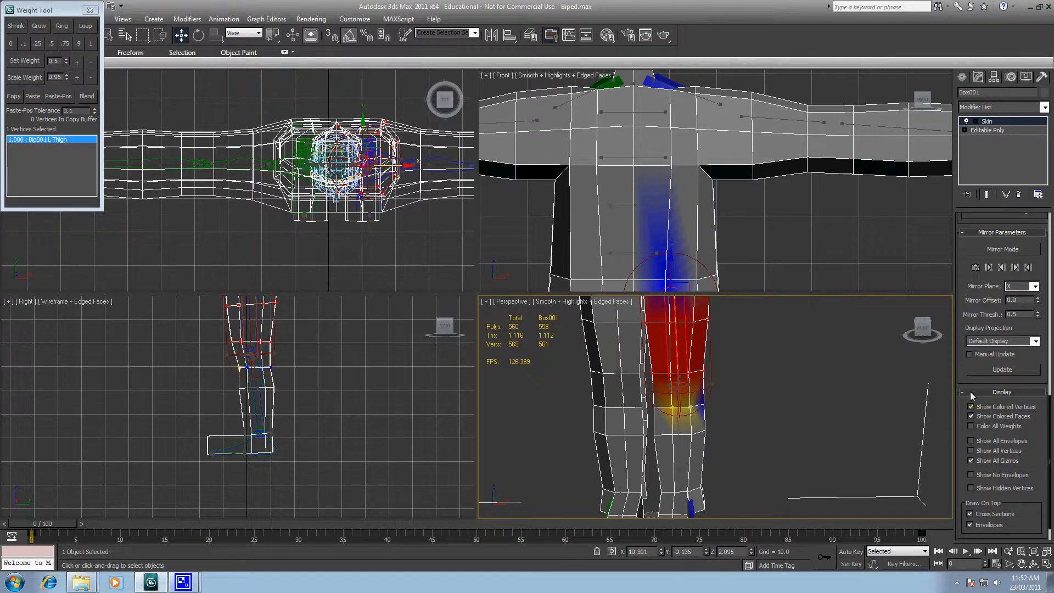
pyautogui.click(971, 393)
pyautogui.click(973, 517)
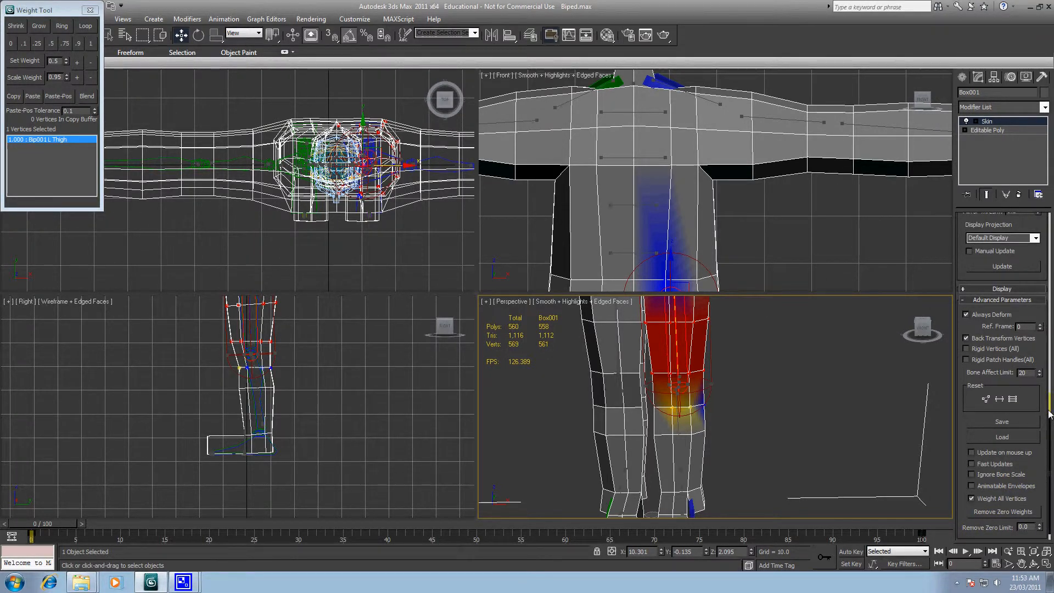
pyautogui.moveTo(1049, 412); pyautogui.dragTo(1048, 515)
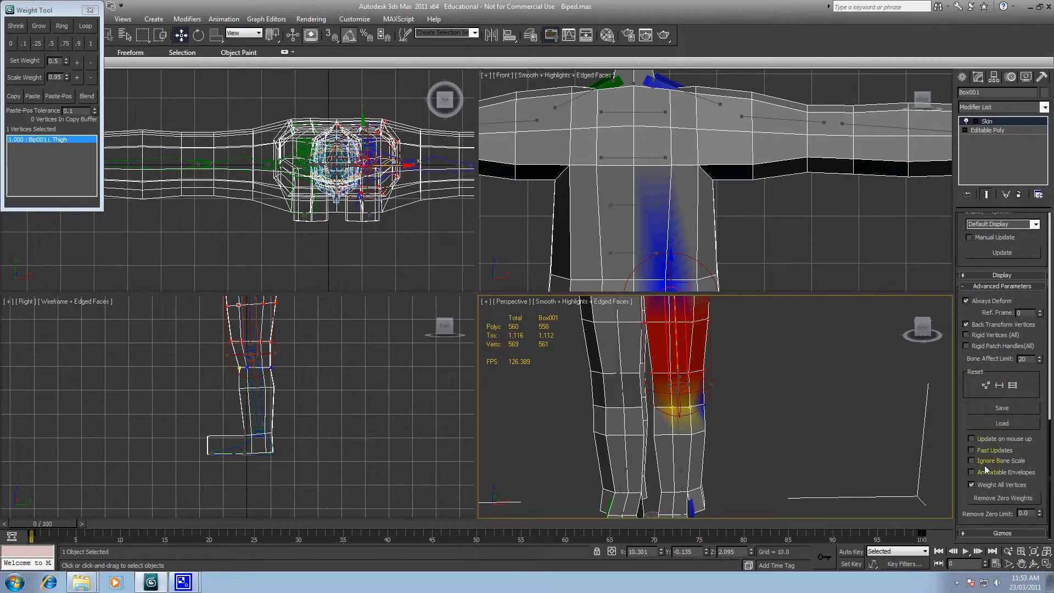
pyautogui.click(969, 532)
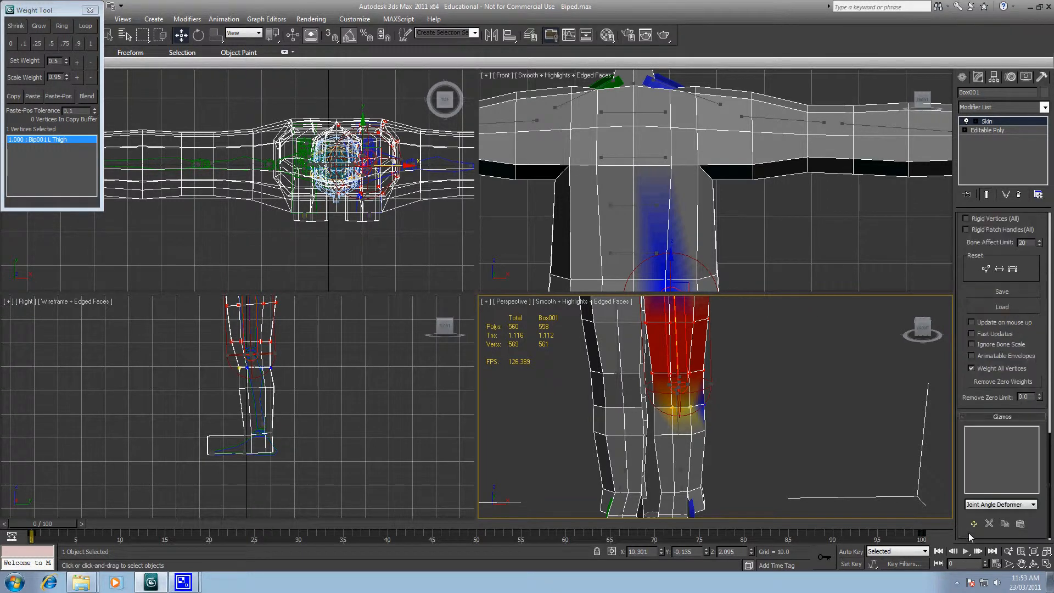
pyautogui.click(991, 418)
pyautogui.moveTo(1050, 430); pyautogui.dragTo(1050, 420)
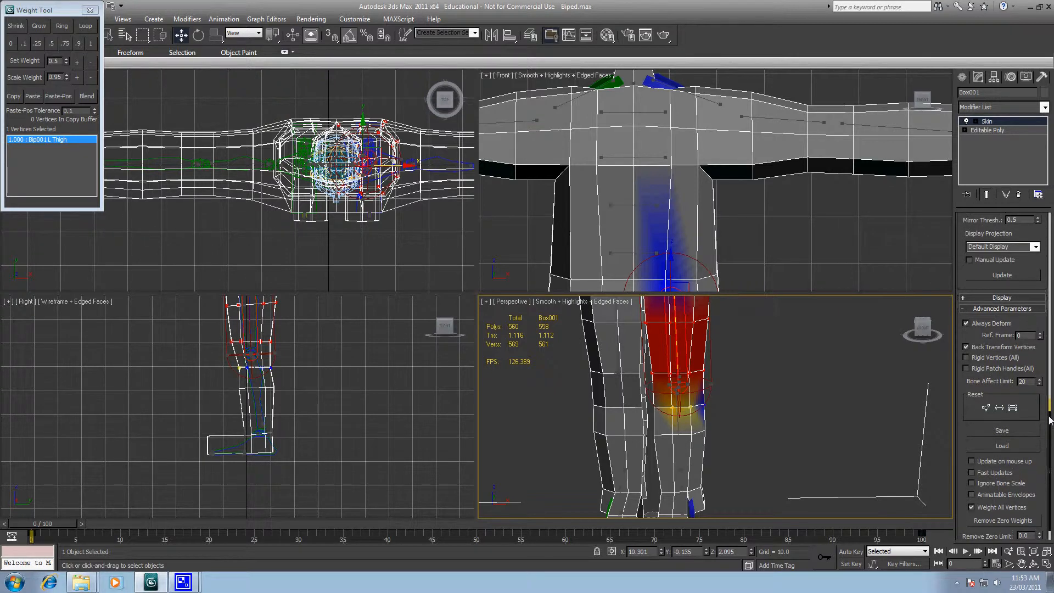
pyautogui.moveTo(1050, 420)
pyautogui.mouseDown()
pyautogui.moveTo(1053, 124)
pyautogui.moveTo(1051, 417)
pyautogui.mouseUp()
# - Clear the current vertex selection and select every vertex of the whole character mesh
pyautogui.click(780, 360)
pyautogui.scroll(-5, 780, 360)
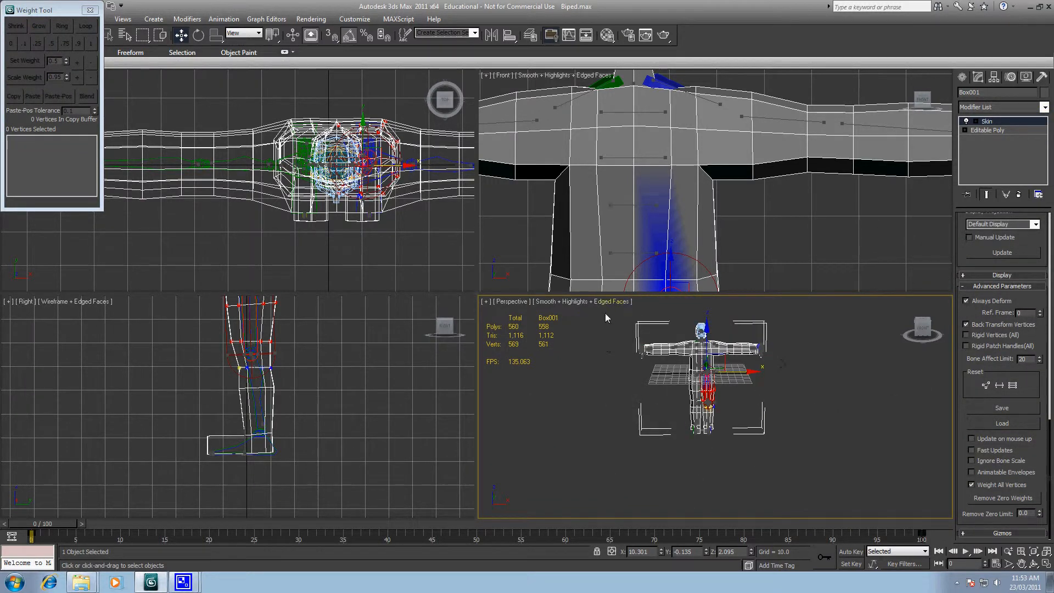
pyautogui.moveTo(605, 313); pyautogui.dragTo(792, 476)
# - Make the root bone Bip001 the active bone and assign all selected vertices to it with a weight of 1
pyautogui.moveTo(1050, 415); pyautogui.dragTo(1049, 234)
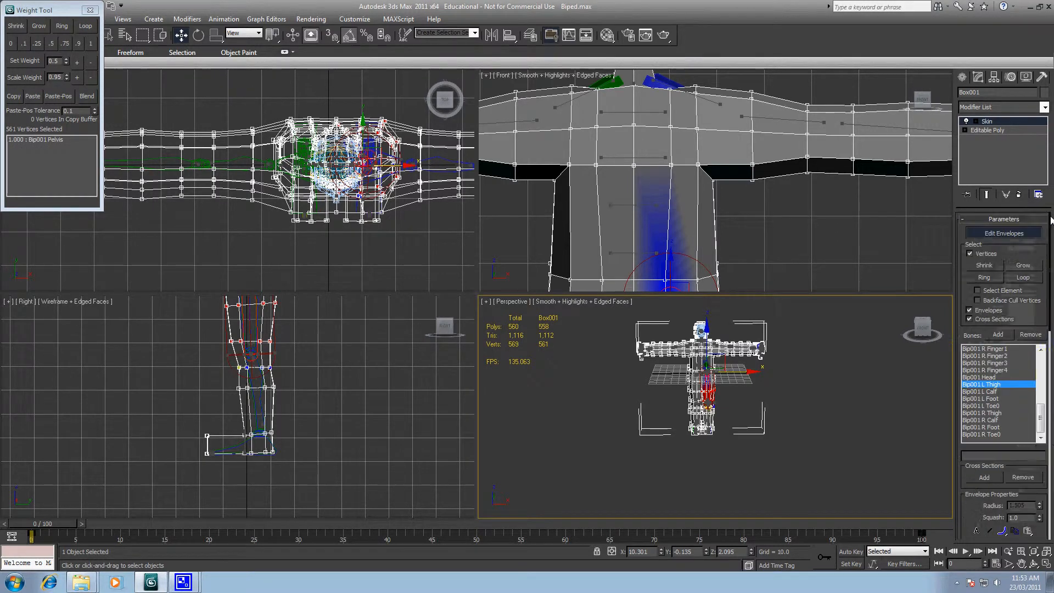
pyautogui.moveTo(1041, 413)
pyautogui.mouseDown()
pyautogui.moveTo(1040, 354)
pyautogui.moveTo(1047, 457)
pyautogui.mouseUp()
pyautogui.click(1012, 352)
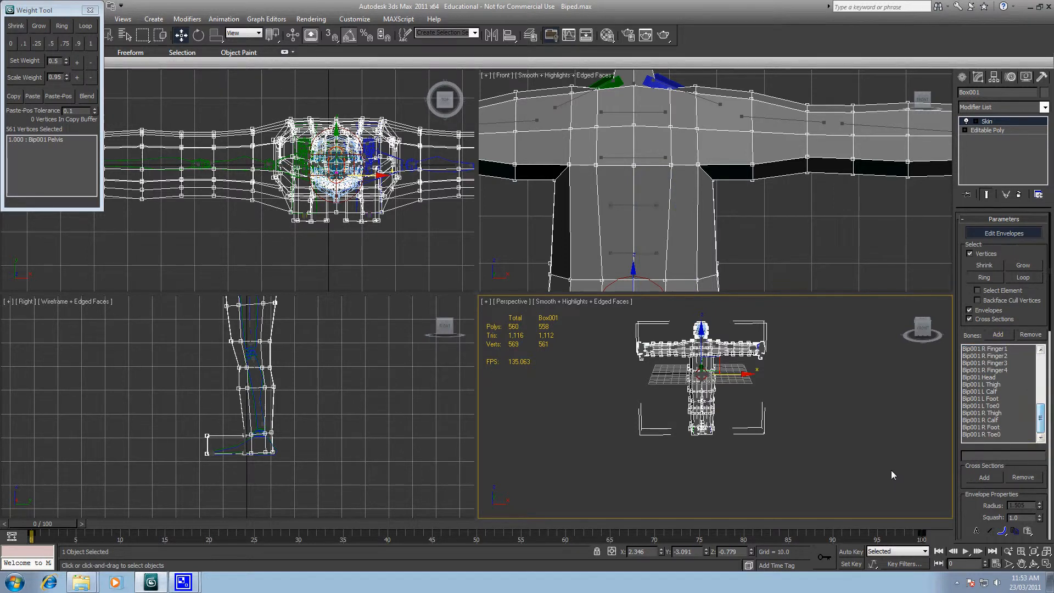
pyautogui.scroll(-3, 1050, 460)
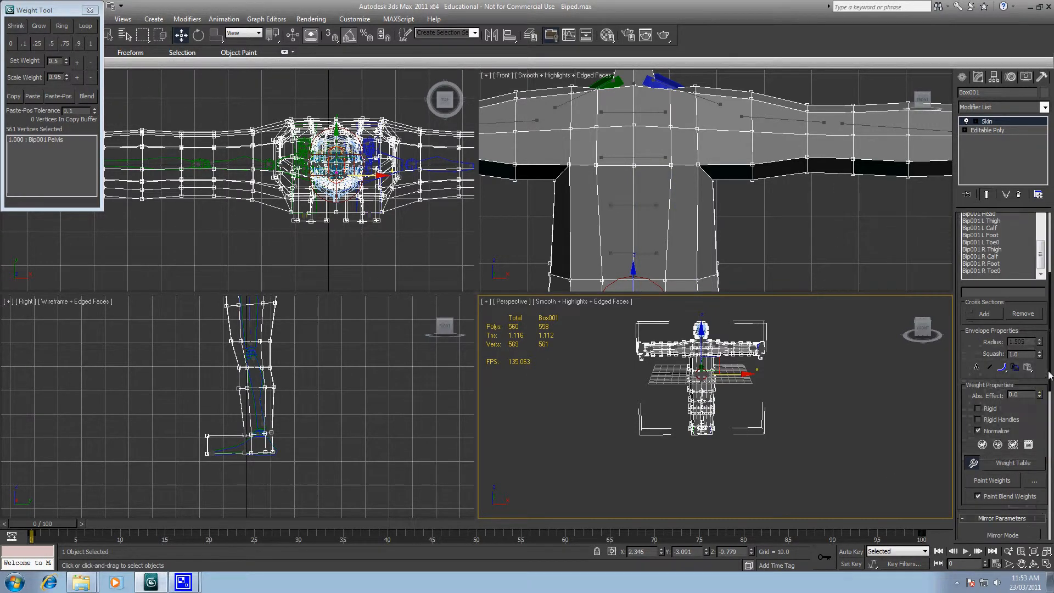
pyautogui.scroll(-5, 1050, 460)
pyautogui.click(997, 503)
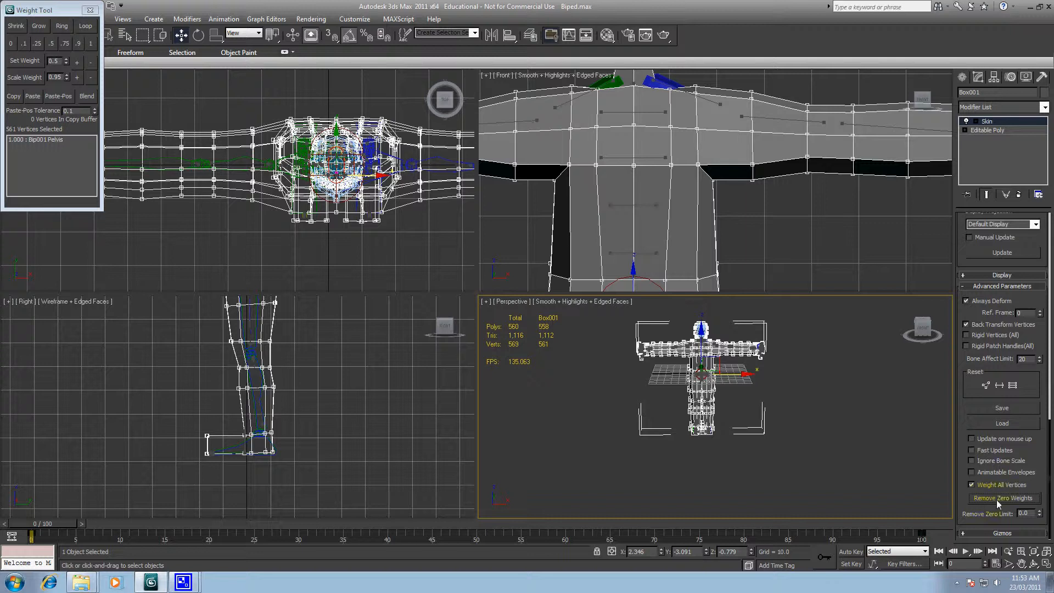
pyautogui.moveTo(1050, 486)
pyautogui.mouseDown()
pyautogui.moveTo(1047, 308)
pyautogui.moveTo(1048, 317)
pyautogui.mouseUp()
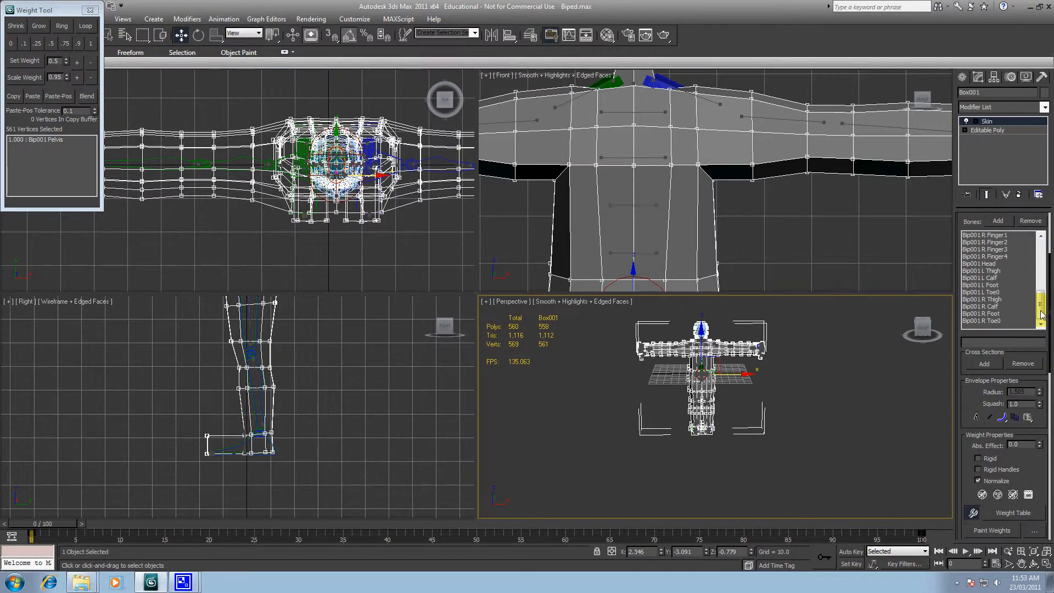
pyautogui.click(91, 43)
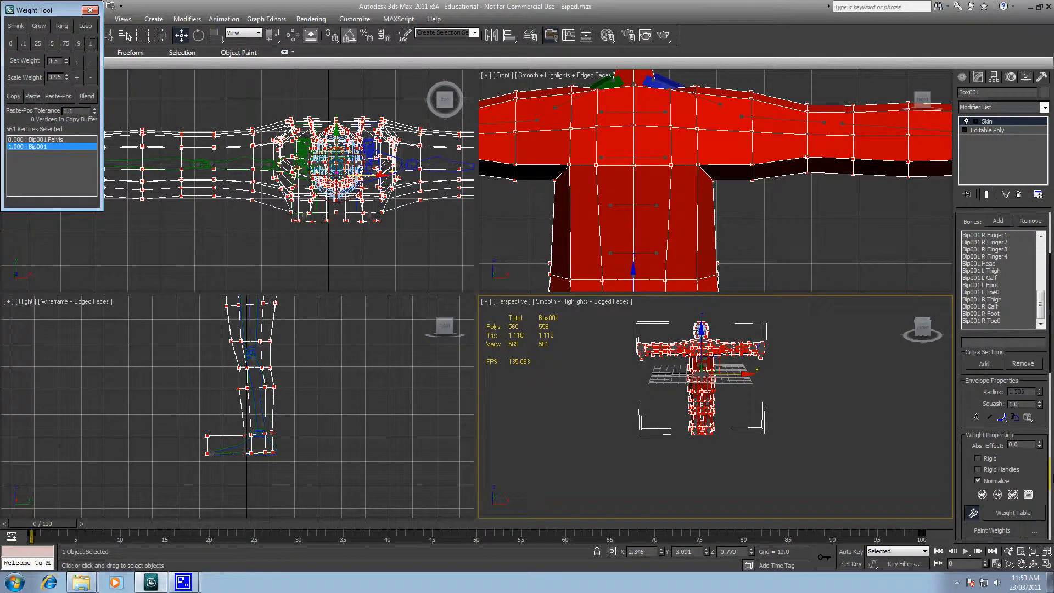
# - Remove the zero weights from the skinned mesh and deselect all vertices
pyautogui.moveTo(1050, 356); pyautogui.dragTo(1025, 515)
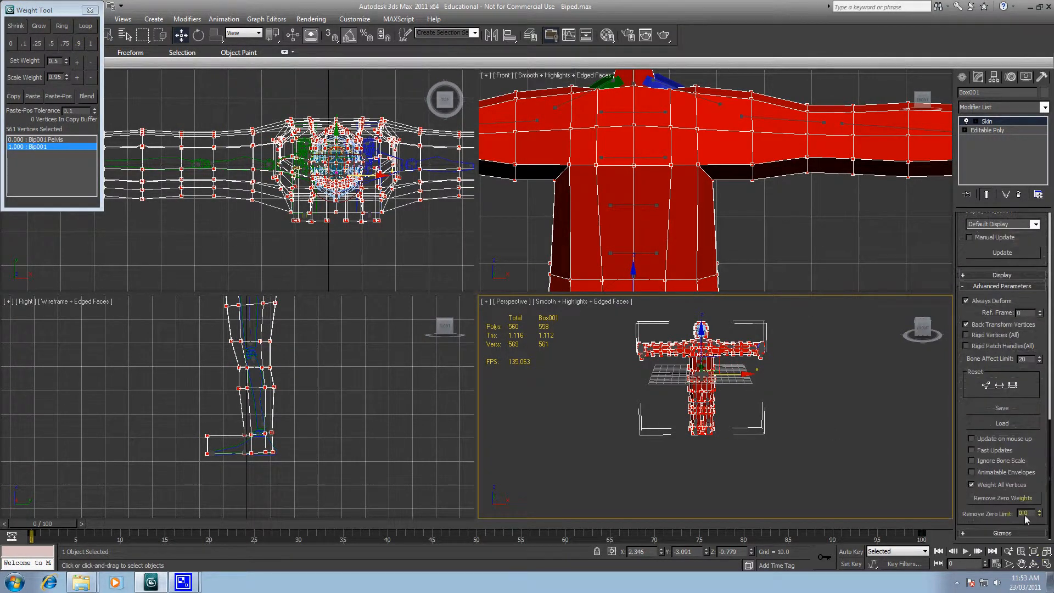
pyautogui.click(1013, 498)
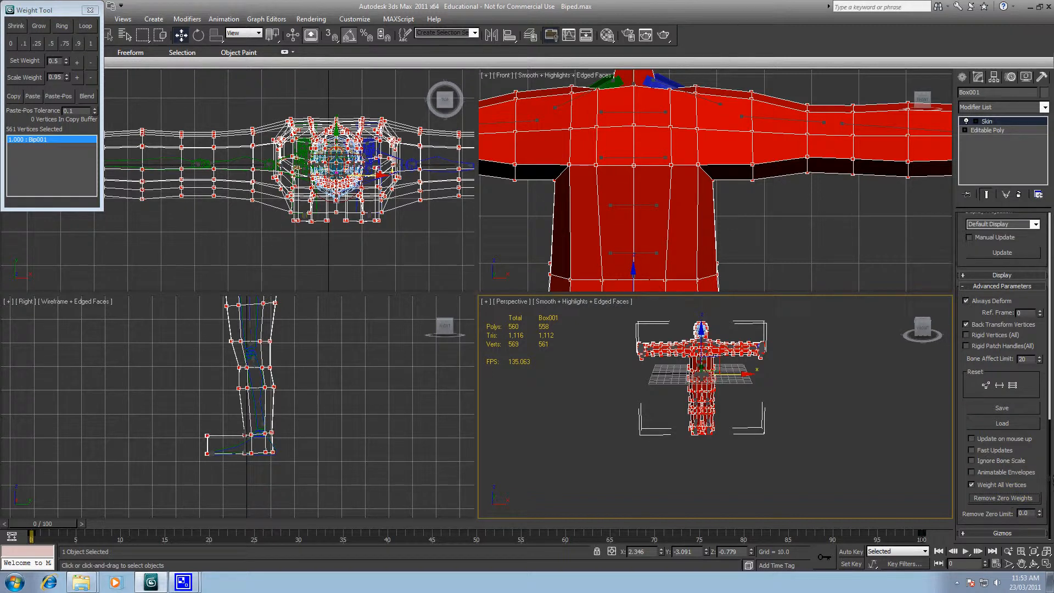
pyautogui.moveTo(1050, 488); pyautogui.dragTo(1051, 516)
pyautogui.click(785, 346)
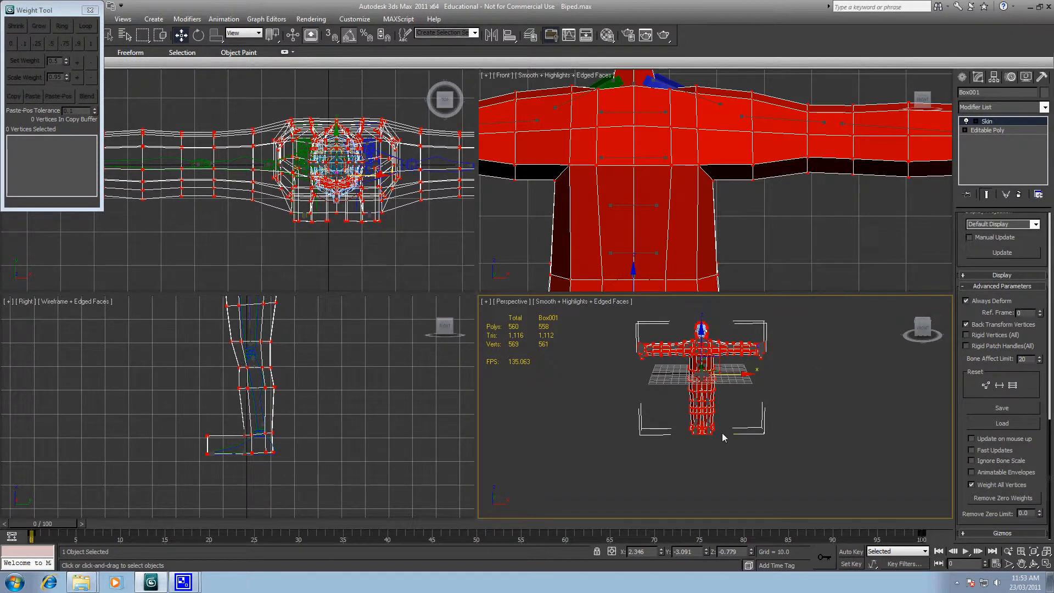
# - Examine the character's hand, arm and feet up close to check the weight colouring and the bones protruding from the mesh
pyautogui.scroll(10, 723, 432)
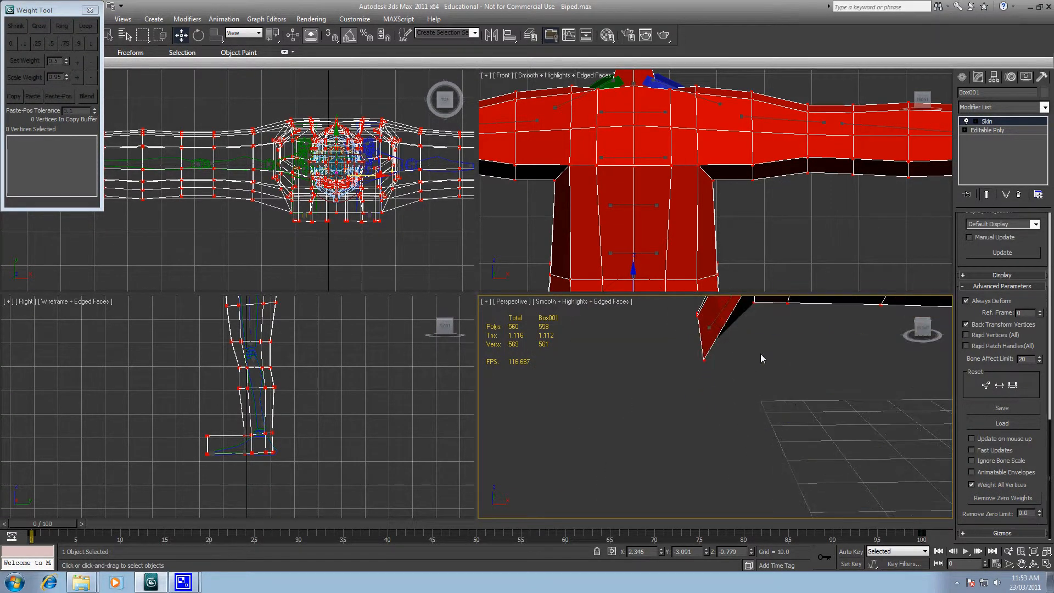
pyautogui.moveTo(761, 358); pyautogui.dragTo(720, 460, button='middle')
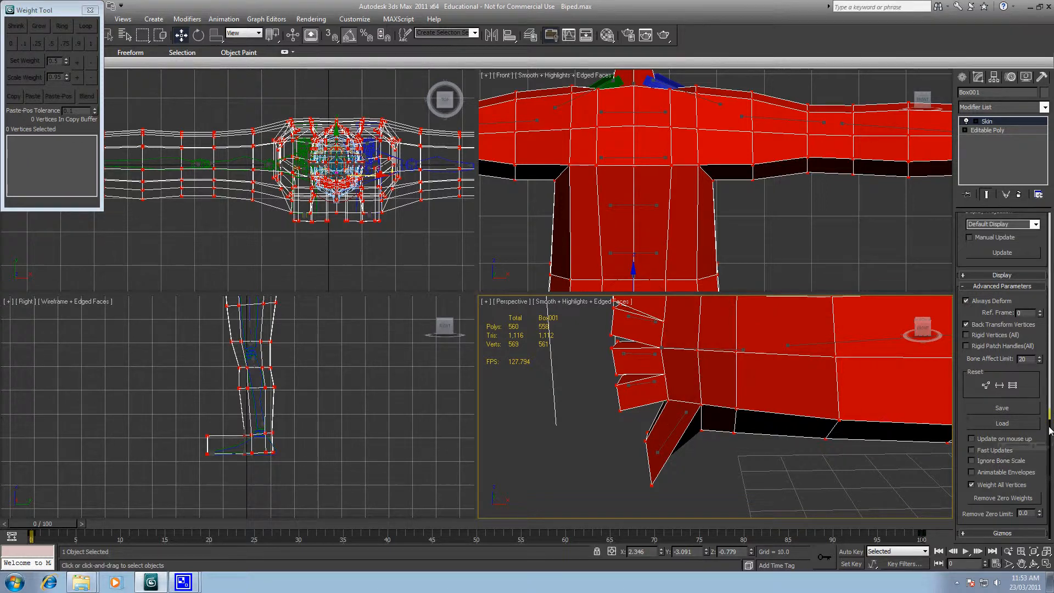
pyautogui.keyDown('alt'); pyautogui.moveTo(646, 380); pyautogui.dragTo(648, 456, button='middle'); pyautogui.keyUp('alt')
pyautogui.moveTo(714, 390); pyautogui.dragTo(537, 328, button='middle')
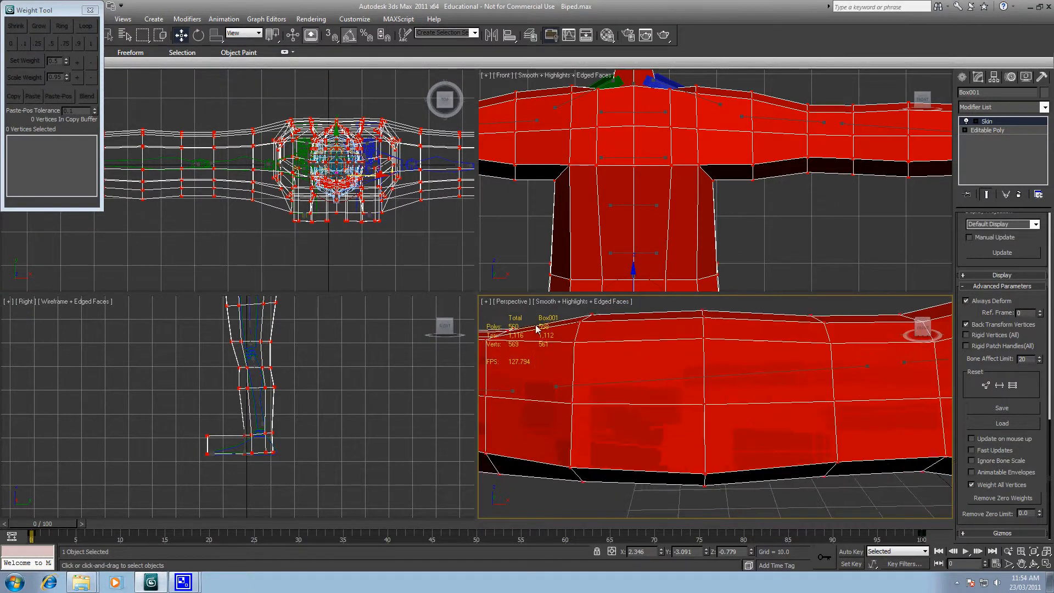
pyautogui.scroll(-8, 750, 386)
pyautogui.moveTo(750, 387); pyautogui.dragTo(644, 322, button='middle')
pyautogui.moveTo(738, 422); pyautogui.dragTo(665, 430, button='middle')
pyautogui.keyDown('alt'); pyautogui.moveTo(834, 423); pyautogui.dragTo(768, 434, button='middle'); pyautogui.keyUp('alt')
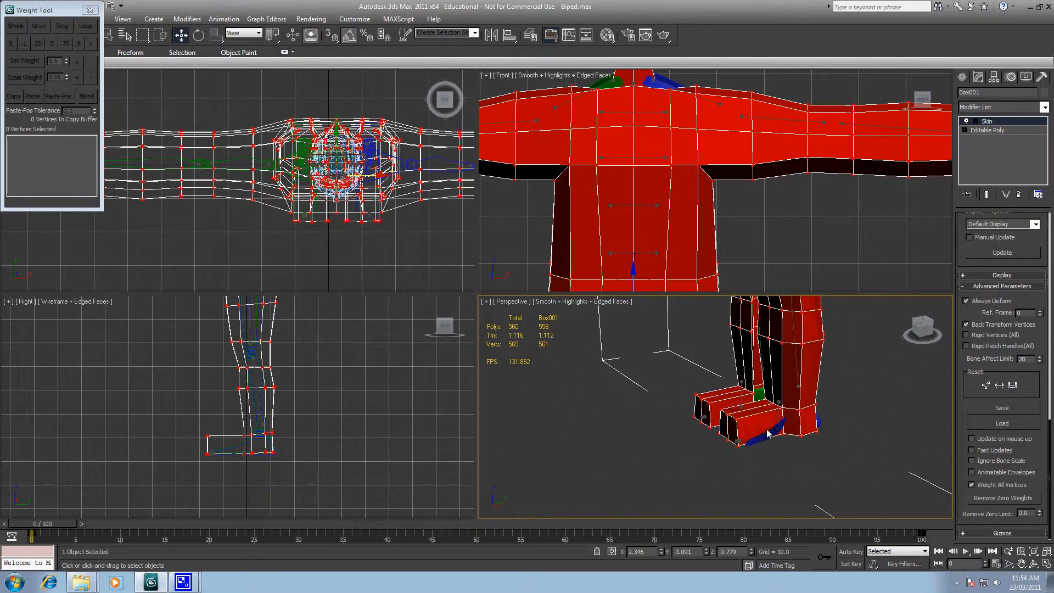
# - Select the six vertices at the left foot's toe tip and assign them to Bip001 L Toe0 with a weight of 1
pyautogui.click(724, 413)
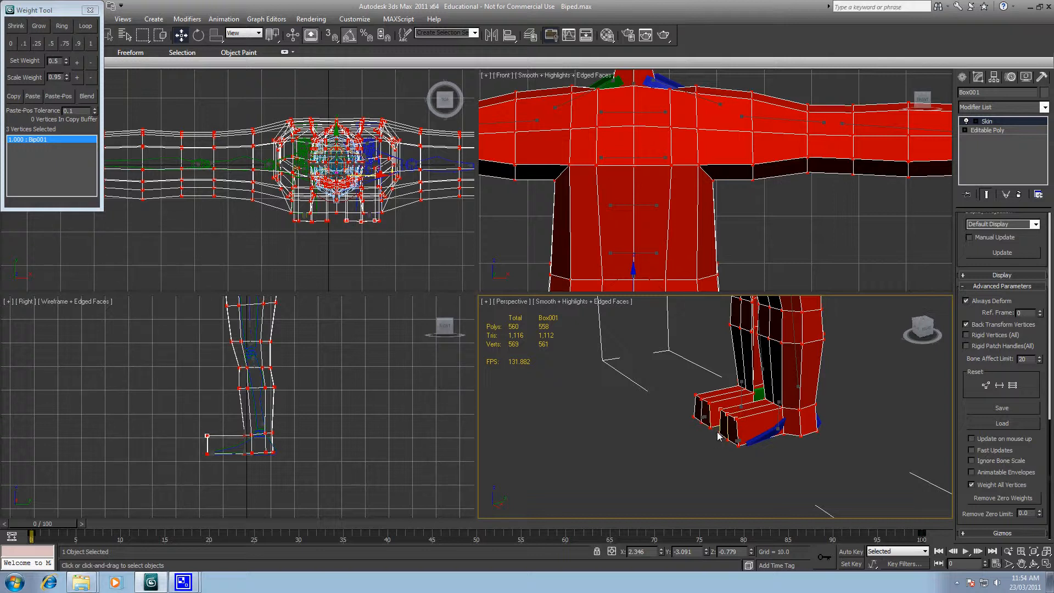
pyautogui.keyDown('ctrl'); pyautogui.click(718, 435); pyautogui.keyUp('ctrl')
pyautogui.moveTo(1050, 438); pyautogui.dragTo(1049, 236)
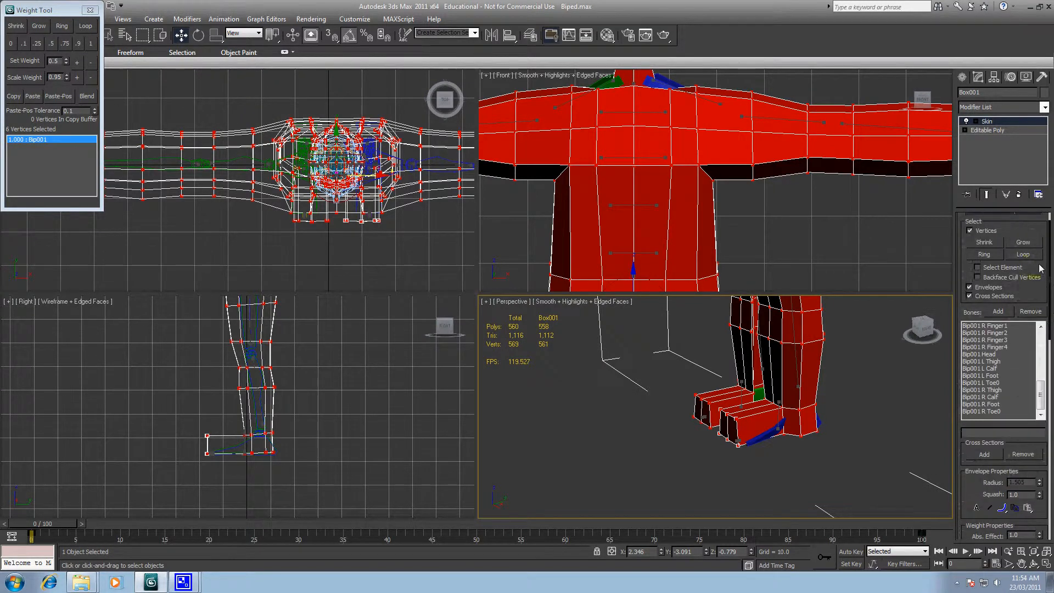
pyautogui.click(1006, 383)
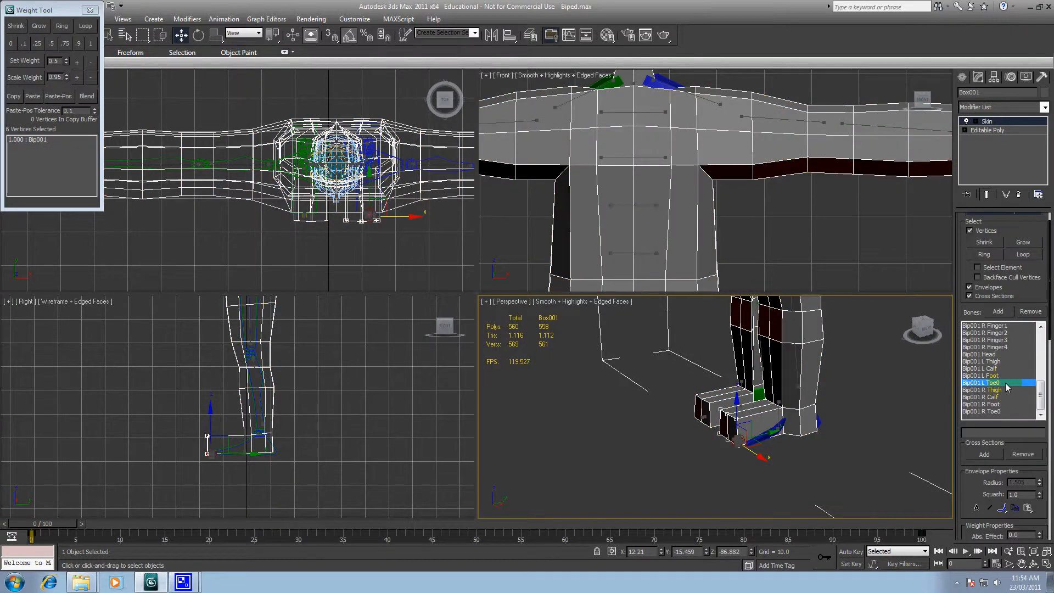
pyautogui.click(91, 46)
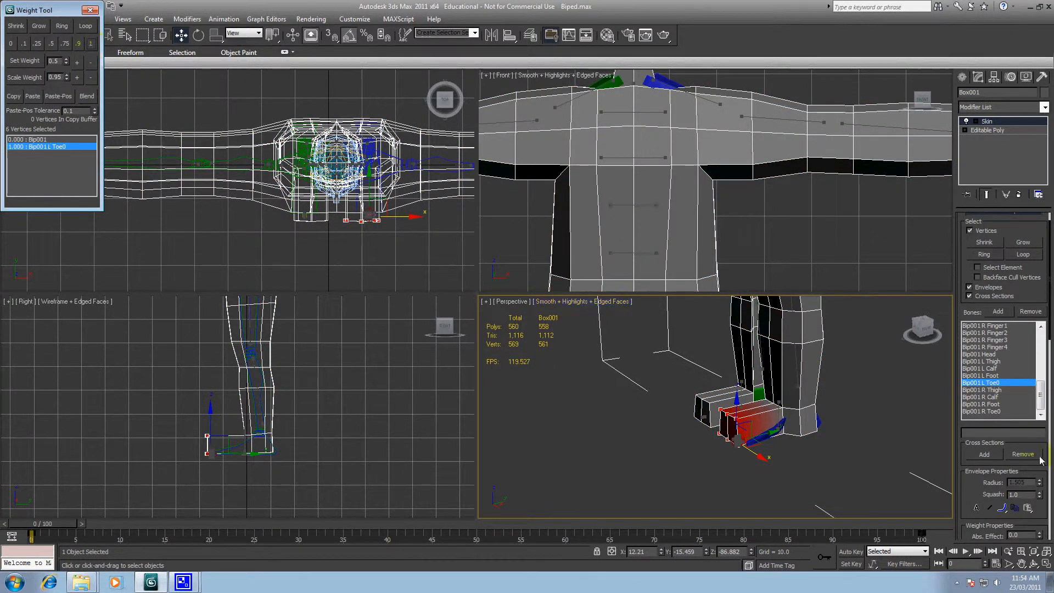
# - Remove the zero weights left after weighting the toe tip and deselect its vertices
pyautogui.click(1049, 388)
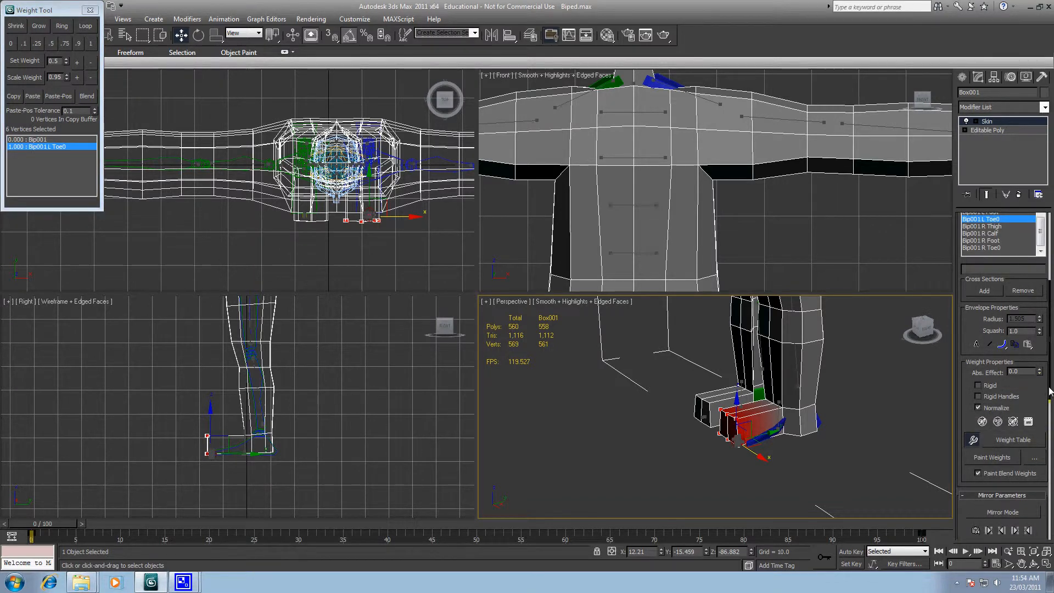
pyautogui.scroll(-10, 1050, 391)
pyautogui.click(1017, 498)
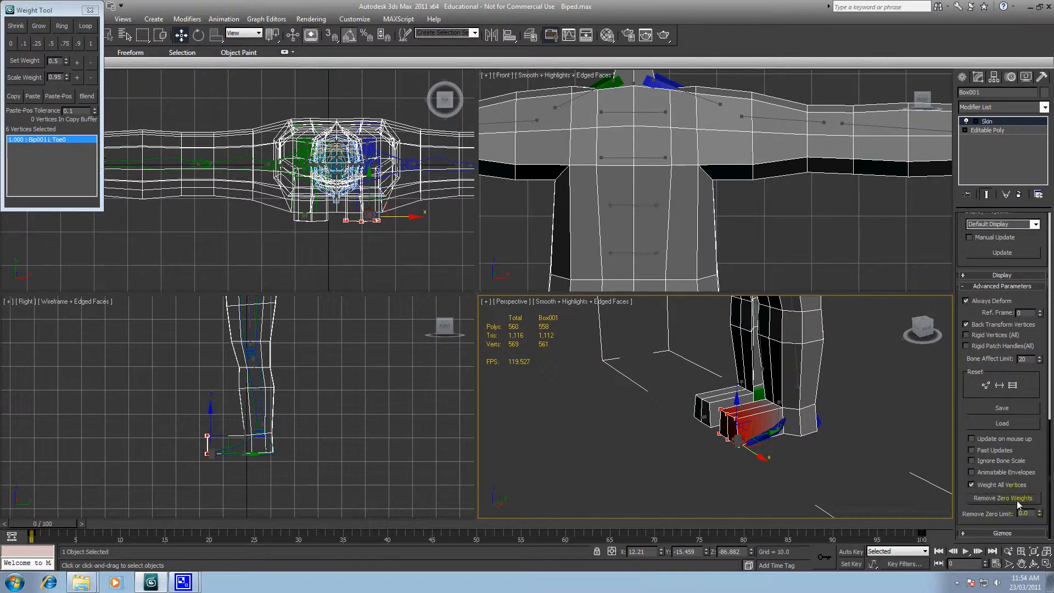
pyautogui.moveTo(1049, 500); pyautogui.dragTo(1050, 296)
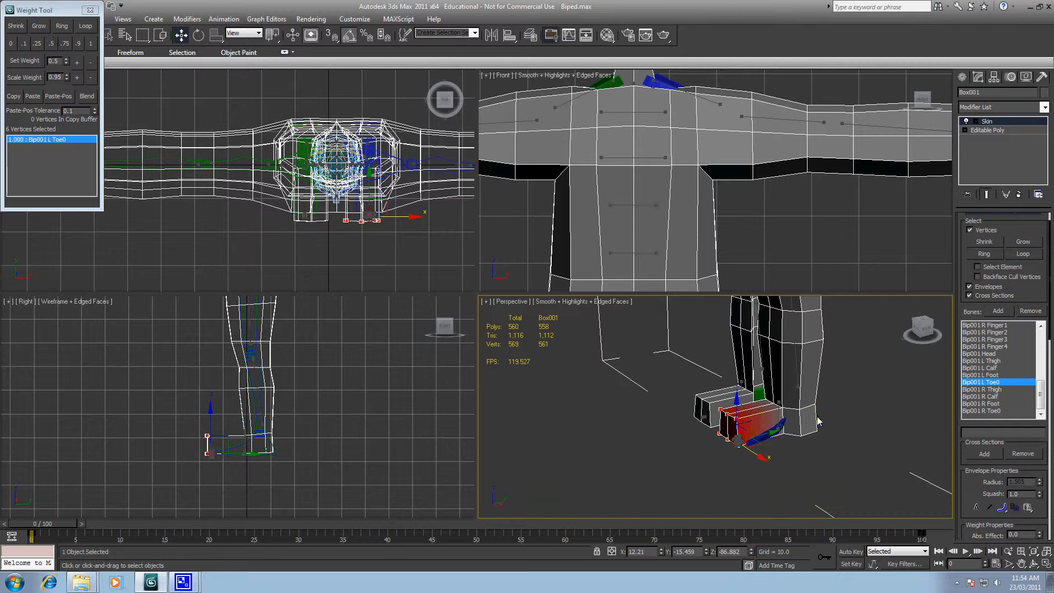
pyautogui.click(818, 463)
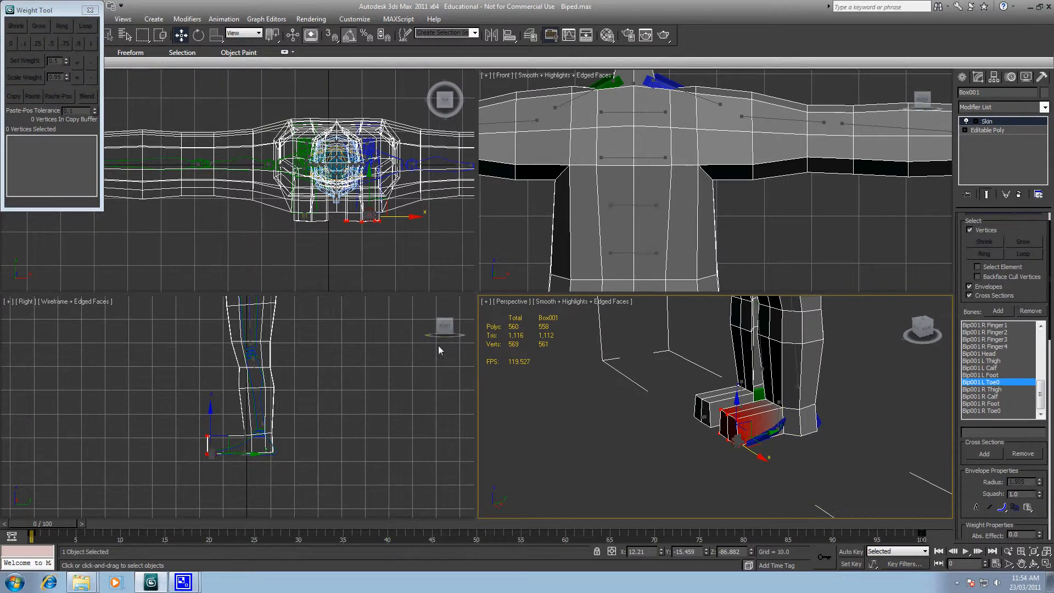
# - Show the perspective view in wireframe, select the six vertices where the left toe meets the foot, and weight them 1 to Bip001 L Toe0
pyautogui.click(774, 409)
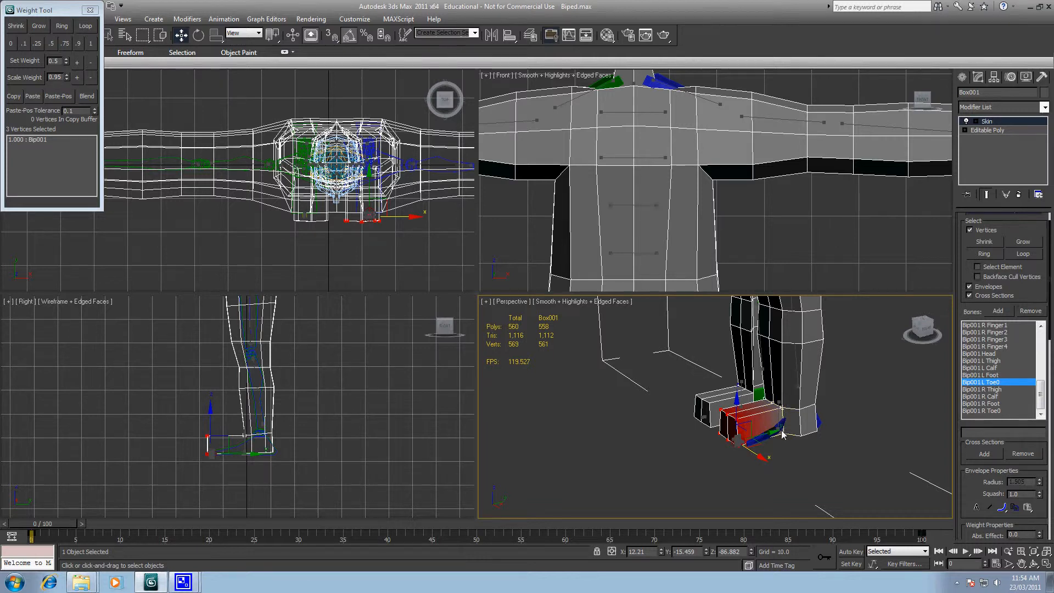
pyautogui.press('F3')
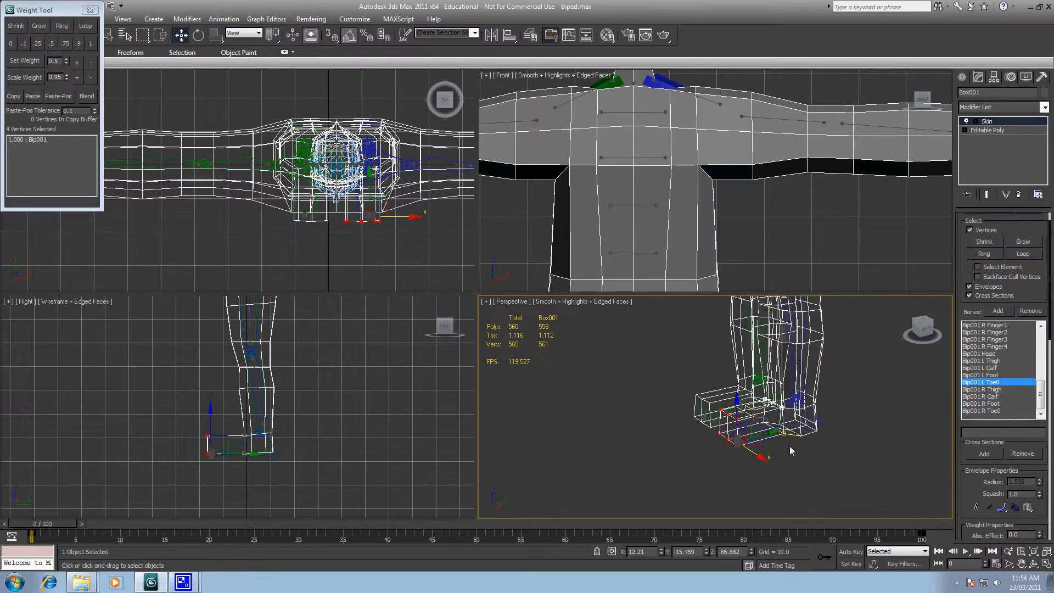
pyautogui.scroll(4, 793, 443)
pyautogui.keyDown('ctrl'); pyautogui.click(821, 474); pyautogui.keyUp('ctrl')
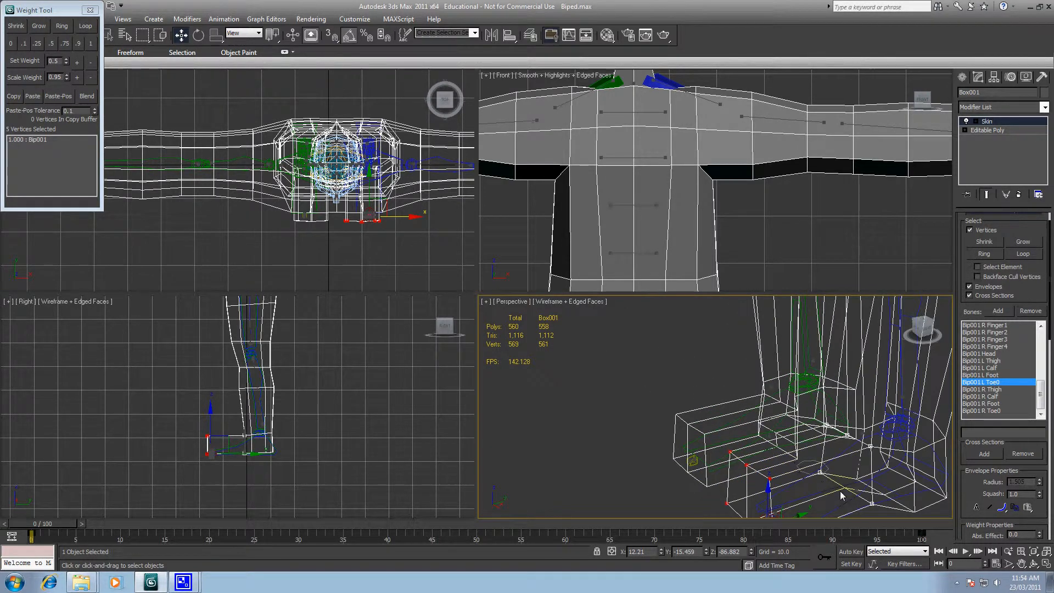
pyautogui.keyDown('ctrl'); pyautogui.click(845, 488); pyautogui.keyUp('ctrl')
pyautogui.click(90, 45)
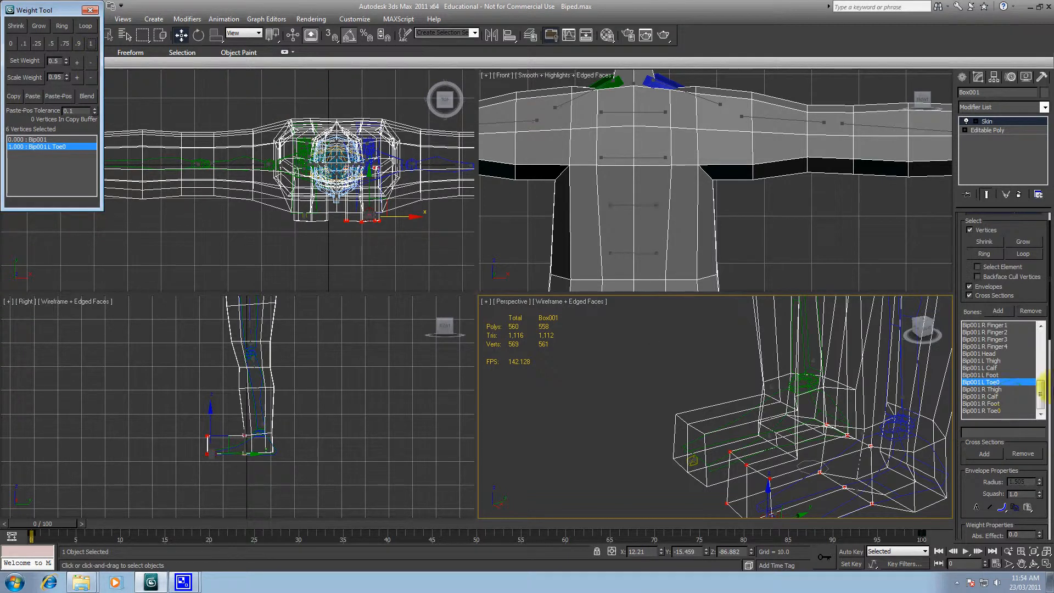
# - Remove the zero weights from the vertices between the left toe and foot
pyautogui.scroll(-3, 1050, 352)
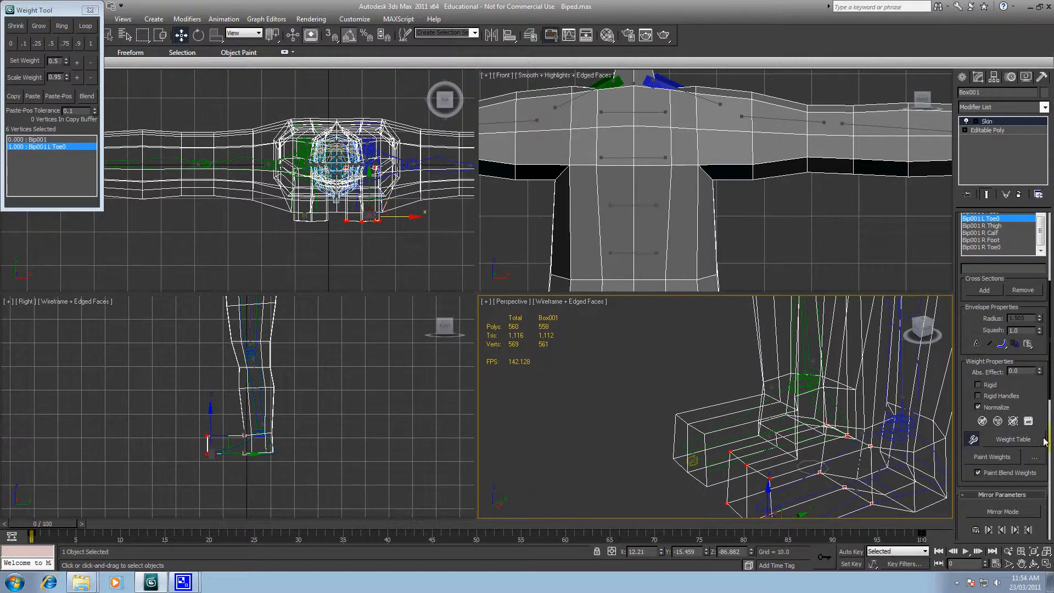
pyautogui.scroll(-6, 1050, 363)
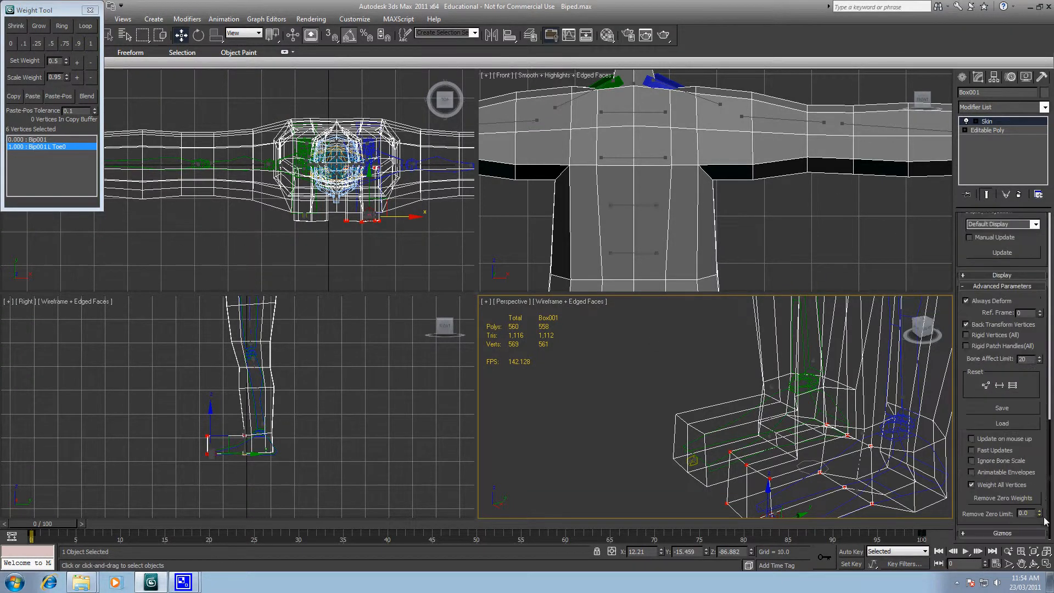
pyautogui.click(1015, 499)
pyautogui.moveTo(1049, 490); pyautogui.dragTo(1050, 271)
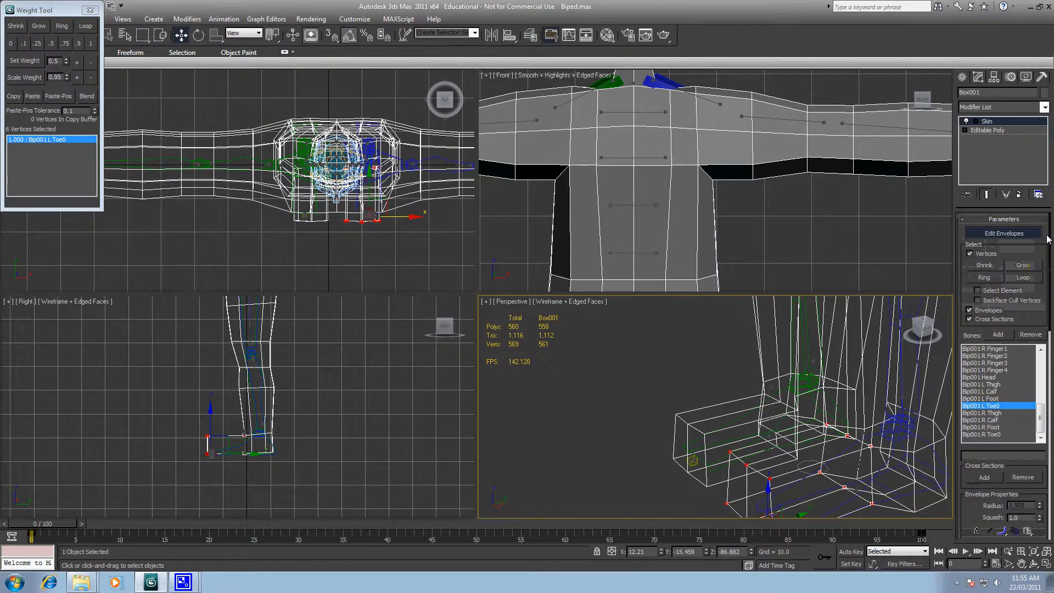
# - Make Bip001 L Foot the active bone and give it a weight of 0.5 on the six vertices between toe and foot
pyautogui.moveTo(789, 438); pyautogui.dragTo(766, 396, button='middle')
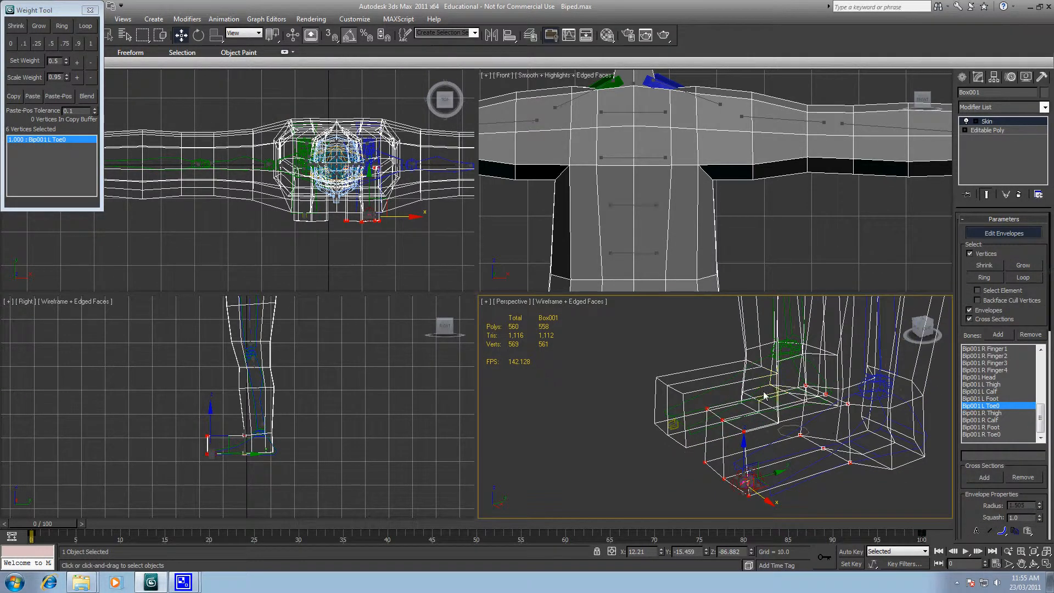
pyautogui.click(707, 410)
pyautogui.hotkey('ctrl', 'z')
pyautogui.click(988, 399)
pyautogui.click(49, 43)
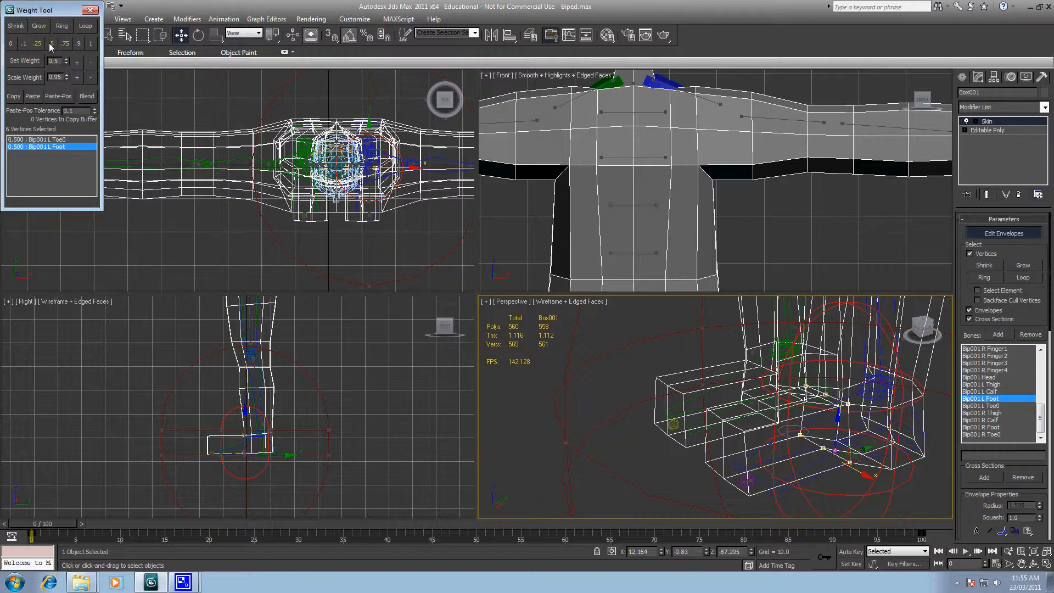
# - Replace the current selection with the left foot's heel and ankle vertices
pyautogui.moveTo(905, 465); pyautogui.dragTo(791, 467, button='middle')
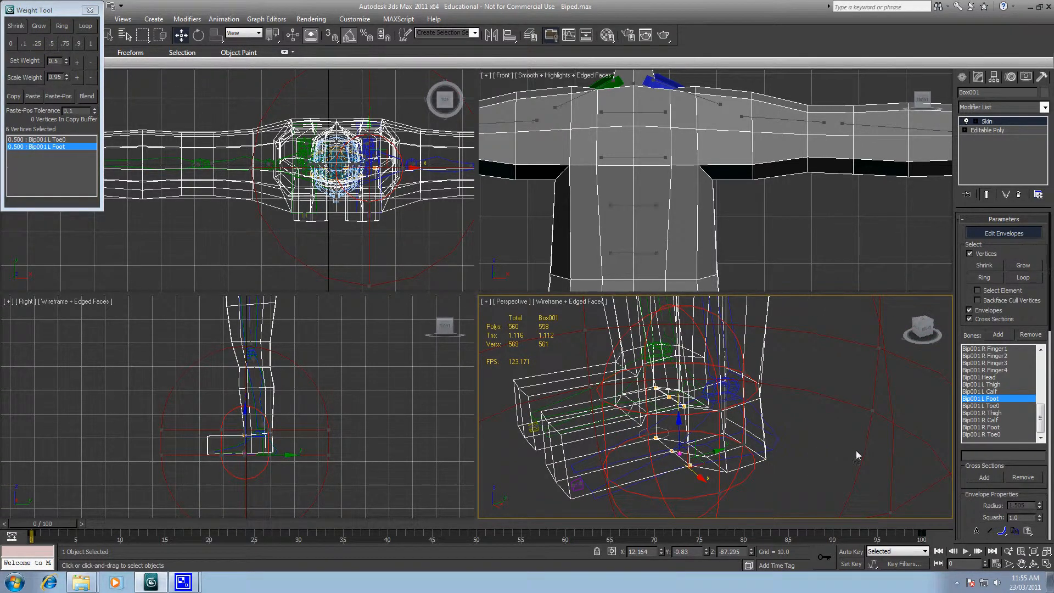
pyautogui.click(840, 452)
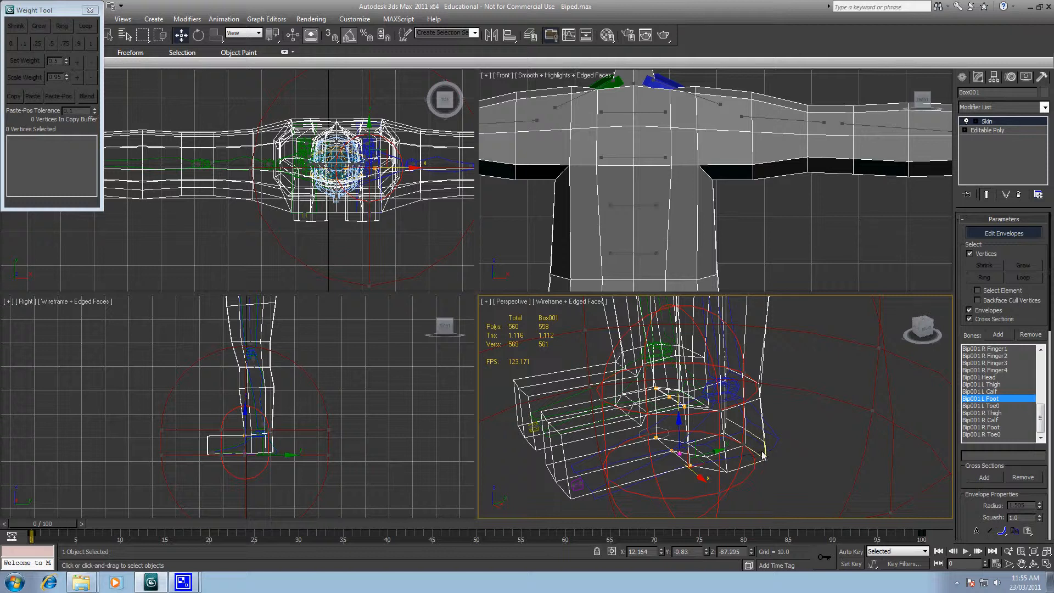
pyautogui.moveTo(747, 446); pyautogui.dragTo(783, 466)
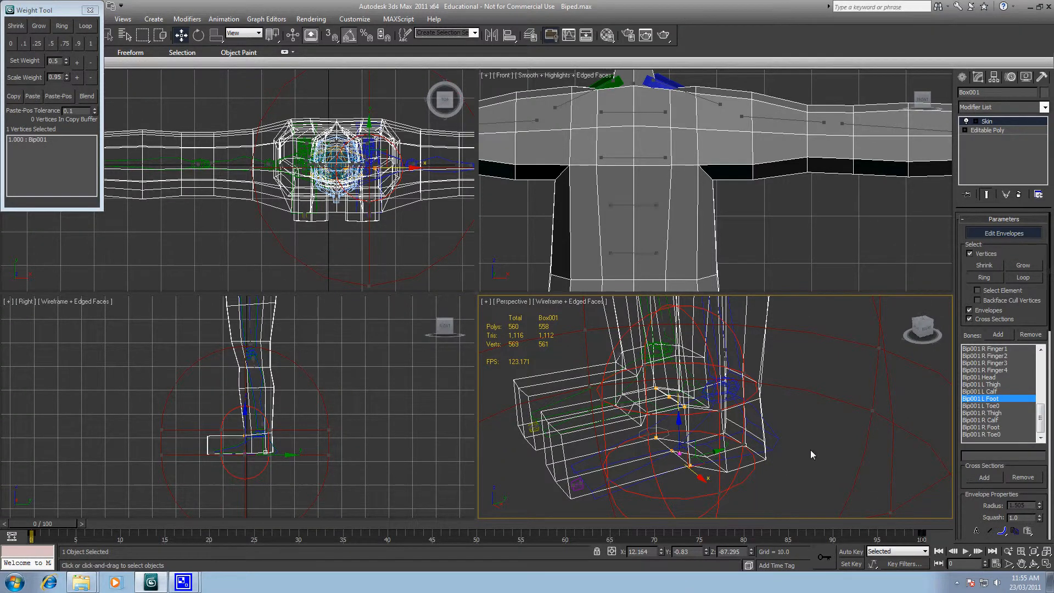
pyautogui.keyDown('alt'); pyautogui.moveTo(811, 451); pyautogui.dragTo(874, 472, button='middle'); pyautogui.keyUp('alt')
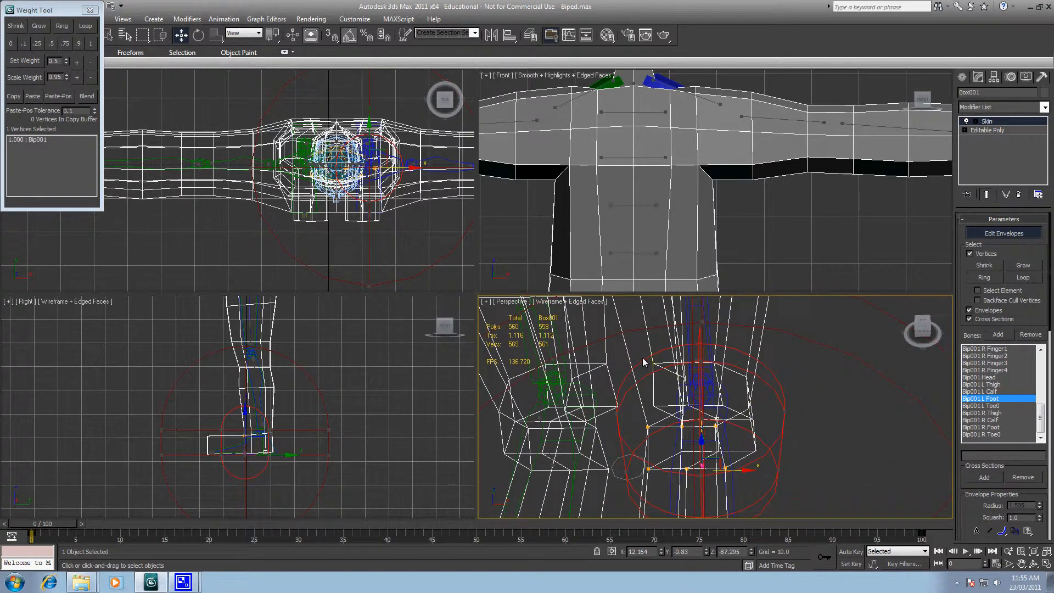
pyautogui.moveTo(649, 361); pyautogui.dragTo(788, 414)
pyautogui.keyDown('alt'); pyautogui.moveTo(854, 430); pyautogui.dragTo(782, 418, button='middle'); pyautogui.keyUp('alt')
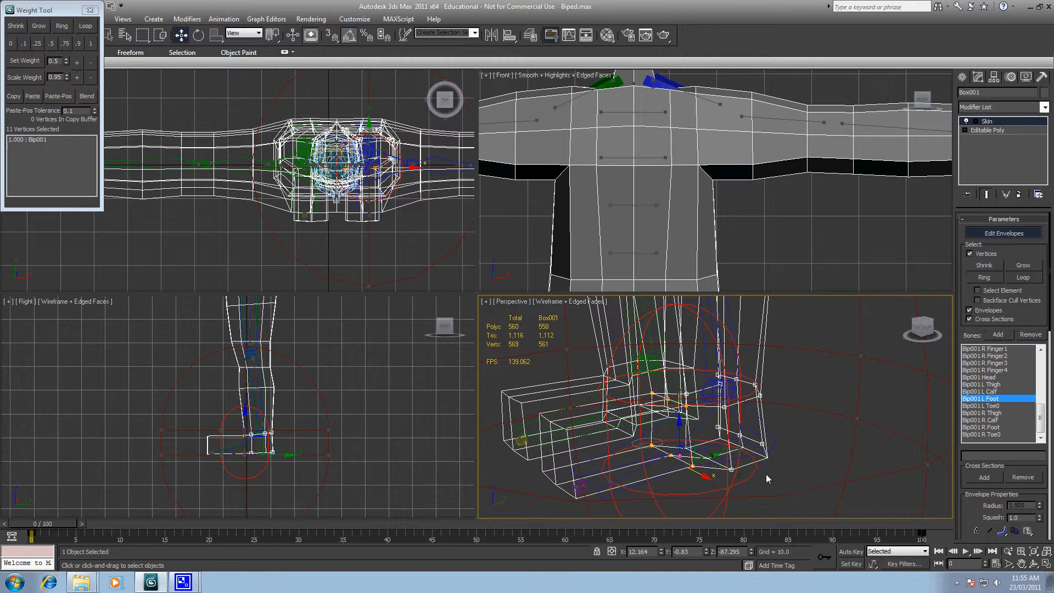
# - Add the two missed vertices on the left foot's inner side and assign the whole selection to Bip001 L Foot with a weight of 1
pyautogui.keyDown('alt'); pyautogui.moveTo(766, 475); pyautogui.dragTo(887, 475, button='middle'); pyautogui.keyUp('alt')
pyautogui.keyDown('ctrl'); pyautogui.click(712, 471); pyautogui.keyUp('ctrl')
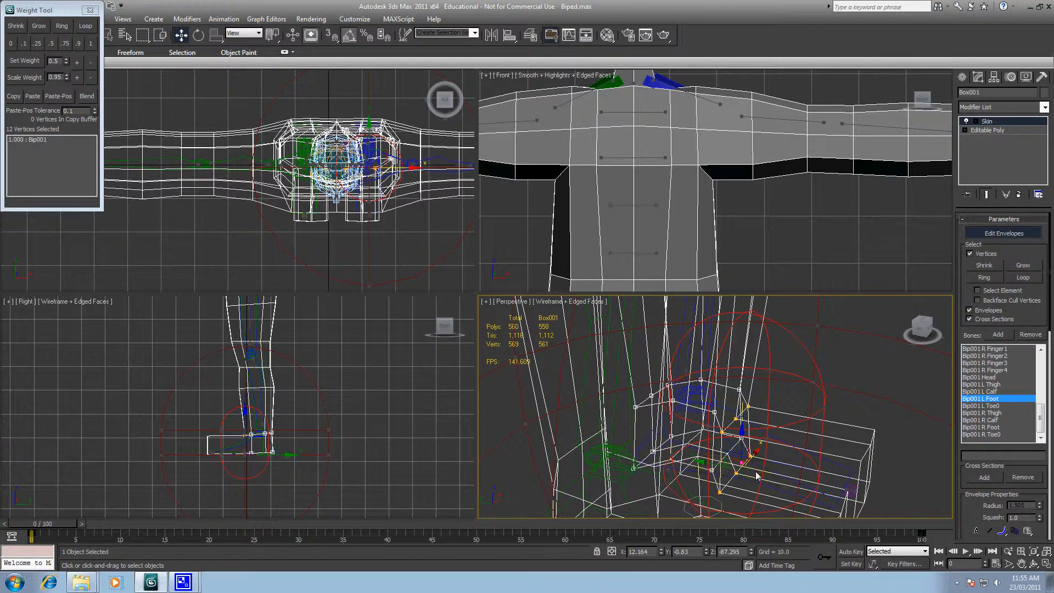
pyautogui.keyDown('alt'); pyautogui.moveTo(745, 475); pyautogui.dragTo(700, 474, button='middle'); pyautogui.keyUp('alt')
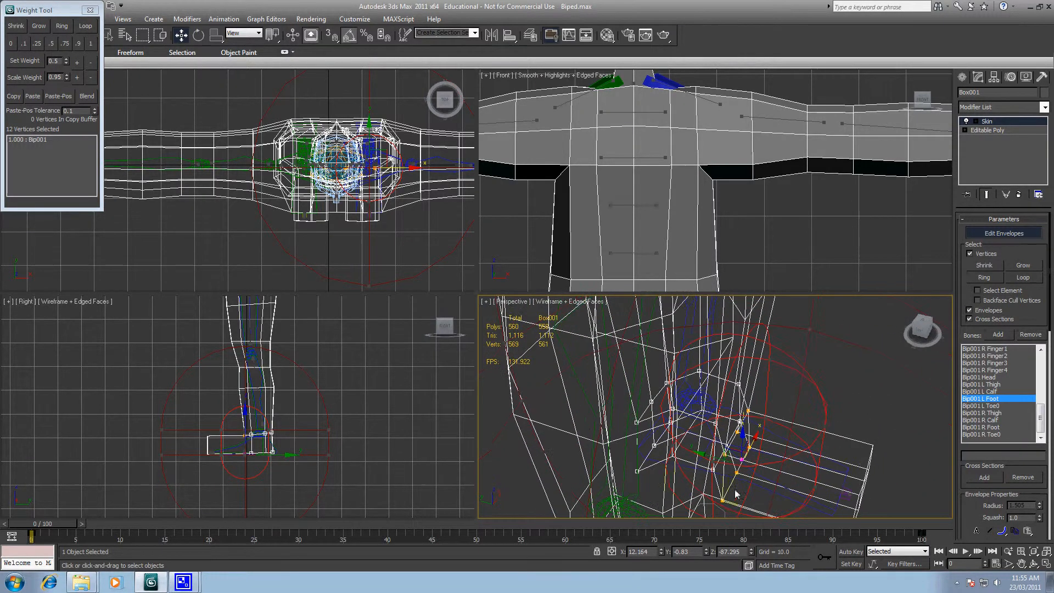
pyautogui.keyDown('ctrl'); pyautogui.click(674, 459); pyautogui.keyUp('ctrl')
pyautogui.keyDown('alt'); pyautogui.moveTo(823, 463); pyautogui.dragTo(761, 452, button='middle'); pyautogui.keyUp('alt')
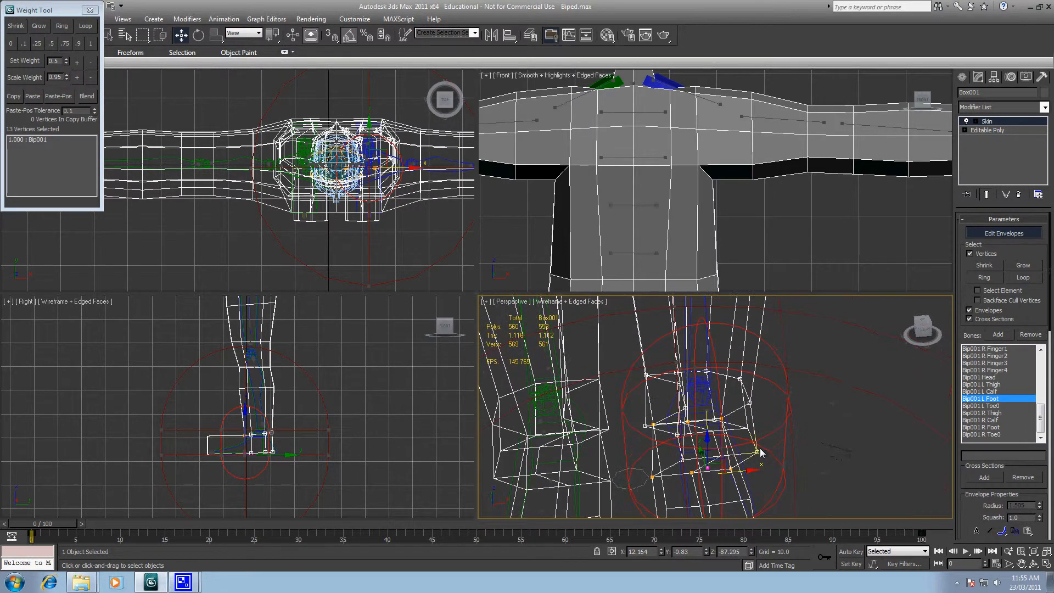
pyautogui.scroll(-2, 761, 452)
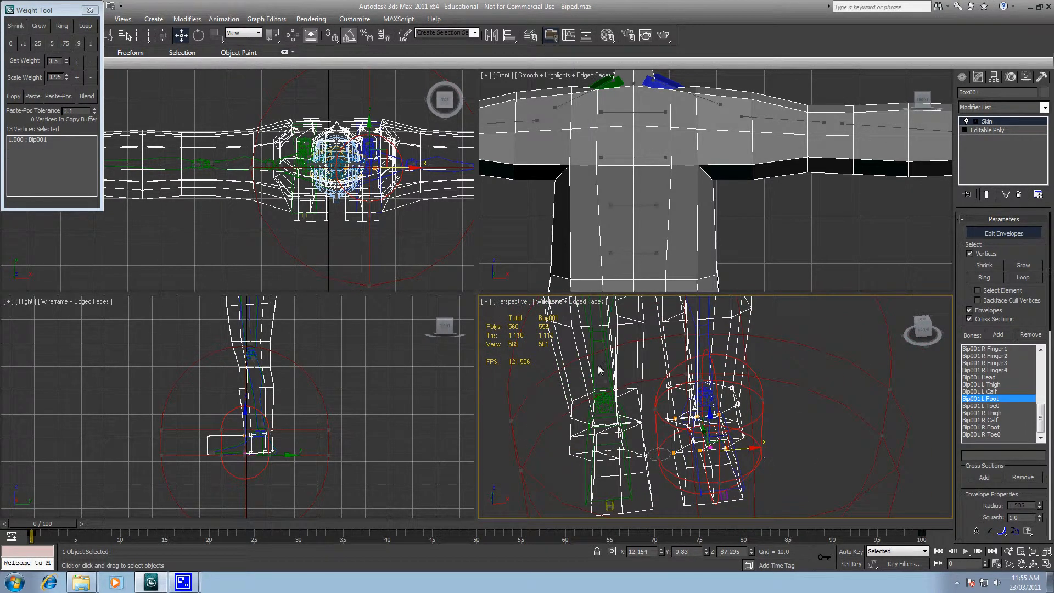
pyautogui.click(94, 44)
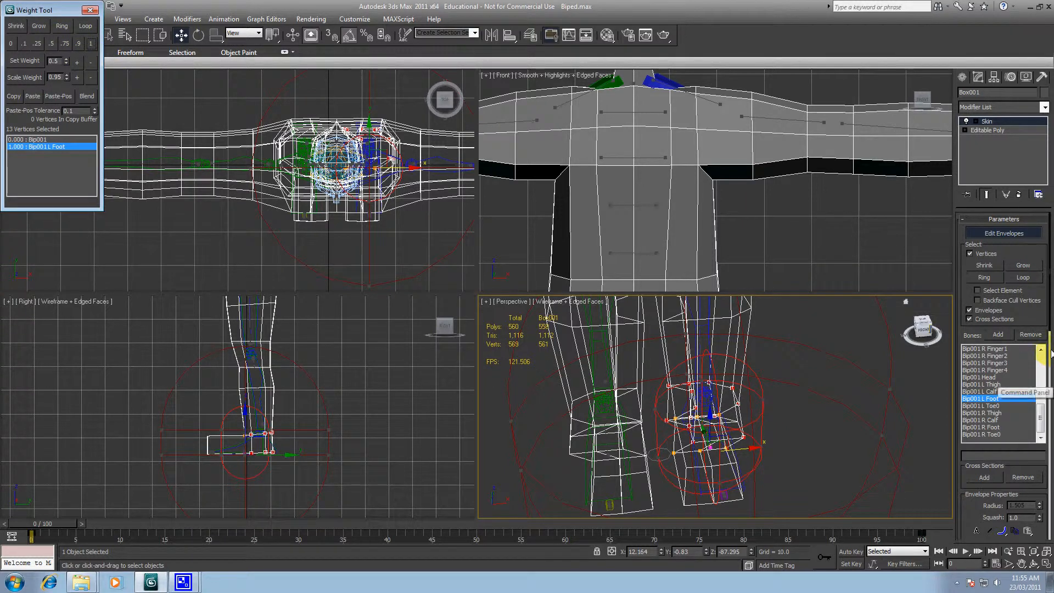
# - Remove the zero weights from the left heel and ankle vertices and clear the selection
pyautogui.moveTo(1049, 356); pyautogui.dragTo(1050, 481)
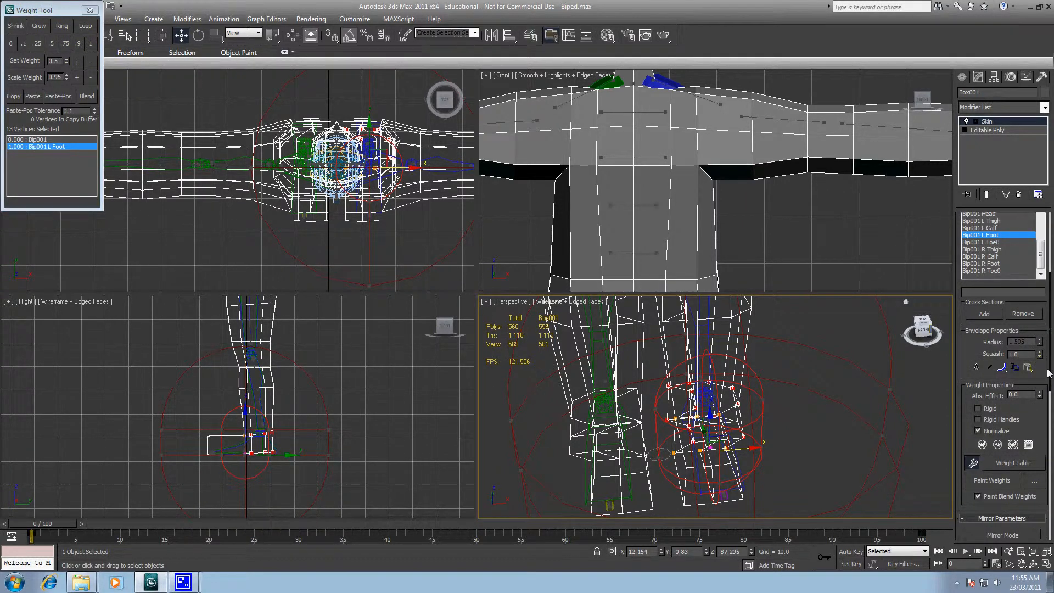
pyautogui.moveTo(1049, 374); pyautogui.dragTo(1050, 539)
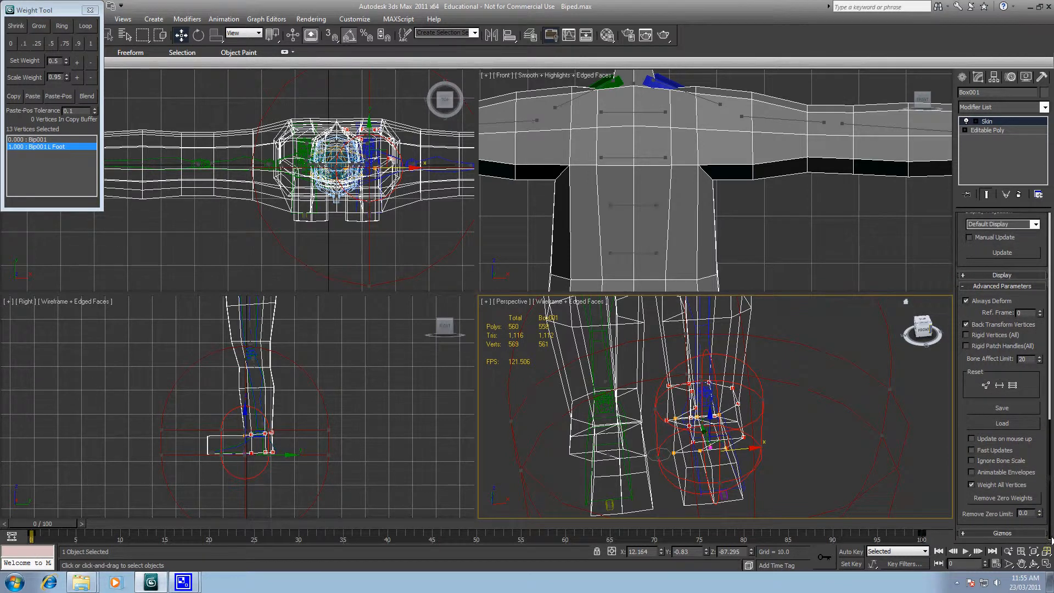
pyautogui.click(994, 496)
pyautogui.click(813, 390)
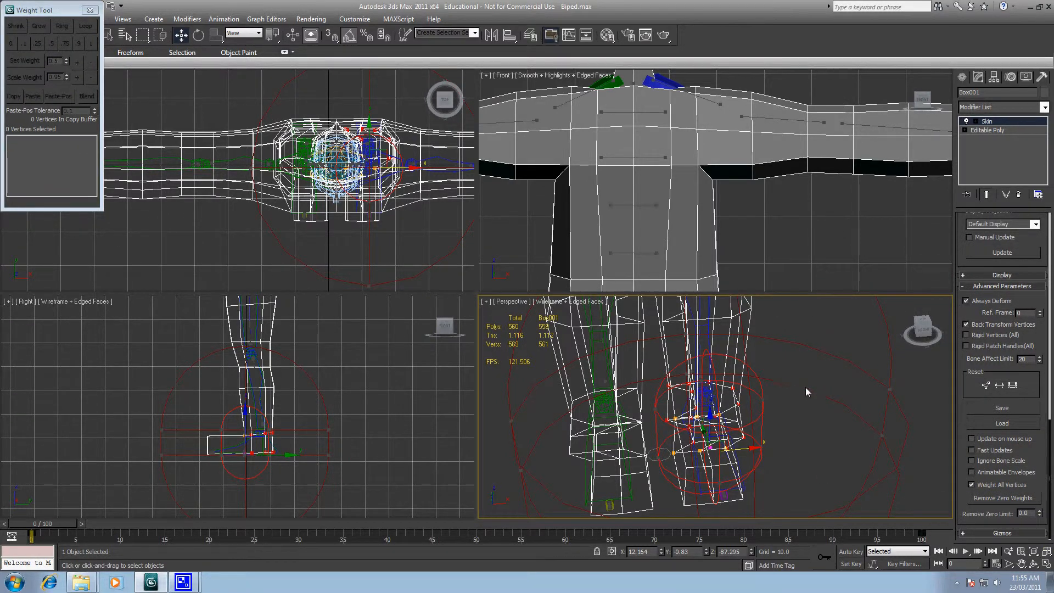
# - Make Bip001 L Calf the active bone and assign the ring of ten vertices around the left calf to it with a weight of 1
pyautogui.keyDown('alt'); pyautogui.moveTo(805, 387); pyautogui.dragTo(806, 439, button='middle'); pyautogui.keyUp('alt')
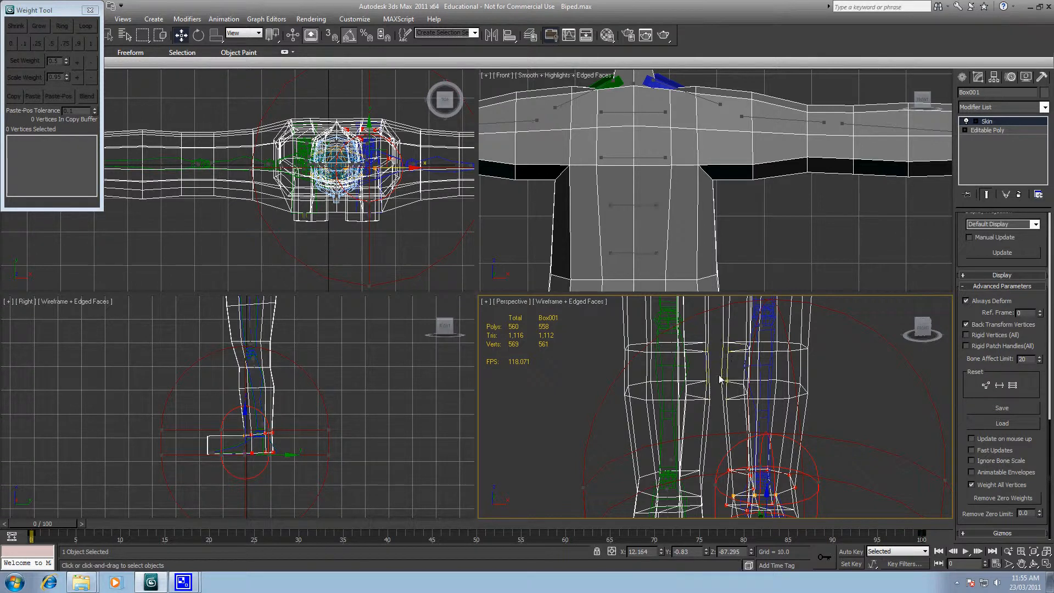
pyautogui.moveTo(720, 376); pyautogui.dragTo(849, 416)
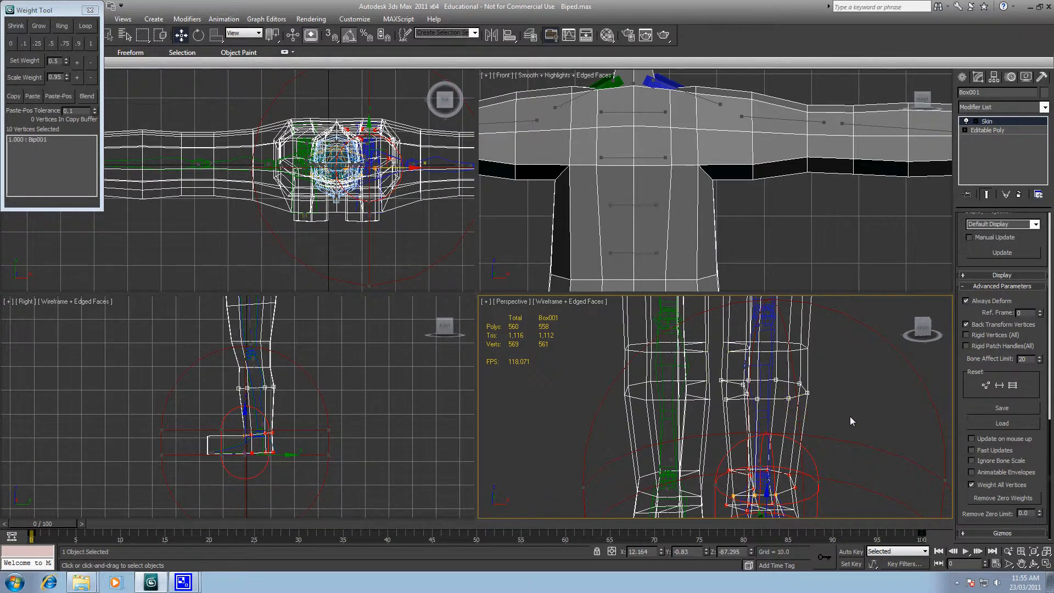
pyautogui.click(762, 417)
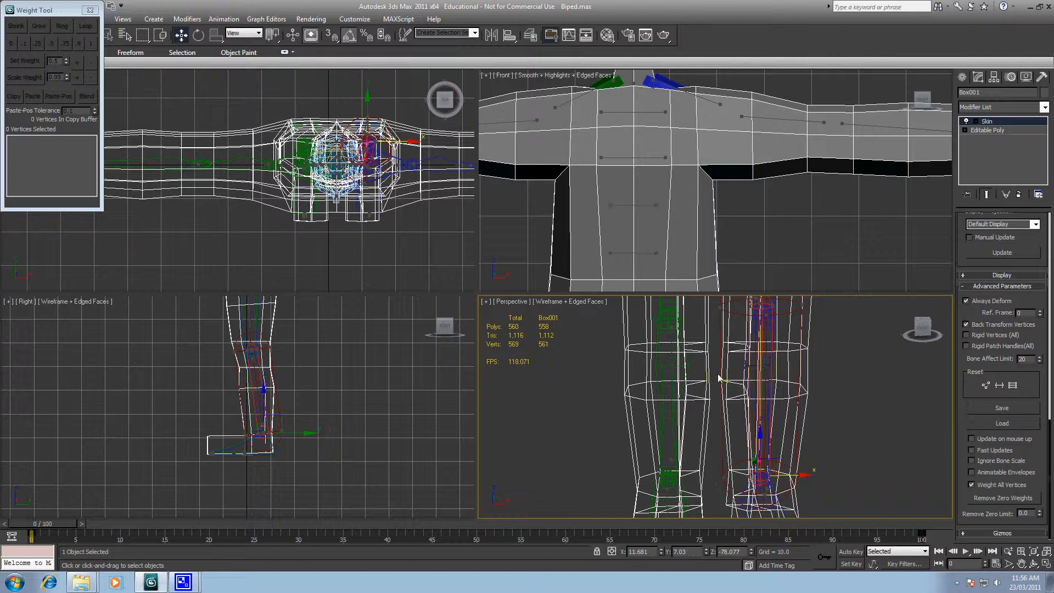
pyautogui.moveTo(718, 377); pyautogui.dragTo(821, 412)
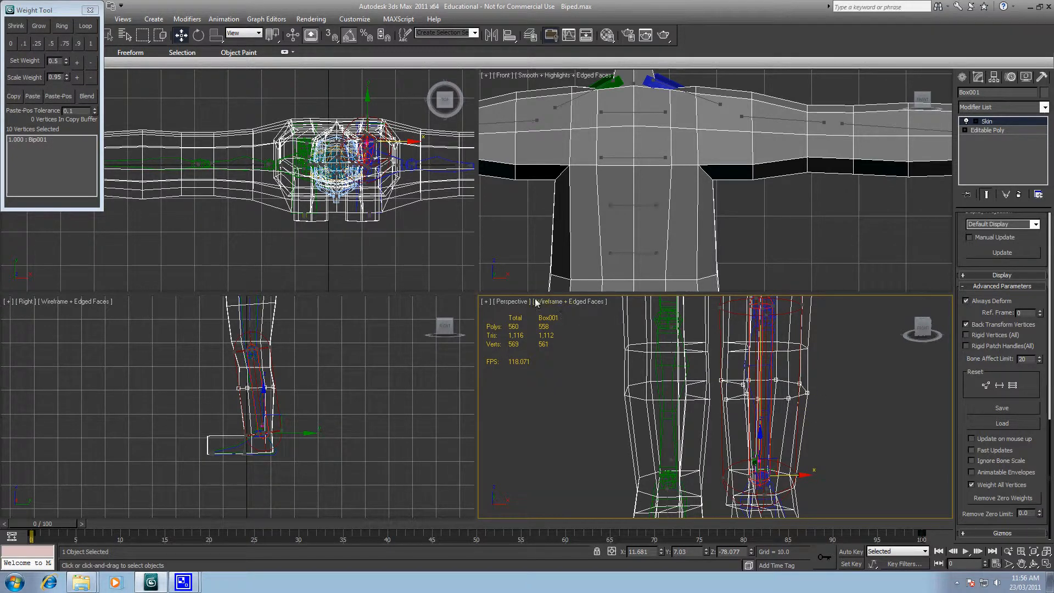
pyautogui.click(91, 44)
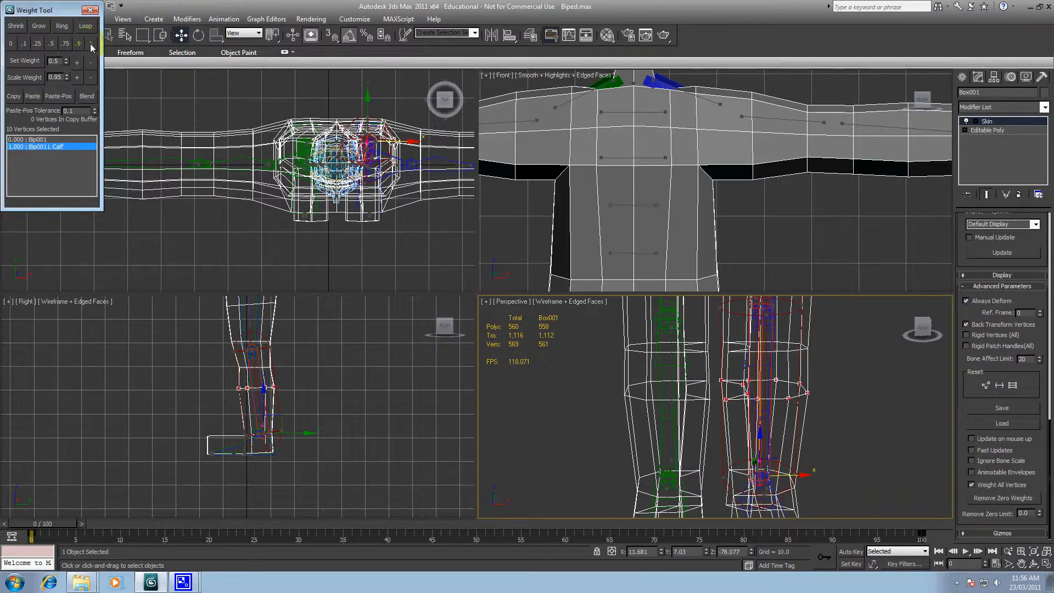
# - Remove the zero weights from the left calf ring and make Bip001 L Thigh the active bone
pyautogui.click(991, 498)
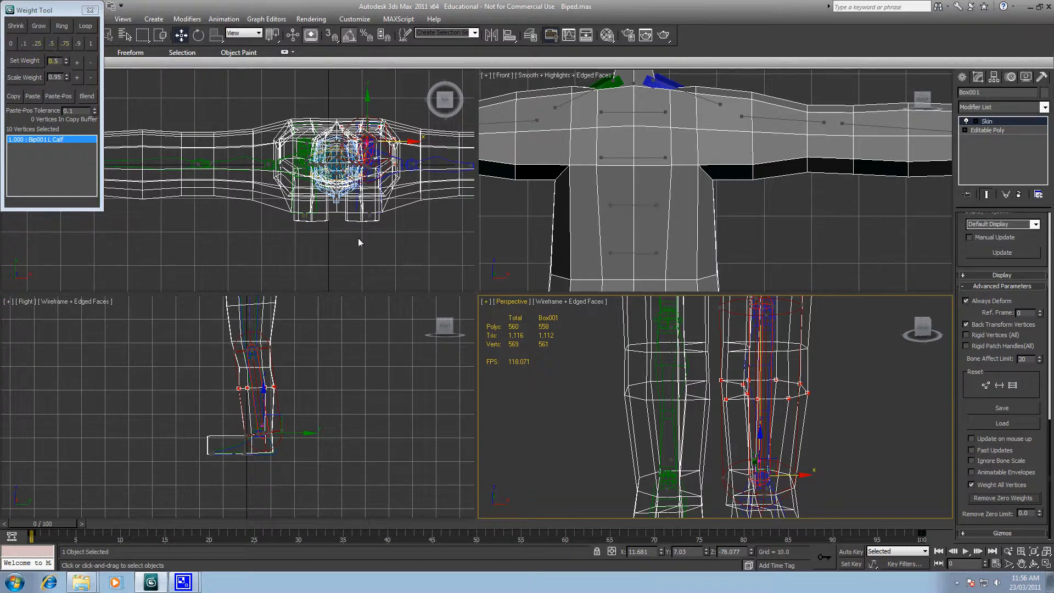
pyautogui.moveTo(834, 409); pyautogui.dragTo(800, 410, button='middle')
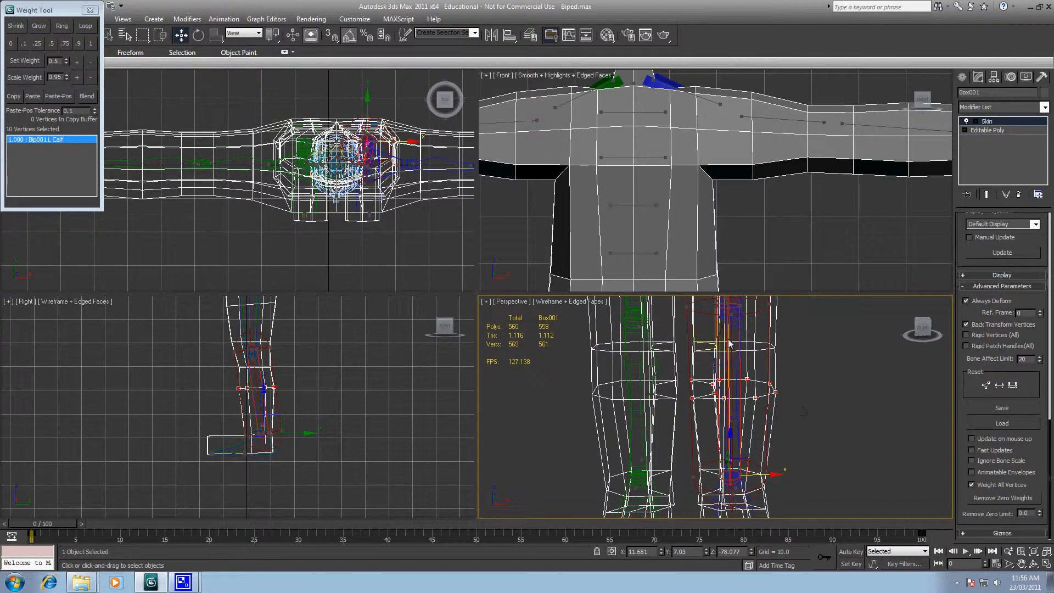
pyautogui.click(729, 342)
pyautogui.moveTo(767, 347); pyautogui.dragTo(772, 404, button='middle')
pyautogui.click(737, 329)
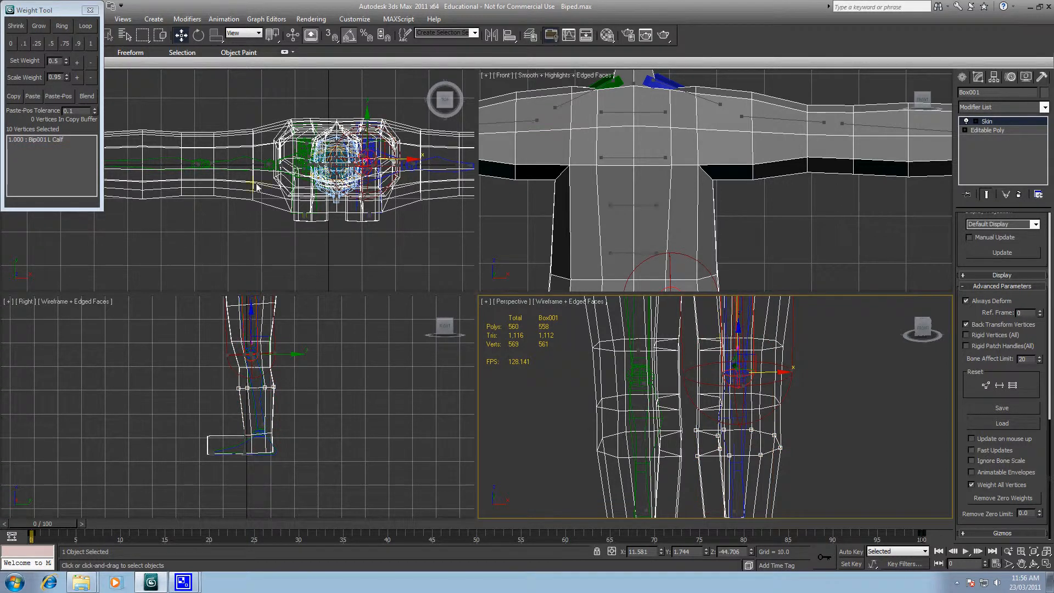
# - Try weighting the left calf ring 0.5 to Bip001 L Thigh, and undo the assignment
pyautogui.click(50, 44)
pyautogui.moveTo(735, 396); pyautogui.dragTo(719, 414, button='middle')
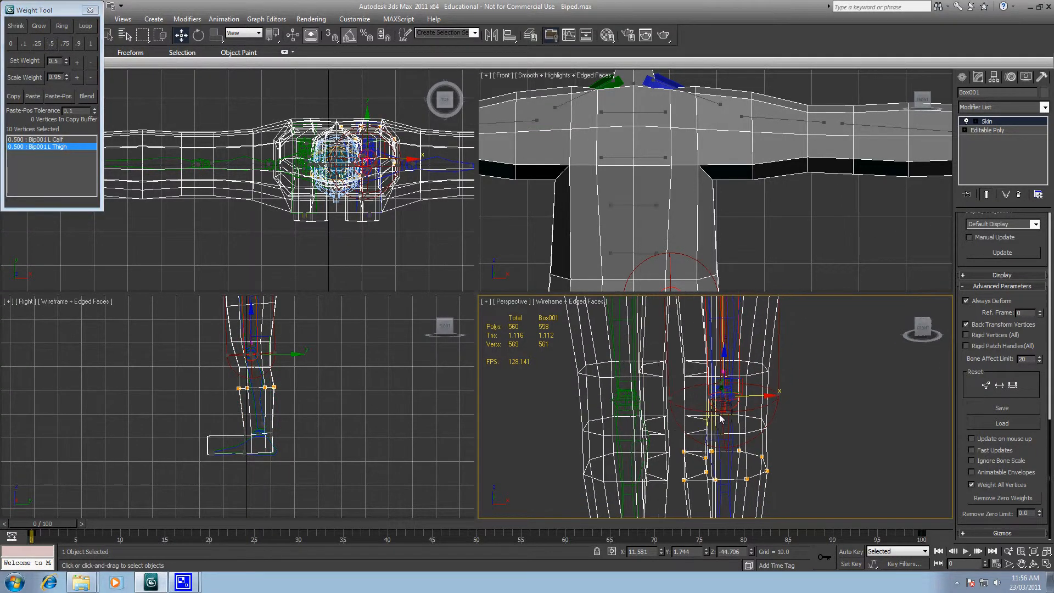
pyautogui.moveTo(771, 449)
pyautogui.keyDown('alt'); pyautogui.mouseDown(button='middle')
pyautogui.moveTo(809, 437)
pyautogui.moveTo(729, 435)
pyautogui.moveTo(756, 436)
pyautogui.mouseUp(button='middle'); pyautogui.keyUp('alt')
pyautogui.hotkey('ctrl', 'z')
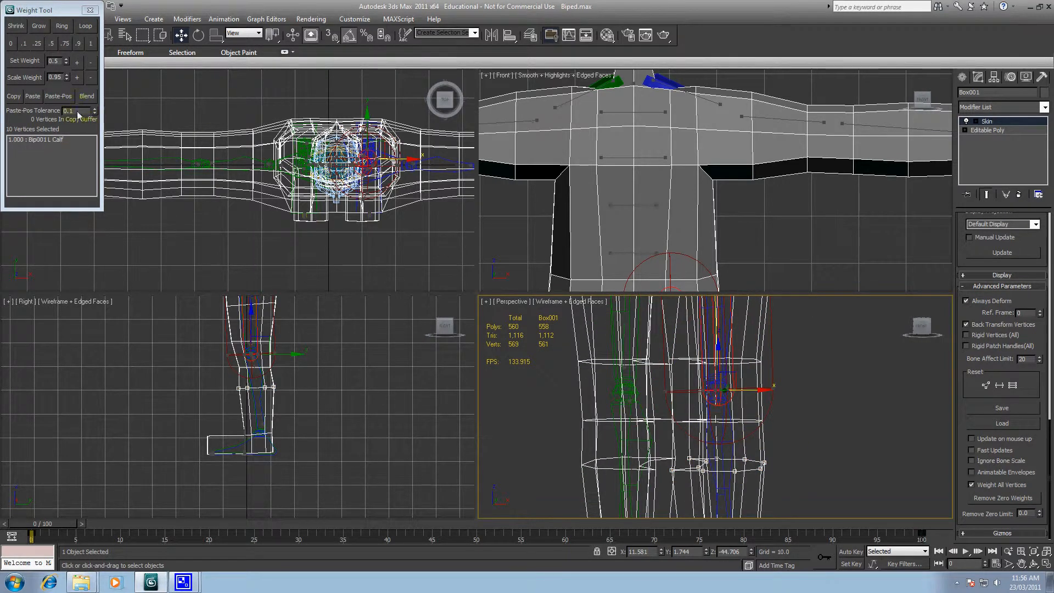
# - Assign the ring of ten vertices just below the left knee to Bip001 L Thigh with a weight of 1 and remove its zero weights
pyautogui.keyDown('alt'); pyautogui.moveTo(681, 425); pyautogui.dragTo(762, 426, button='middle'); pyautogui.keyUp('alt')
pyautogui.moveTo(679, 416); pyautogui.dragTo(790, 432)
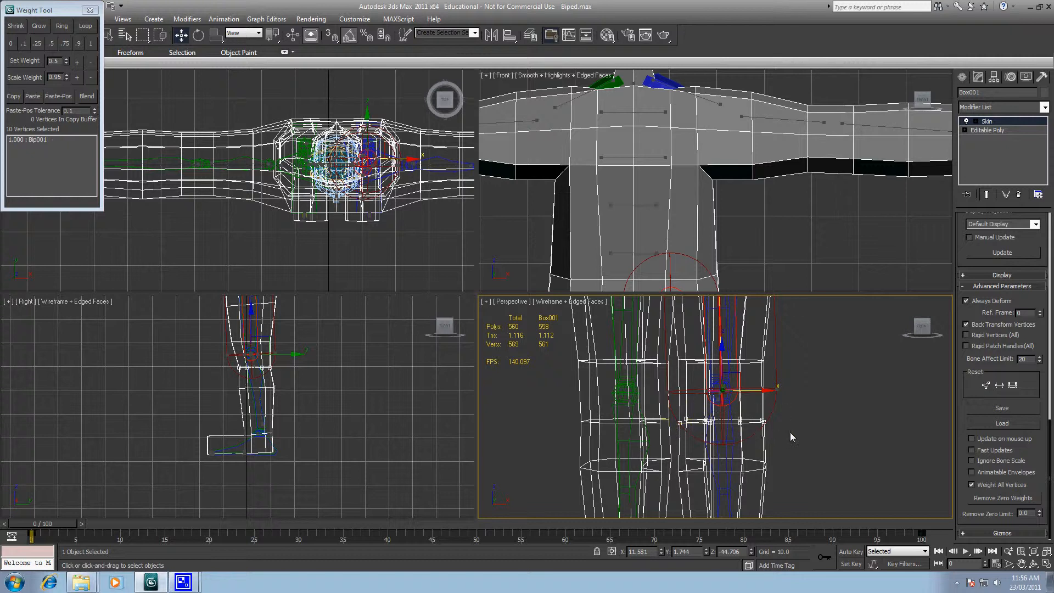
pyautogui.click(91, 47)
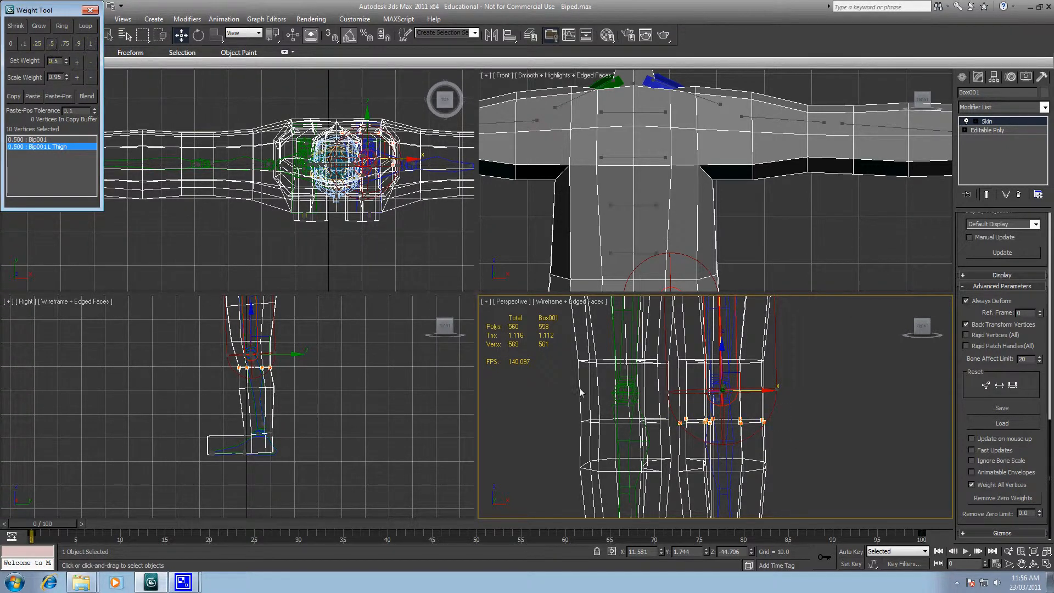
pyautogui.click(90, 44)
pyautogui.click(986, 499)
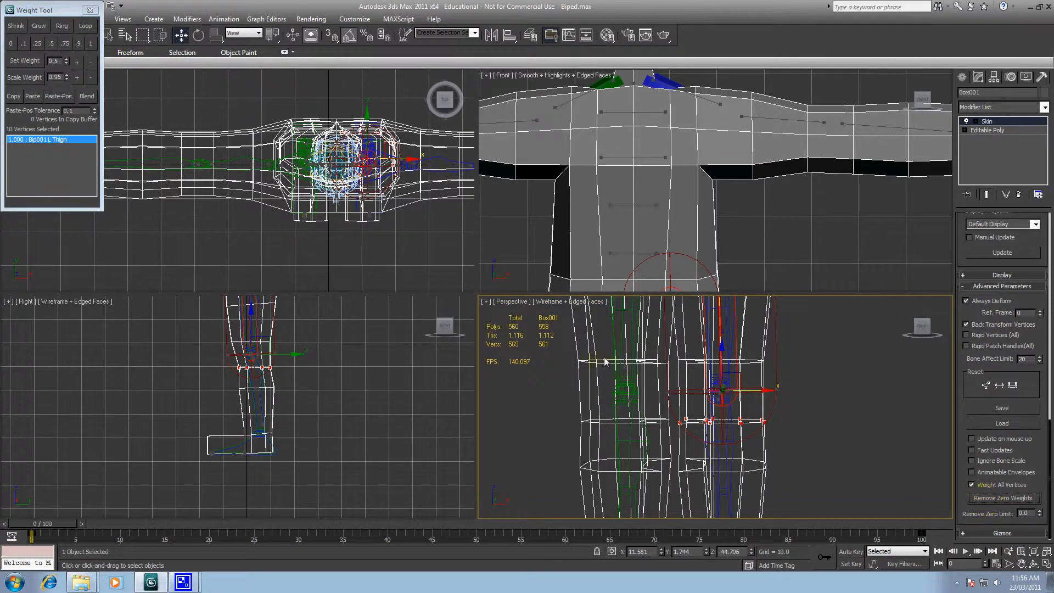
# - Make Bip001 L Calf the active bone, set its weight on the ring below the left knee to 0.5, and clear the selection
pyautogui.click(719, 448)
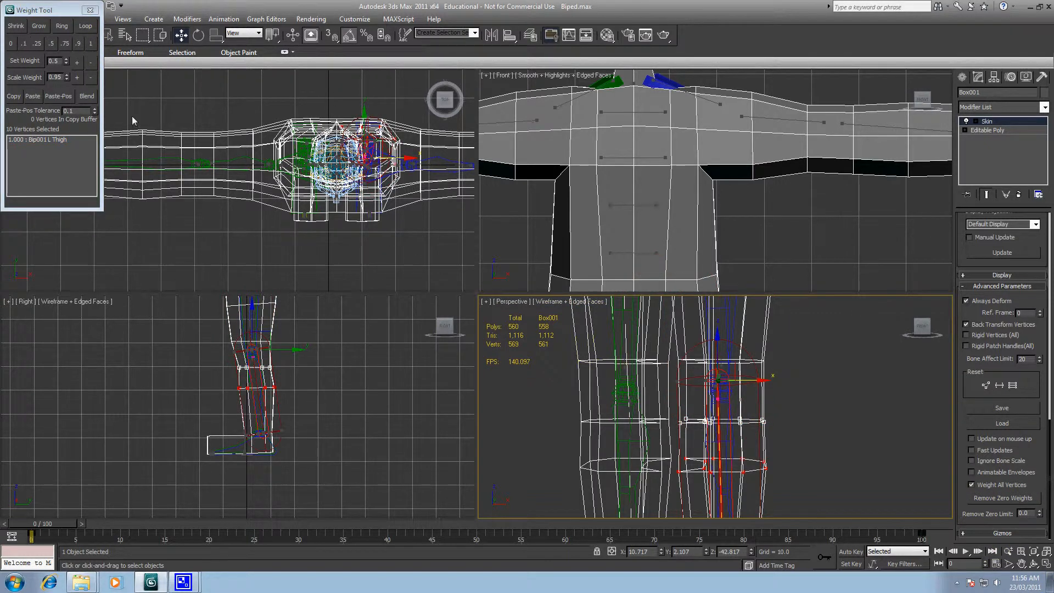
pyautogui.click(51, 44)
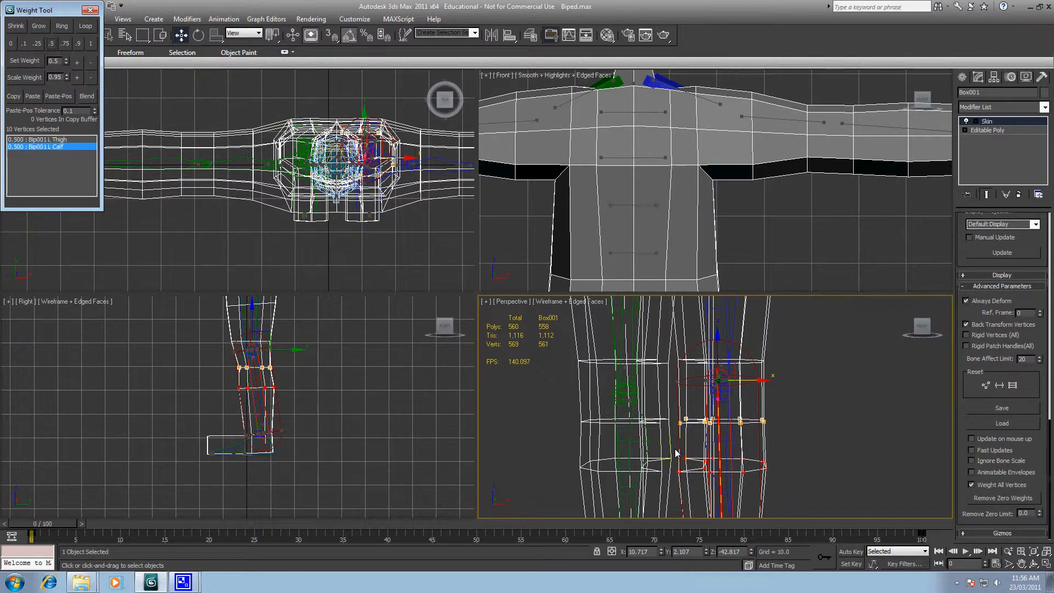
pyautogui.click(738, 328)
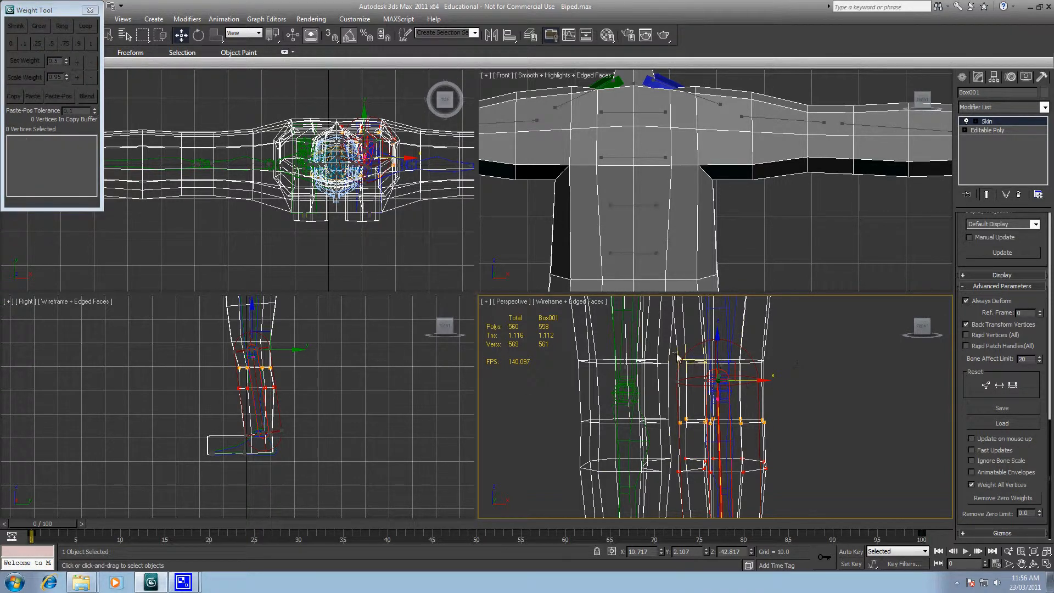
# - Assign the ring of ten vertices just above the left knee to Bip001 L Calf with a weight of 1 and remove its zero weights
pyautogui.moveTo(678, 358); pyautogui.dragTo(782, 377)
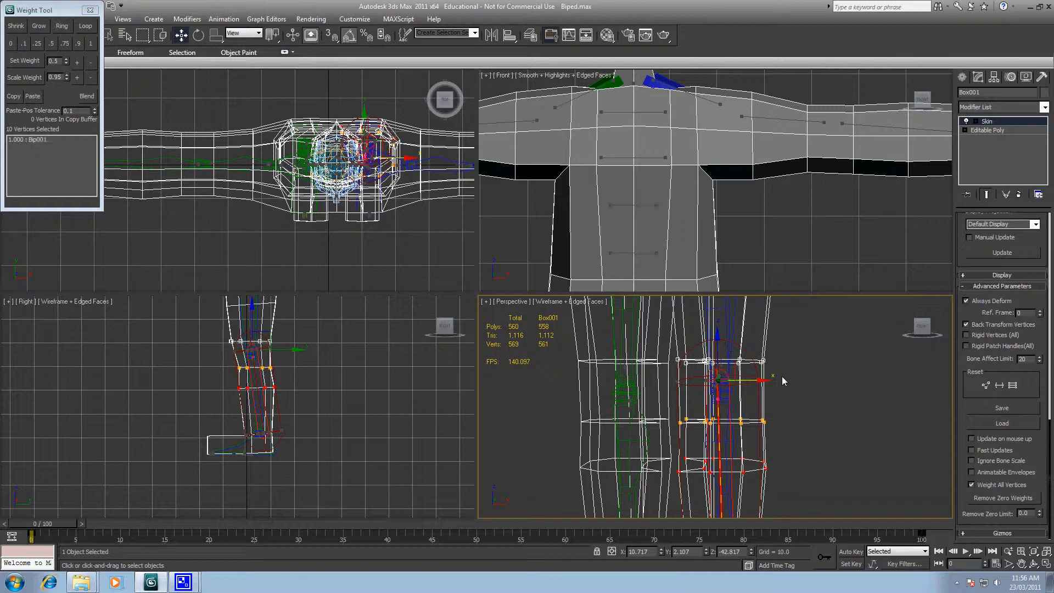
pyautogui.click(90, 44)
pyautogui.click(997, 497)
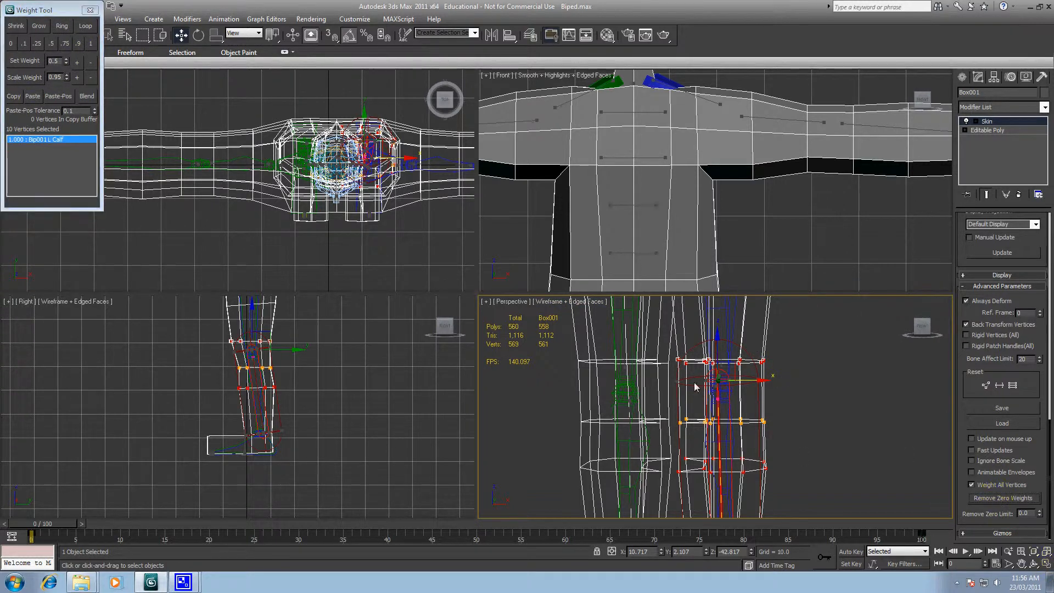
# - Make Bip001 L Thigh the active bone, set its weight on the ring above the left knee to 0.5, and clear the selection
pyautogui.click(721, 317)
pyautogui.click(51, 43)
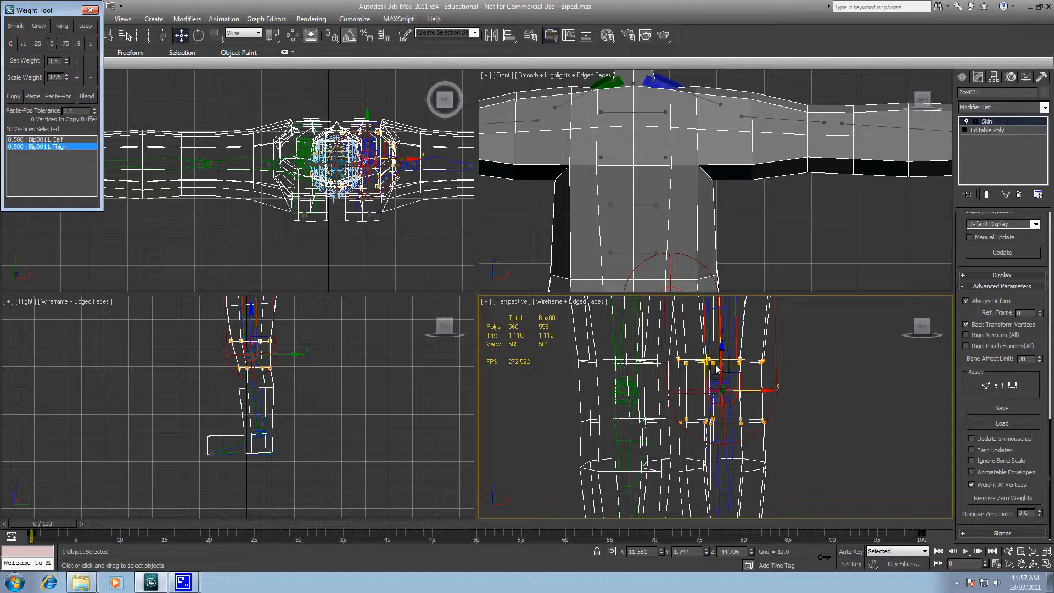
pyautogui.click(822, 328)
# - Assign the full ring of ten vertices around the left mid-thigh to Bip001 L Thigh with a weight of 1 and remove its zero weights
pyautogui.moveTo(822, 328); pyautogui.dragTo(781, 453, button='middle')
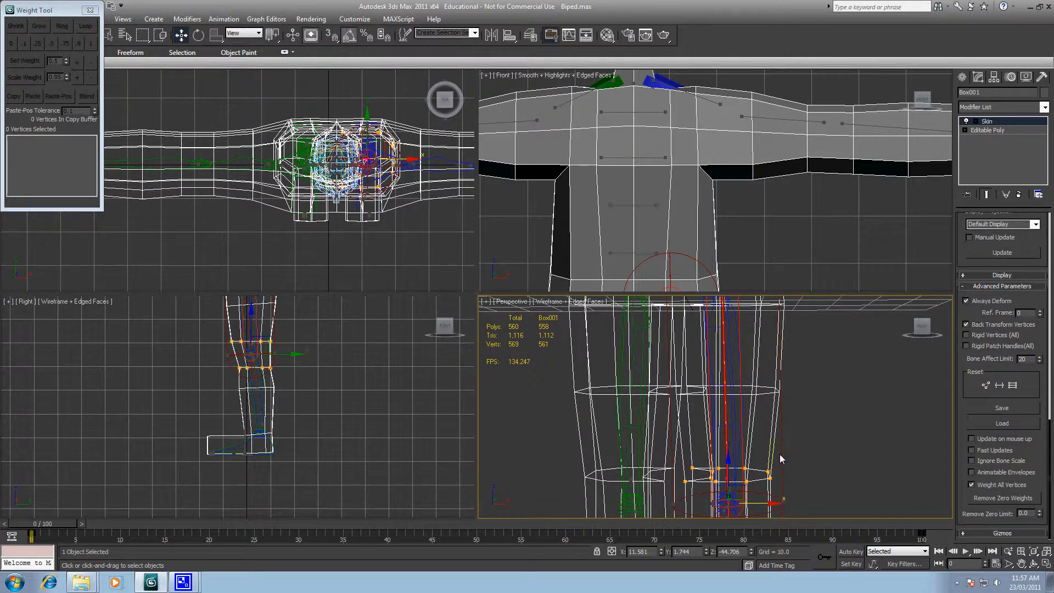
pyautogui.moveTo(765, 398); pyautogui.dragTo(798, 427, button='middle')
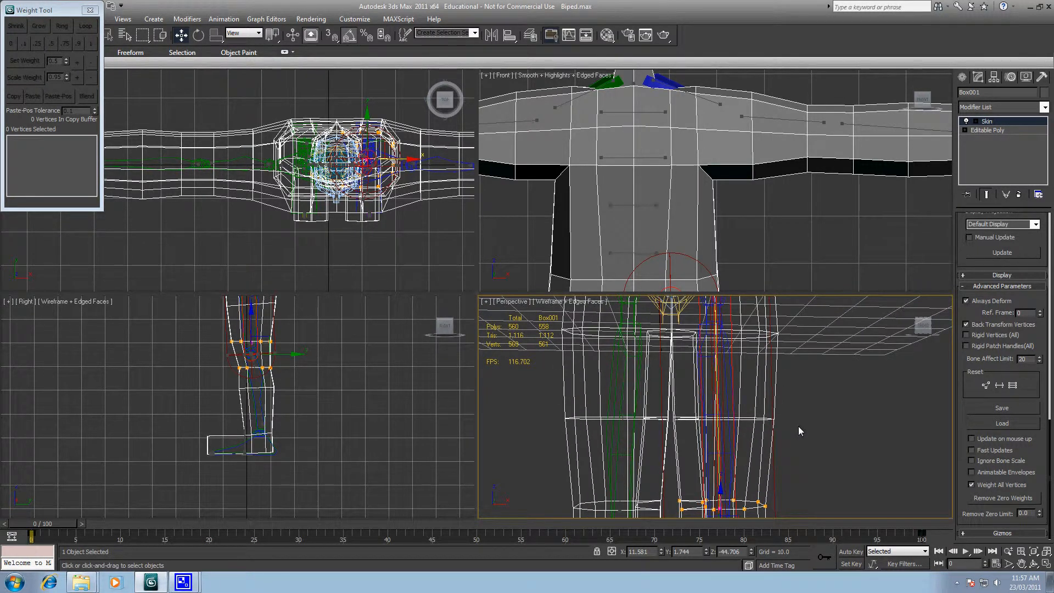
pyautogui.moveTo(795, 406); pyautogui.dragTo(673, 443)
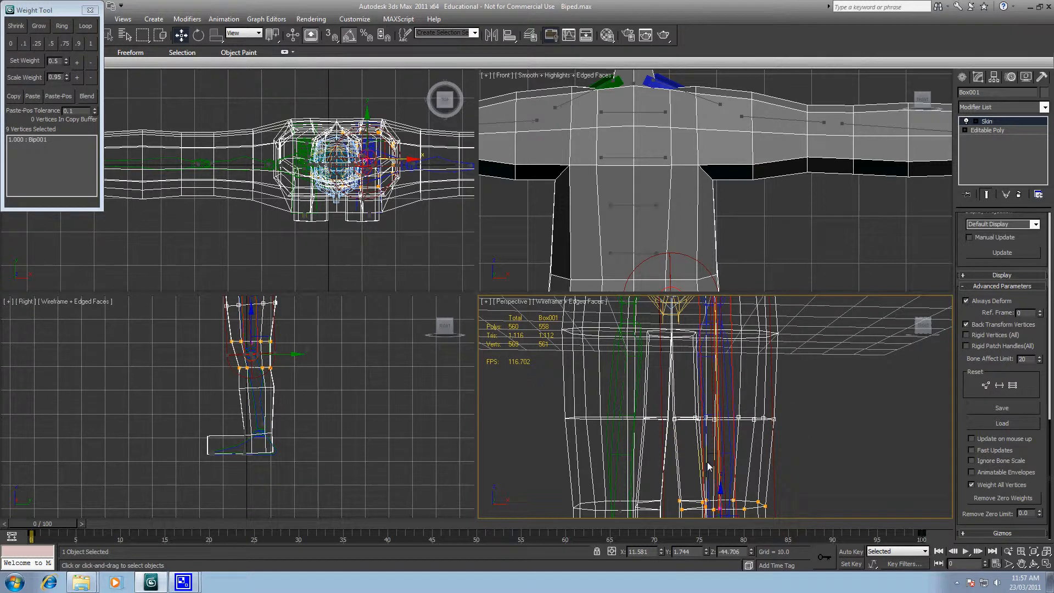
pyautogui.keyDown('ctrl'); pyautogui.moveTo(817, 394); pyautogui.dragTo(671, 433); pyautogui.keyUp('ctrl')
pyautogui.click(91, 43)
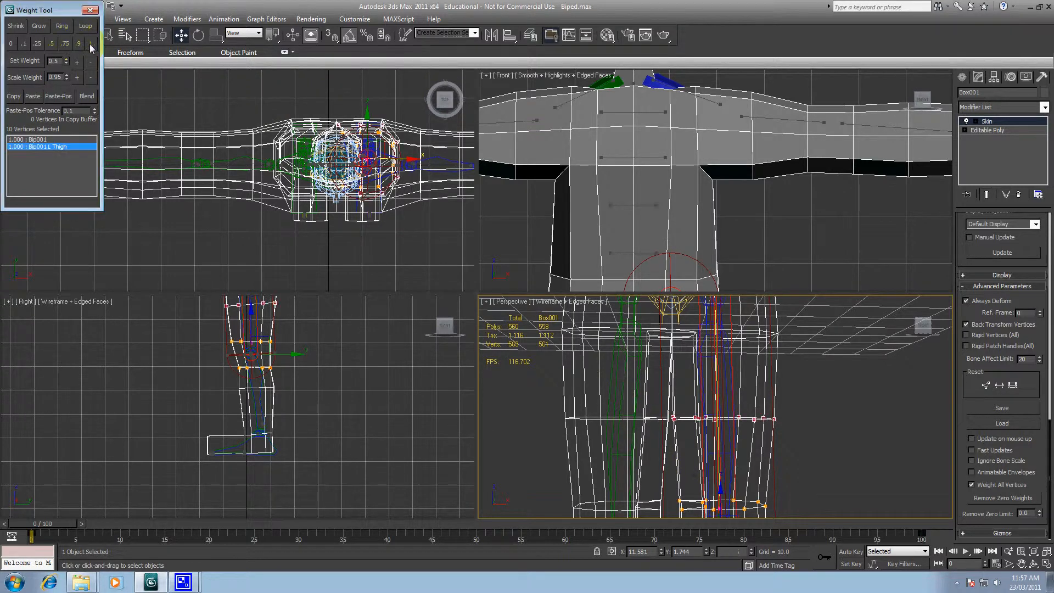
pyautogui.click(1001, 498)
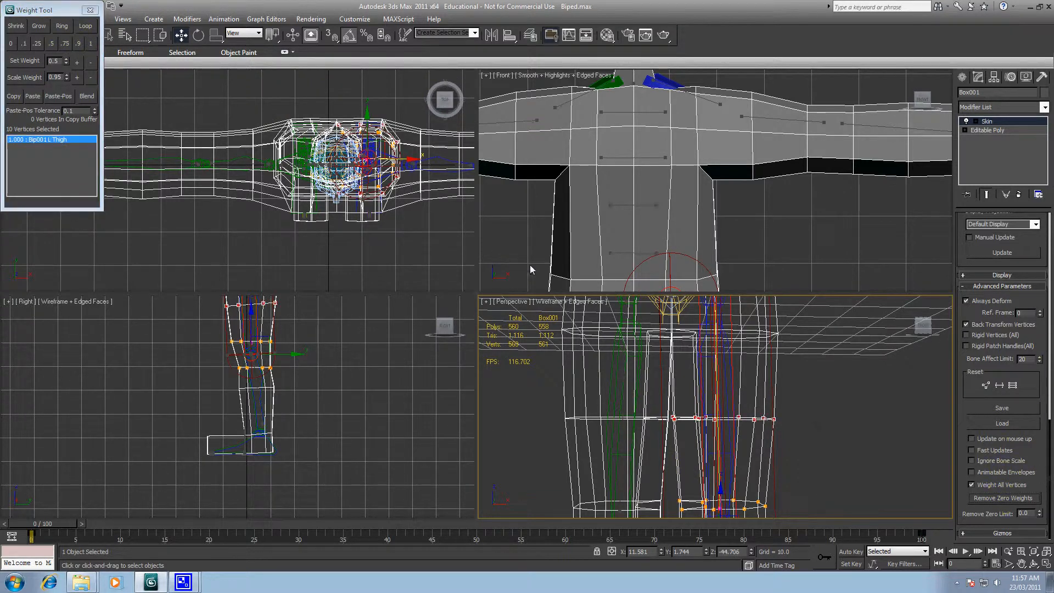
# - Assign the vertices at the top of the left leg, including the crotch, to Bip001 L Thigh with a weight of 1 and remove their zero weights
pyautogui.keyDown('alt'); pyautogui.moveTo(832, 428); pyautogui.dragTo(797, 499, button='middle'); pyautogui.keyUp('alt')
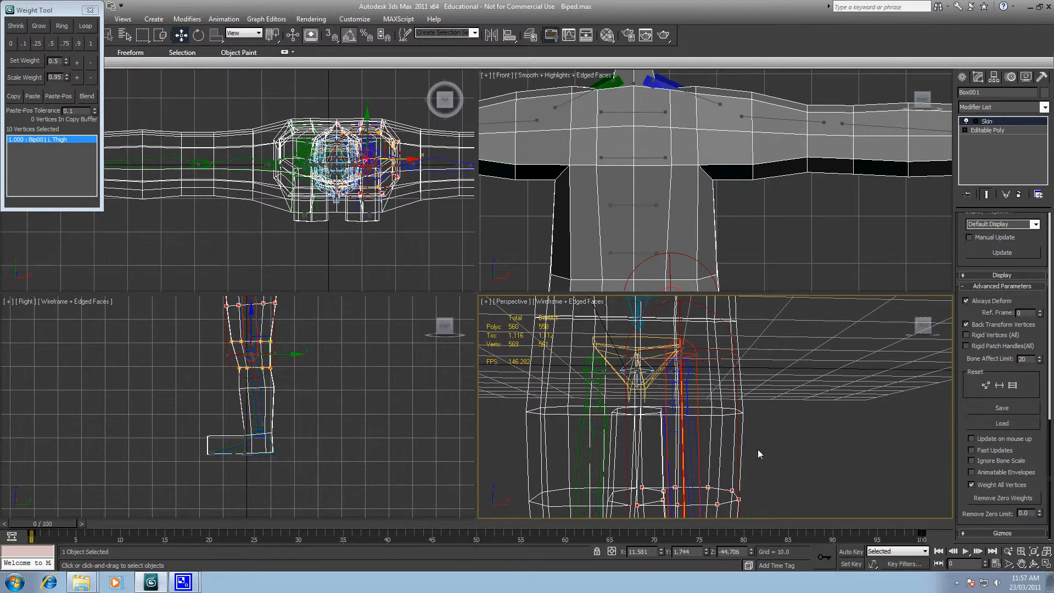
pyautogui.keyDown('alt'); pyautogui.moveTo(757, 449); pyautogui.dragTo(765, 451, button='middle'); pyautogui.keyUp('alt')
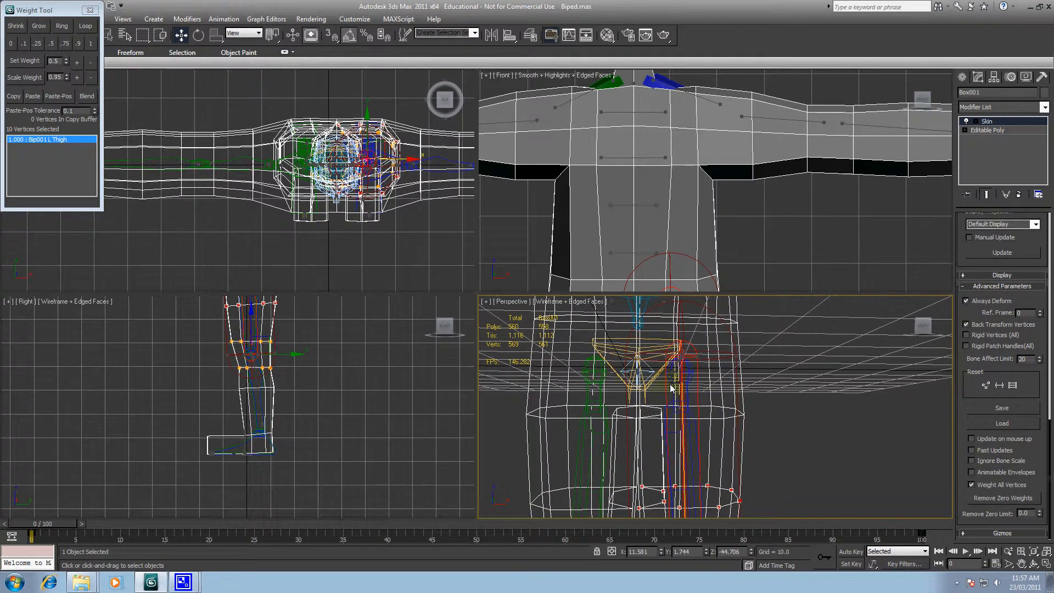
pyautogui.moveTo(764, 394); pyautogui.dragTo(632, 445)
pyautogui.keyDown('alt'); pyautogui.moveTo(756, 430); pyautogui.dragTo(730, 409, button='middle'); pyautogui.keyUp('alt')
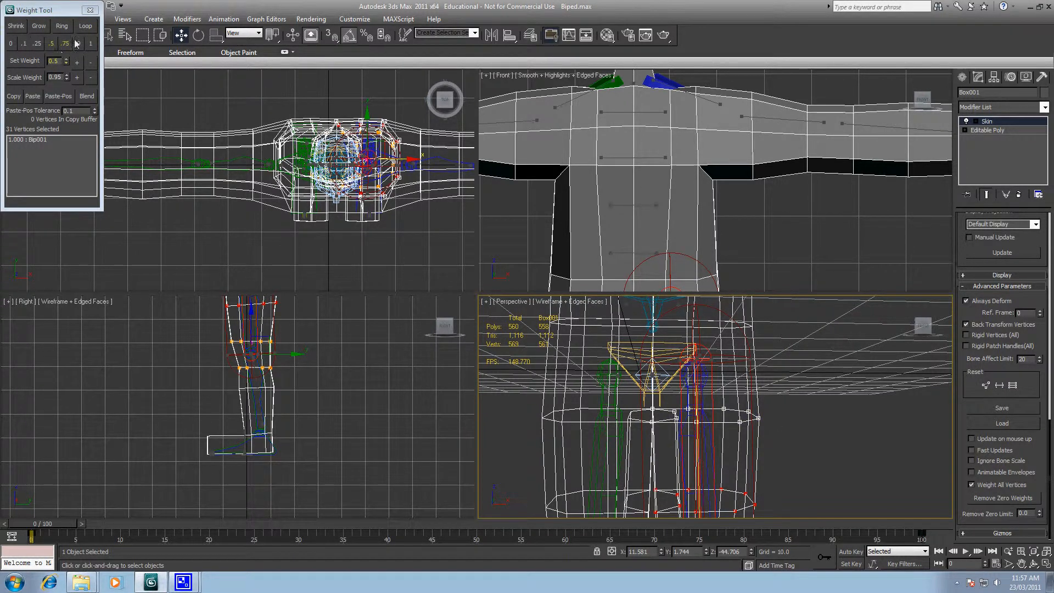
pyautogui.click(92, 43)
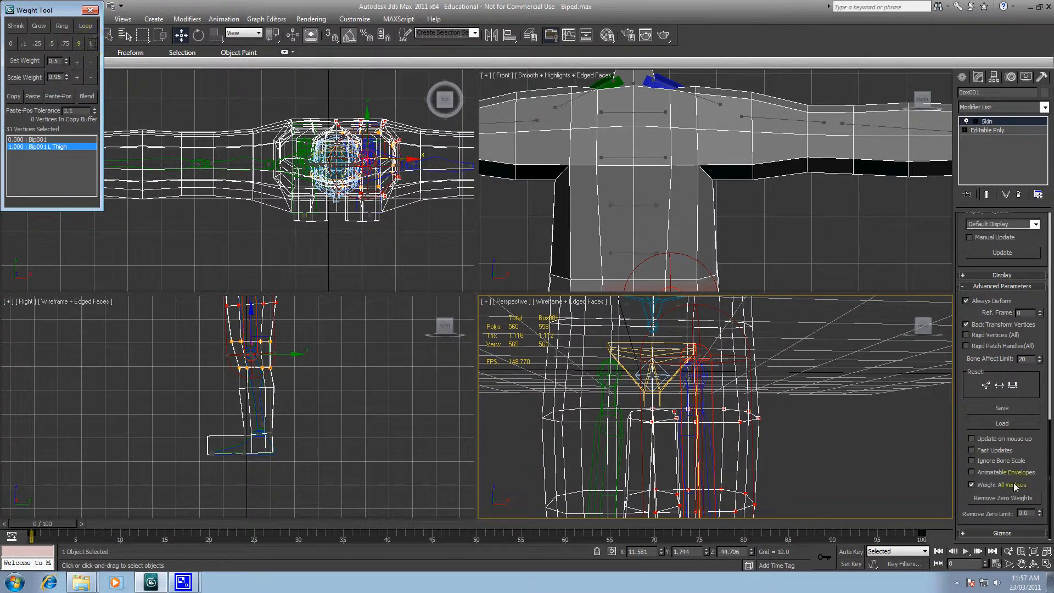
pyautogui.click(1007, 500)
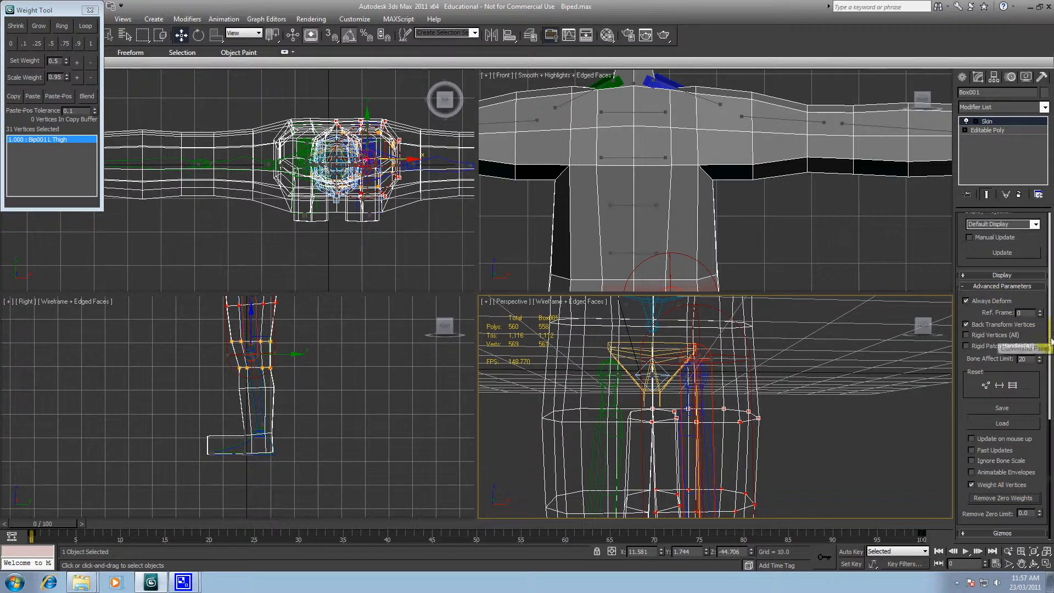
# - Make Bip001 Pelvis the active bone and set its weight on the vertices at the top of the left leg to 0.5
pyautogui.moveTo(1049, 356); pyautogui.dragTo(1049, 343)
pyautogui.moveTo(1049, 388); pyautogui.dragTo(1050, 236)
pyautogui.moveTo(1040, 417); pyautogui.dragTo(1046, 361)
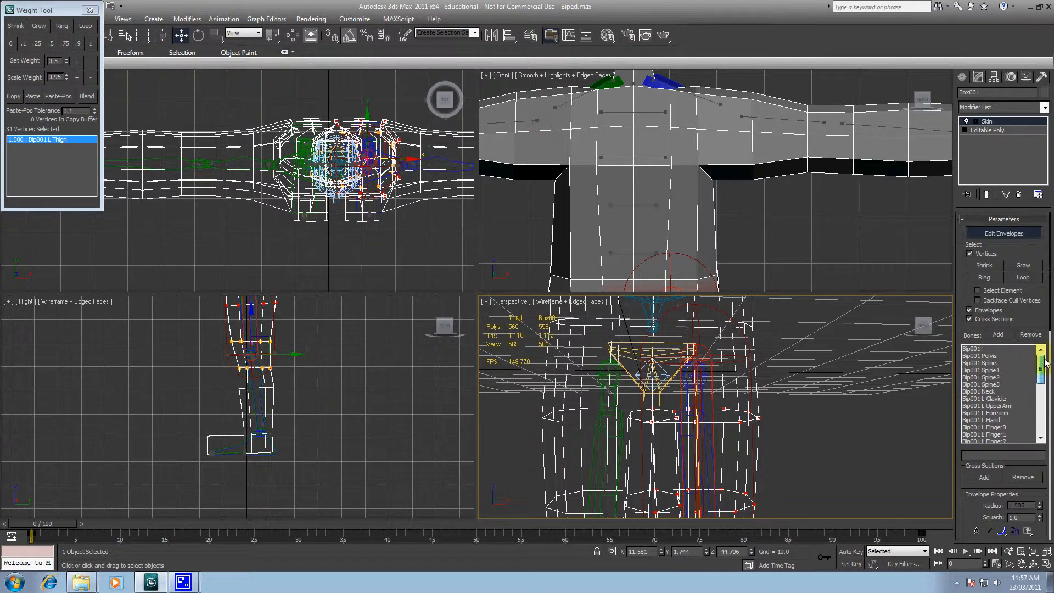
pyautogui.click(995, 356)
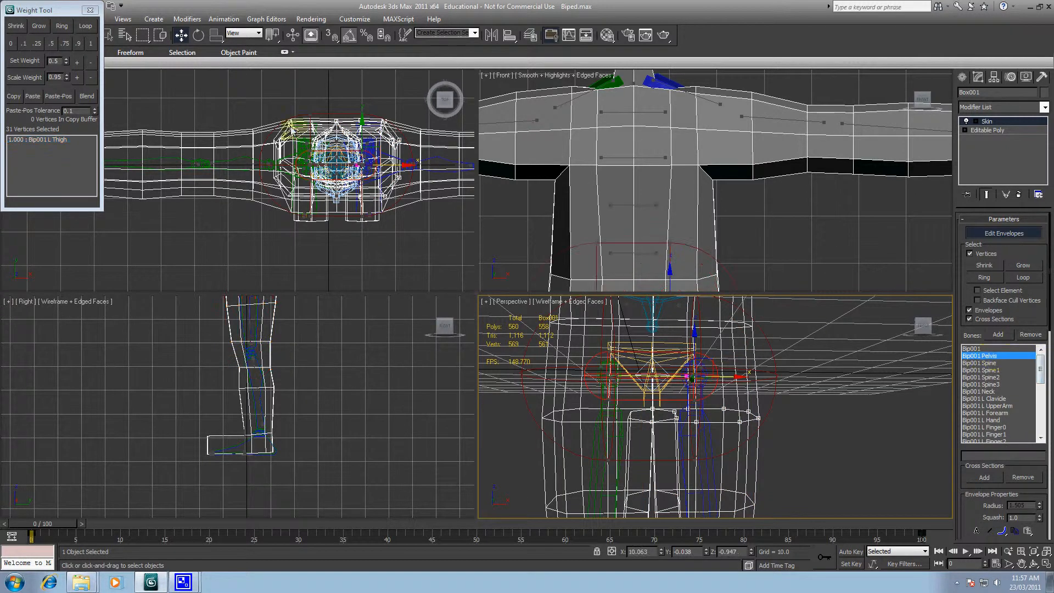
pyautogui.click(51, 43)
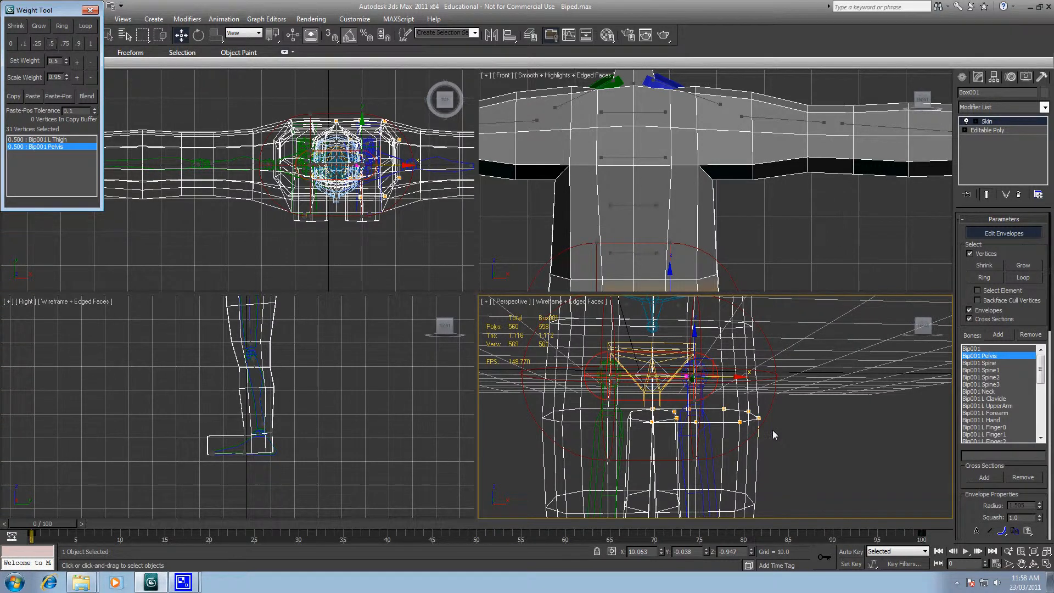
# - Assign the whole ring of vertices around the waist to Bip001 Pelvis with a weight of 1 and remove its zero weights
pyautogui.moveTo(726, 374); pyautogui.dragTo(749, 413, button='middle')
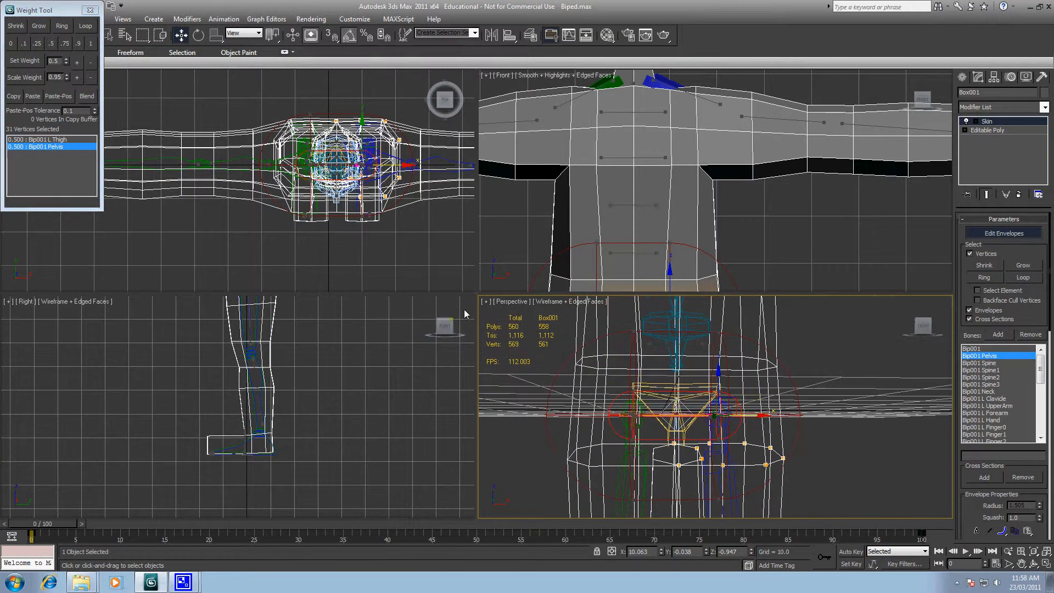
pyautogui.click(568, 346)
pyautogui.moveTo(567, 346); pyautogui.dragTo(799, 385)
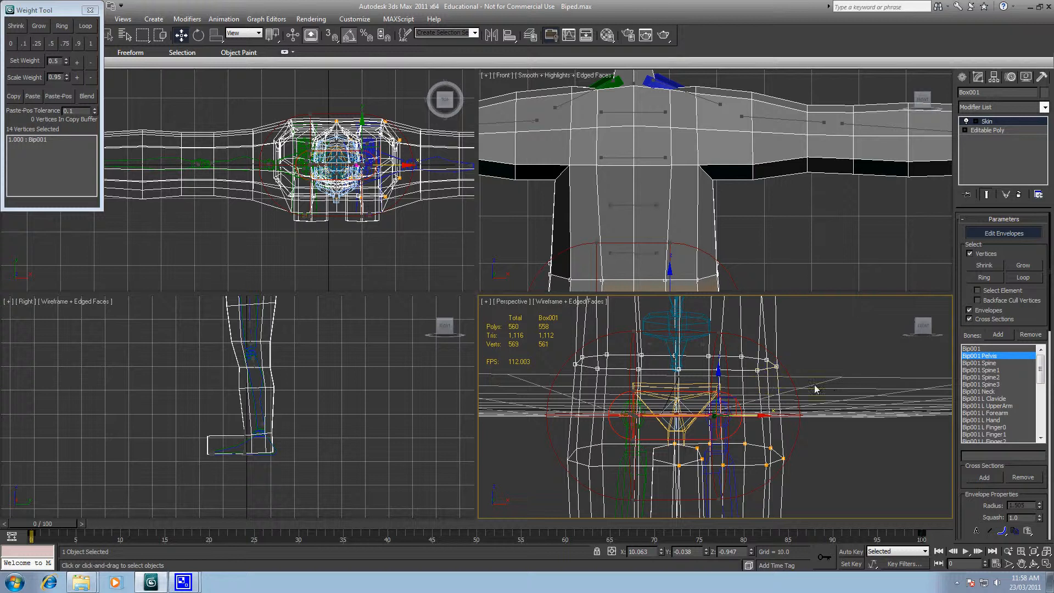
pyautogui.click(91, 43)
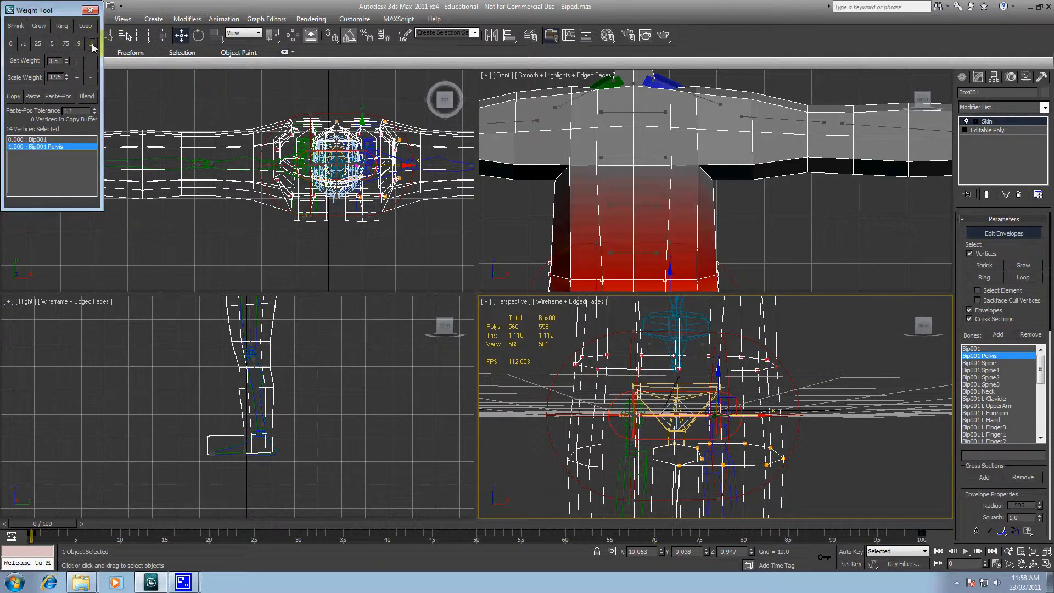
pyautogui.moveTo(1049, 317); pyautogui.dragTo(1052, 549)
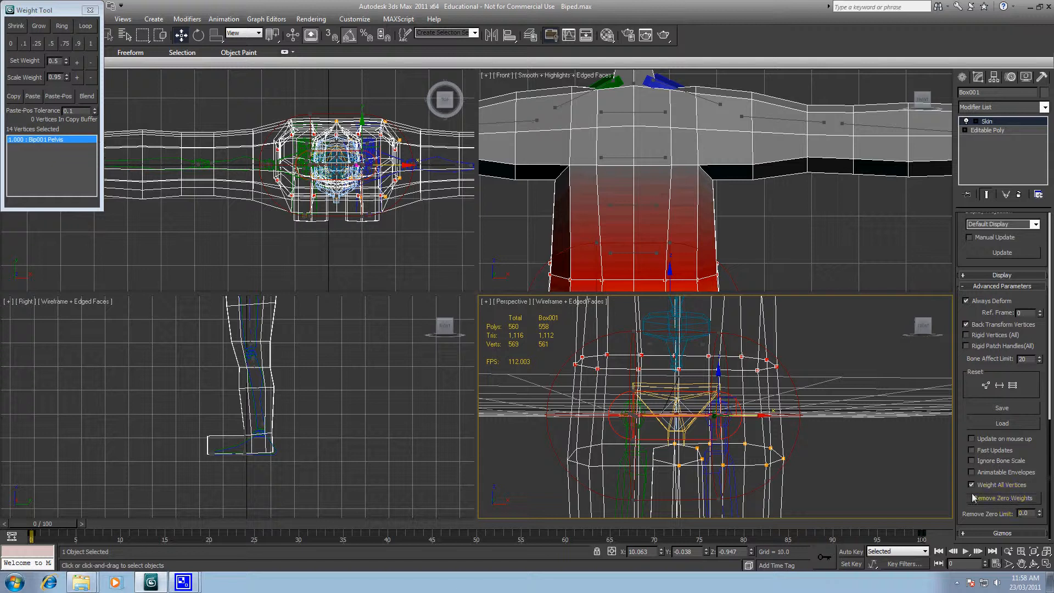
# - Check the bone weights of an outer vertex at the top of the left leg and clear the selection
pyautogui.click(768, 468)
pyautogui.click(769, 468)
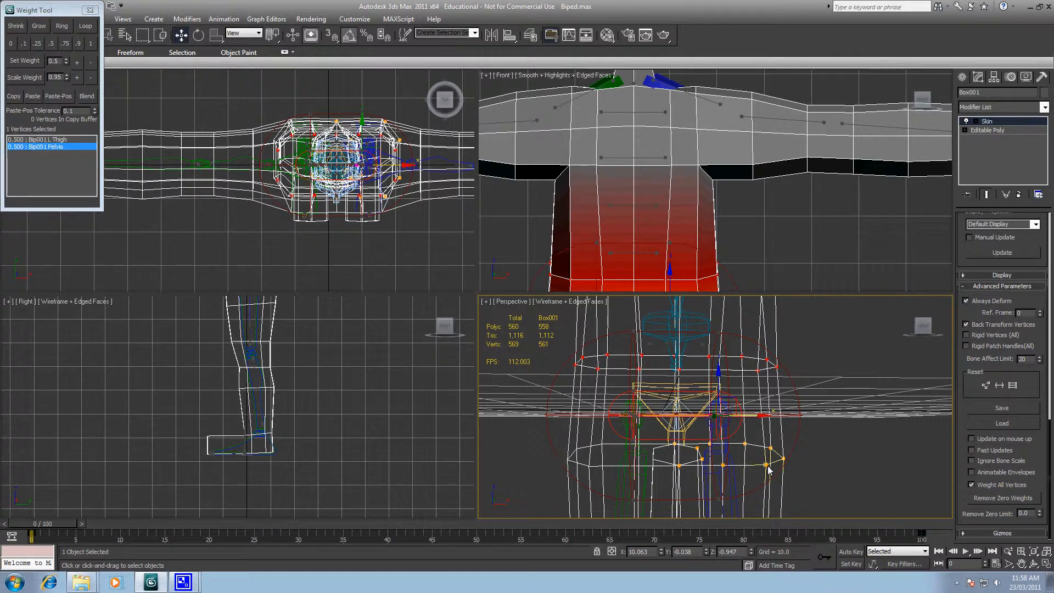
pyautogui.click(868, 455)
# - Assign the vertices around the chest at armpit level to Bip001 Spine2 with a weight of 1
pyautogui.keyDown('alt'); pyautogui.moveTo(858, 446); pyautogui.dragTo(823, 498, button='middle'); pyautogui.keyUp('alt')
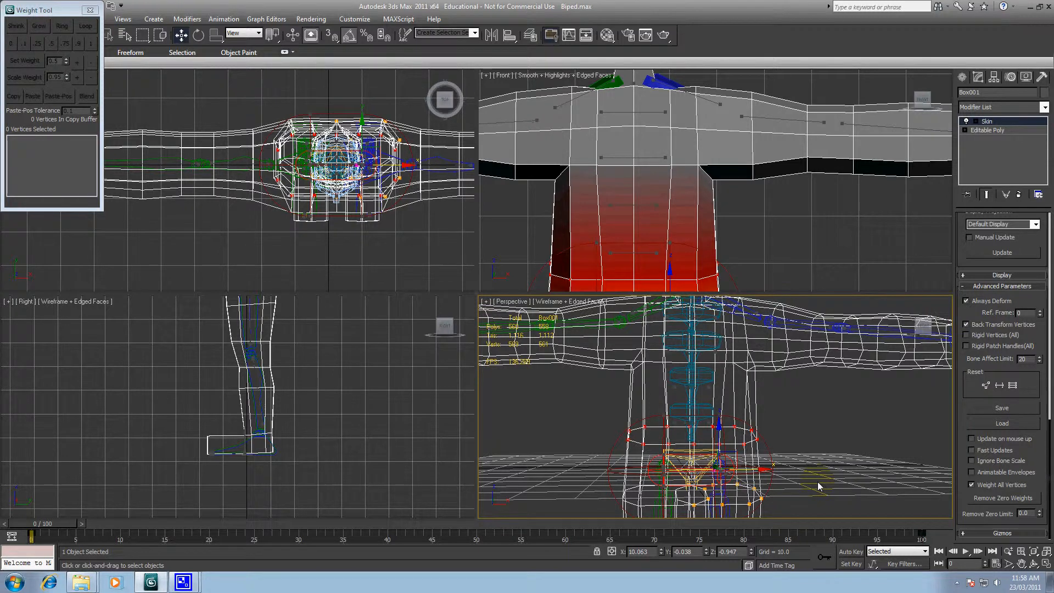
pyautogui.moveTo(774, 420)
pyautogui.mouseDown(button='middle')
pyautogui.moveTo(771, 486)
pyautogui.moveTo(775, 437)
pyautogui.mouseUp(button='middle')
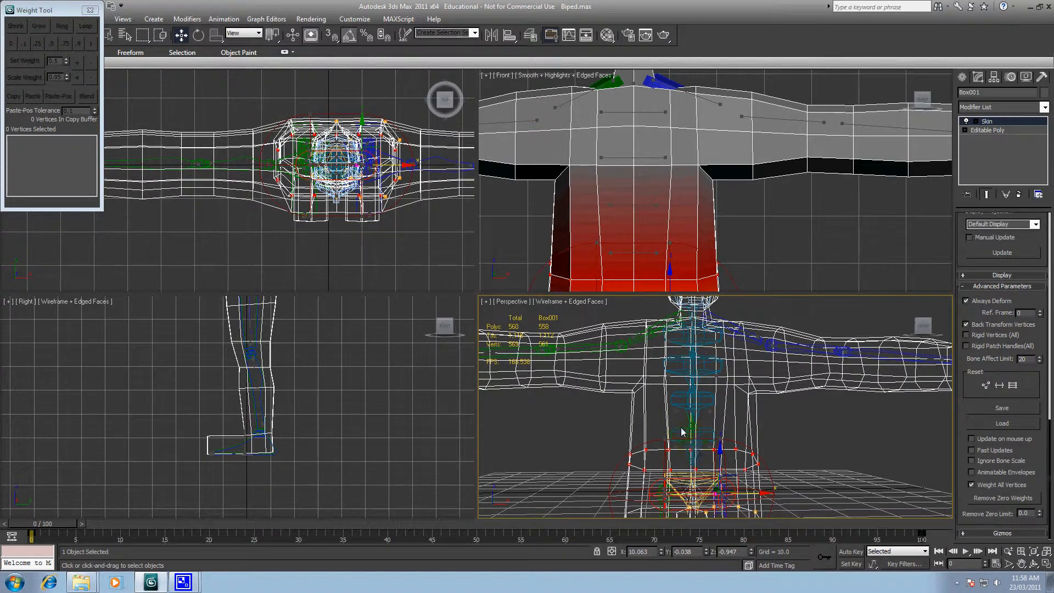
pyautogui.scroll(1, 659, 397)
pyautogui.scroll(4, 716, 353)
pyautogui.scroll(3, 700, 496)
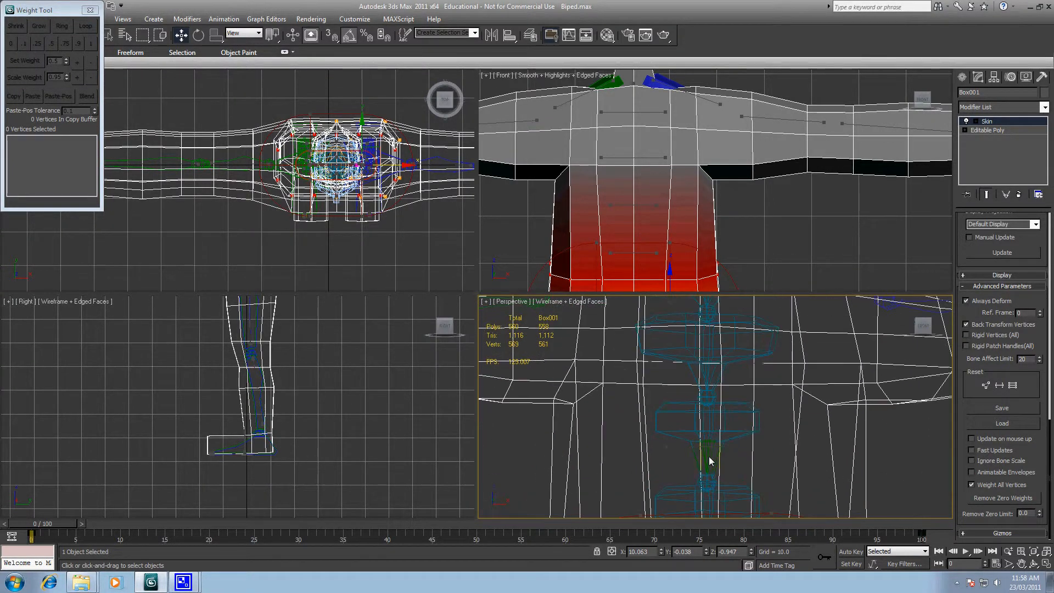
pyautogui.scroll(-5, 693, 434)
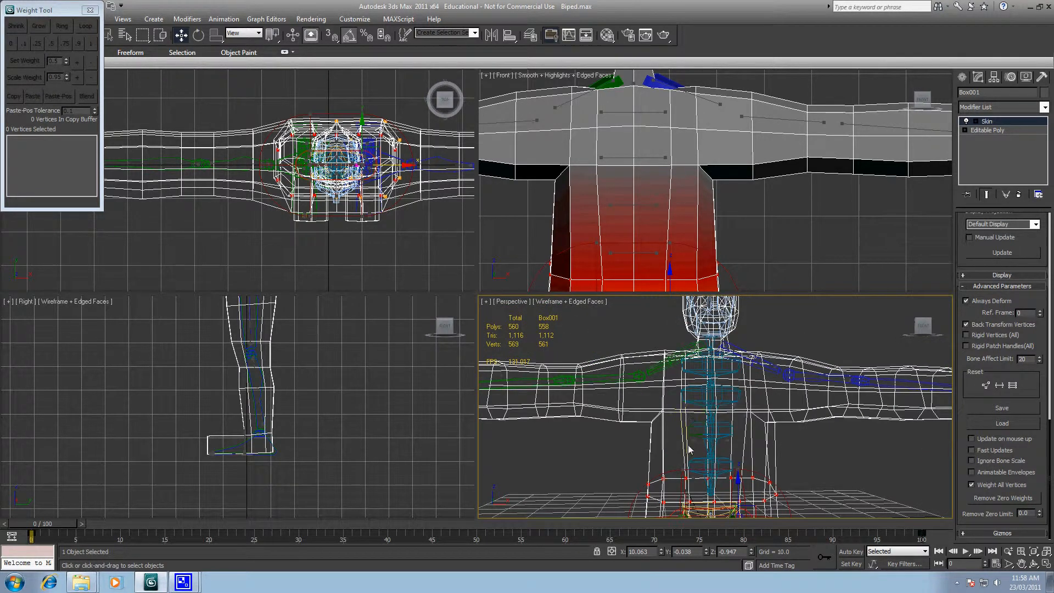
pyautogui.moveTo(647, 429); pyautogui.dragTo(693, 394)
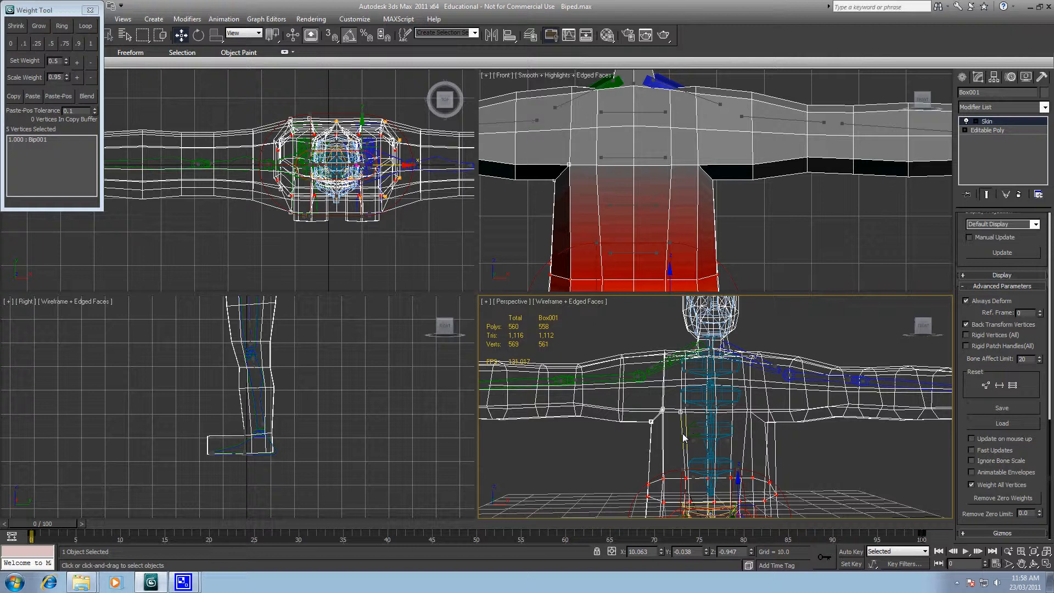
pyautogui.keyDown('ctrl'); pyautogui.moveTo(674, 419); pyautogui.dragTo(754, 384); pyautogui.keyUp('ctrl')
pyautogui.keyDown('ctrl'); pyautogui.moveTo(749, 425); pyautogui.dragTo(788, 405); pyautogui.keyUp('ctrl')
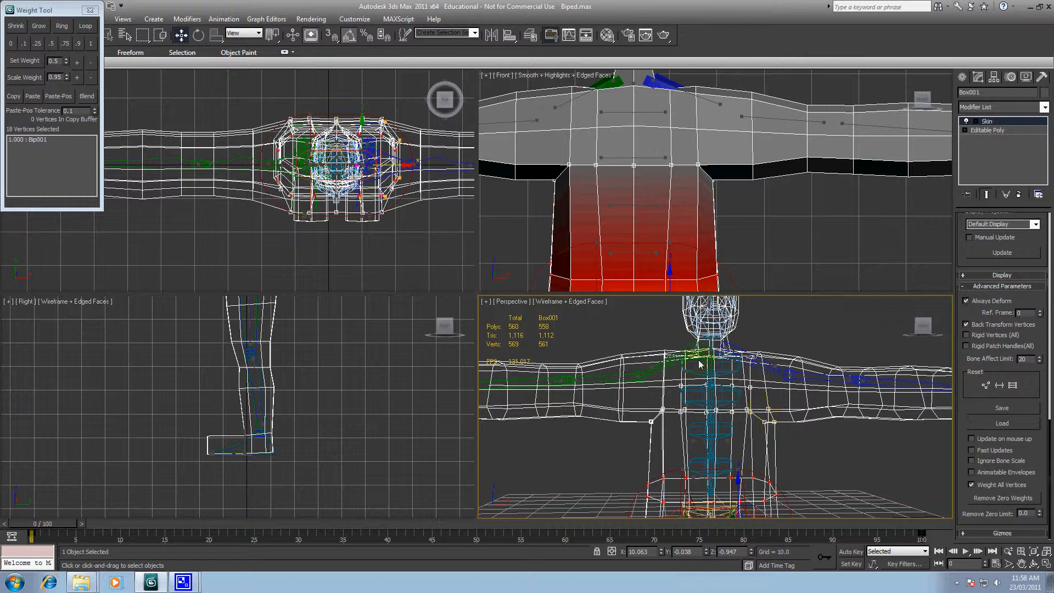
pyautogui.scroll(2, 717, 406)
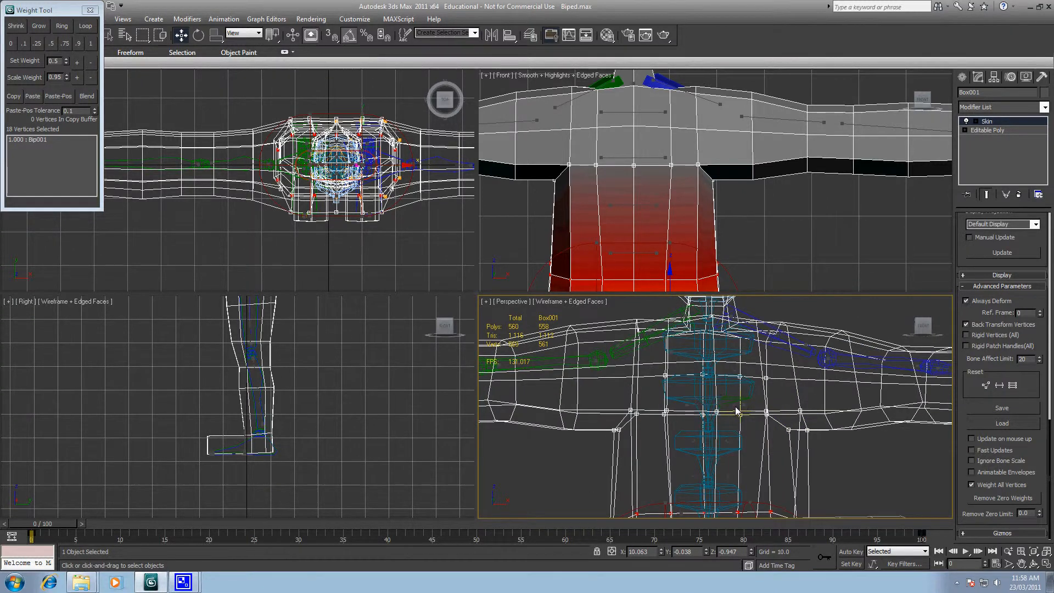
pyautogui.click(740, 410)
pyautogui.click(90, 45)
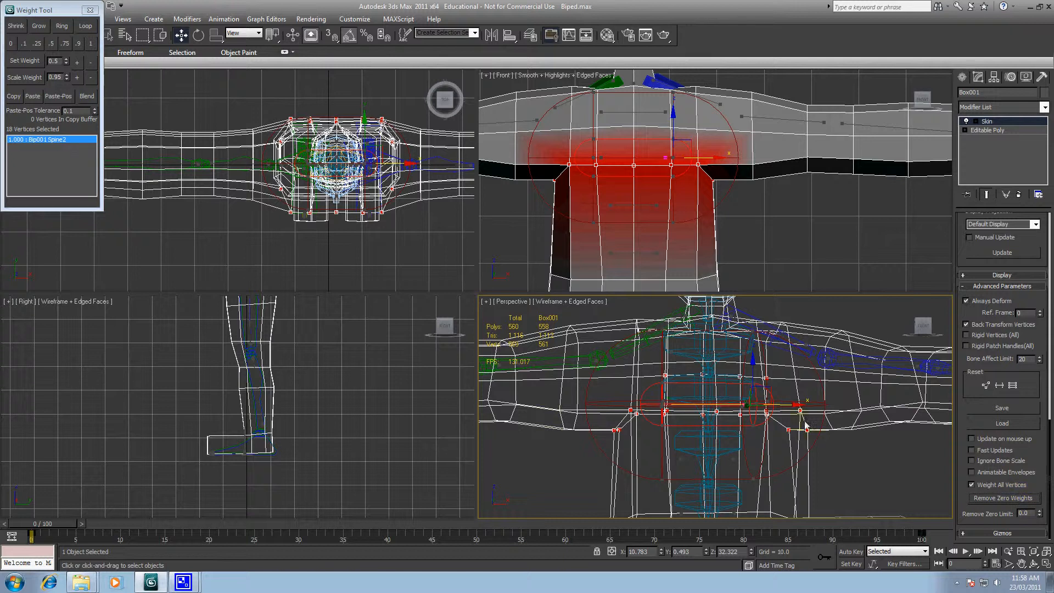
# - Assign the row of upper chest vertices just above the armpit ring, front and back, to Bip001 Spine2 with a weight of 1
pyautogui.moveTo(793, 372); pyautogui.dragTo(773, 417, button='middle')
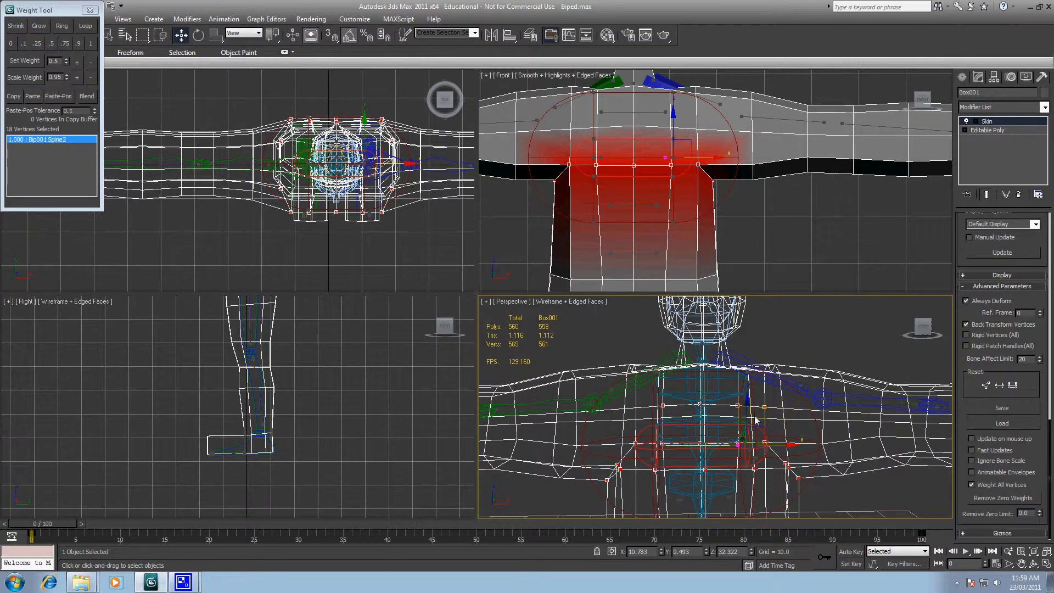
pyautogui.moveTo(656, 397); pyautogui.dragTo(781, 412)
pyautogui.keyDown('alt'); pyautogui.moveTo(781, 421); pyautogui.dragTo(764, 416, button='middle'); pyautogui.keyUp('alt')
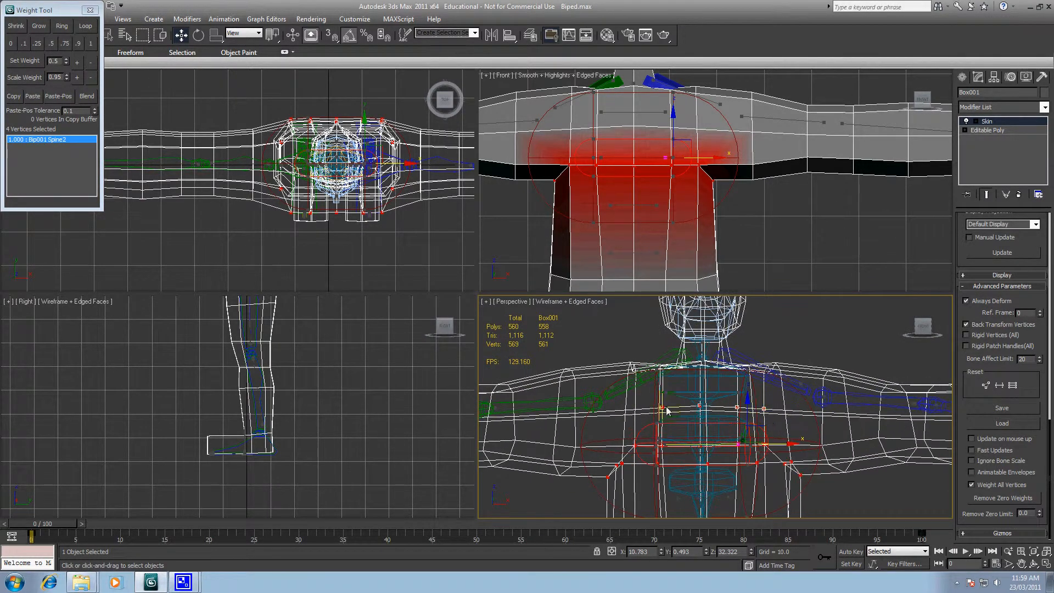
pyautogui.moveTo(652, 397); pyautogui.dragTo(776, 423)
pyautogui.keyDown('ctrl'); pyautogui.moveTo(615, 403); pyautogui.dragTo(646, 430); pyautogui.keyUp('ctrl')
pyautogui.keyDown('ctrl'); pyautogui.click(763, 408); pyautogui.keyUp('ctrl')
pyautogui.click(93, 44)
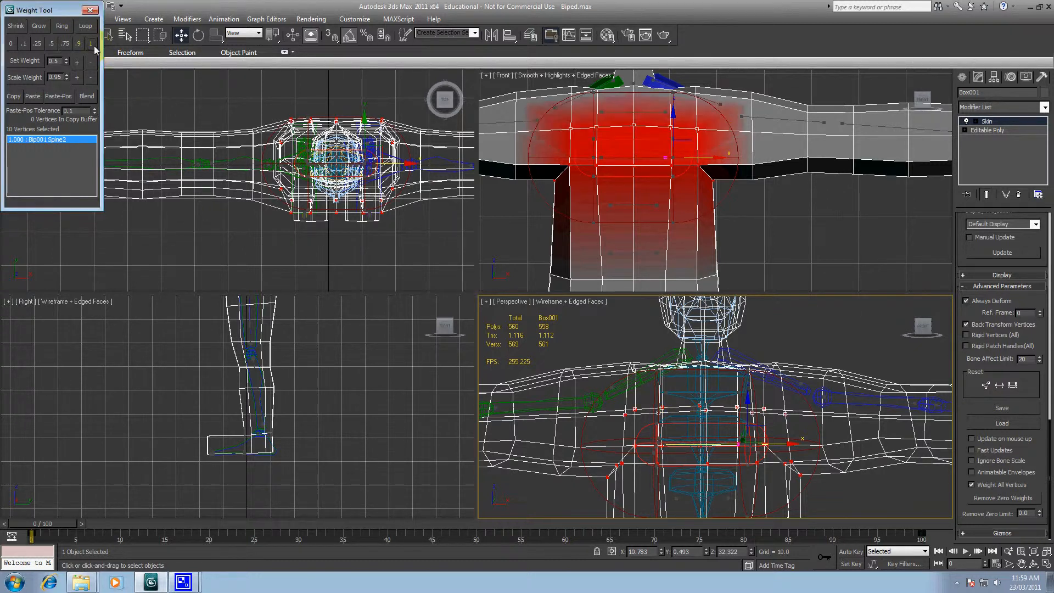
# - Assign the vertices along the top of the shoulders and neck base to Bip001 Spine2 with a weight of 1 and remove their zero weights
pyautogui.click(736, 338)
pyautogui.moveTo(736, 337); pyautogui.dragTo(766, 381, button='middle')
pyautogui.moveTo(639, 393); pyautogui.dragTo(768, 426)
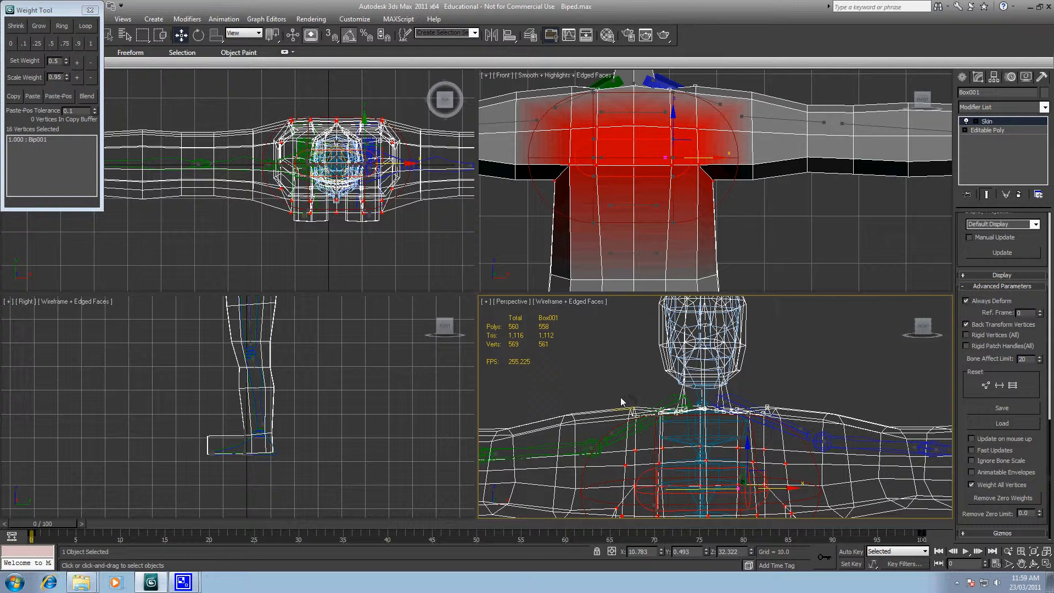
pyautogui.keyDown('ctrl'); pyautogui.moveTo(621, 401); pyautogui.dragTo(791, 432); pyautogui.keyUp('ctrl')
pyautogui.click(90, 45)
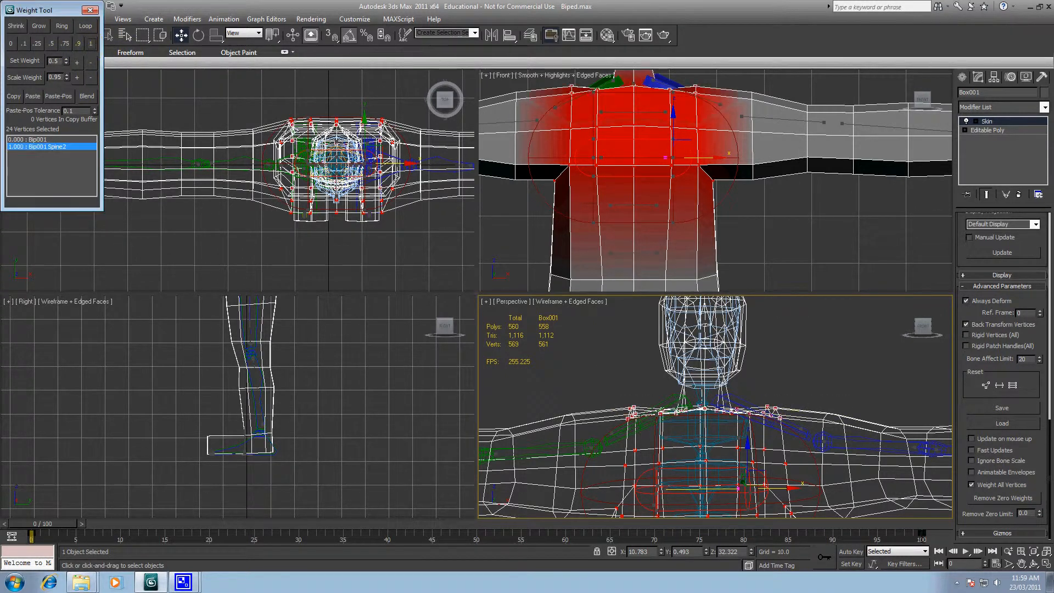
pyautogui.click(1012, 496)
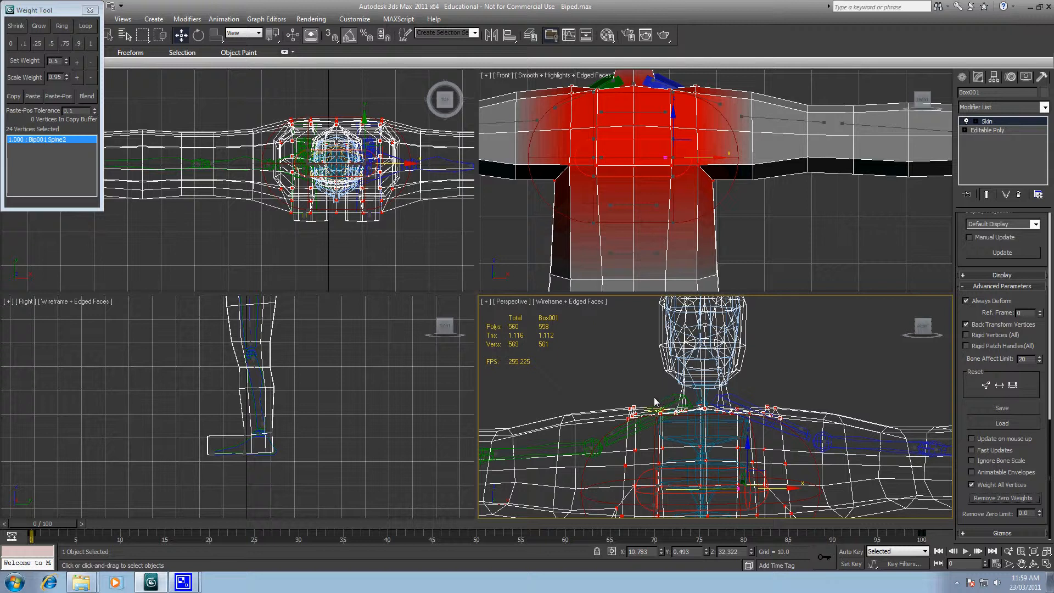
# - Keep only the vertices around the neck base selected, set their Bip001 Neck weight to 0.5 and remove zero weights
pyautogui.keyDown('alt'); pyautogui.moveTo(654, 402); pyautogui.dragTo(754, 435); pyautogui.keyUp('alt')
pyautogui.click(702, 394)
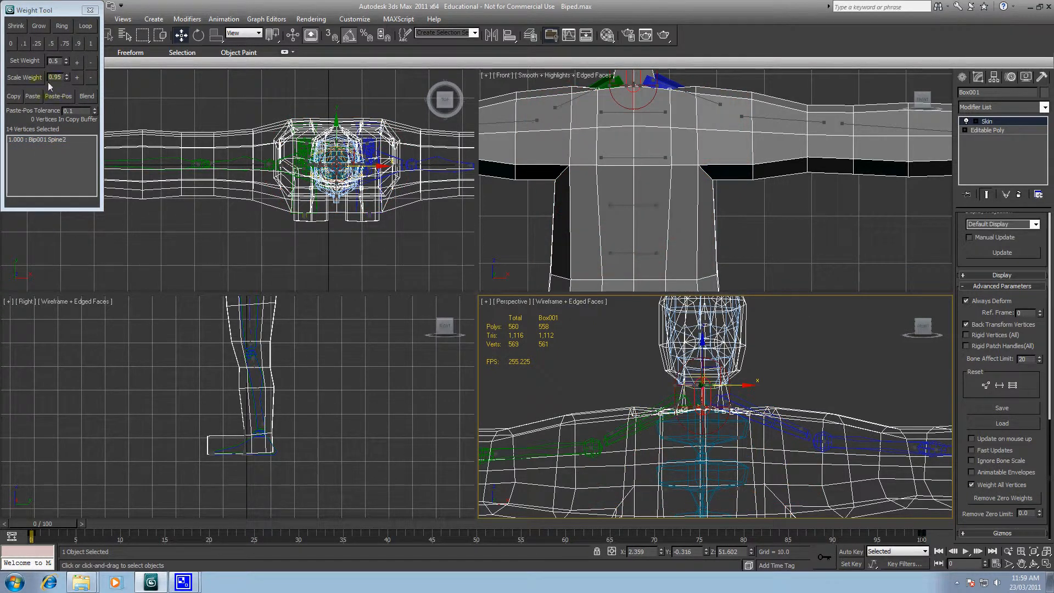
pyautogui.click(51, 44)
pyautogui.click(51, 44)
pyautogui.click(1002, 498)
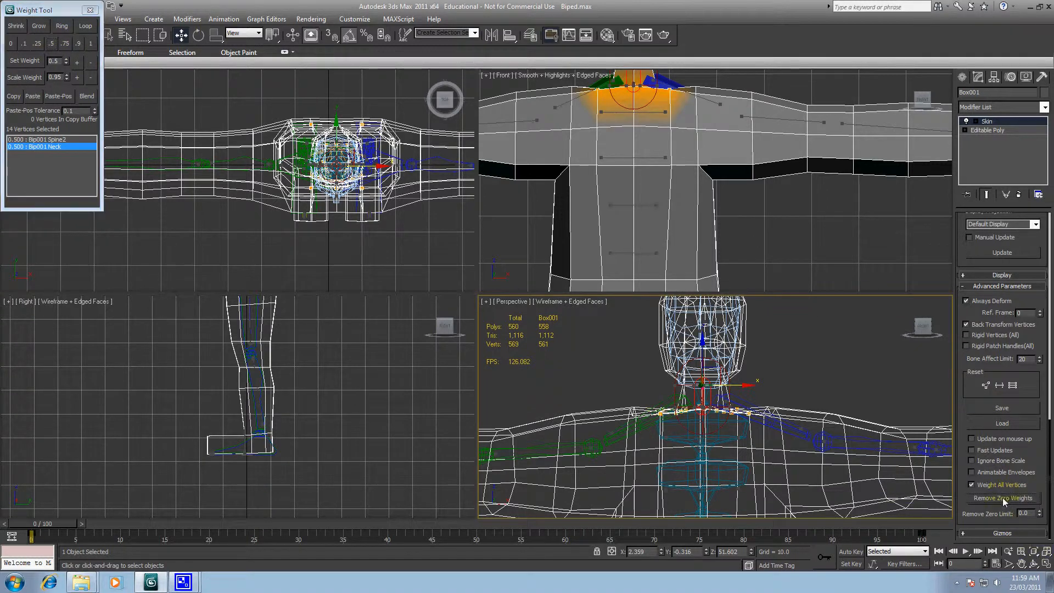
pyautogui.click(819, 383)
# - Assign the vertices at the top of the neck, under the chin, to Bip001 Neck with a weight of 1 and remove their zero weights
pyautogui.moveTo(811, 390); pyautogui.dragTo(806, 320, button='middle')
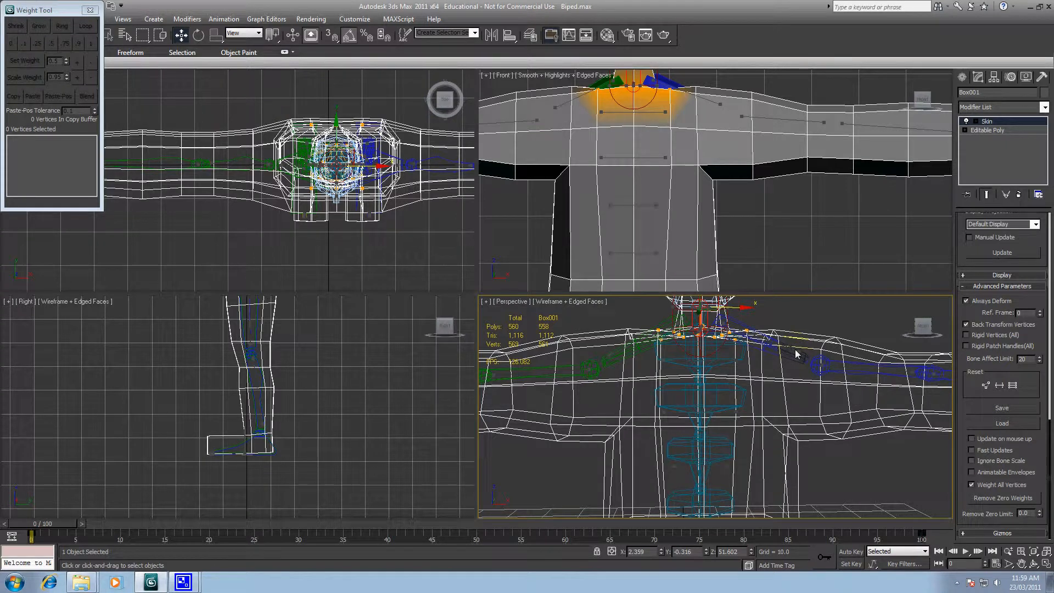
pyautogui.moveTo(777, 365); pyautogui.dragTo(780, 465, button='middle')
pyautogui.scroll(2, 790, 388)
pyautogui.scroll(-2, 789, 388)
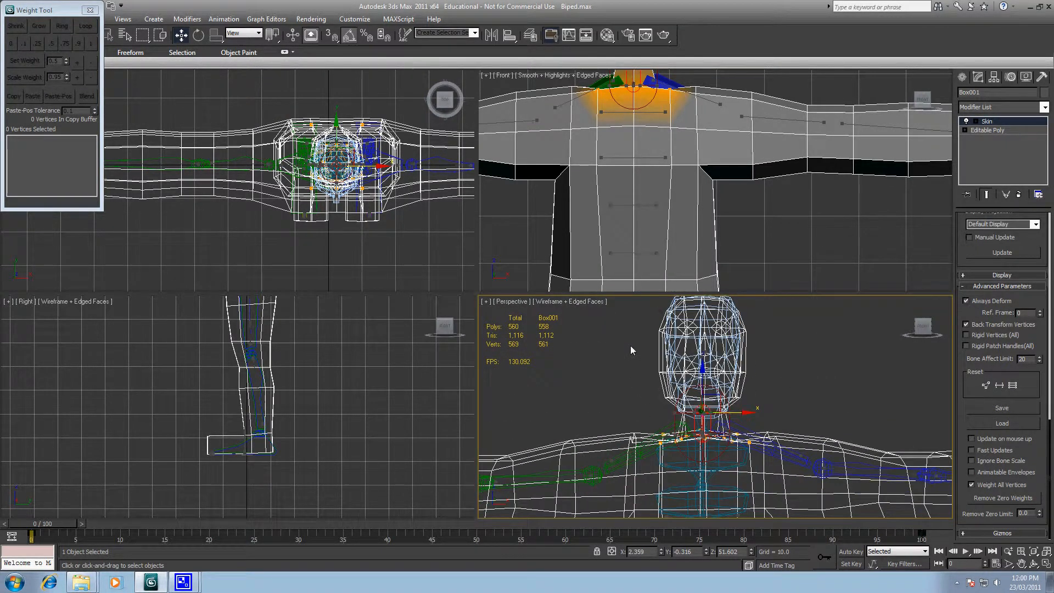
pyautogui.moveTo(631, 347); pyautogui.dragTo(681, 422, button='middle')
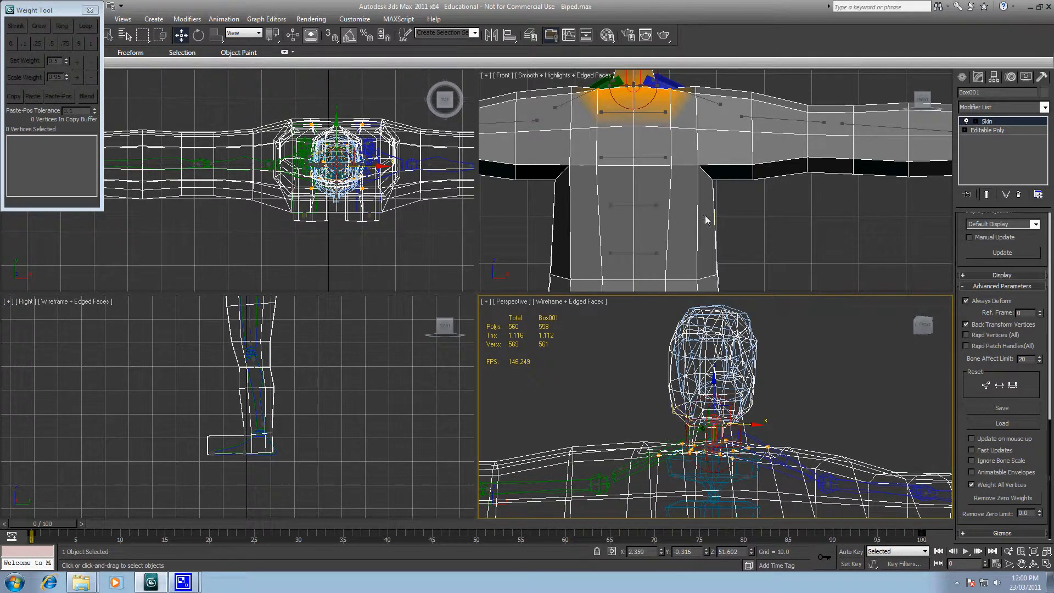
pyautogui.moveTo(729, 75); pyautogui.dragTo(684, 192, button='middle')
pyautogui.scroll(4, 680, 195)
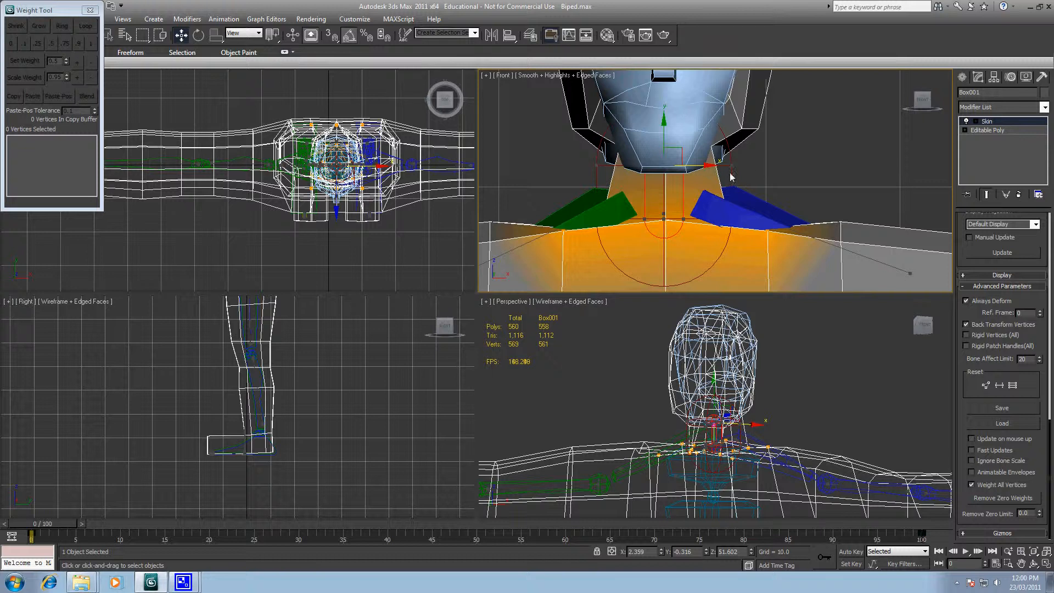
pyautogui.moveTo(596, 156); pyautogui.dragTo(746, 178)
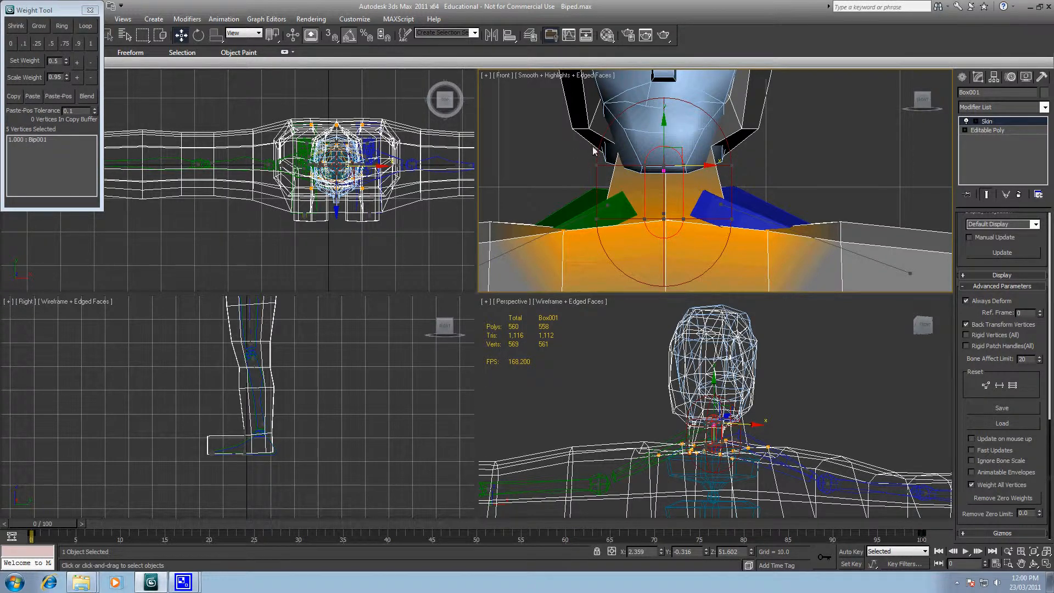
pyautogui.click(90, 44)
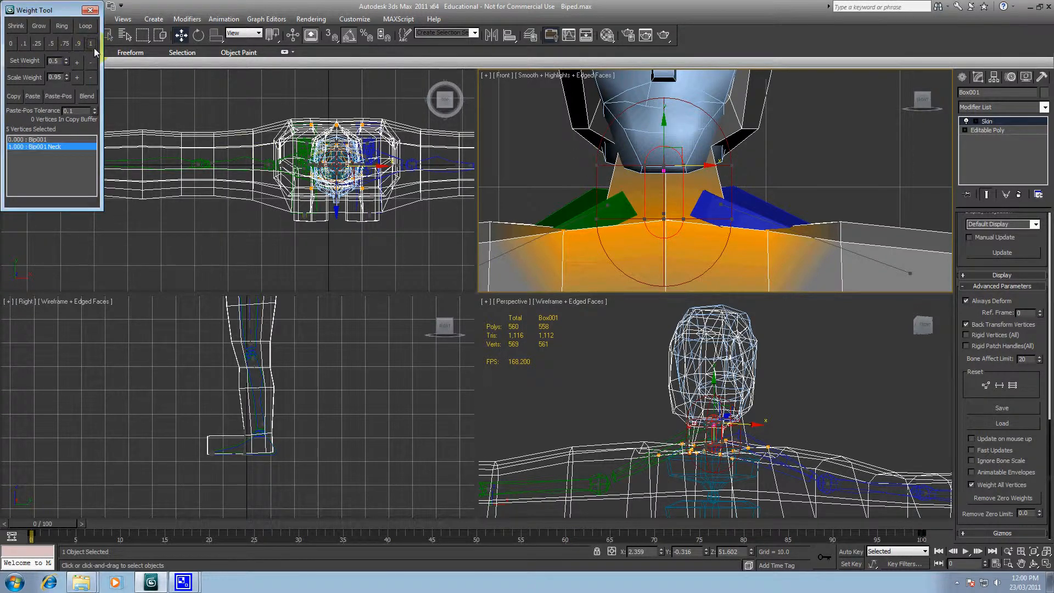
pyautogui.click(998, 496)
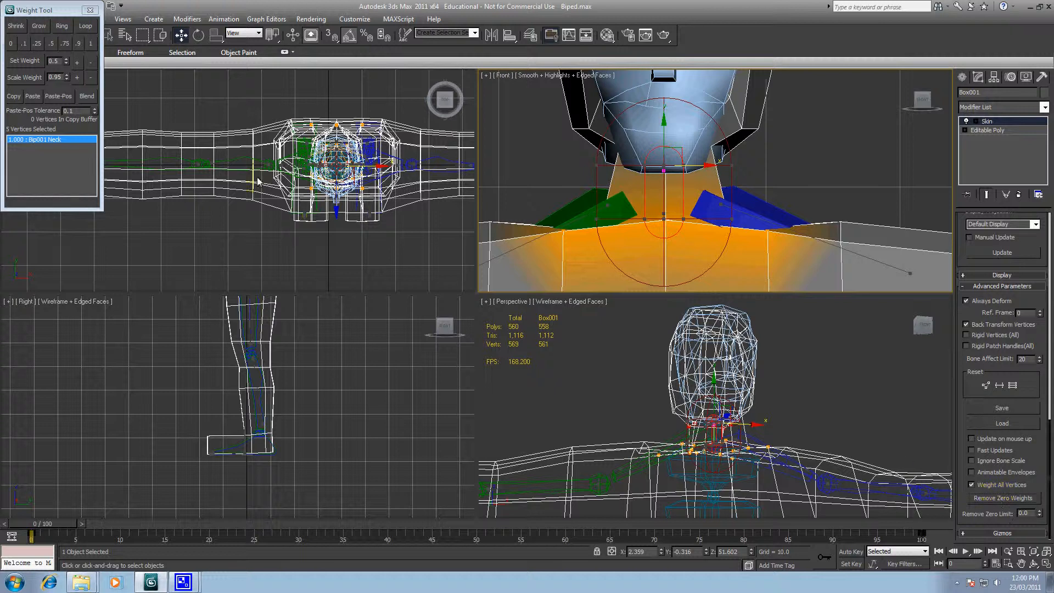
# - Assign all vertices of the head to Bip001 Head with a weight of 1 and remove their zero weights
pyautogui.scroll(-3, 580, 222)
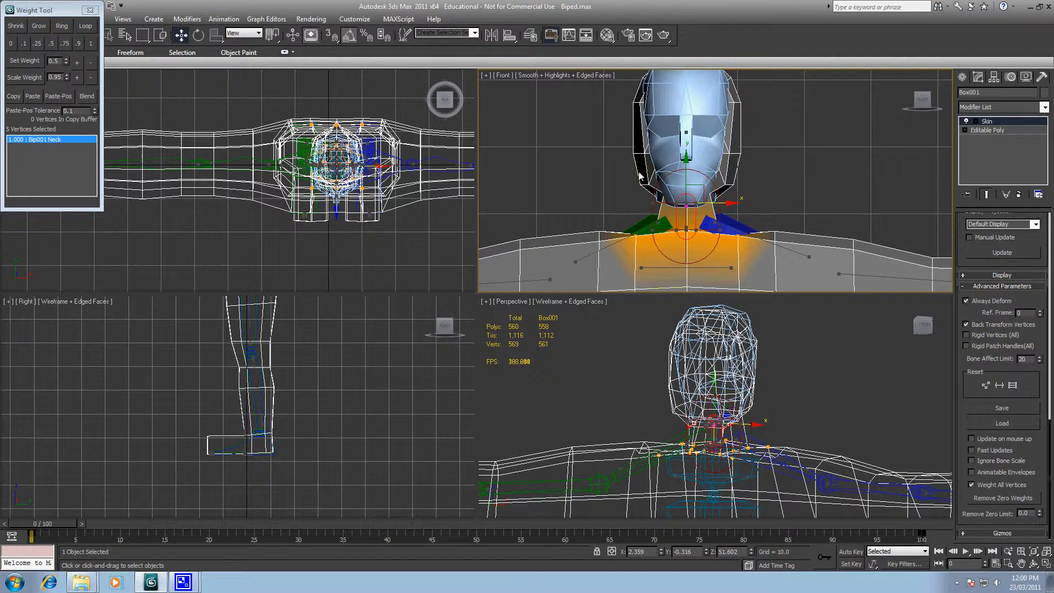
pyautogui.scroll(-2, 608, 129)
pyautogui.moveTo(616, 110); pyautogui.dragTo(760, 226)
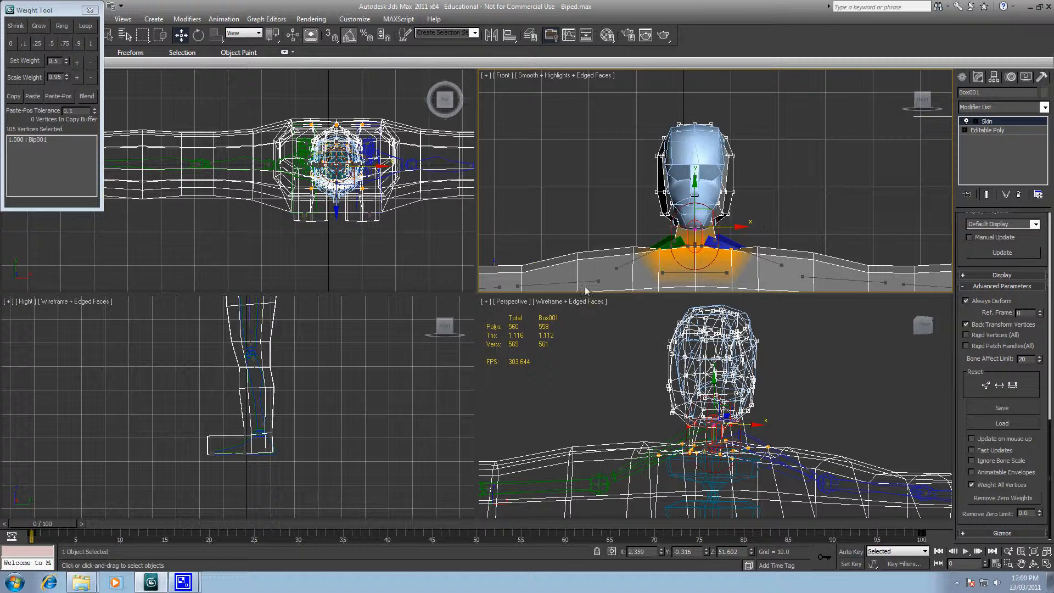
pyautogui.keyDown('alt'); pyautogui.moveTo(727, 379); pyautogui.dragTo(765, 437, button='middle'); pyautogui.keyUp('alt')
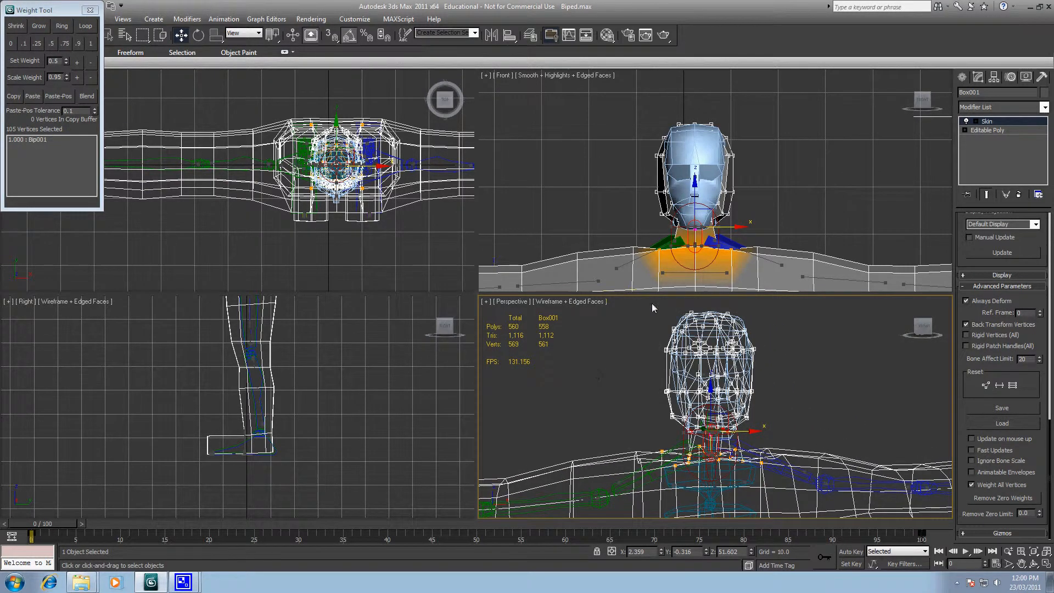
pyautogui.click(735, 193)
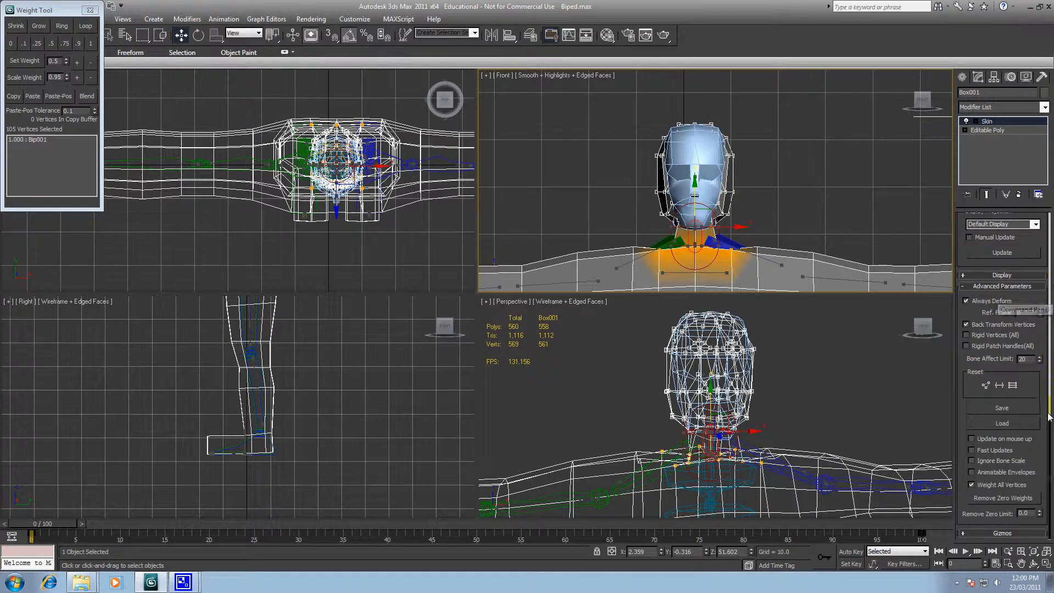
pyautogui.scroll(10, 1050, 431)
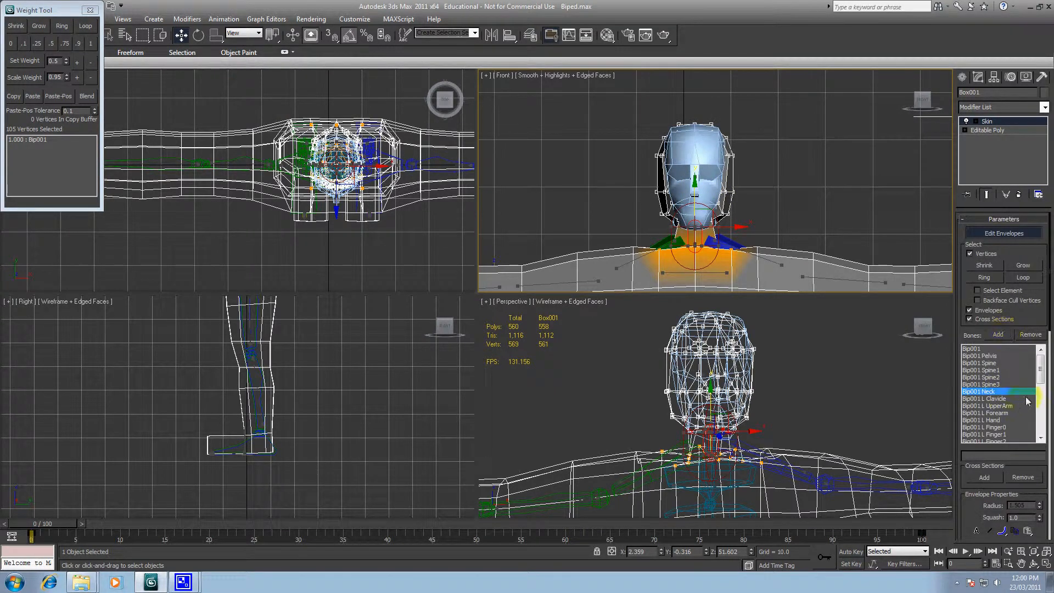
pyautogui.scroll(-7, 991, 373)
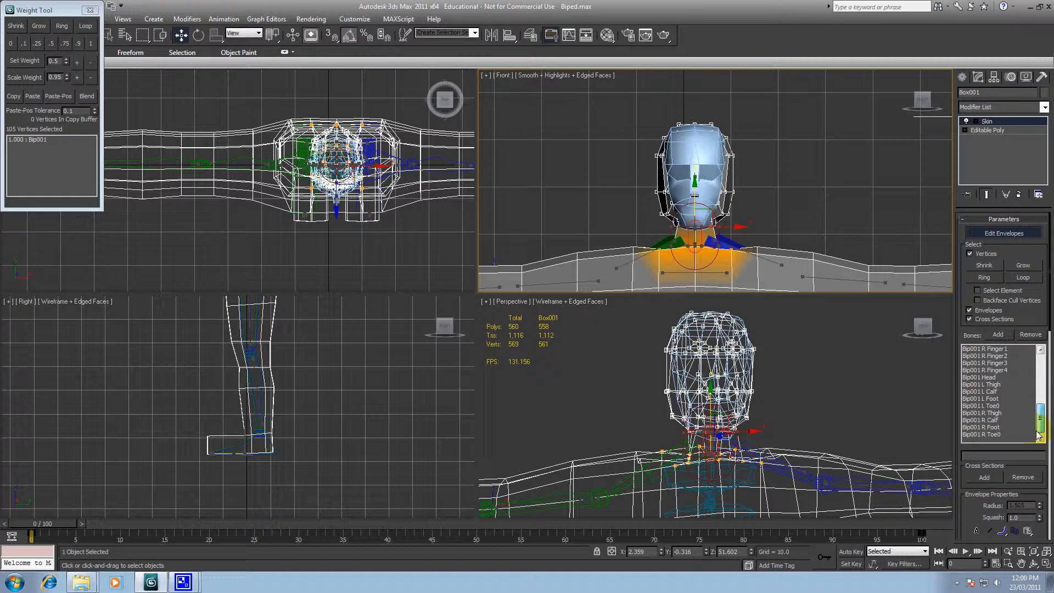
pyautogui.click(987, 378)
pyautogui.click(91, 43)
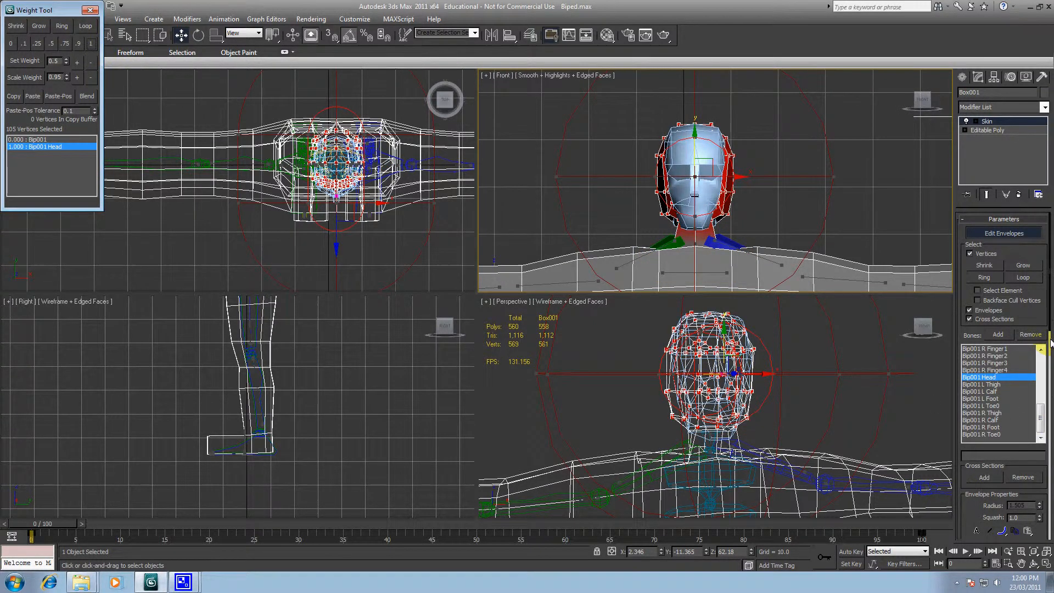
pyautogui.moveTo(1051, 345); pyautogui.dragTo(1039, 516)
pyautogui.click(1017, 516)
pyautogui.click(789, 423)
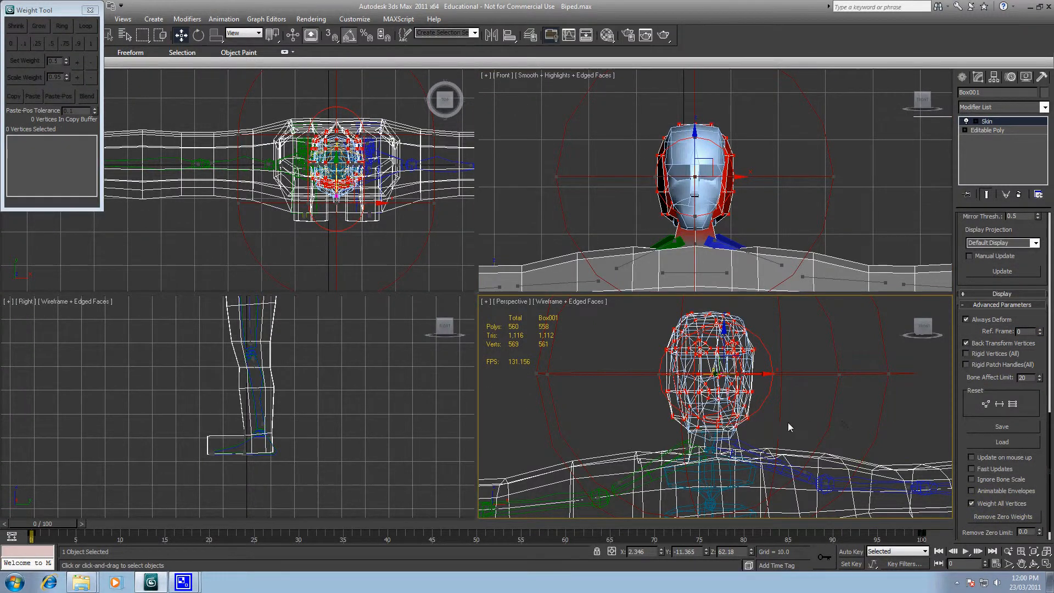
# - Leave the skin editing, select the biped's head and turn off the biped's Figure mode
pyautogui.keyDown('alt'); pyautogui.moveTo(788, 423); pyautogui.dragTo(789, 349, button='middle'); pyautogui.keyUp('alt')
pyautogui.scroll(-5, 789, 349)
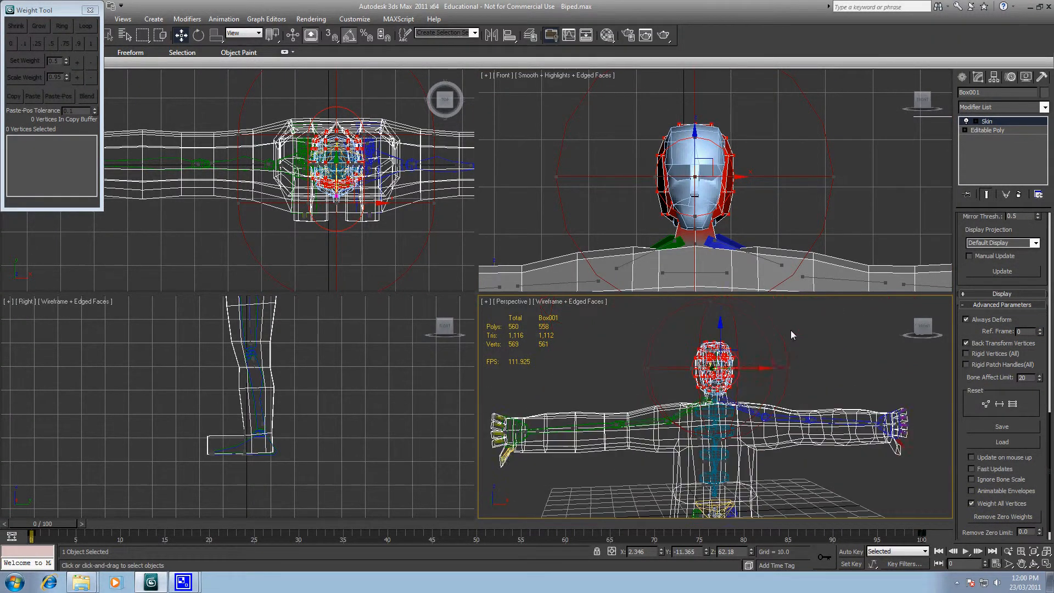
pyautogui.click(1011, 77)
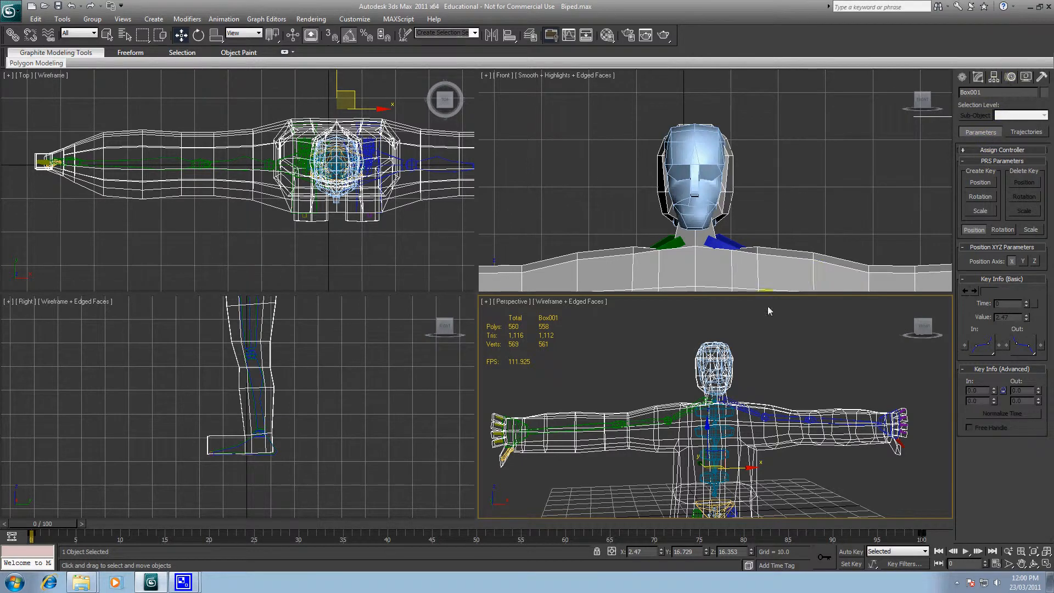
pyautogui.click(791, 382)
pyautogui.click(714, 360)
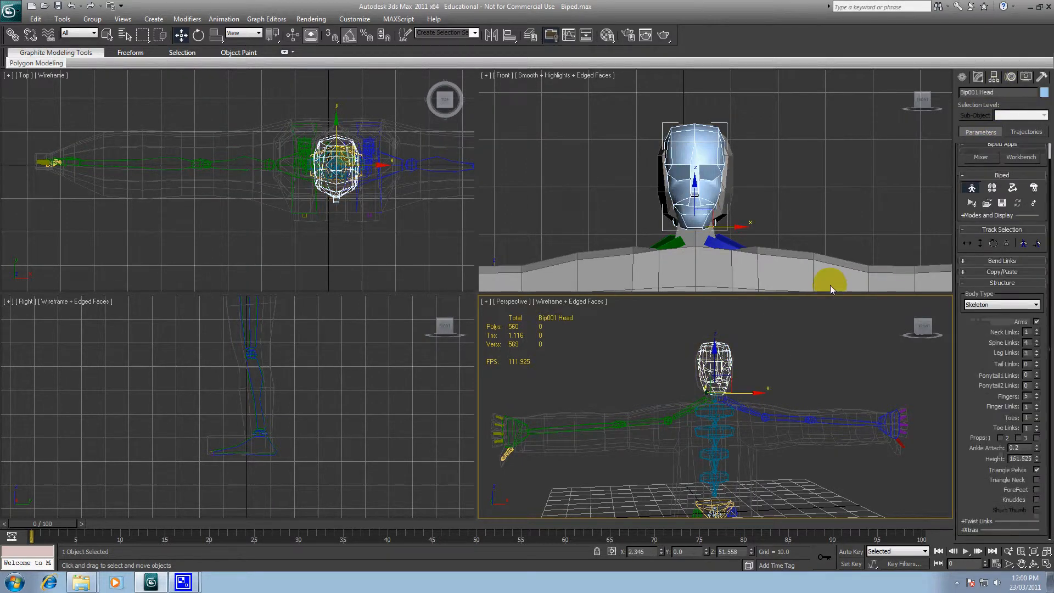
pyautogui.click(972, 188)
pyautogui.click(774, 339)
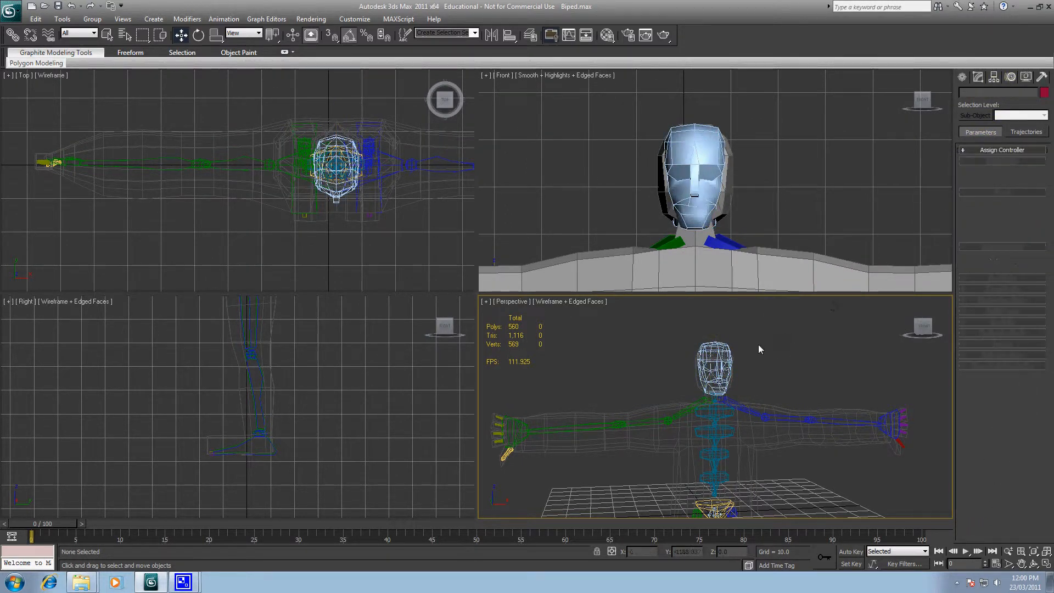
# - Select the character mesh Box001 and reopen its Skin modifier at the Envelope level
pyautogui.click(733, 419)
pyautogui.click(980, 76)
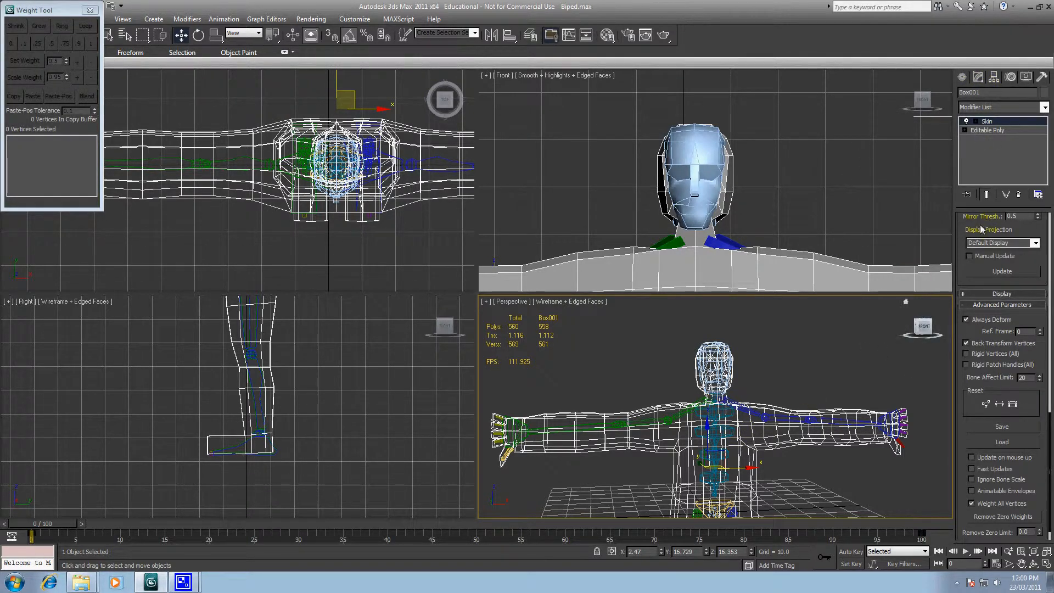
pyautogui.moveTo(1049, 417); pyautogui.dragTo(1050, 220)
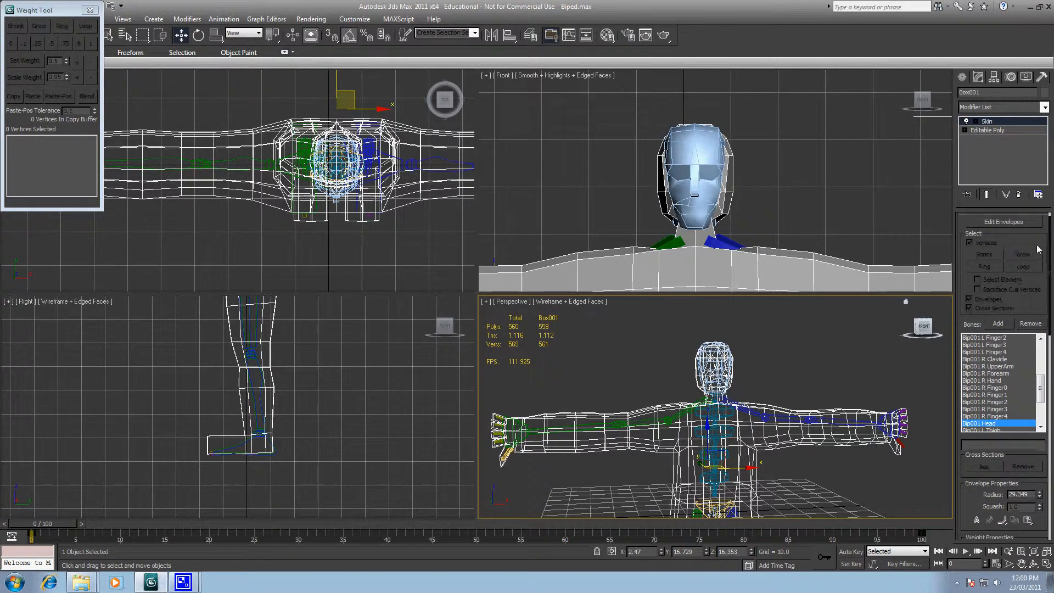
pyautogui.click(976, 121)
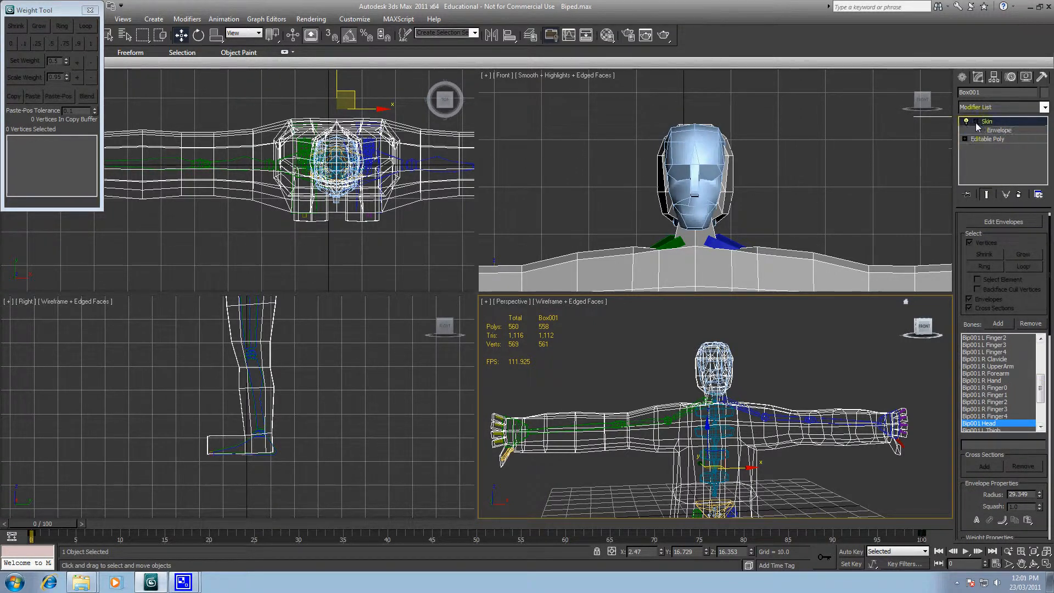
pyautogui.click(997, 131)
# - Weight the five vertices on top of the character's right shoulder, beside the neck, to Bip001 R Clavicle at 0.5
pyautogui.moveTo(638, 421); pyautogui.dragTo(670, 374, button='middle')
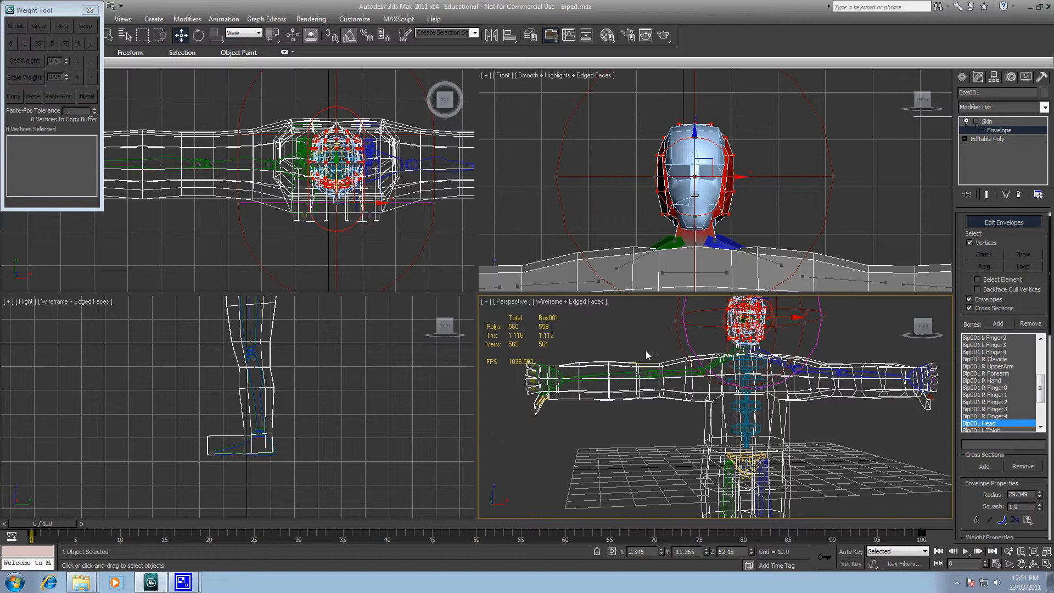
pyautogui.scroll(5, 763, 358)
pyautogui.scroll(2, 733, 372)
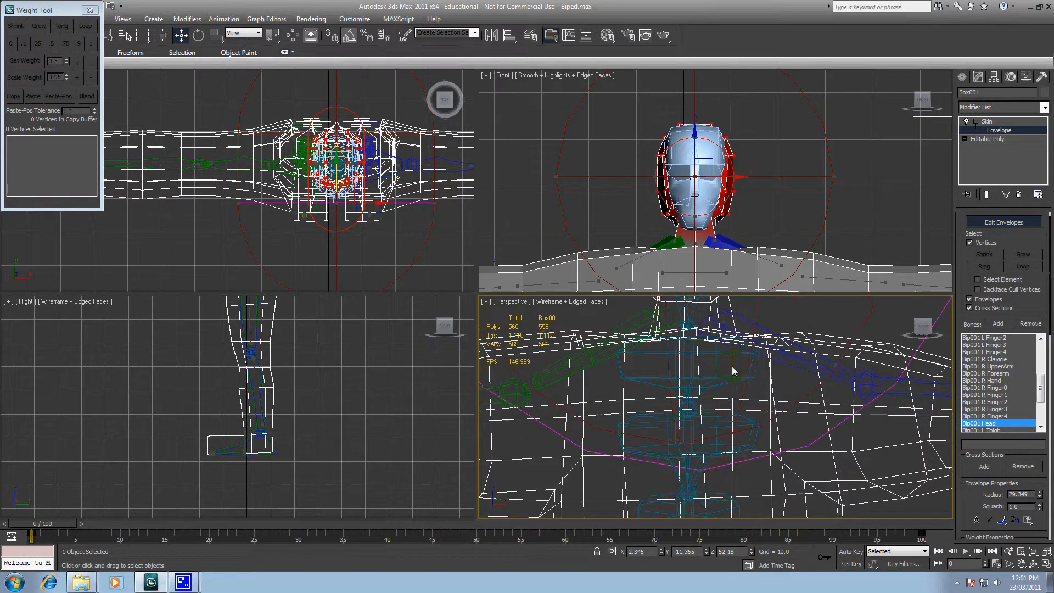
pyautogui.moveTo(721, 372); pyautogui.dragTo(791, 424, button='middle')
pyautogui.moveTo(674, 412); pyautogui.dragTo(675, 412)
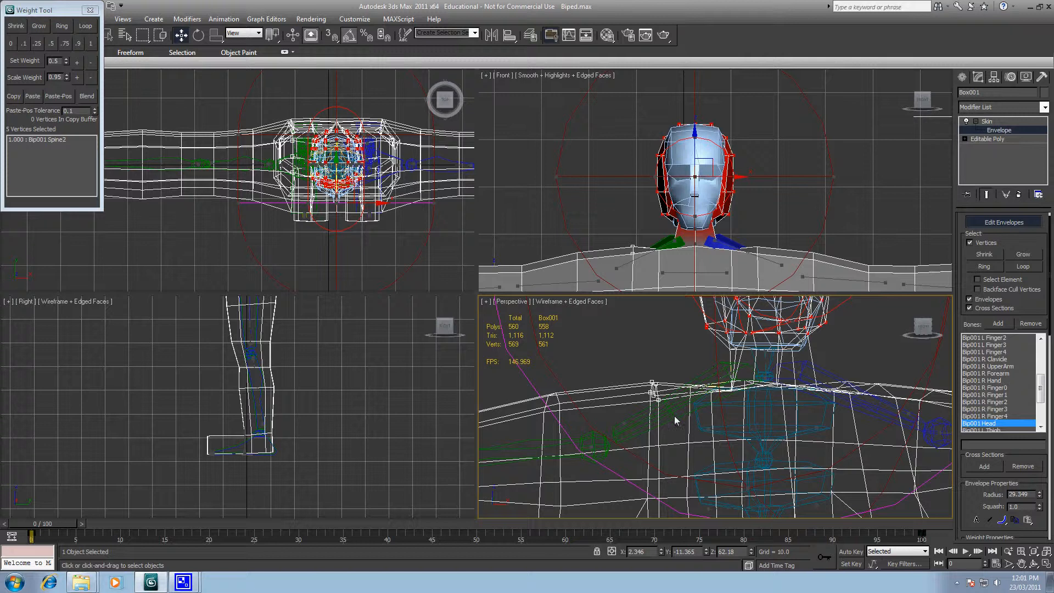
pyautogui.click(677, 400)
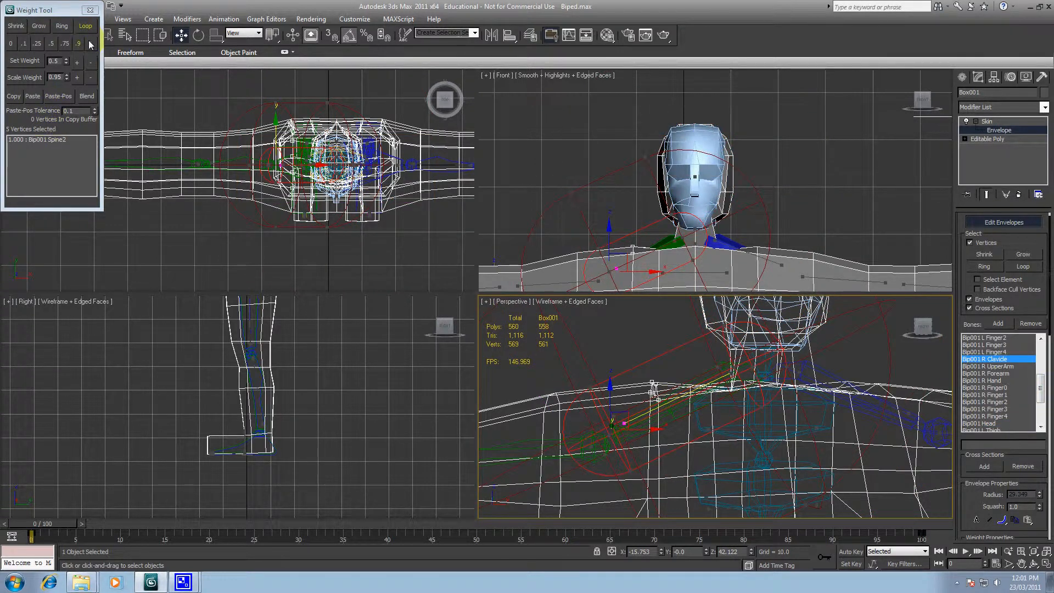
pyautogui.moveTo(444, 354); pyautogui.dragTo(465, 298, button='middle')
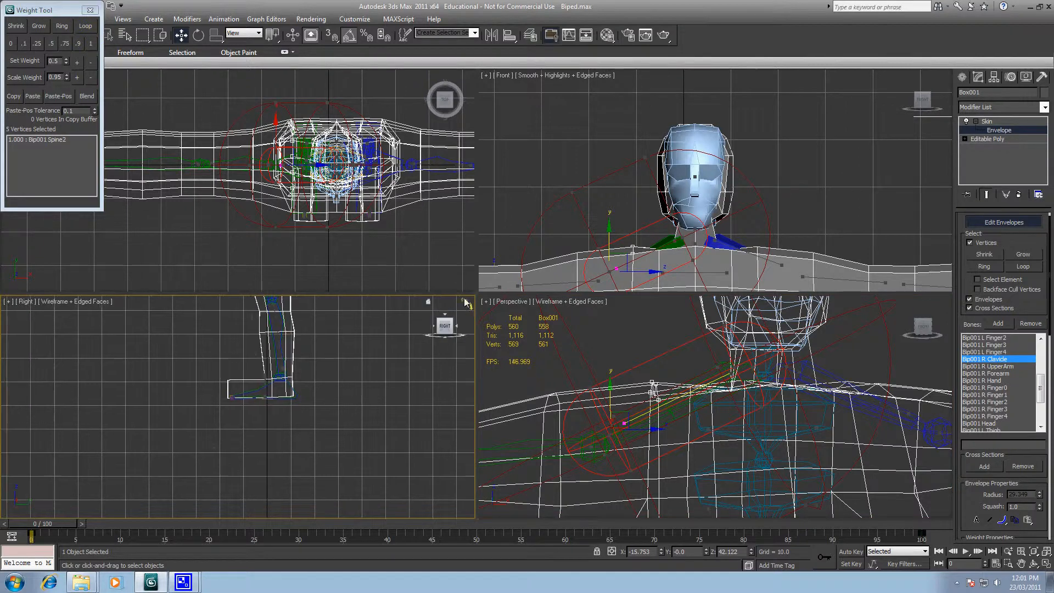
pyautogui.keyDown('alt'); pyautogui.moveTo(630, 401); pyautogui.dragTo(640, 347, button='middle'); pyautogui.keyUp('alt')
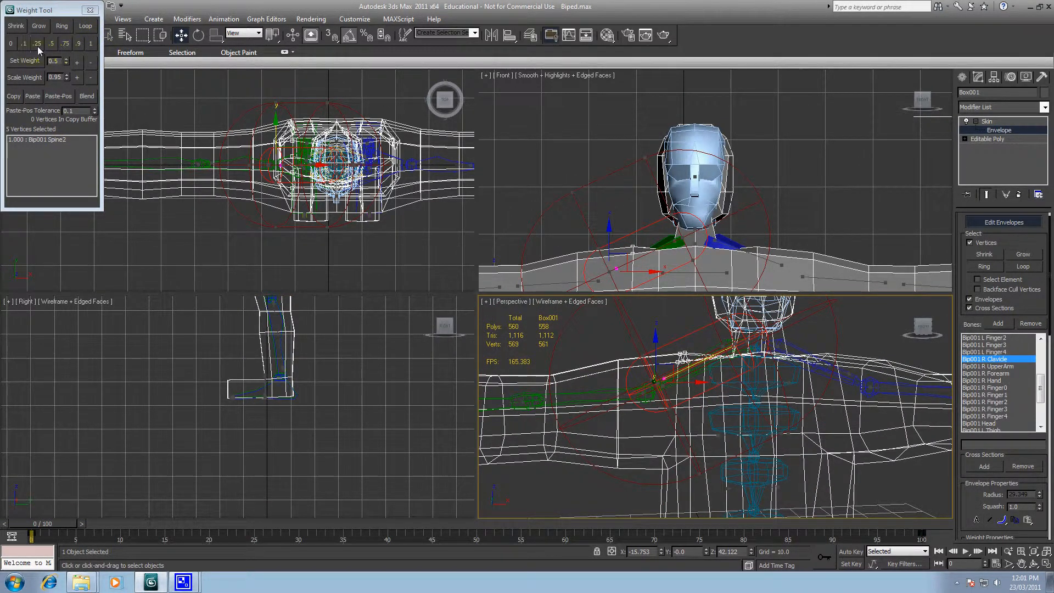
pyautogui.click(52, 43)
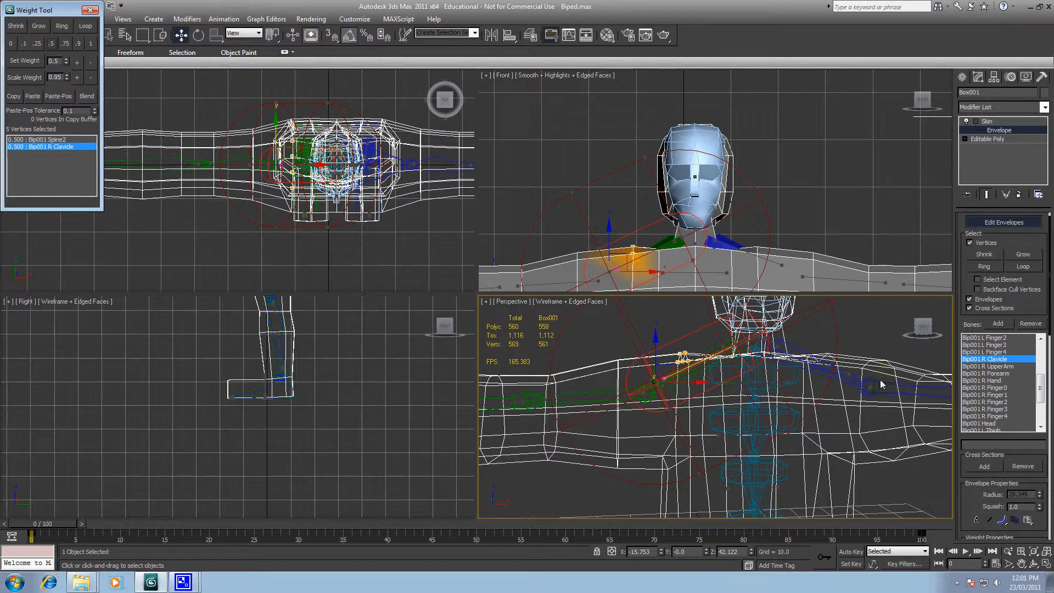
# - Weight the matching five vertices on top of the character's left shoulder to Bip001 L Clavicle at 0.5
pyautogui.moveTo(881, 380)
pyautogui.keyDown('alt'); pyautogui.mouseDown(button='middle')
pyautogui.moveTo(836, 376)
pyautogui.moveTo(832, 353)
pyautogui.mouseUp(button='middle'); pyautogui.keyUp('alt')
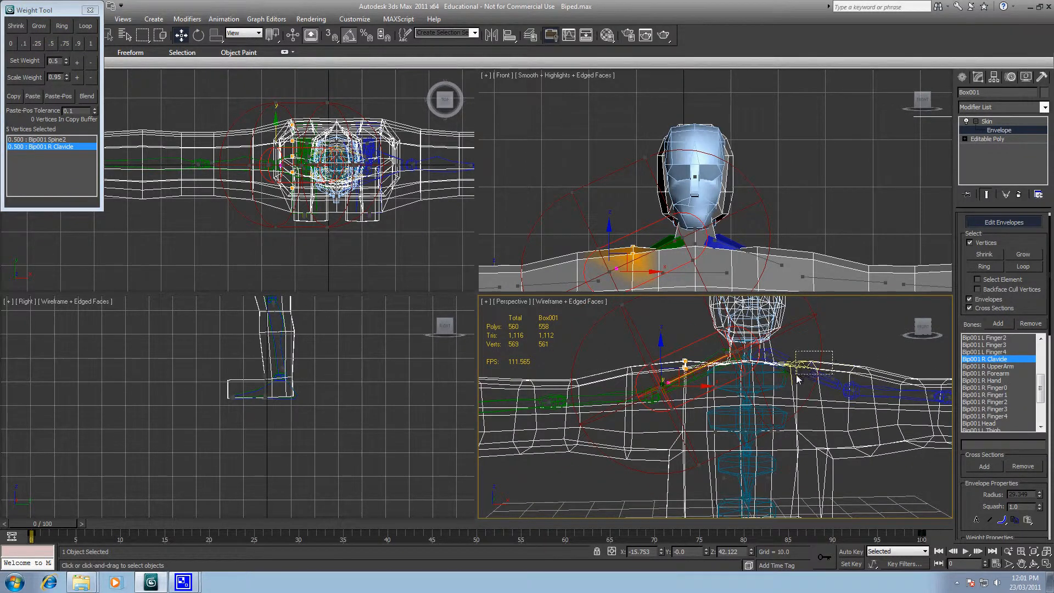
pyautogui.moveTo(796, 373); pyautogui.dragTo(795, 369)
pyautogui.click(784, 363)
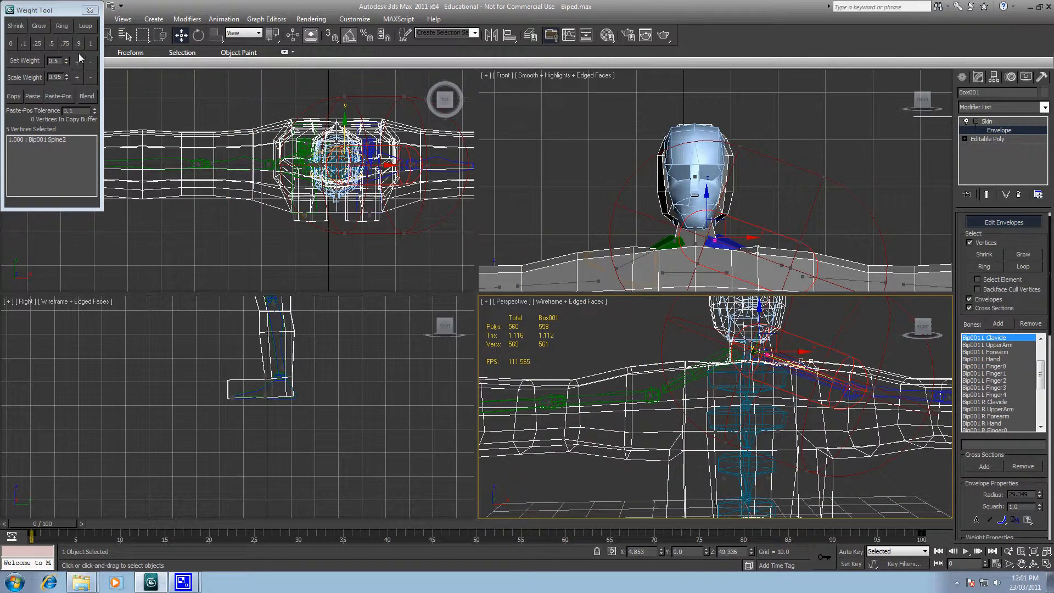
pyautogui.click(52, 46)
pyautogui.click(841, 320)
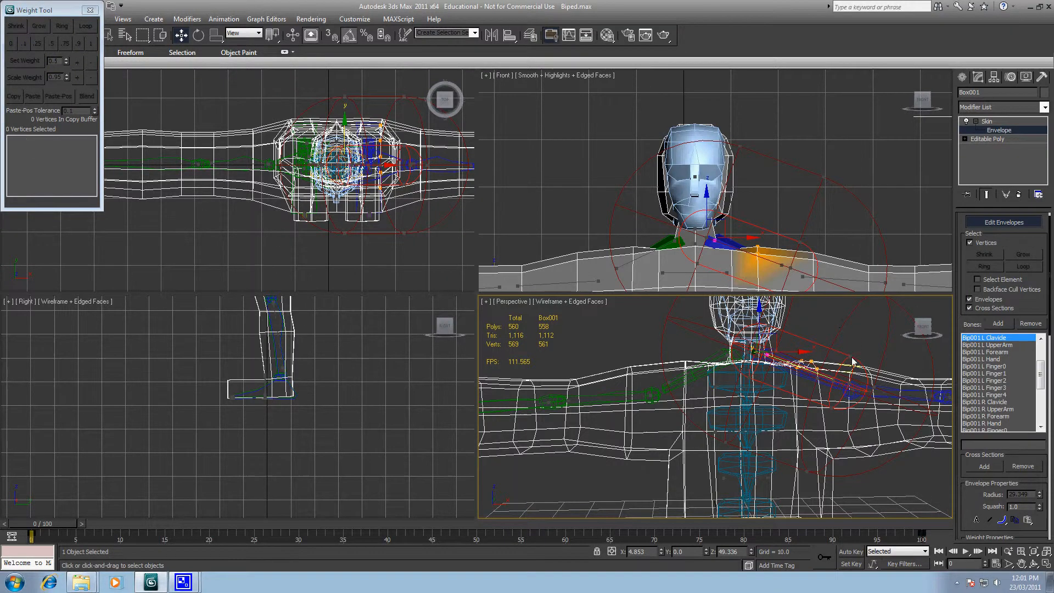
# - Weight the four vertices under the character's left armpit to Bip001 L Clavicle at 0.5
pyautogui.scroll(-5, 846, 351)
pyautogui.moveTo(796, 345); pyautogui.dragTo(762, 308, button='middle')
pyautogui.moveTo(864, 398); pyautogui.dragTo(778, 408, button='middle')
pyautogui.scroll(4, 778, 408)
pyautogui.moveTo(612, 437); pyautogui.dragTo(738, 426, button='middle')
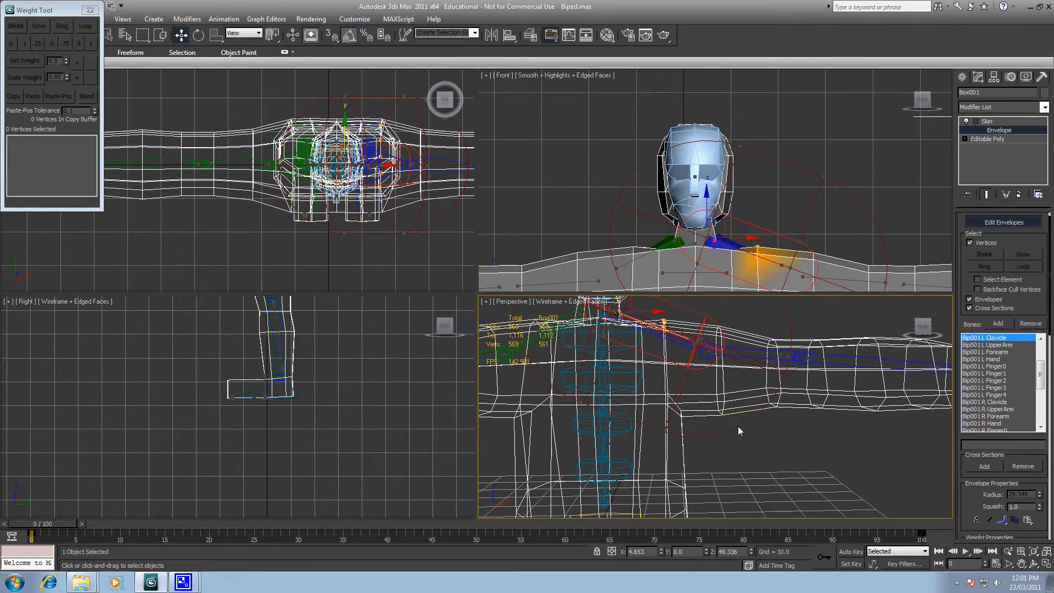
pyautogui.scroll(-1, 667, 417)
pyautogui.scroll(1, 669, 411)
pyautogui.moveTo(665, 376); pyautogui.dragTo(706, 423)
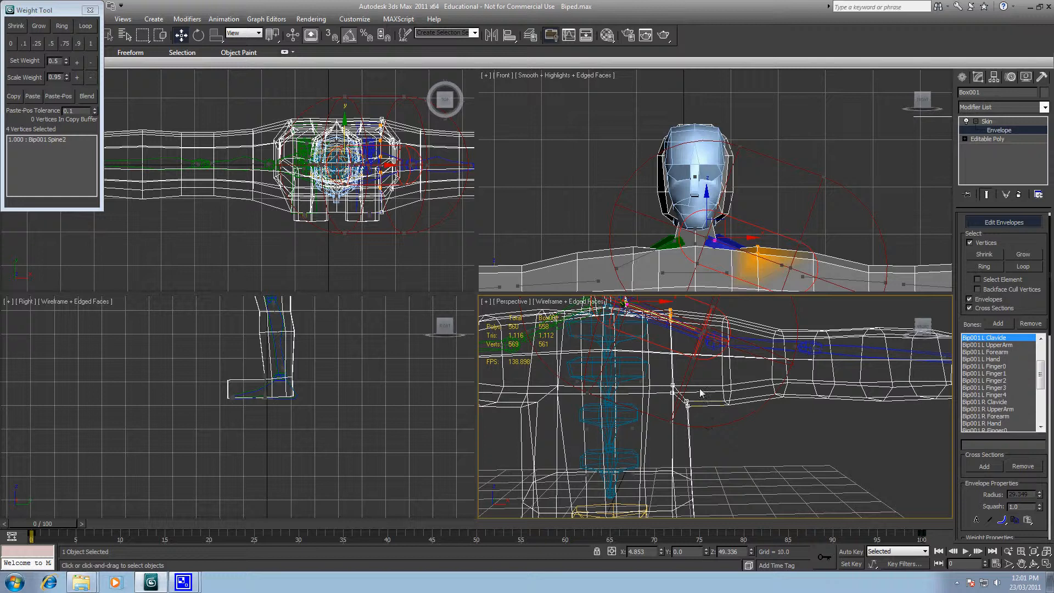
pyautogui.click(52, 42)
pyautogui.click(757, 446)
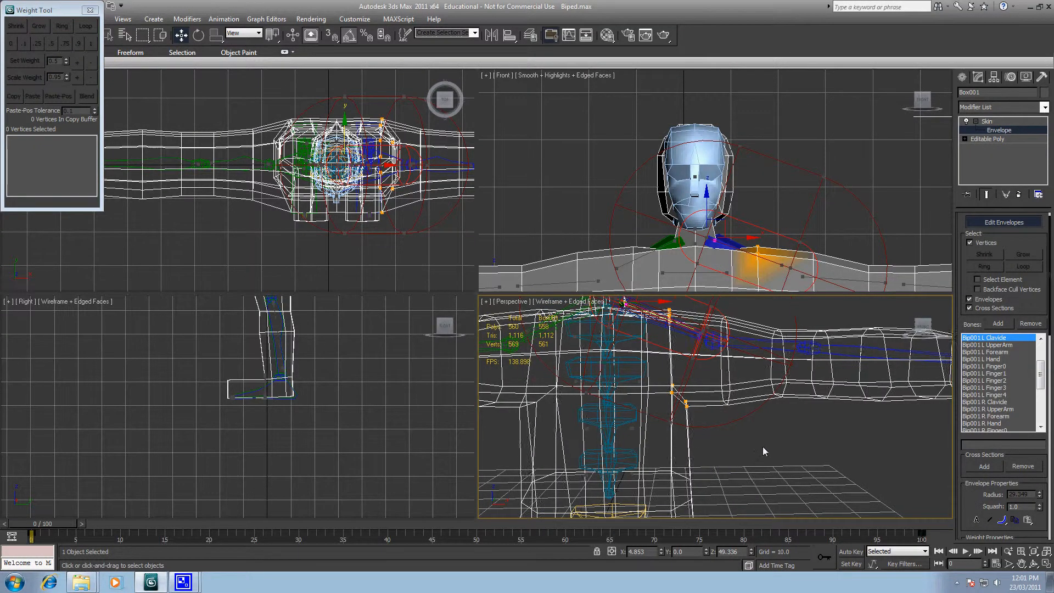
# - Assign the vertex ring at the start of the left upper arm to Bip001 L UpperArm with weight 1 and remove its zero weights
pyautogui.scroll(-1, 763, 451)
pyautogui.moveTo(655, 329); pyautogui.dragTo(682, 439)
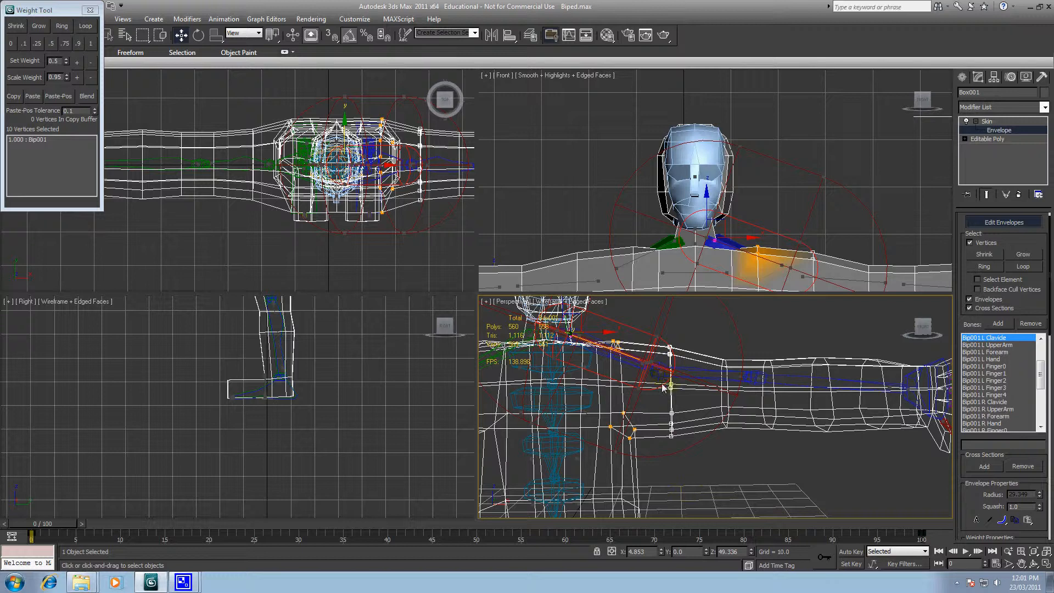
pyautogui.click(690, 373)
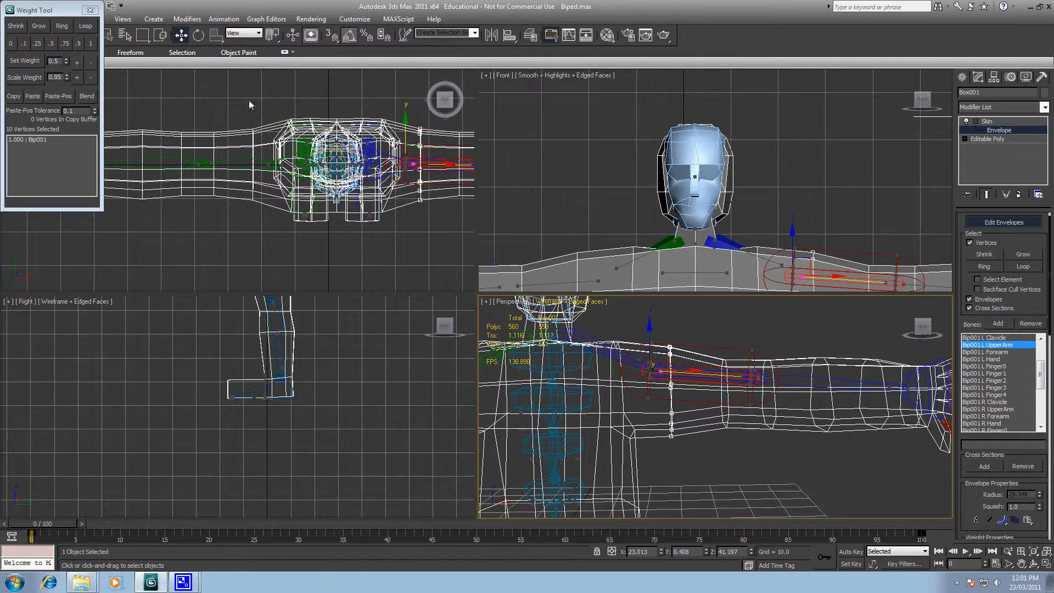
pyautogui.click(91, 44)
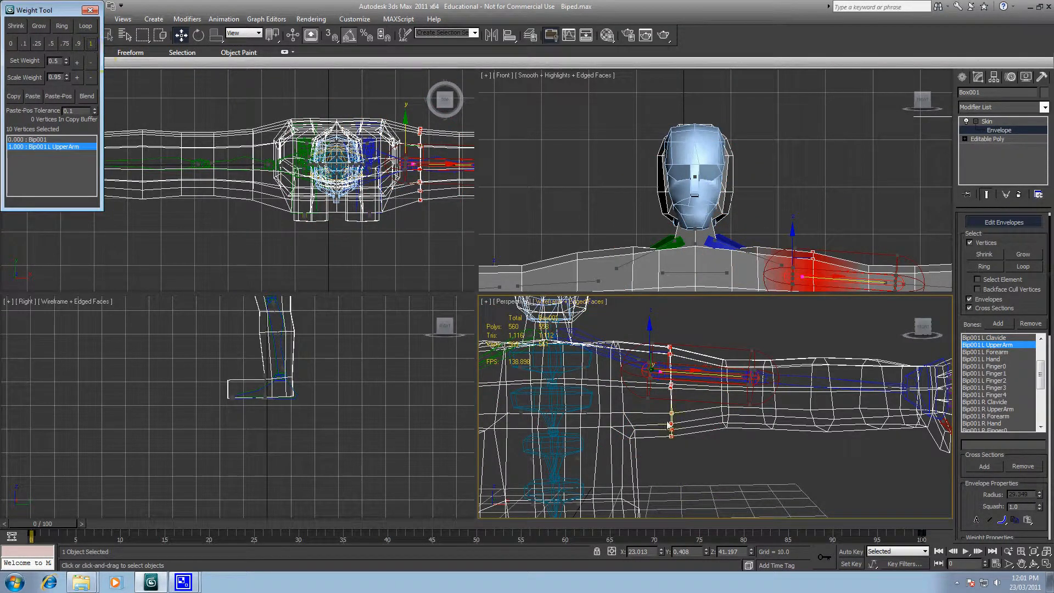
pyautogui.moveTo(1049, 399); pyautogui.dragTo(1048, 409)
pyautogui.moveTo(1049, 332); pyautogui.dragTo(1050, 491)
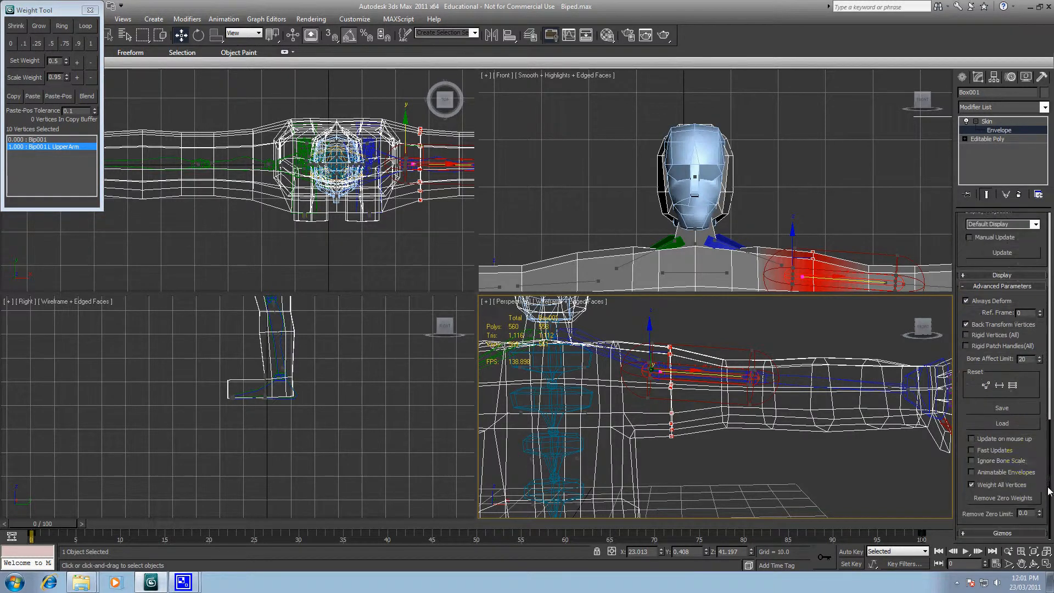
pyautogui.click(1002, 498)
pyautogui.click(776, 346)
# - Assign the two vertex rings around the left elbow to Bip001 L UpperArm with weight 1 and remove their zero weights
pyautogui.moveTo(776, 364); pyautogui.dragTo(699, 362, button='middle')
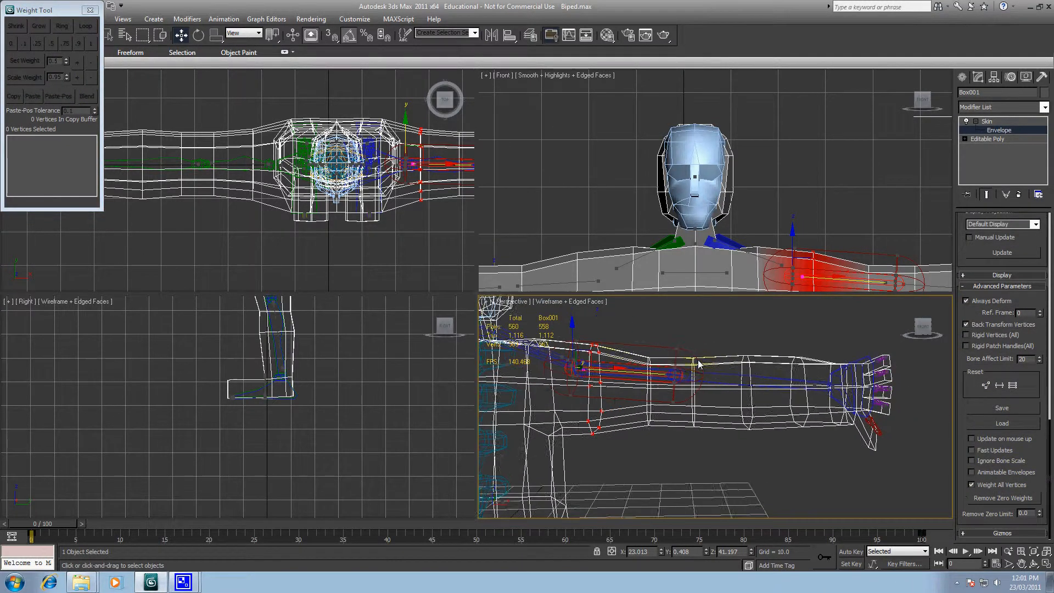
pyautogui.moveTo(624, 344); pyautogui.dragTo(666, 466)
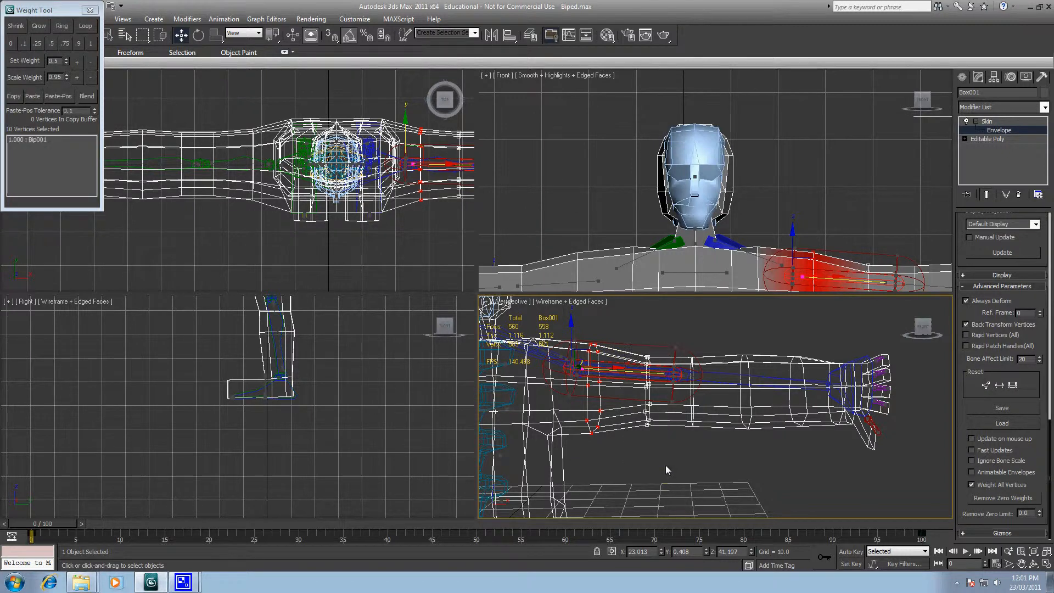
pyautogui.click(90, 43)
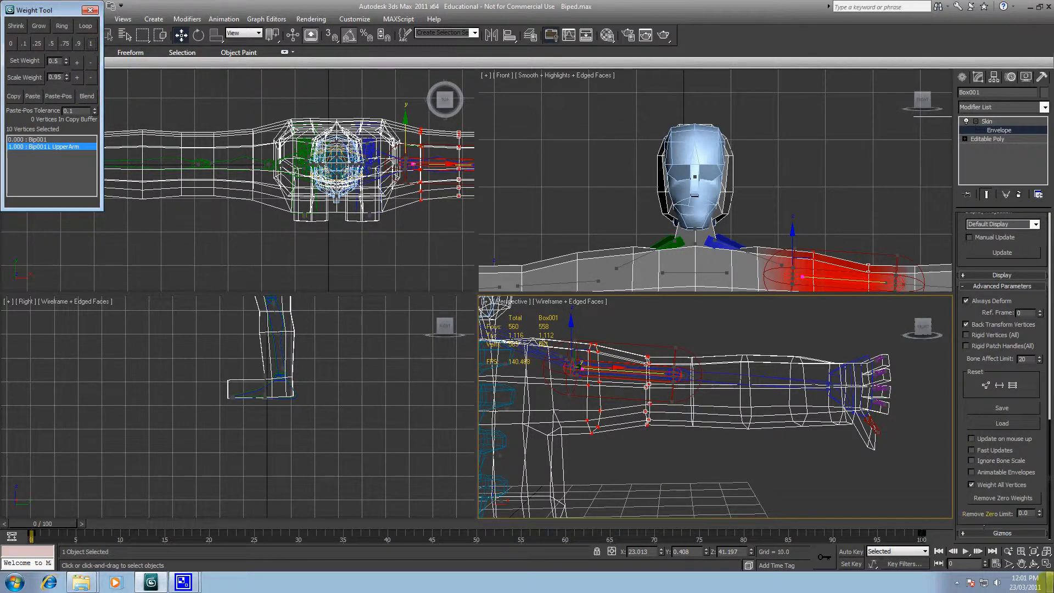
pyautogui.click(1010, 500)
pyautogui.moveTo(633, 322); pyautogui.dragTo(706, 466)
pyautogui.click(91, 43)
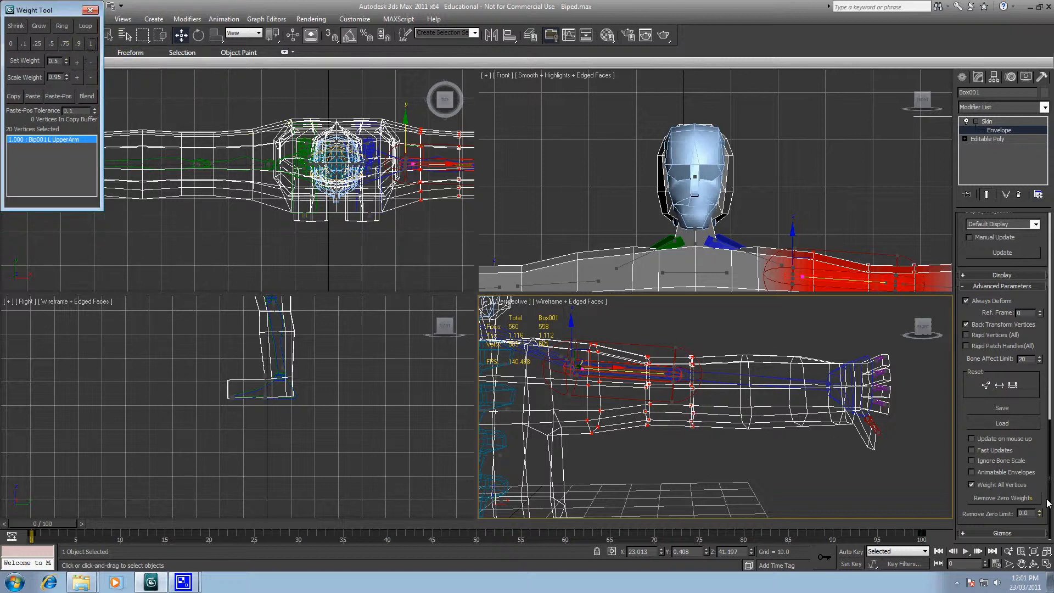
pyautogui.click(1003, 498)
# - Set the weight of both left elbow rings to 0.5 for Bip001 L Forearm
pyautogui.click(712, 376)
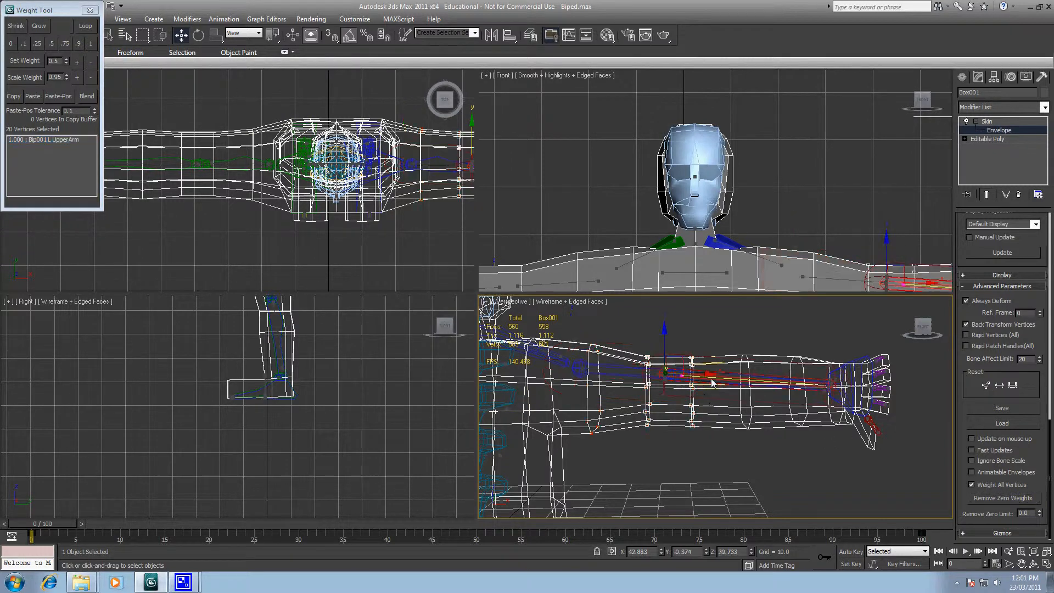
pyautogui.click(52, 44)
pyautogui.click(762, 330)
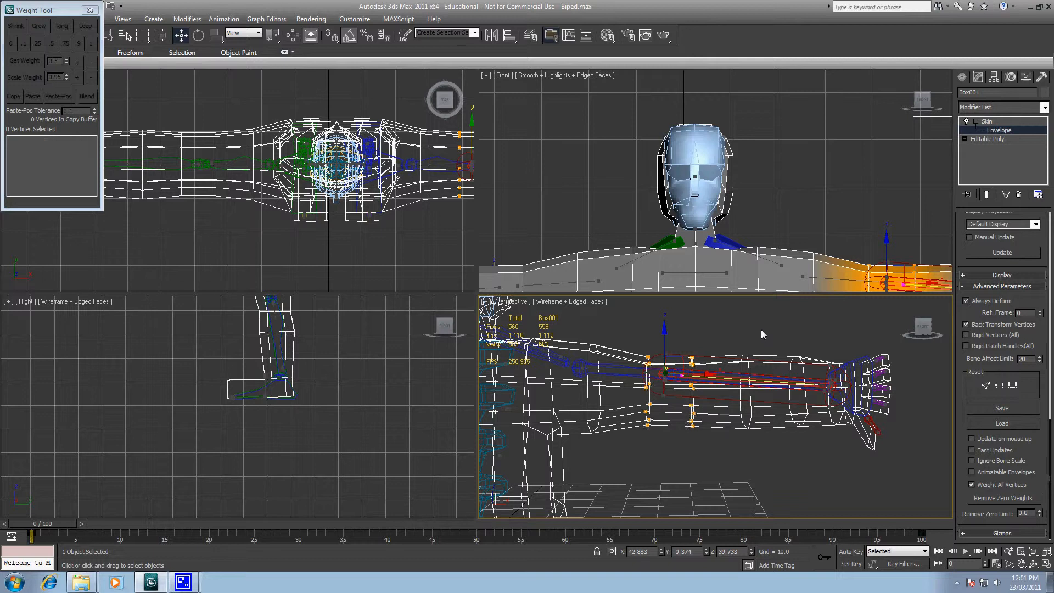
# - Assign the two vertex rings between the left elbow and wrist to Bip001 L Forearm with weight 1 and remove zero weights
pyautogui.moveTo(762, 331); pyautogui.dragTo(587, 327, button='middle')
pyautogui.moveTo(597, 333); pyautogui.dragTo(671, 439)
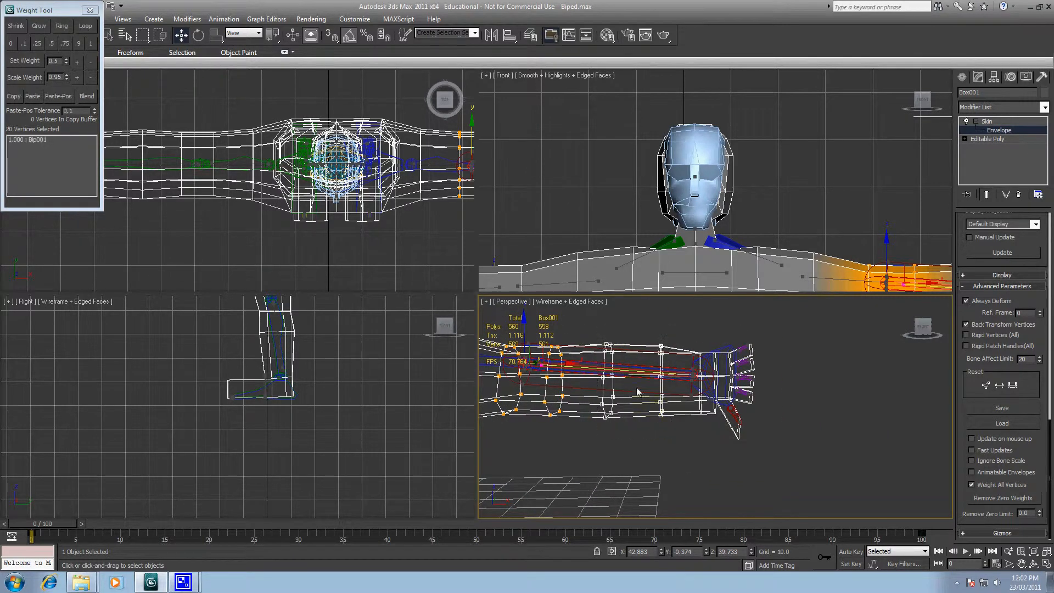
pyautogui.click(90, 44)
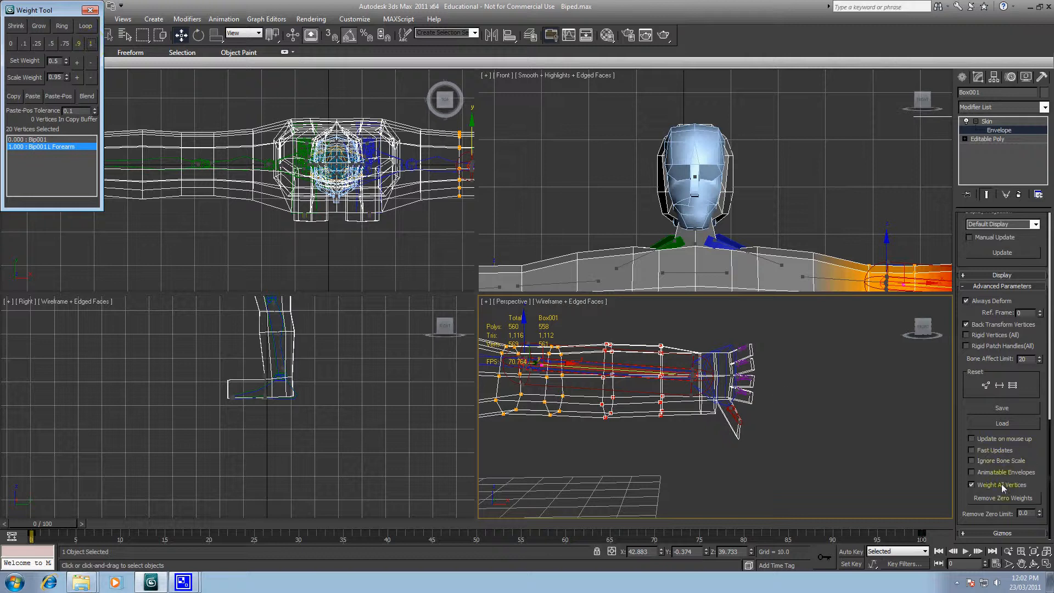
# - Assign only the forearm ring nearest the left wrist to Bip001 L Hand with weight 1 and remove its zero weights
pyautogui.moveTo(646, 328); pyautogui.dragTo(684, 457)
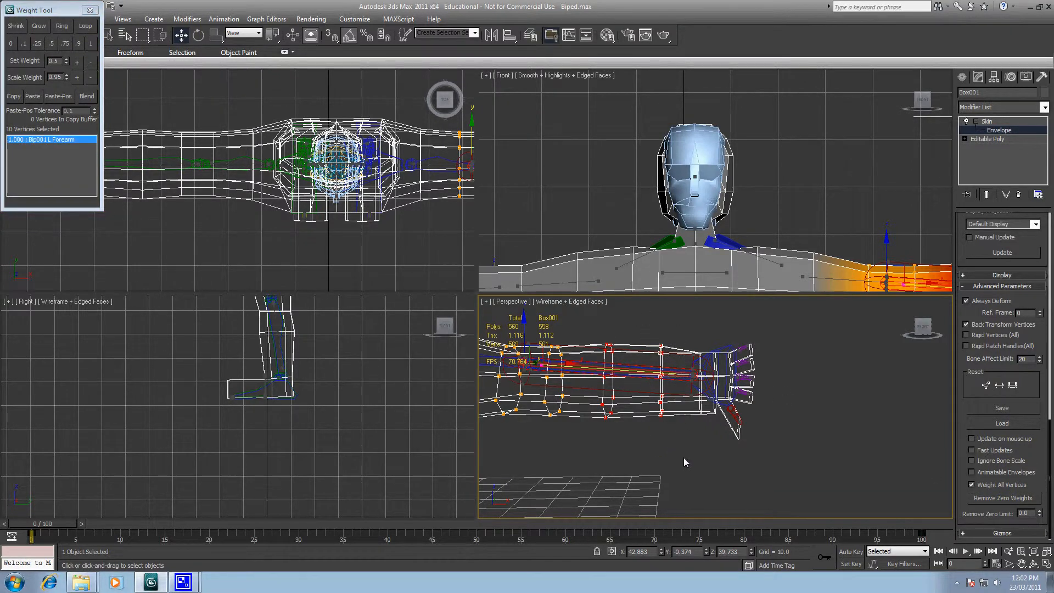
pyautogui.click(712, 378)
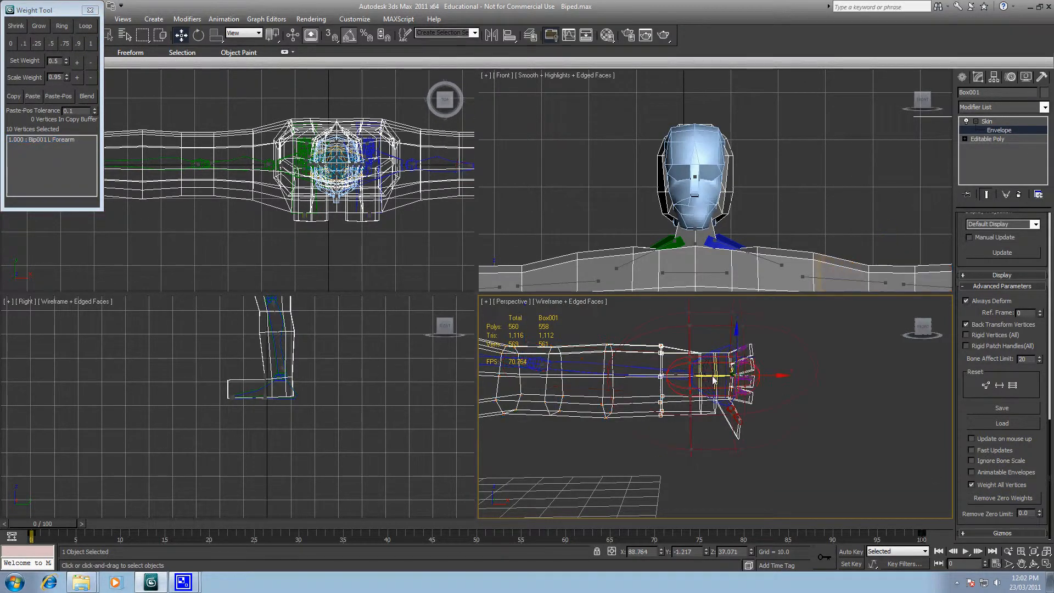
pyautogui.click(90, 45)
pyautogui.click(1002, 498)
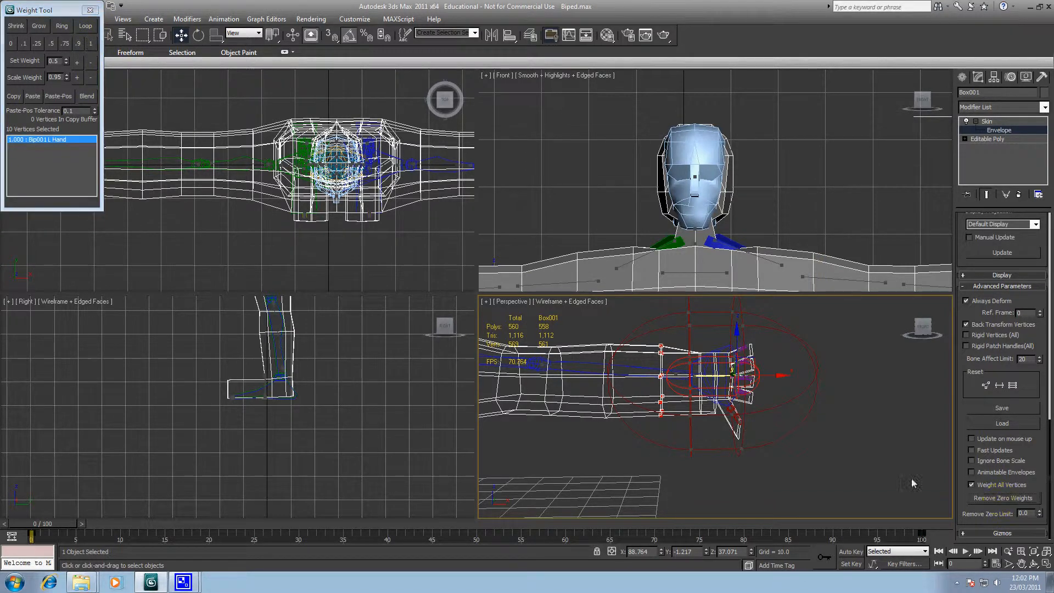
pyautogui.click(837, 368)
# - Make Bip001 L Forearm the active bone for weighting around the left wrist
pyautogui.moveTo(813, 384); pyautogui.dragTo(789, 396, button='middle')
pyautogui.scroll(4, 789, 395)
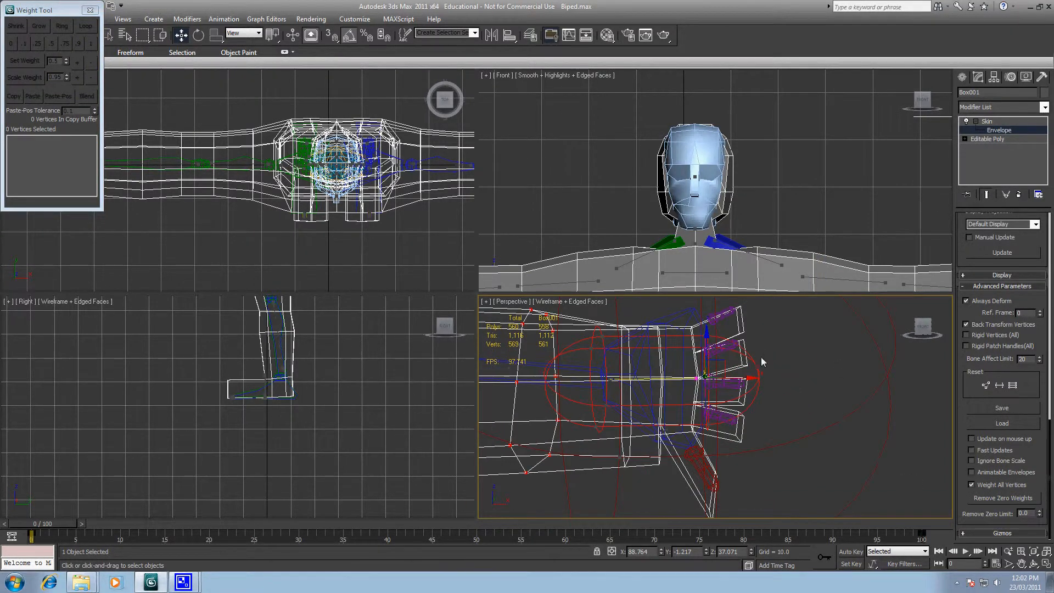
pyautogui.moveTo(761, 357); pyautogui.dragTo(764, 416, button='middle')
pyautogui.scroll(2, 763, 416)
pyautogui.moveTo(610, 369); pyautogui.dragTo(690, 340, button='middle')
pyautogui.scroll(-2, 649, 327)
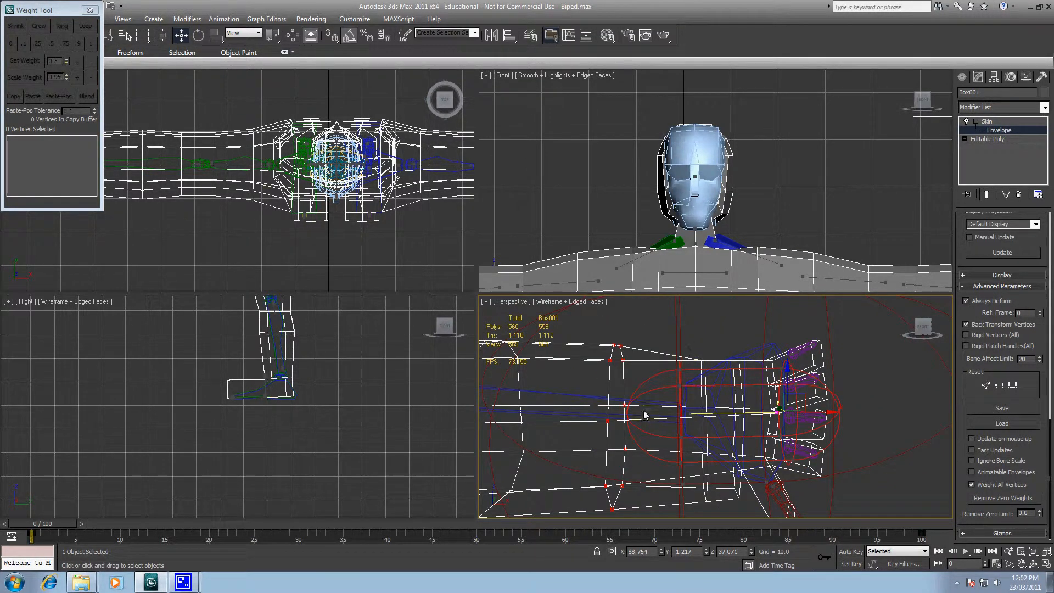
pyautogui.click(565, 408)
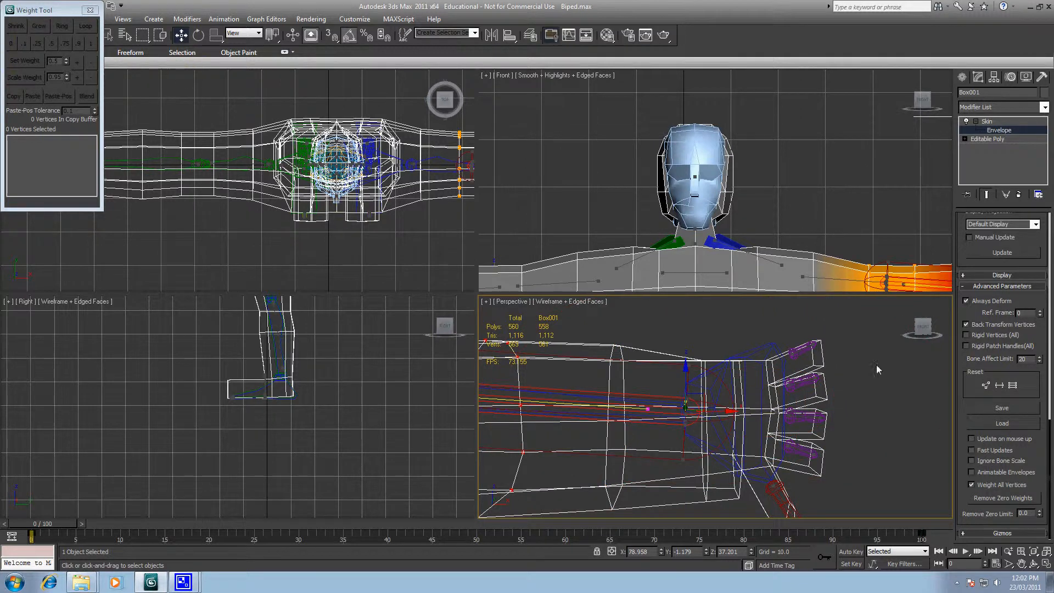
# - Weight the vertex loop on the left forearm just before the wrist at .5 to the forearm bone
pyautogui.moveTo(594, 331); pyautogui.dragTo(671, 572)
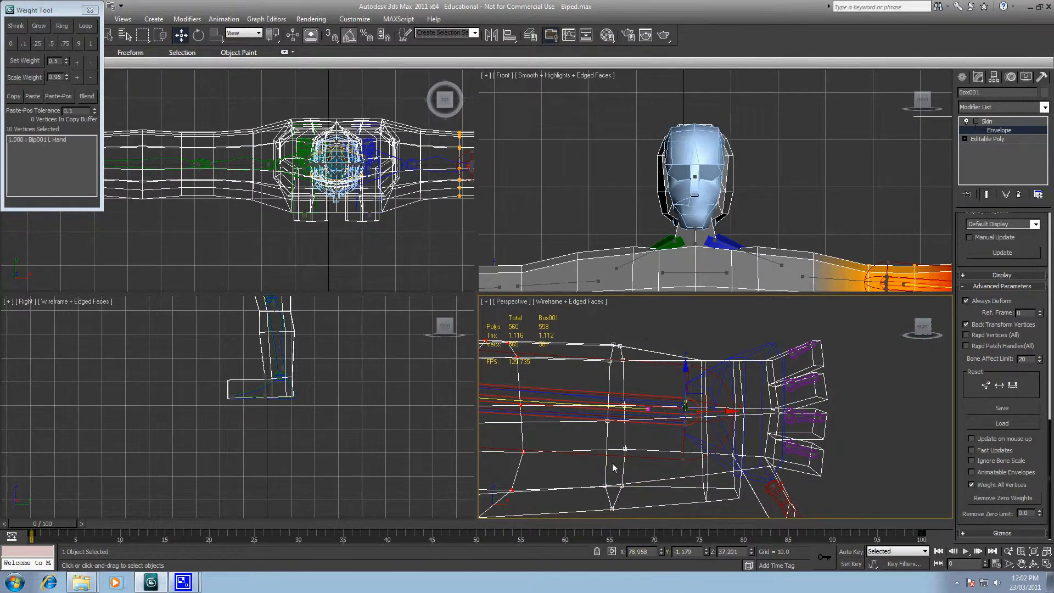
pyautogui.click(53, 44)
pyautogui.click(759, 364)
# - Weight the left palm and wrist vertices fully (1) to the Bip001 L Hand bone and remove their zero weights
pyautogui.moveTo(768, 397); pyautogui.dragTo(730, 365, button='middle')
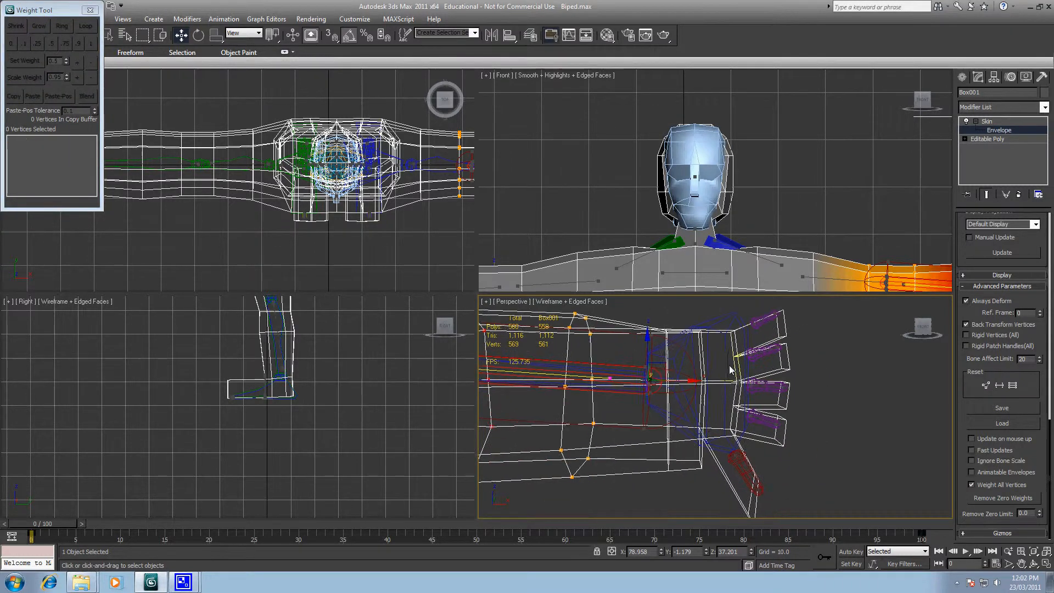
pyautogui.click(710, 383)
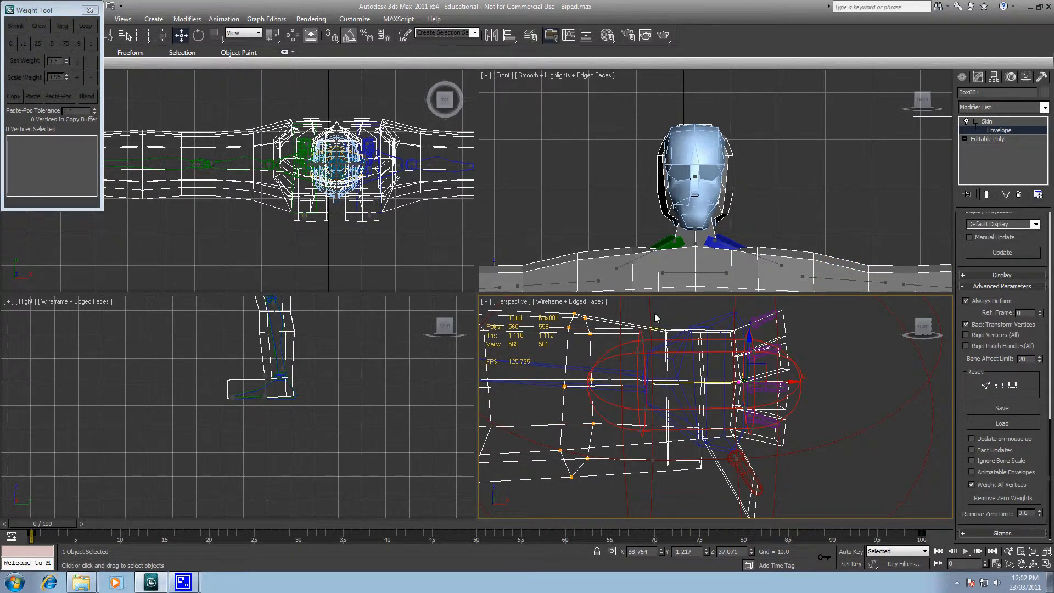
pyautogui.moveTo(654, 313); pyautogui.dragTo(700, 476)
pyautogui.moveTo(697, 314); pyautogui.dragTo(735, 449)
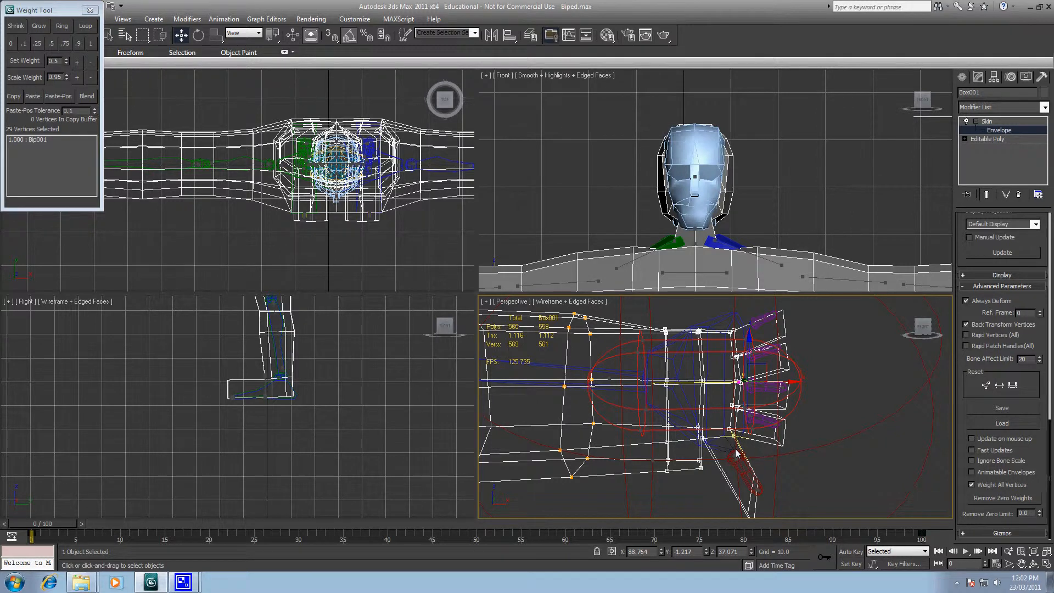
pyautogui.click(90, 44)
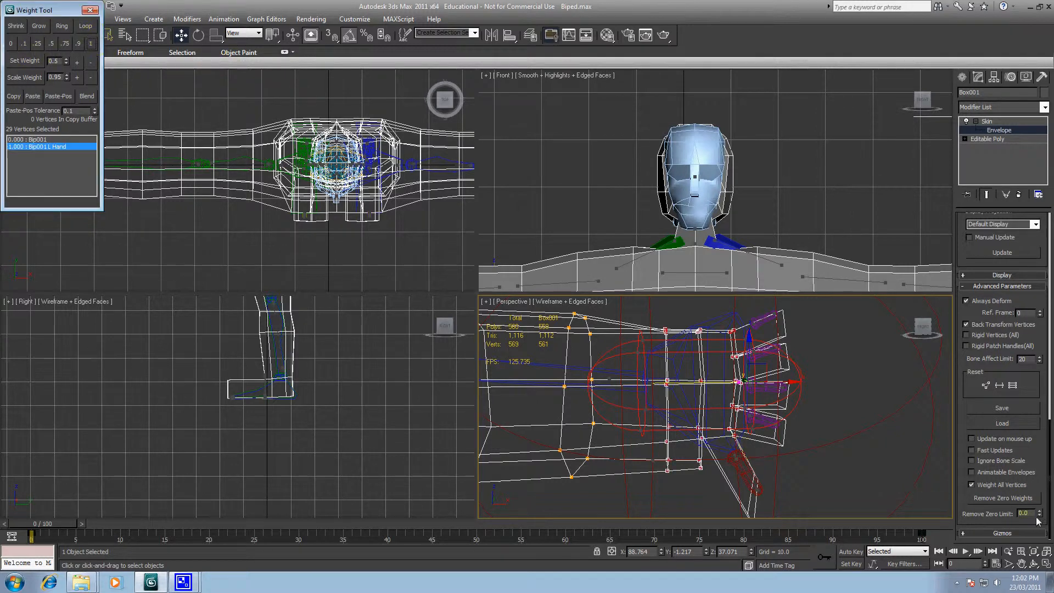
pyautogui.click(1013, 498)
# - Weight the left little fingertip's vertices at 1 to the Bip001 L Finger4 bone and remove zero weights
pyautogui.moveTo(764, 304); pyautogui.dragTo(804, 341)
pyautogui.click(768, 322)
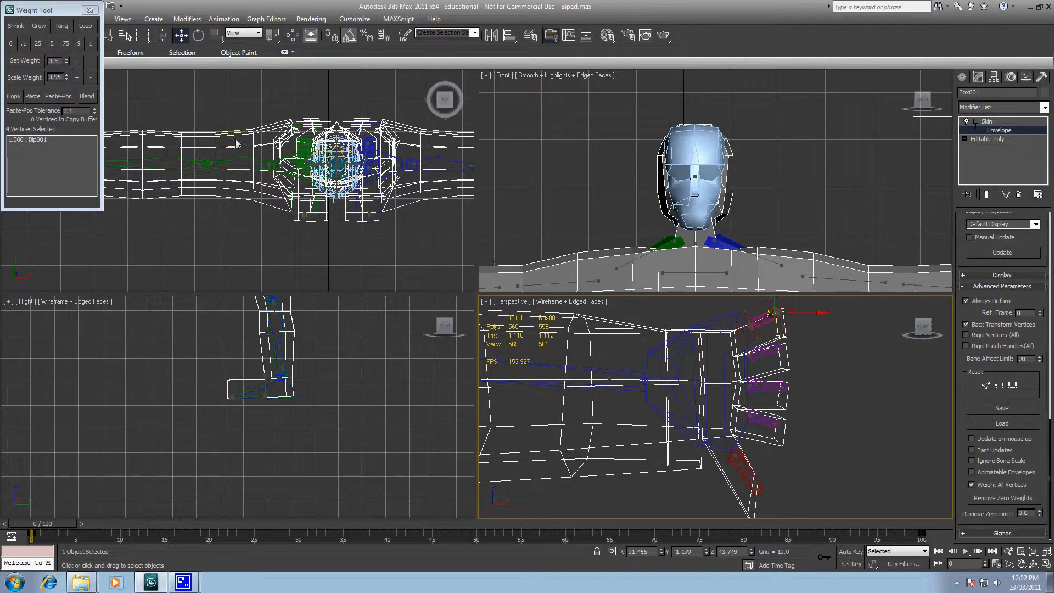
pyautogui.click(90, 44)
pyautogui.click(997, 499)
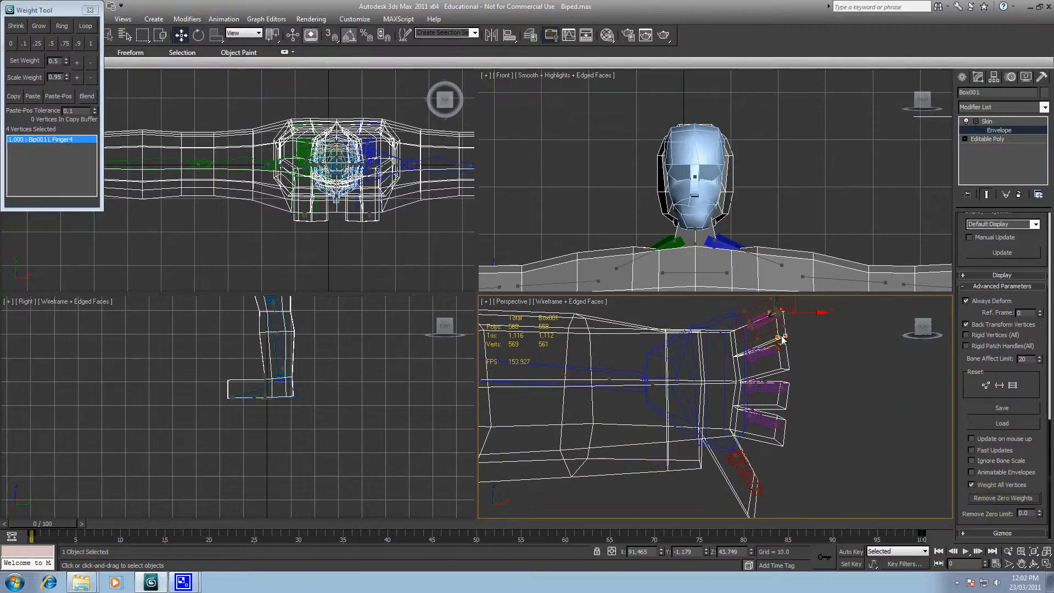
# - Weight the left ring fingertip's four vertices at 1 to the Bip001 L Finger3 bone and remove zero weights
pyautogui.moveTo(805, 342); pyautogui.dragTo(791, 356)
pyautogui.keyDown('ctrl'); pyautogui.moveTo(820, 361); pyautogui.dragTo(774, 377); pyautogui.keyUp('ctrl')
pyautogui.click(763, 353)
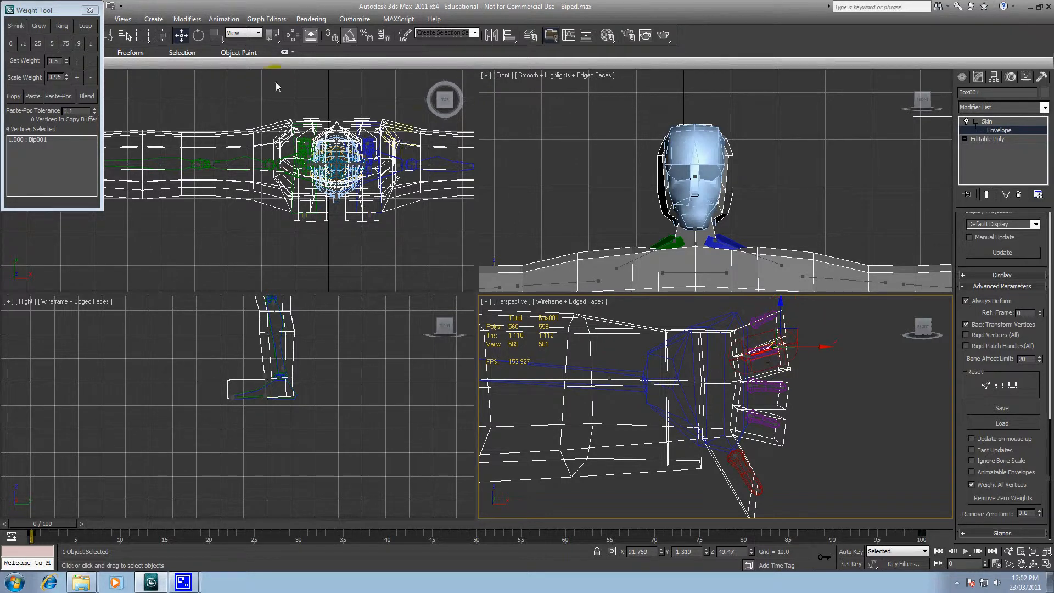
pyautogui.click(90, 42)
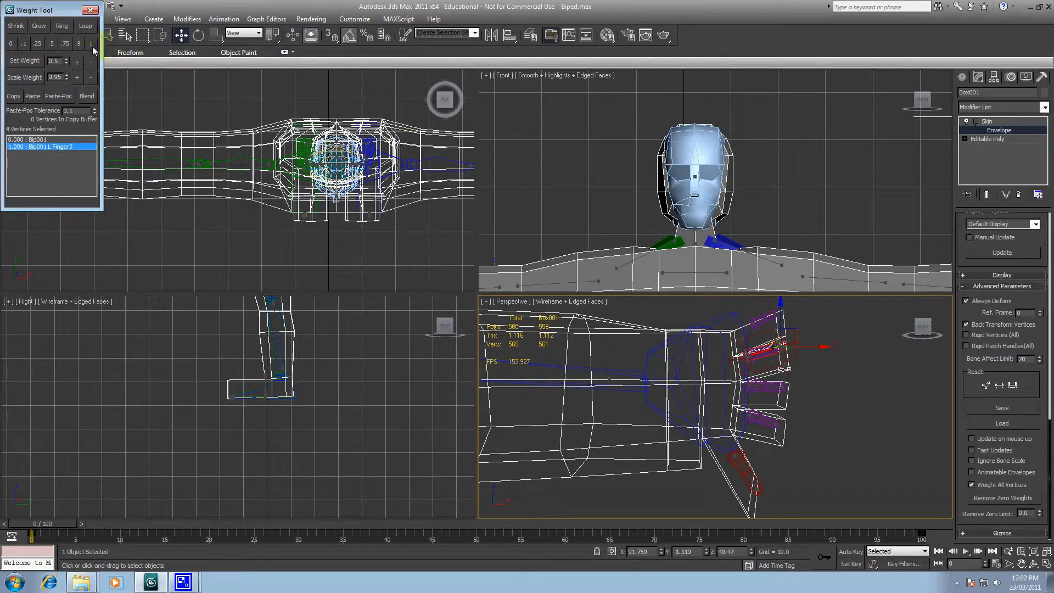
pyautogui.click(981, 497)
# - Weight the left middle fingertip's four vertices at 1 to the Bip001 L Finger2 bone
pyautogui.moveTo(807, 377); pyautogui.dragTo(773, 407)
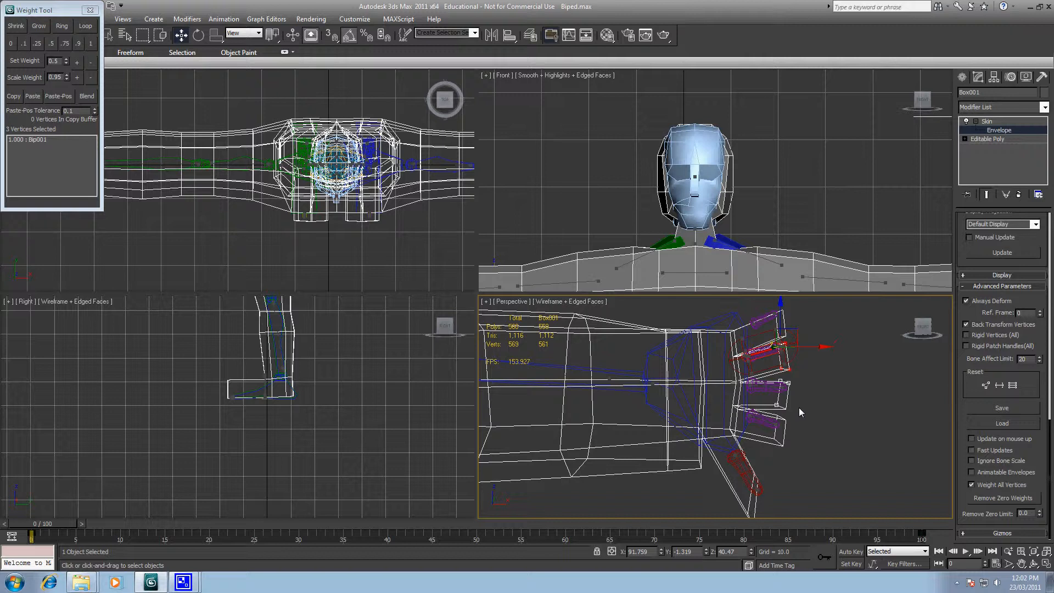
pyautogui.keyDown('ctrl'); pyautogui.click(785, 409); pyautogui.keyUp('ctrl')
pyautogui.click(771, 387)
pyautogui.click(770, 388)
pyautogui.click(91, 45)
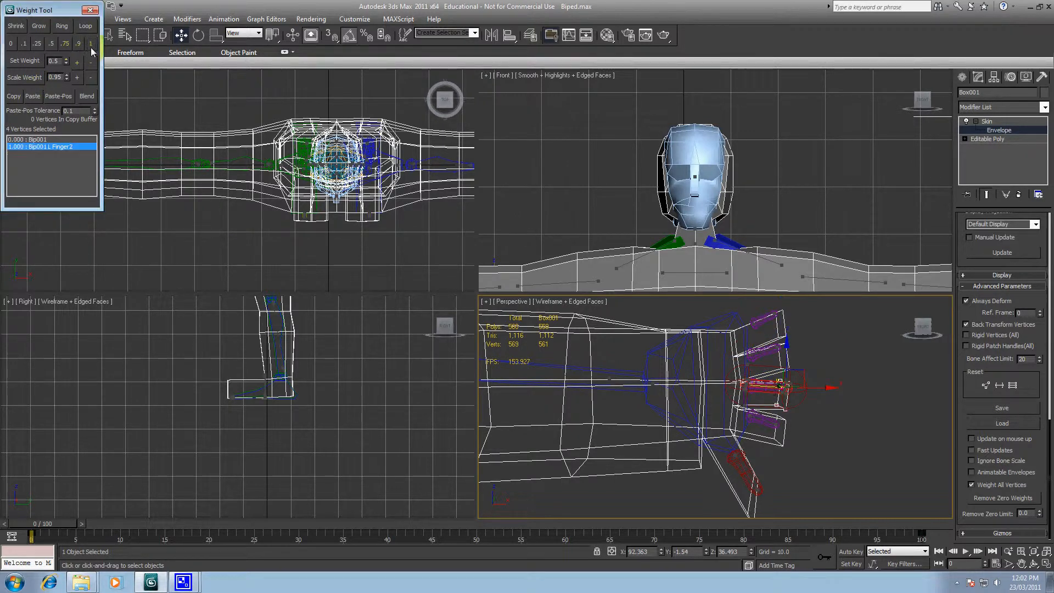
pyautogui.click(829, 417)
pyautogui.moveTo(773, 419); pyautogui.dragTo(805, 460)
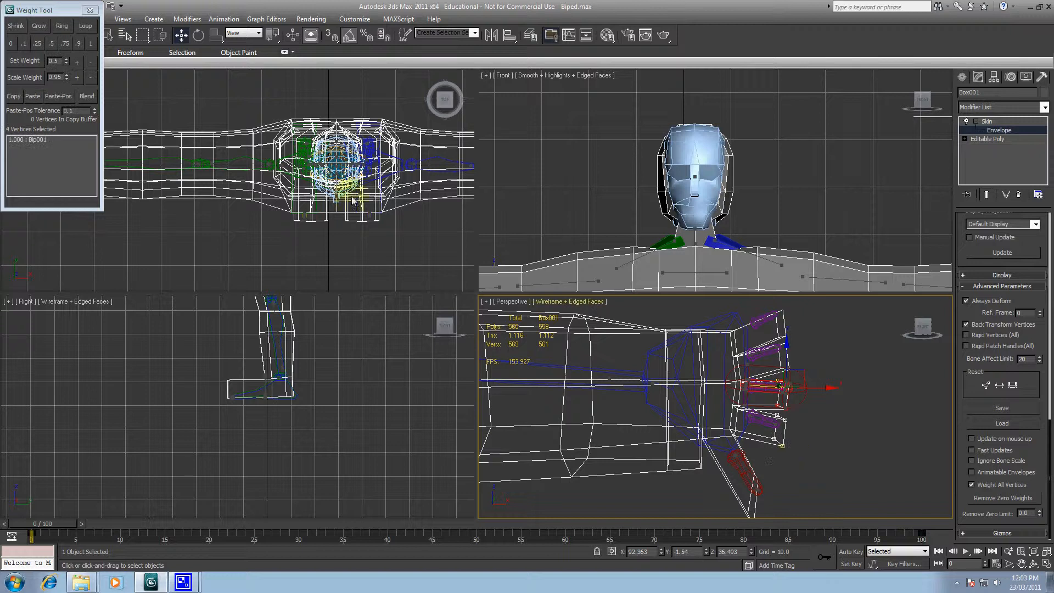
pyautogui.click(91, 44)
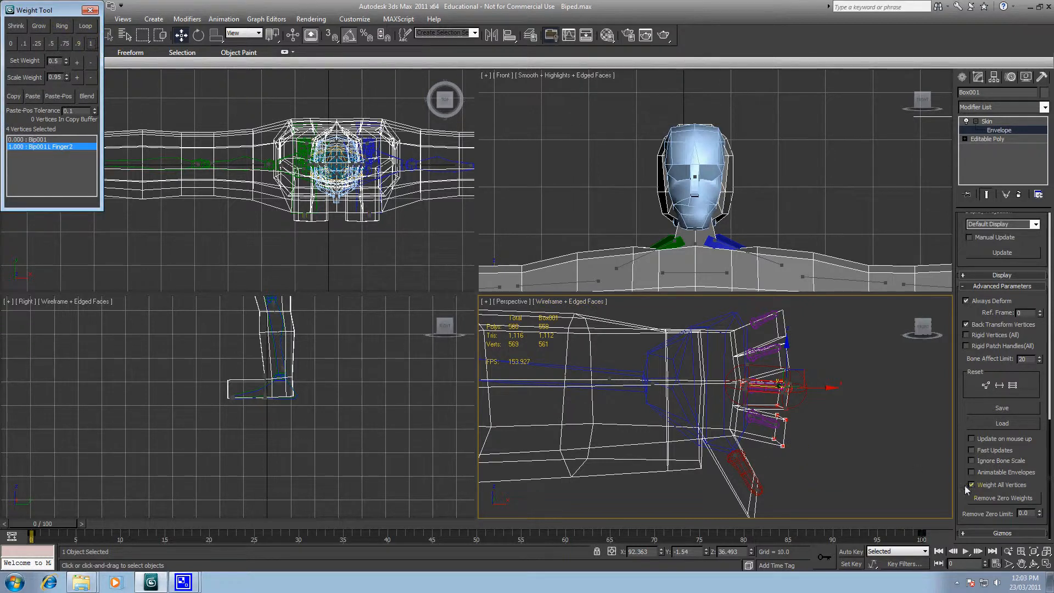
pyautogui.click(1010, 501)
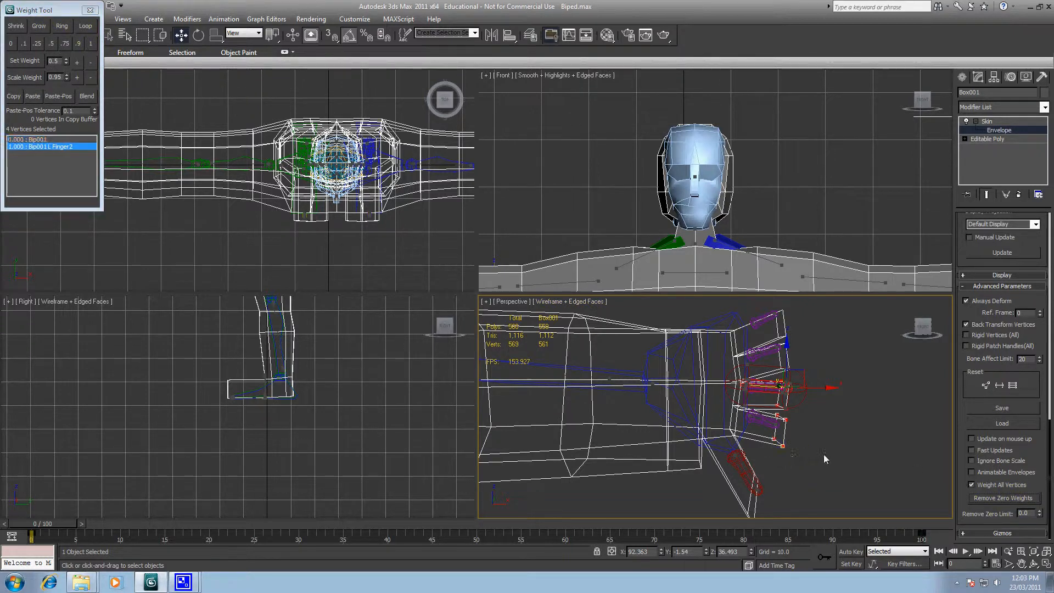
# - Weight the left index fingertip's four vertices at 1 to the Bip001 L Finger1 bone and remove zero weights
pyautogui.click(757, 419)
pyautogui.moveTo(832, 416); pyautogui.dragTo(788, 434)
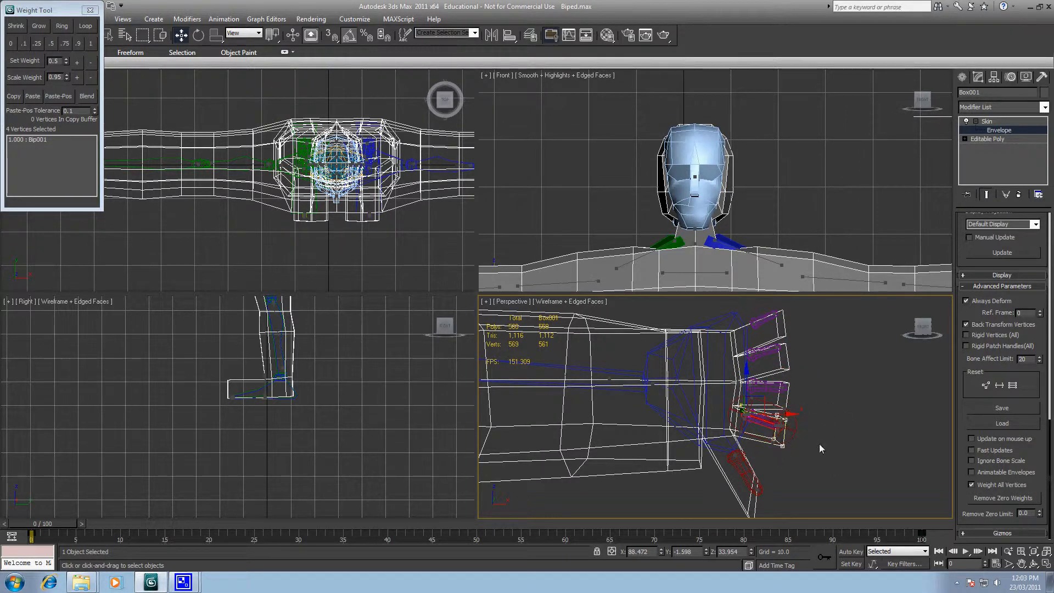
pyautogui.click(91, 42)
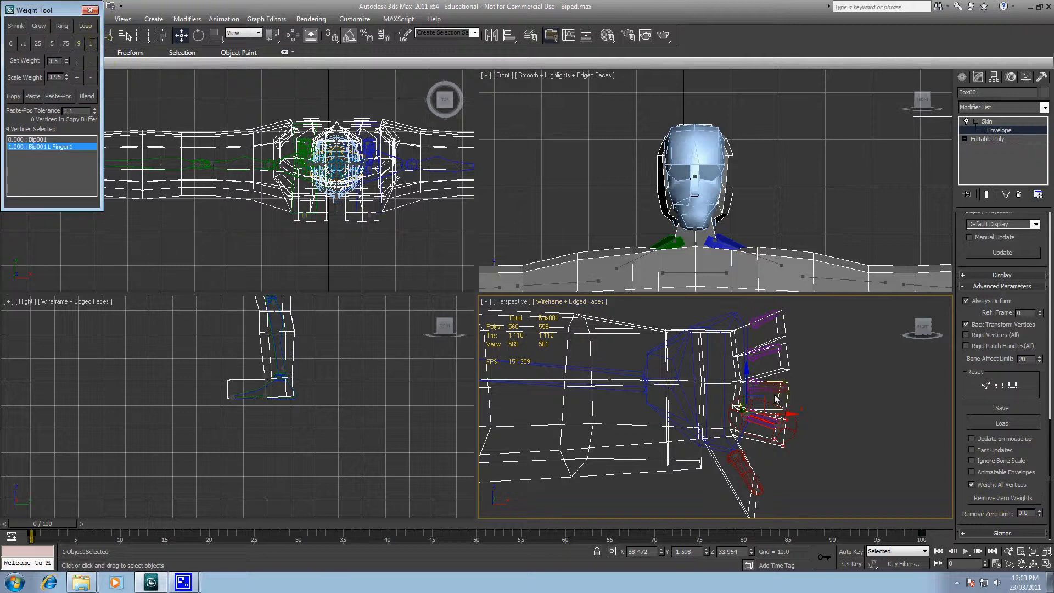
pyautogui.click(995, 497)
pyautogui.click(850, 454)
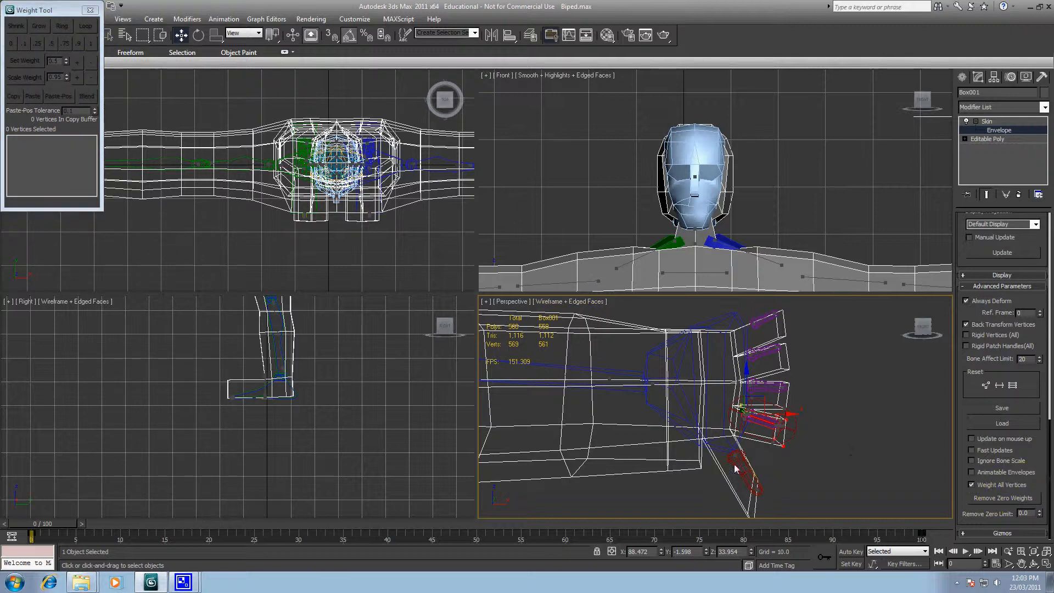
# - Weight the left thumb tip's four vertices at 1 to the Bip001 L Finger0 bone and remove zero weights
pyautogui.click(740, 465)
pyautogui.keyDown('alt'); pyautogui.moveTo(740, 464); pyautogui.dragTo(773, 430, button='middle'); pyautogui.keyUp('alt')
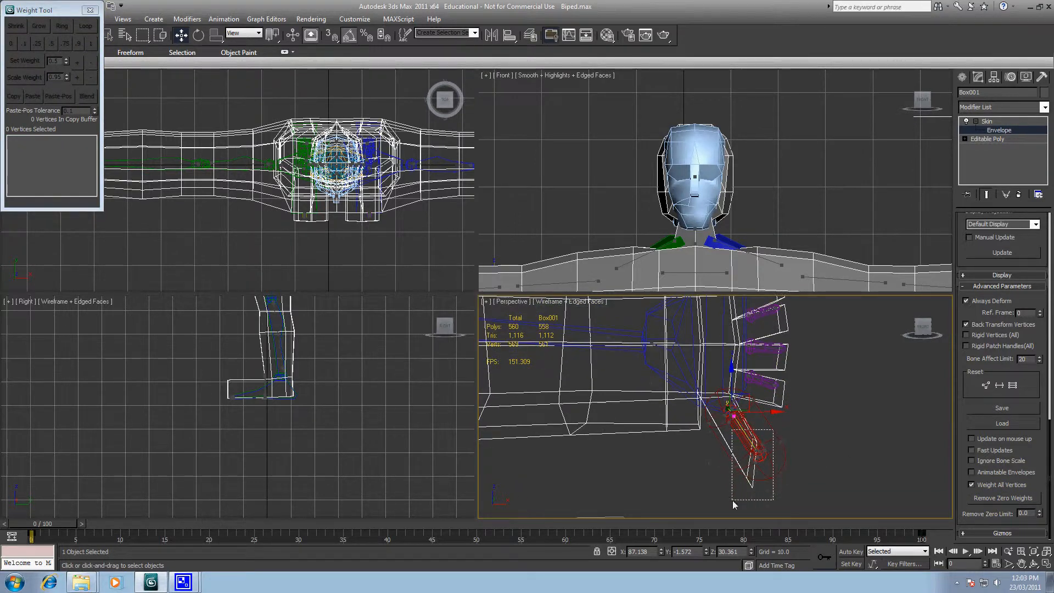
pyautogui.moveTo(733, 501); pyautogui.dragTo(734, 500)
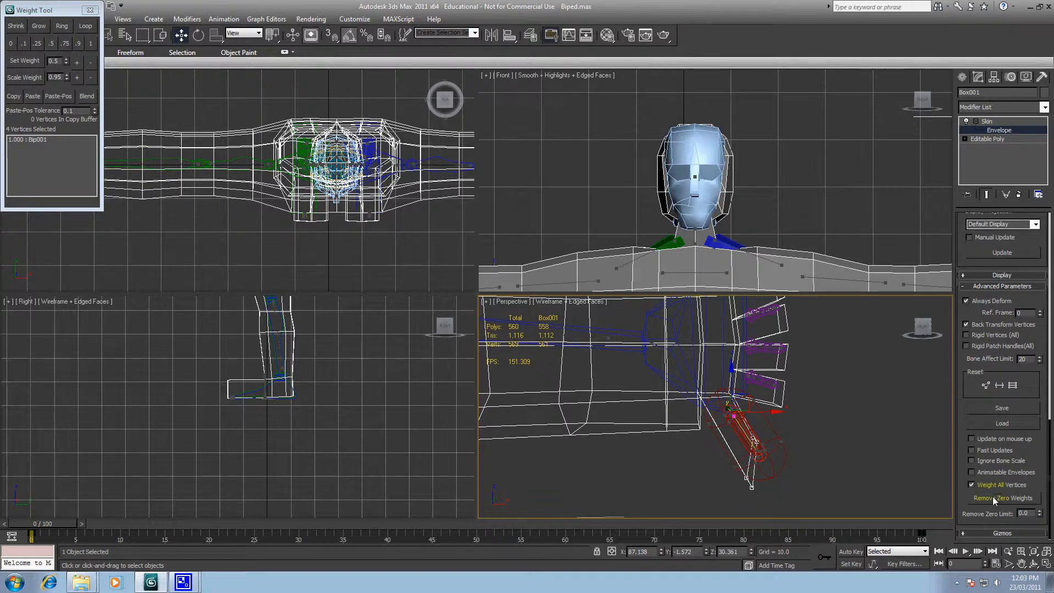
pyautogui.click(92, 44)
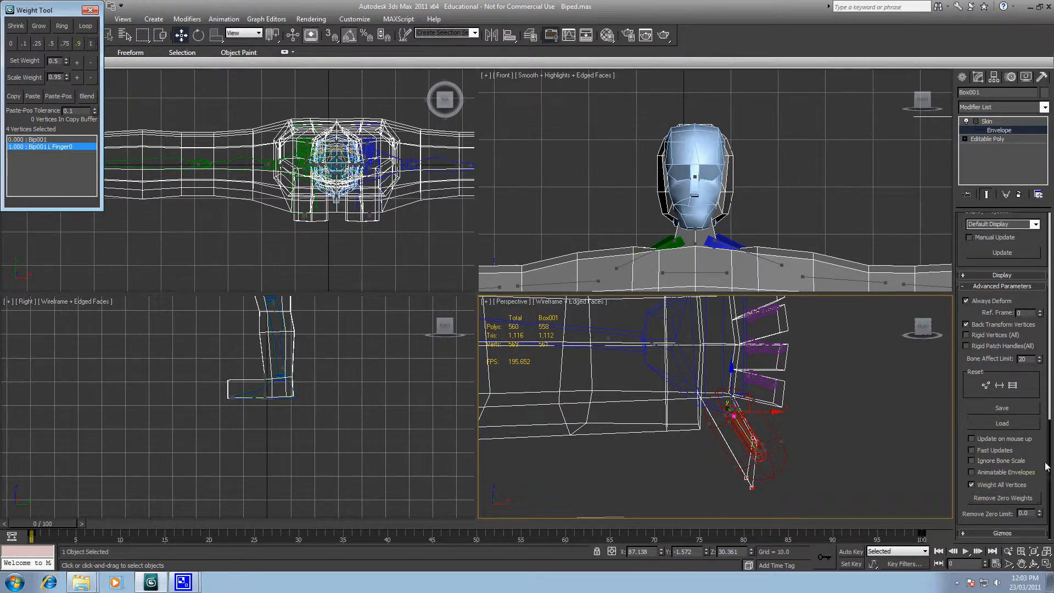
pyautogui.click(1007, 498)
pyautogui.click(842, 429)
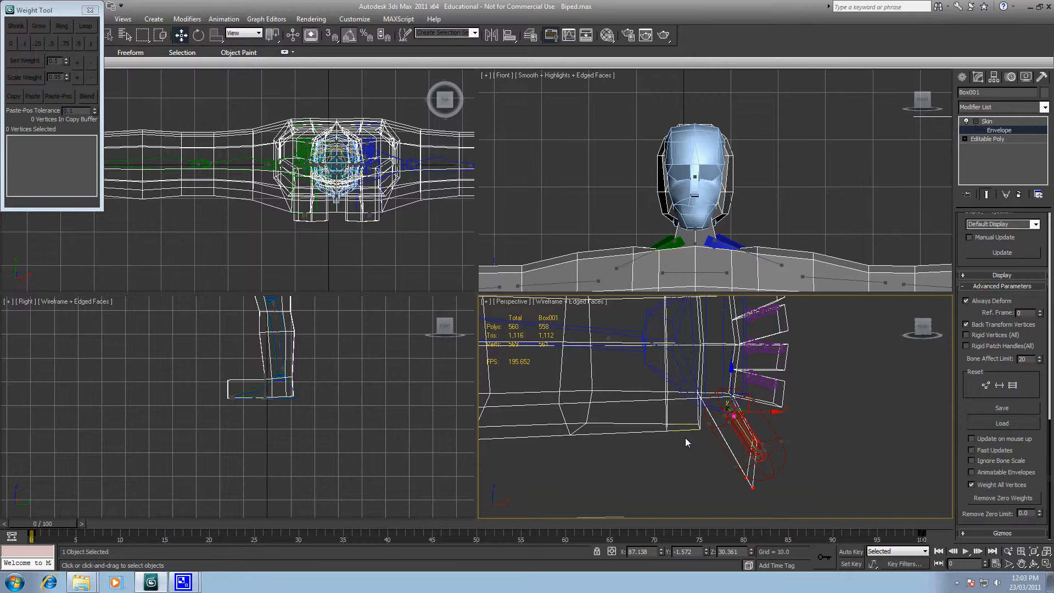
# - Leave envelope editing and examine the biped's spine and pelvis bones inside the character's torso
pyautogui.keyDown('alt'); pyautogui.moveTo(685, 437); pyautogui.dragTo(833, 378, button='middle'); pyautogui.keyUp('alt')
pyautogui.scroll(-4, 834, 377)
pyautogui.moveTo(698, 412); pyautogui.dragTo(800, 385, button='middle')
pyautogui.scroll(-4, 800, 384)
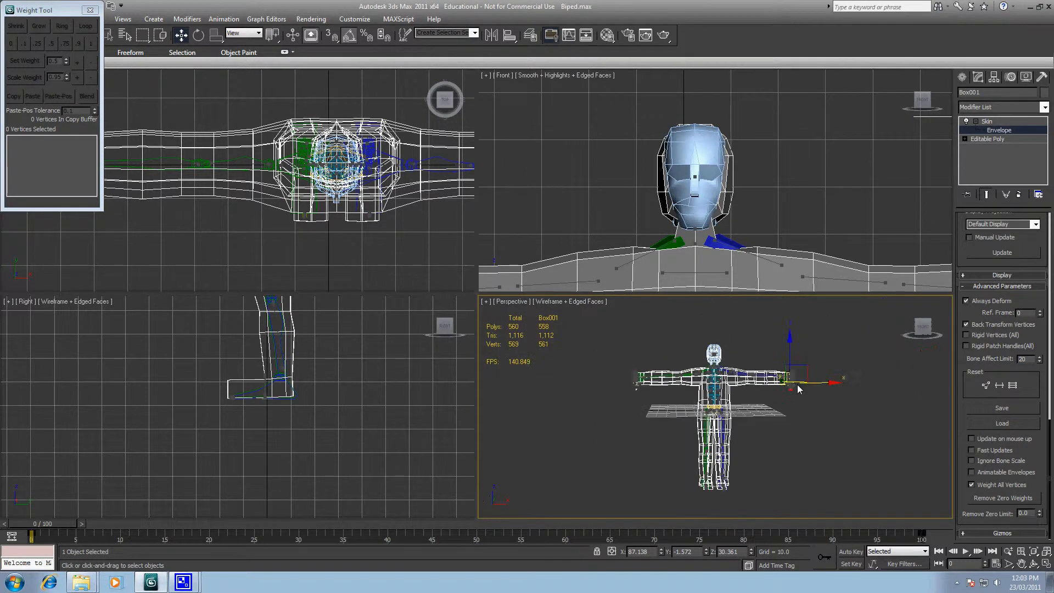
pyautogui.scroll(10, 797, 423)
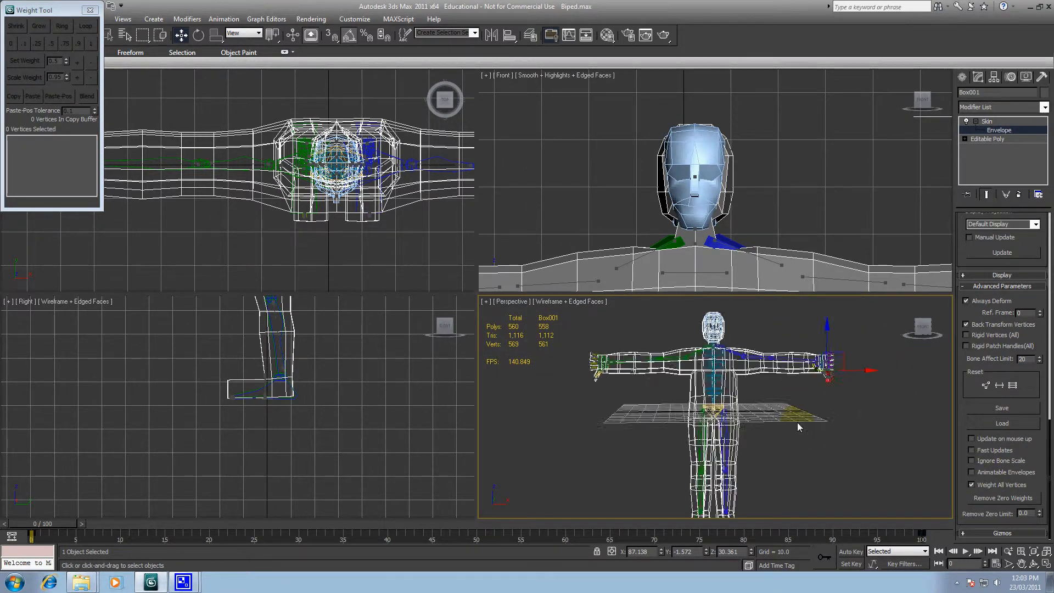
pyautogui.moveTo(775, 447); pyautogui.dragTo(785, 484, button='middle')
pyautogui.moveTo(784, 386); pyautogui.dragTo(773, 510, button='middle')
pyautogui.moveTo(746, 451); pyautogui.dragTo(750, 400, button='middle')
pyautogui.click(1001, 131)
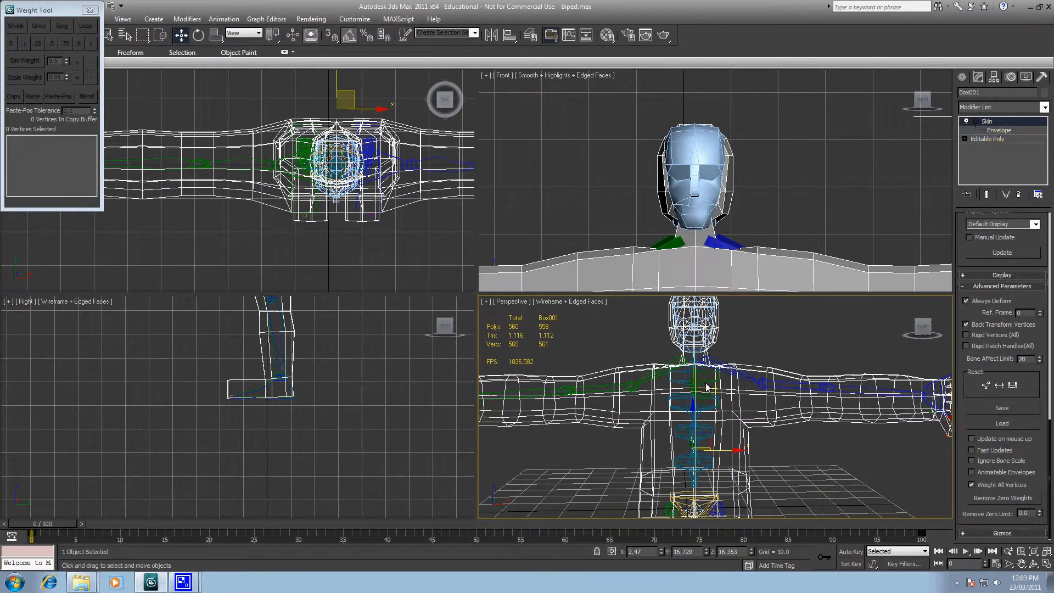
pyautogui.click(802, 316)
pyautogui.click(708, 404)
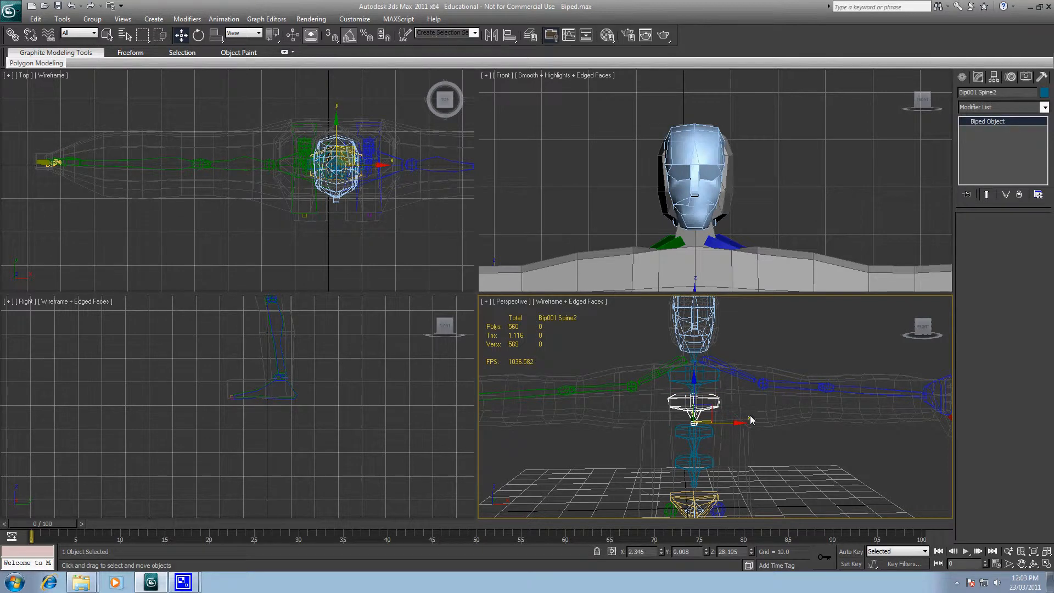
pyautogui.click(695, 509)
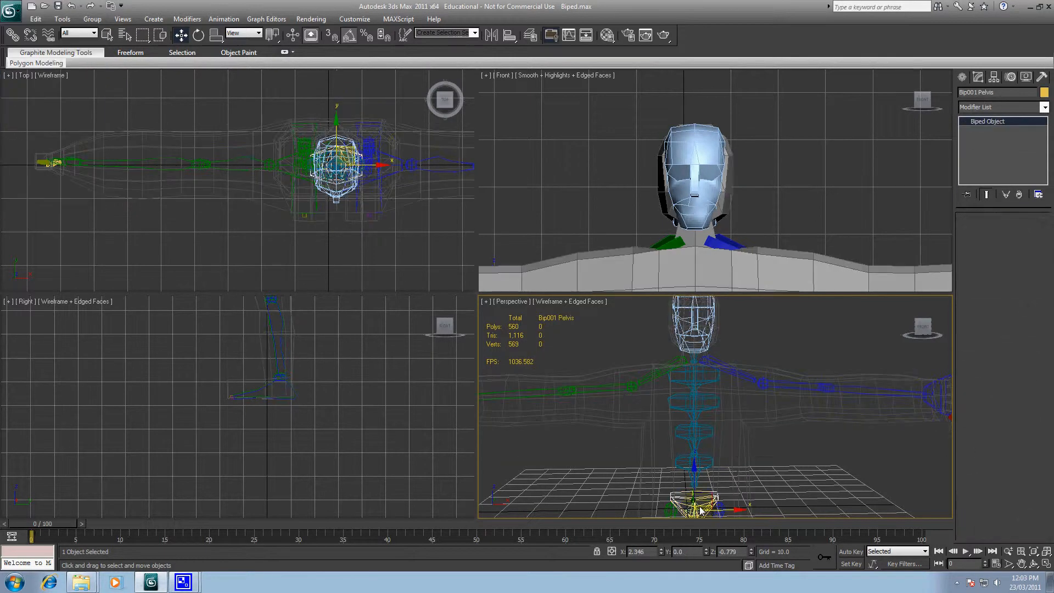
pyautogui.moveTo(708, 494); pyautogui.dragTo(729, 423, button='middle')
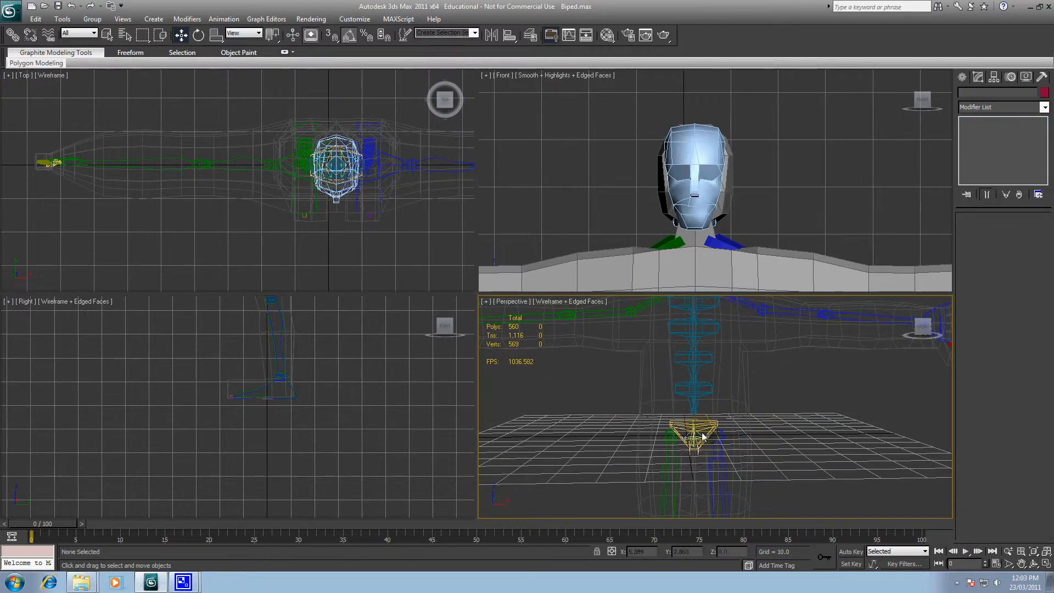
# - Reselect the body mesh, edit its Skin envelopes again and turn on Mirror Mode
pyautogui.click(740, 340)
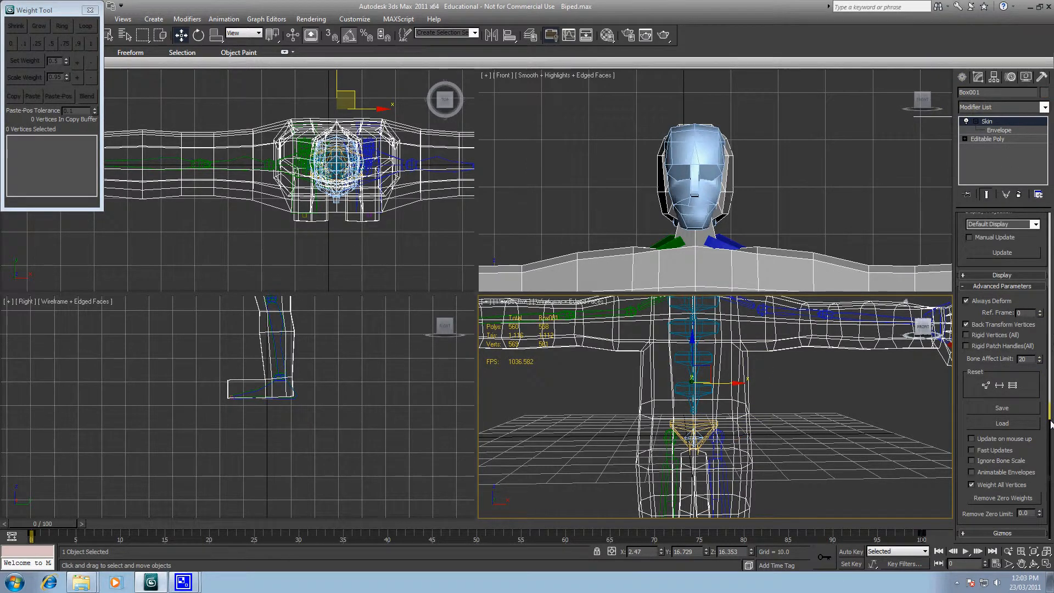
pyautogui.moveTo(1050, 424); pyautogui.dragTo(1049, 318)
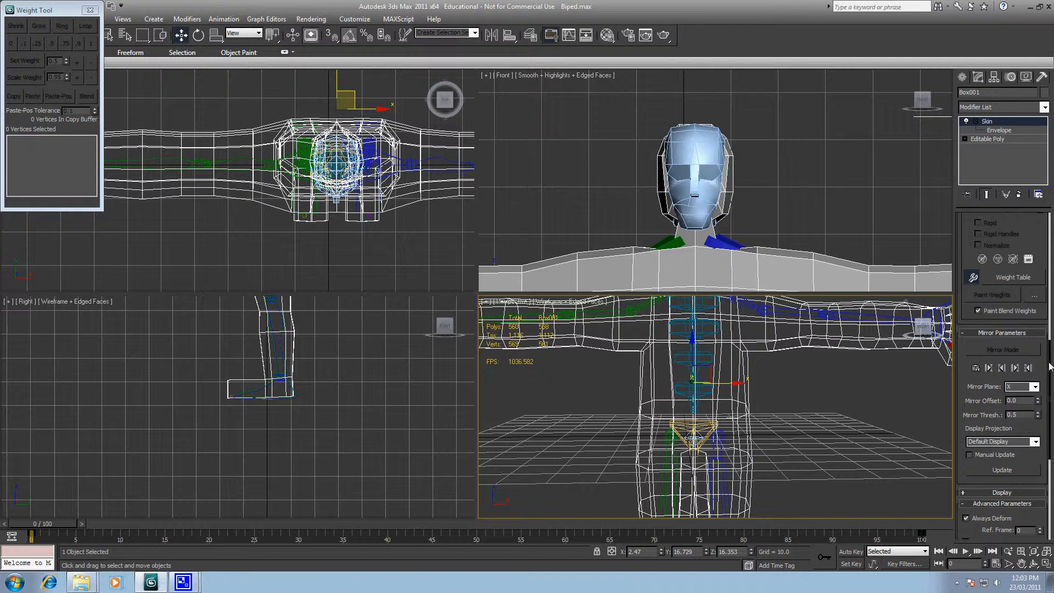
pyautogui.scroll(5, 991, 351)
pyautogui.click(1016, 232)
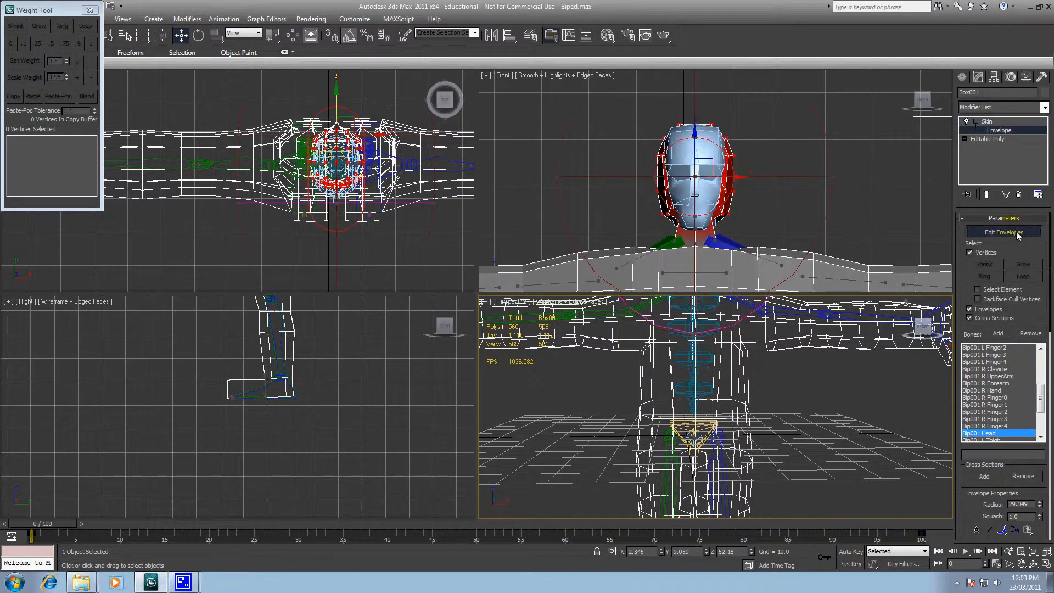
pyautogui.click(1016, 232)
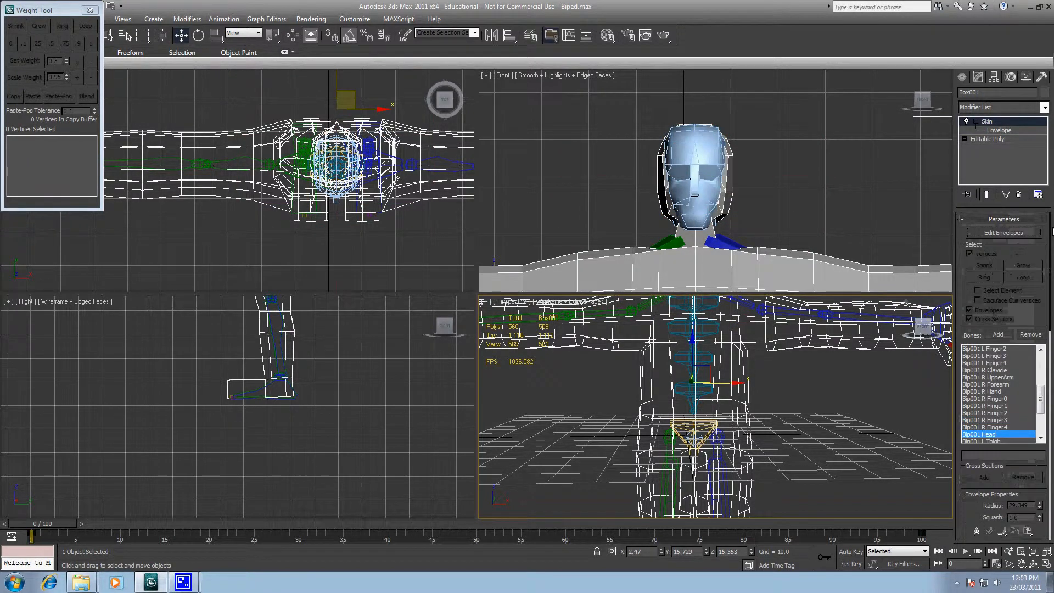
pyautogui.click(1015, 232)
pyautogui.scroll(-10, 1003, 398)
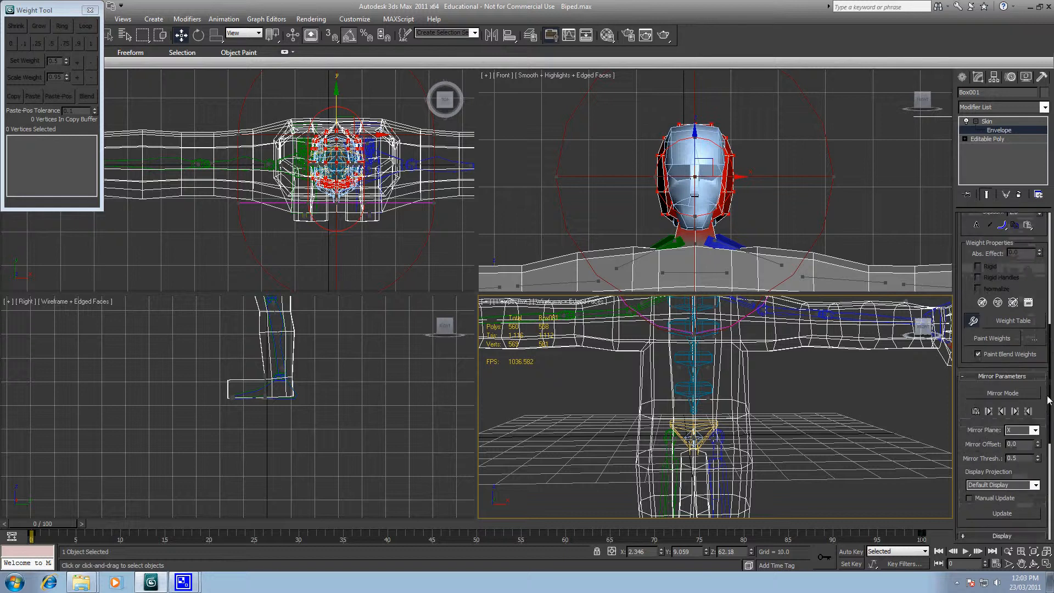
pyautogui.click(993, 356)
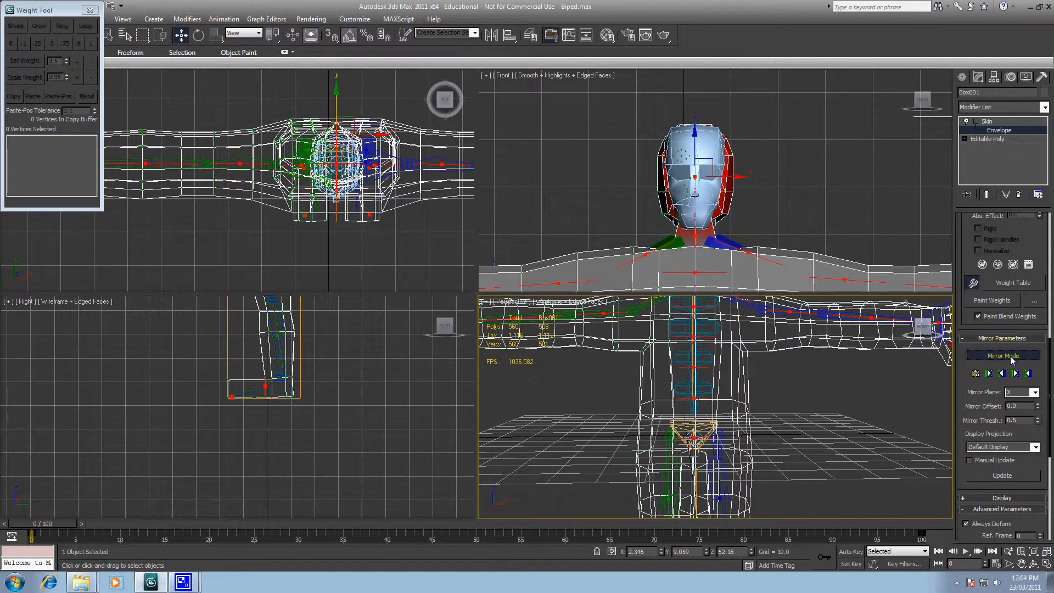
pyautogui.scroll(-2, 1013, 360)
pyautogui.scroll(-6, 843, 407)
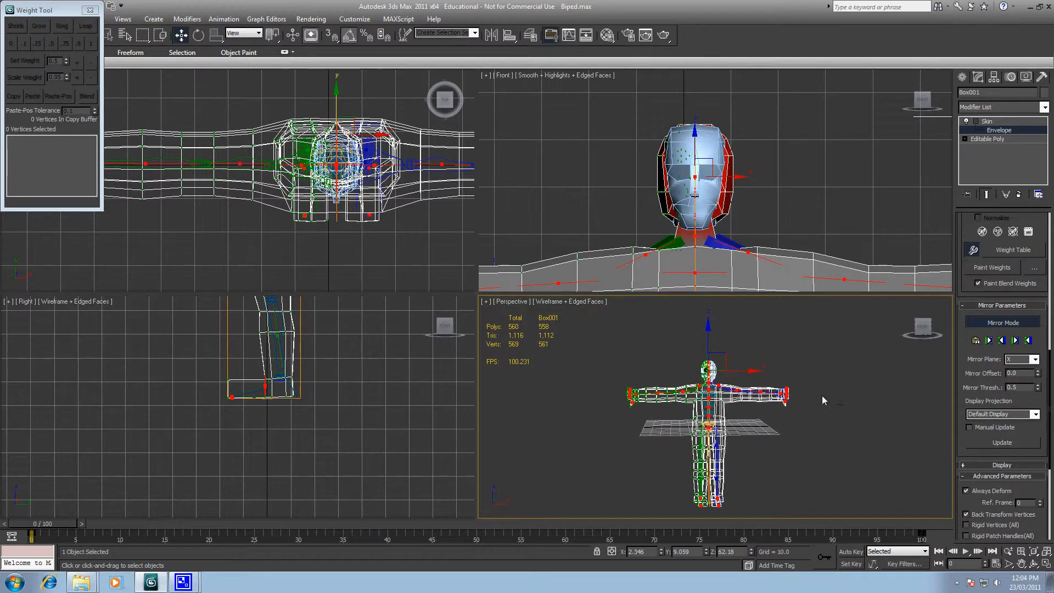
pyautogui.scroll(-5, 736, 116)
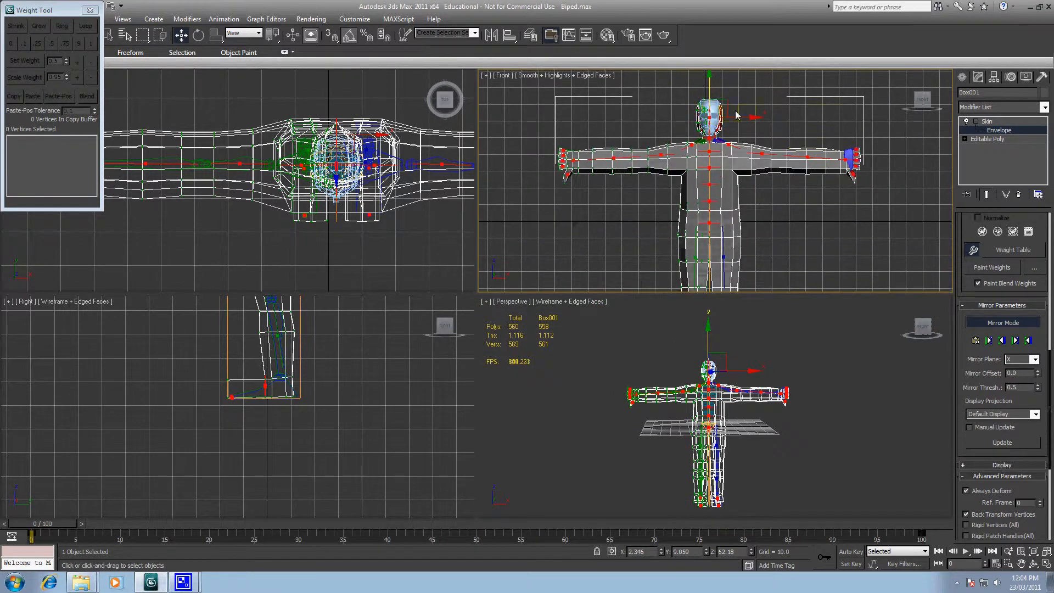
# - Mirror the skin weights by pasting the blue vertices' weights onto the green vertices, and turn Mirror Mode off
pyautogui.moveTo(804, 226); pyautogui.dragTo(779, 172, button='middle')
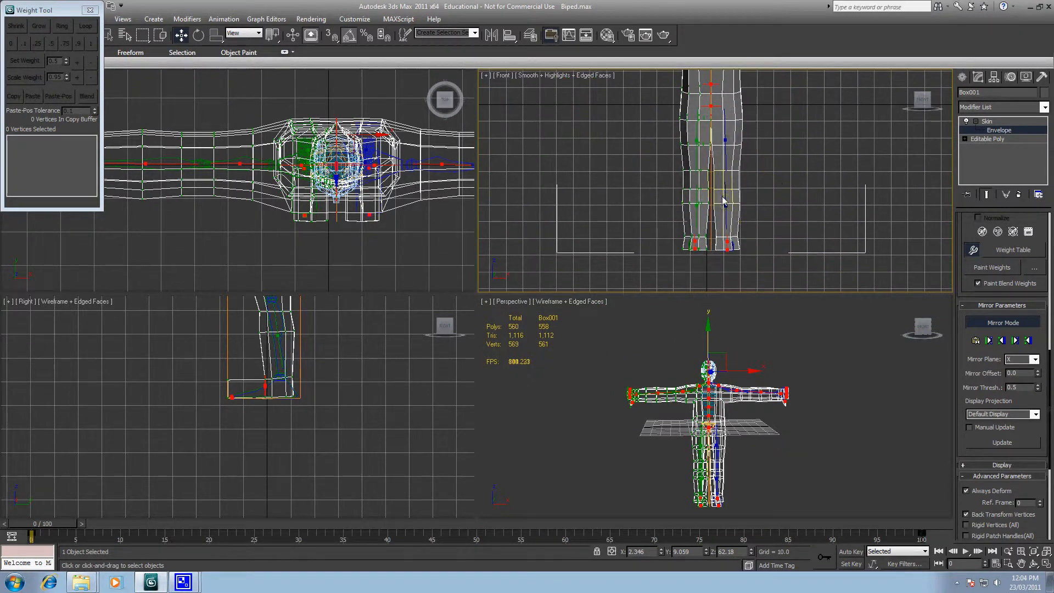
pyautogui.scroll(8, 769, 435)
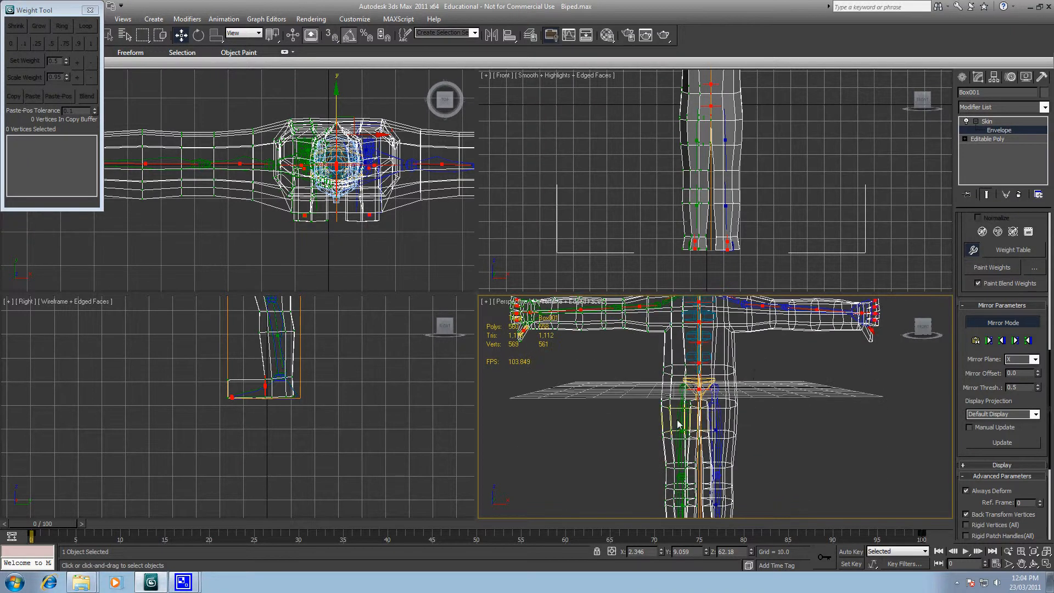
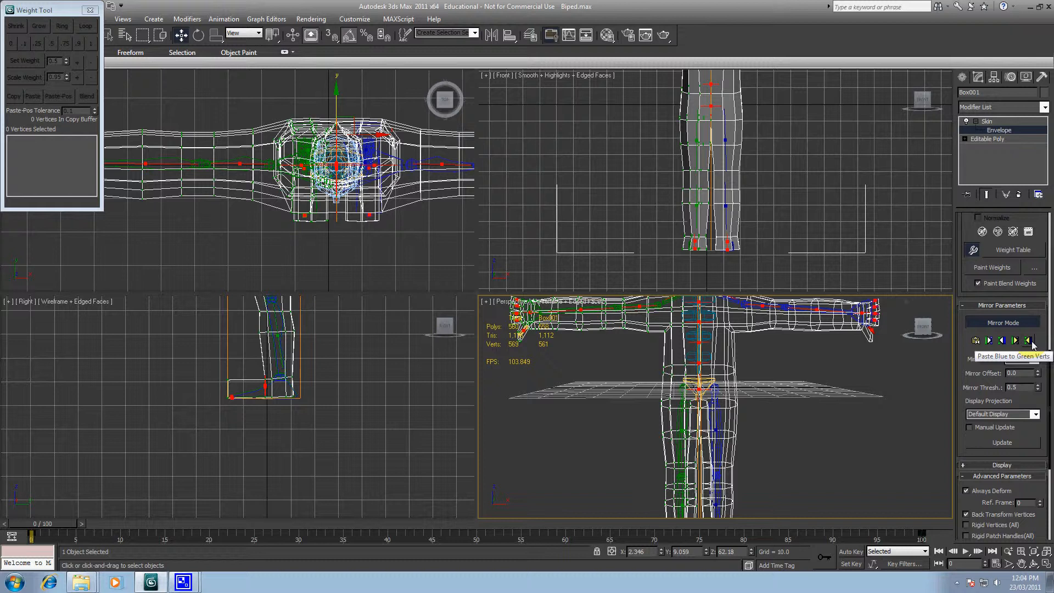
pyautogui.click(1030, 341)
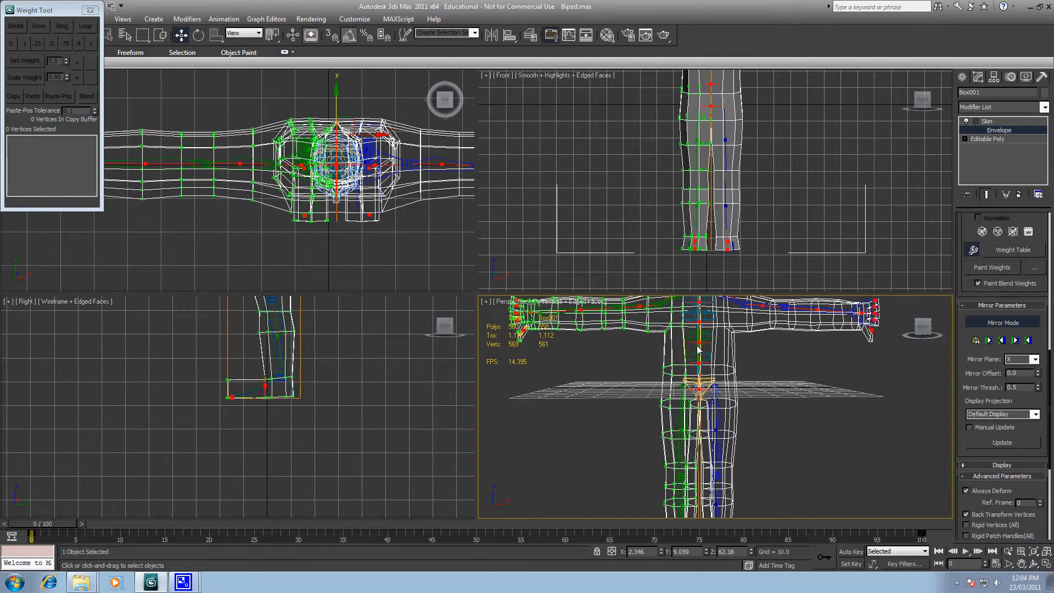
pyautogui.moveTo(642, 313); pyautogui.dragTo(735, 393, button='middle')
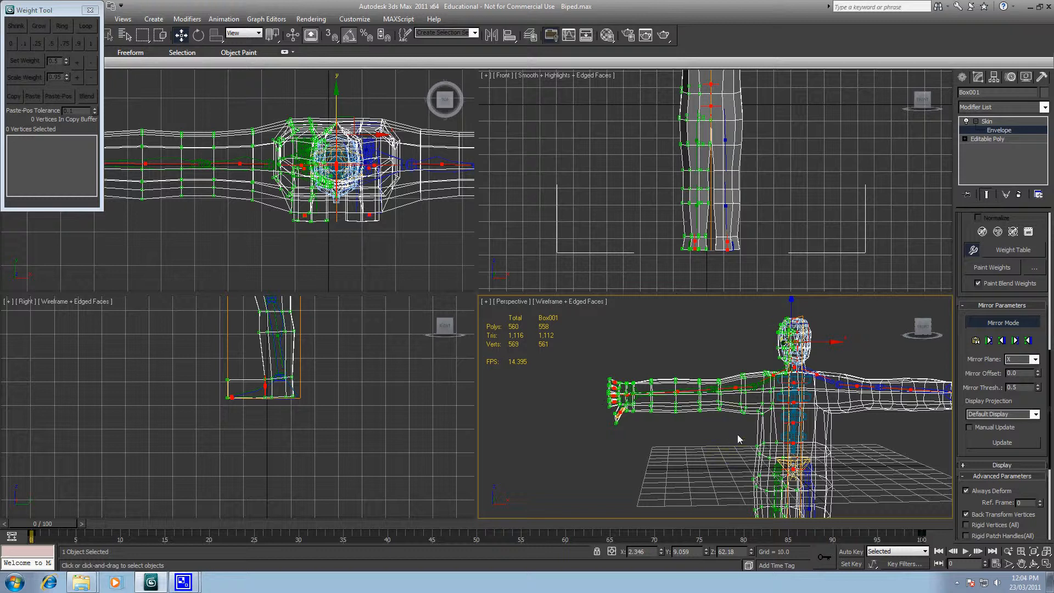
pyautogui.scroll(-3, 728, 415)
pyautogui.keyDown('alt'); pyautogui.moveTo(737, 435); pyautogui.dragTo(687, 413, button='middle'); pyautogui.keyUp('alt')
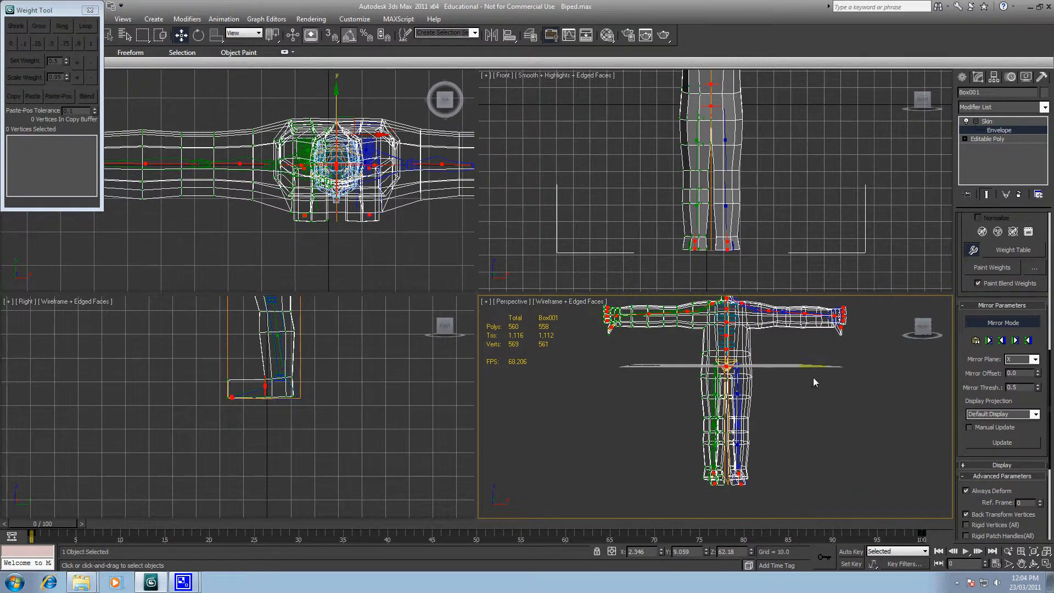
pyautogui.moveTo(814, 382); pyautogui.dragTo(822, 446, button='middle')
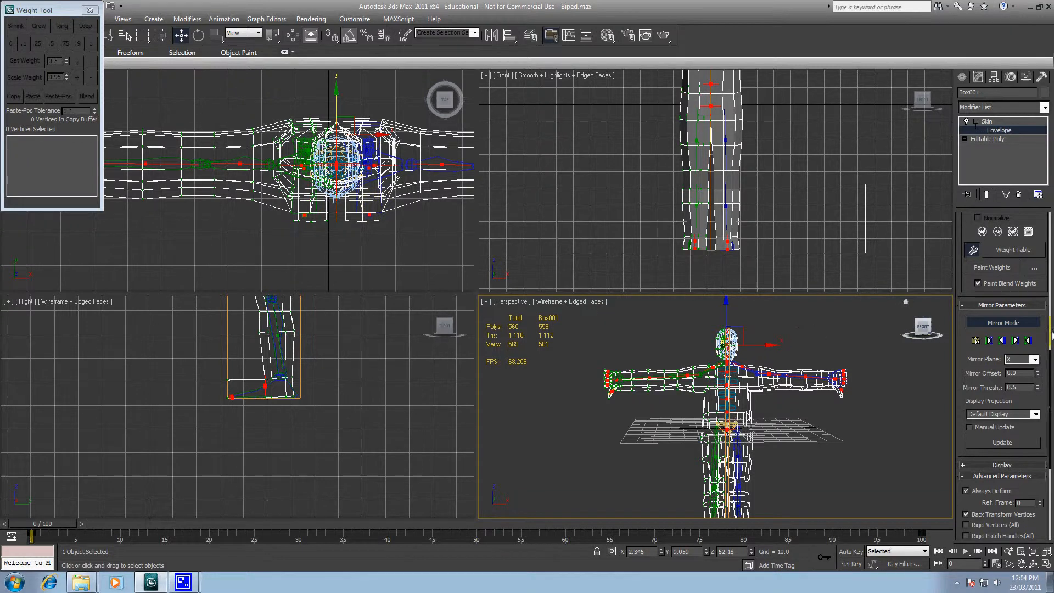
pyautogui.click(1006, 324)
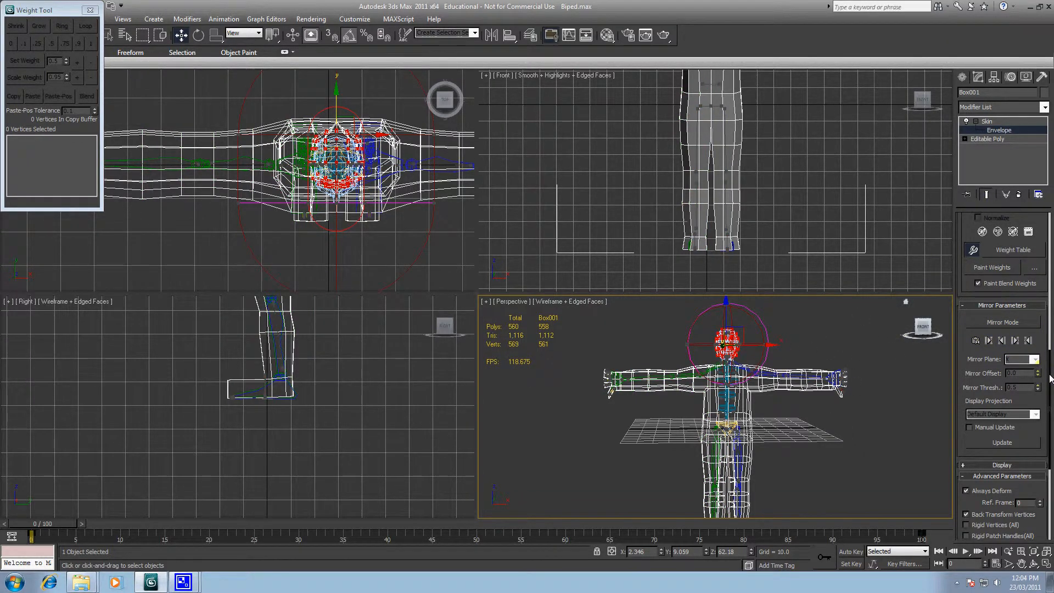
# - Leave envelope editing, select the Bip001 root object inside the pelvis and examine where it sits in the character
pyautogui.moveTo(1050, 378); pyautogui.dragTo(1046, 192)
pyautogui.click(1006, 235)
pyautogui.click(793, 445)
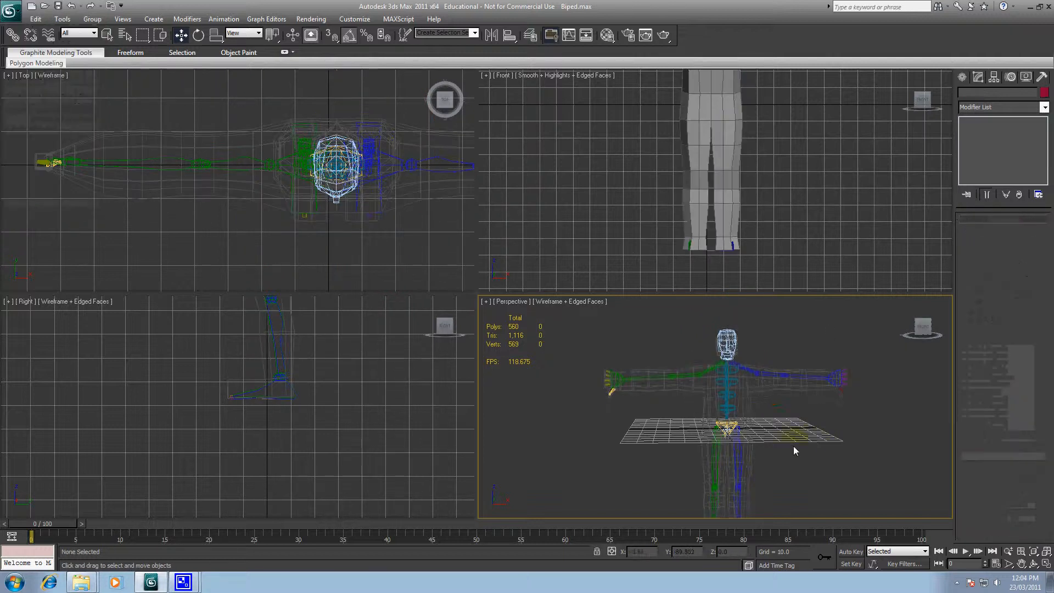
pyautogui.scroll(5, 779, 442)
pyautogui.moveTo(763, 440); pyautogui.dragTo(749, 373, button='middle')
pyautogui.click(745, 346)
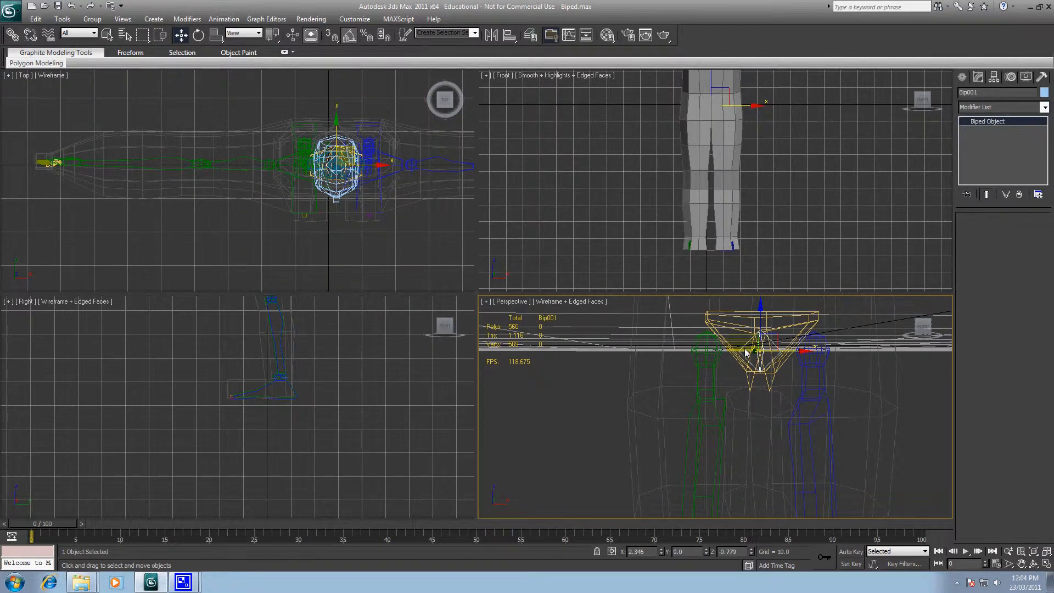
pyautogui.scroll(-4, 371, 122)
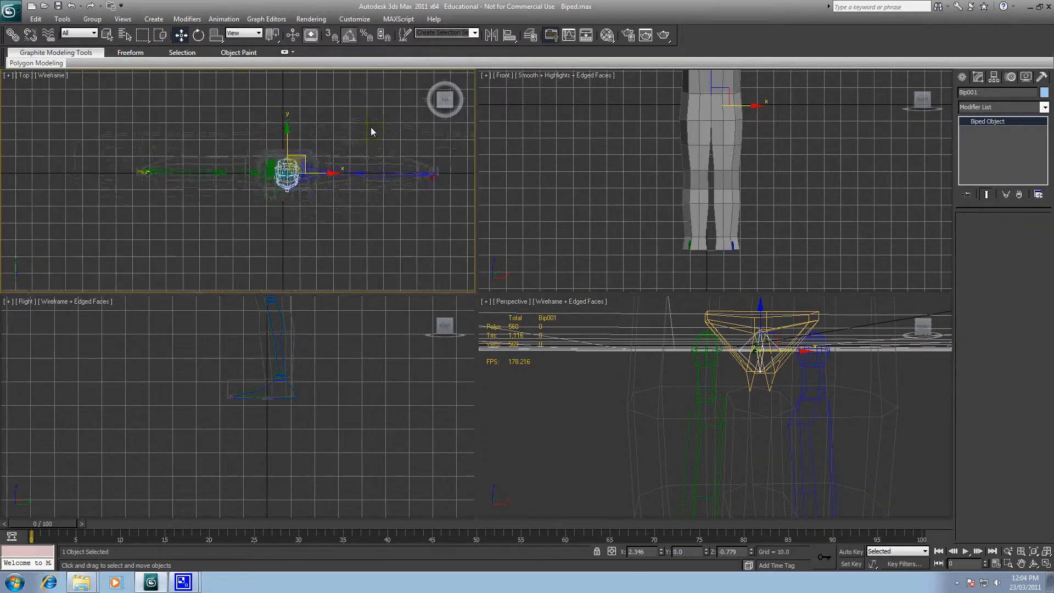
pyautogui.moveTo(278, 140)
pyautogui.mouseDown()
pyautogui.moveTo(279, 228)
pyautogui.moveTo(282, 118)
pyautogui.moveTo(284, 264)
pyautogui.moveTo(282, 111)
pyautogui.moveTo(284, 201)
pyautogui.moveTo(280, 144)
pyautogui.mouseUp()
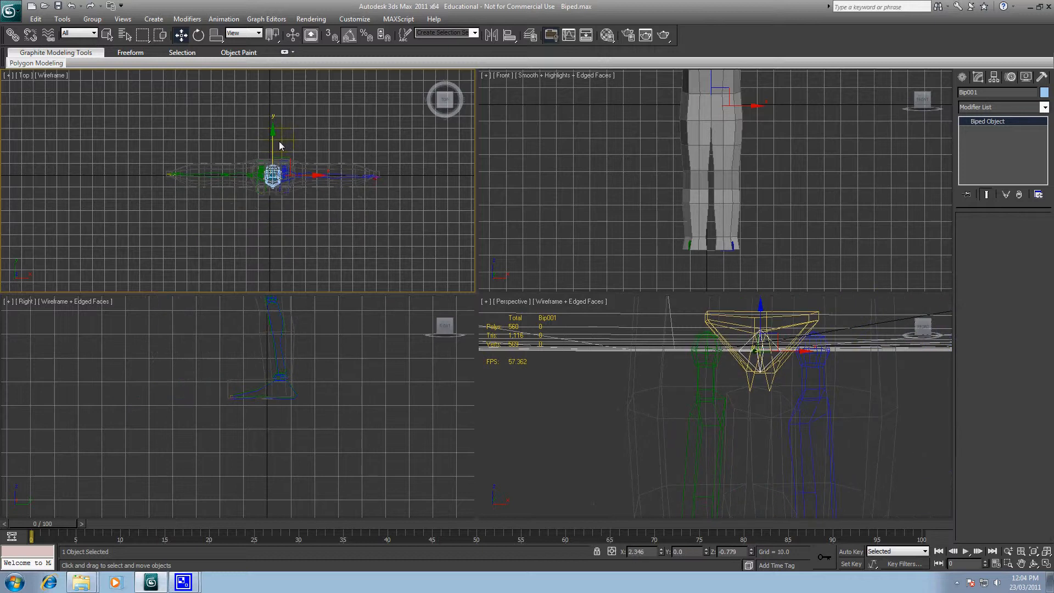
pyautogui.click(744, 356)
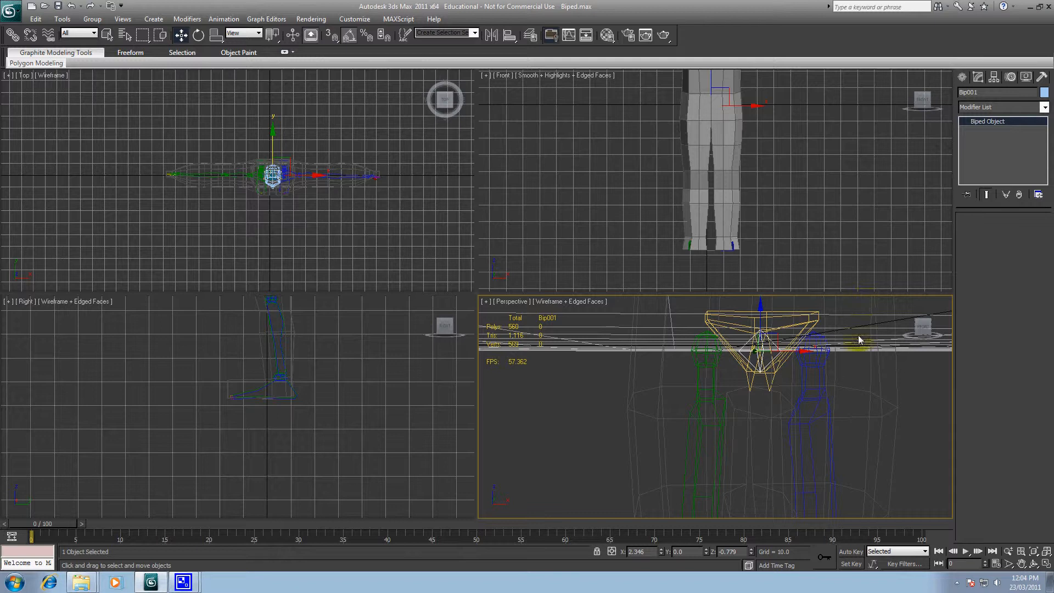
# - Reselect the body mesh, edit its Skin envelopes again and pick the Bip001 bone to show its influence
pyautogui.click(875, 357)
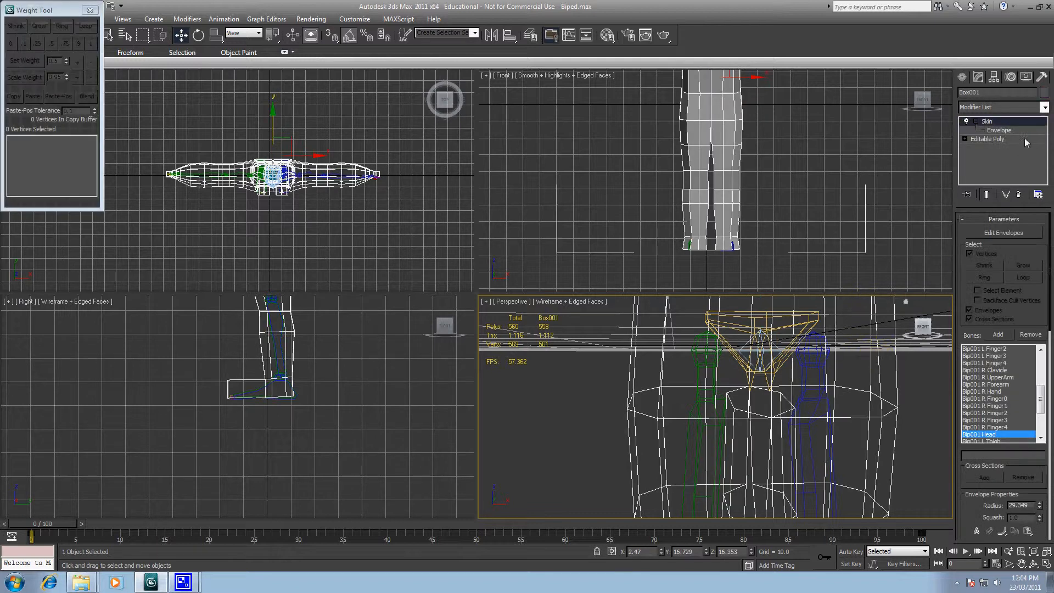
pyautogui.click(1017, 234)
pyautogui.scroll(5, 1039, 396)
pyautogui.click(993, 349)
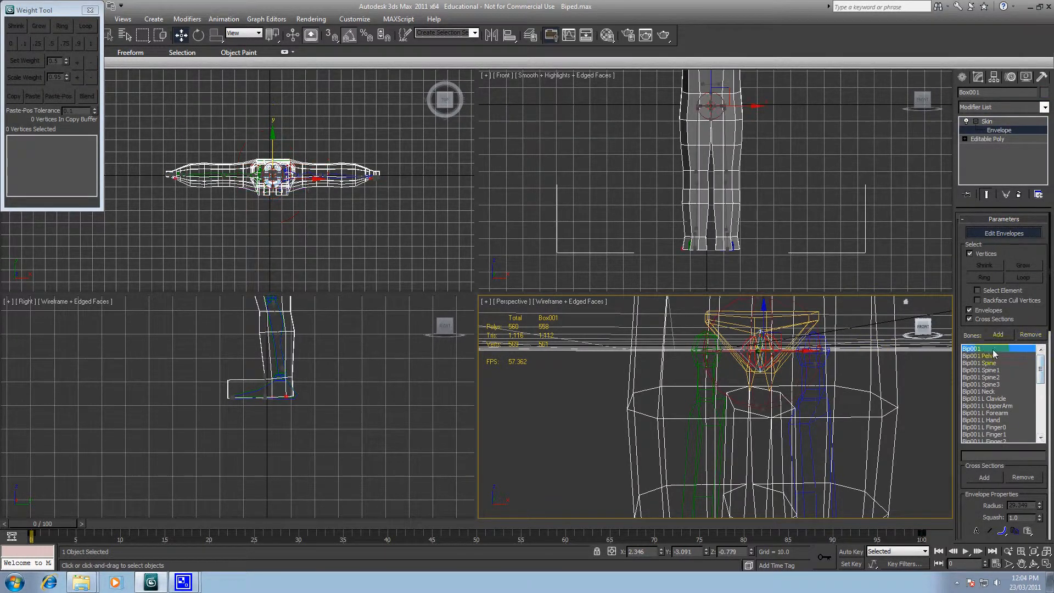
pyautogui.scroll(-10, 896, 373)
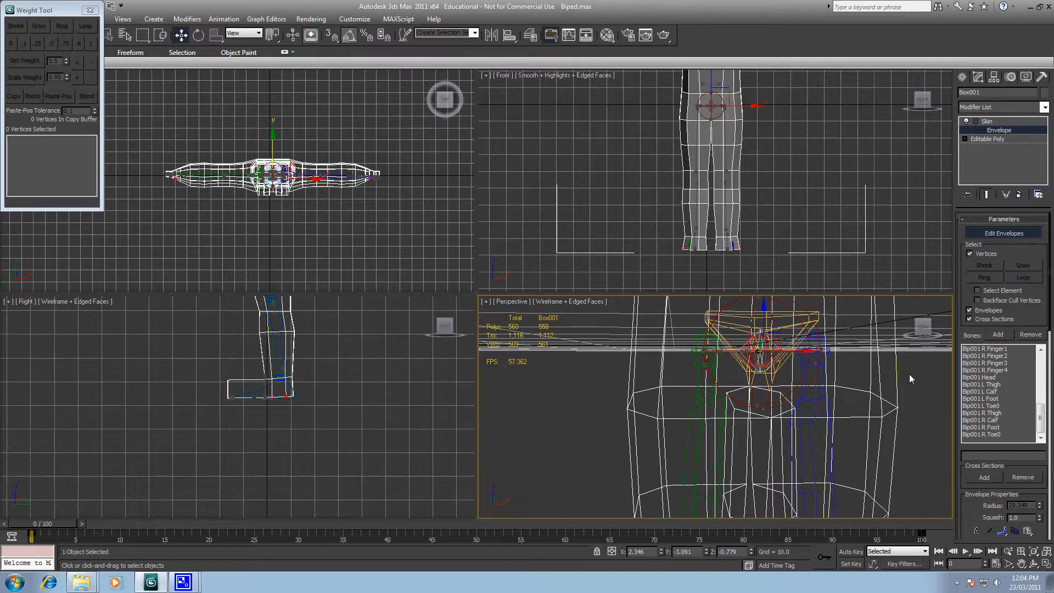
pyautogui.scroll(5, 909, 374)
pyautogui.press('z')
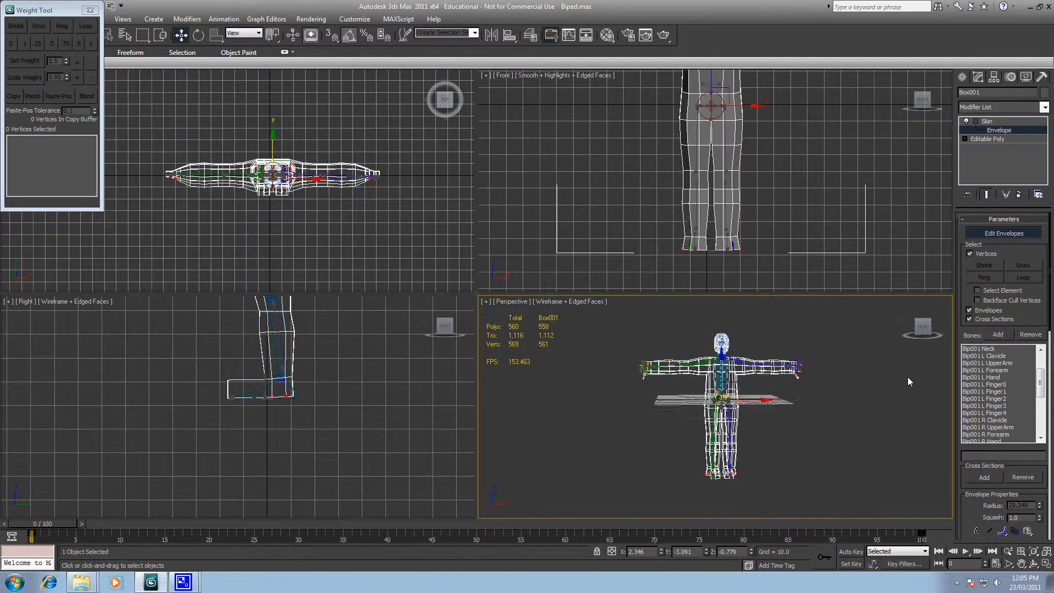
# - Weight the three Bip001-influenced vertices on the sole of the left foot at 1 to the Bip001 L Foot bone
pyautogui.scroll(8, 770, 400)
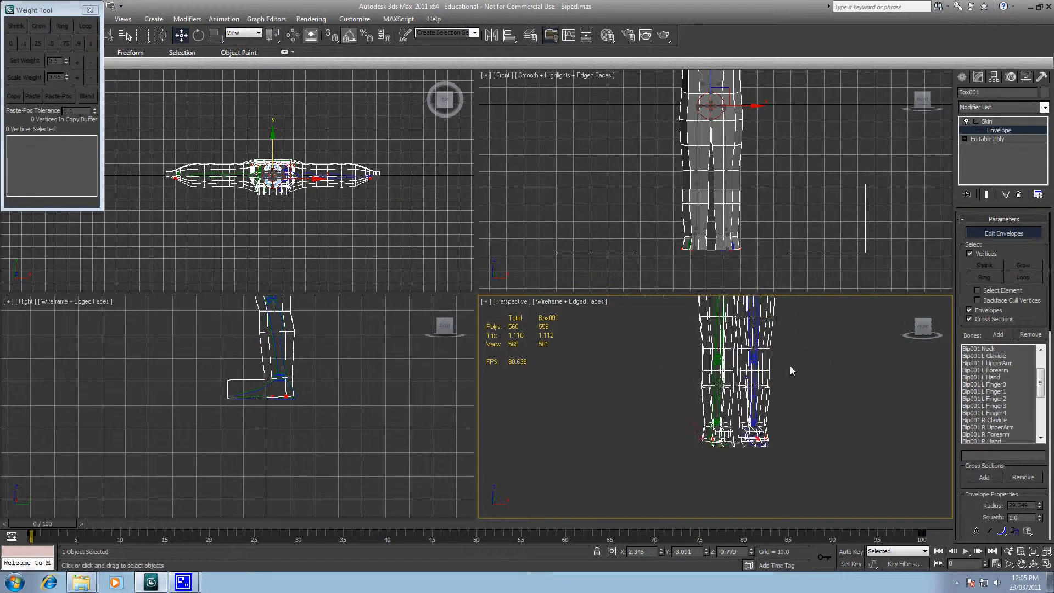
pyautogui.scroll(3, 791, 371)
pyautogui.scroll(-4, 835, 348)
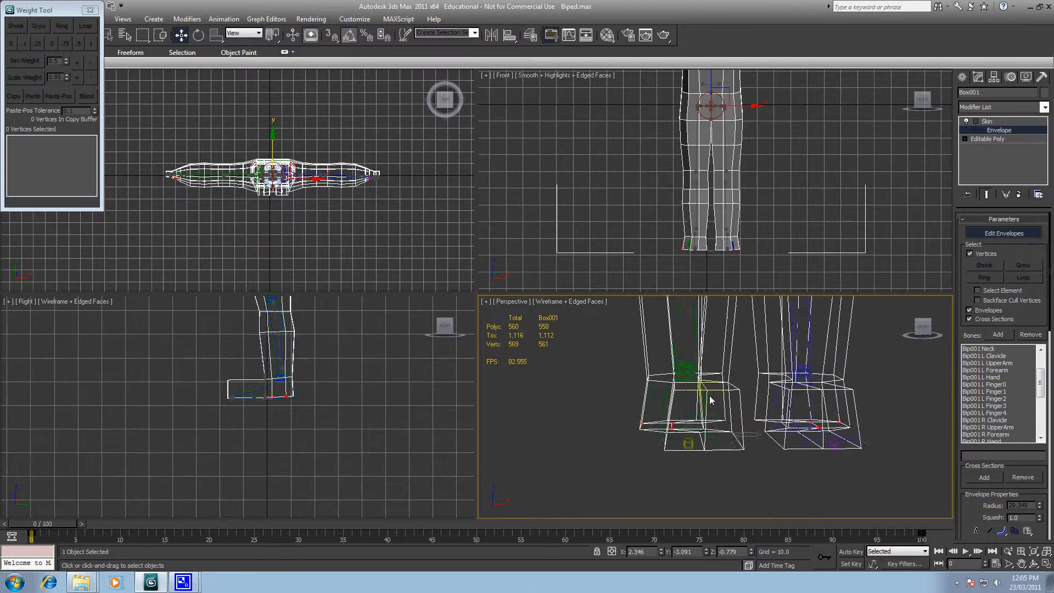
pyautogui.press('z')
pyautogui.scroll(10, 785, 337)
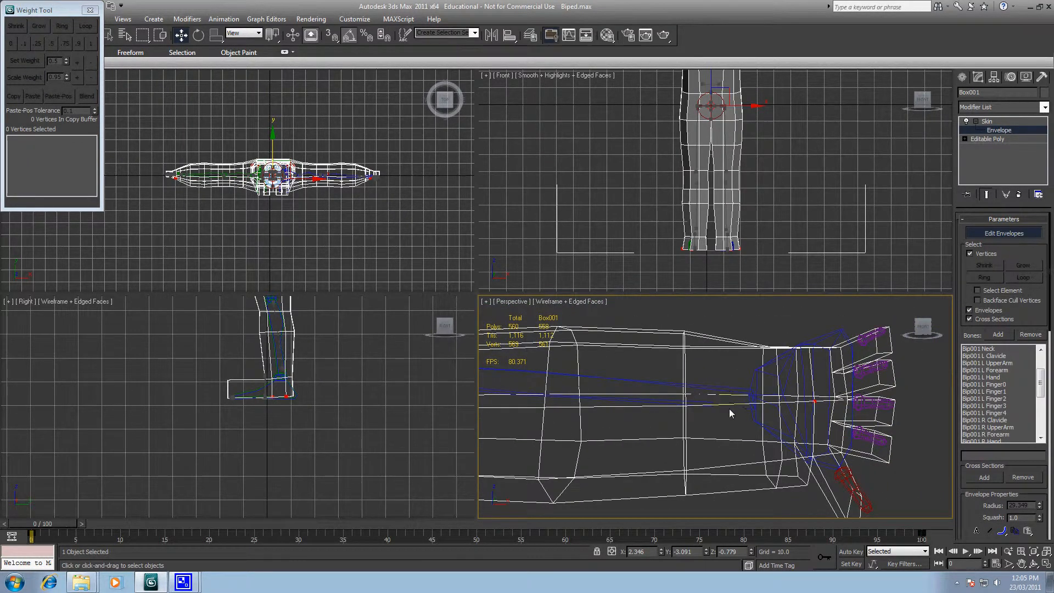
pyautogui.scroll(-10, 785, 340)
pyautogui.moveTo(697, 419); pyautogui.dragTo(793, 289, button='middle')
pyautogui.scroll(10, 706, 308)
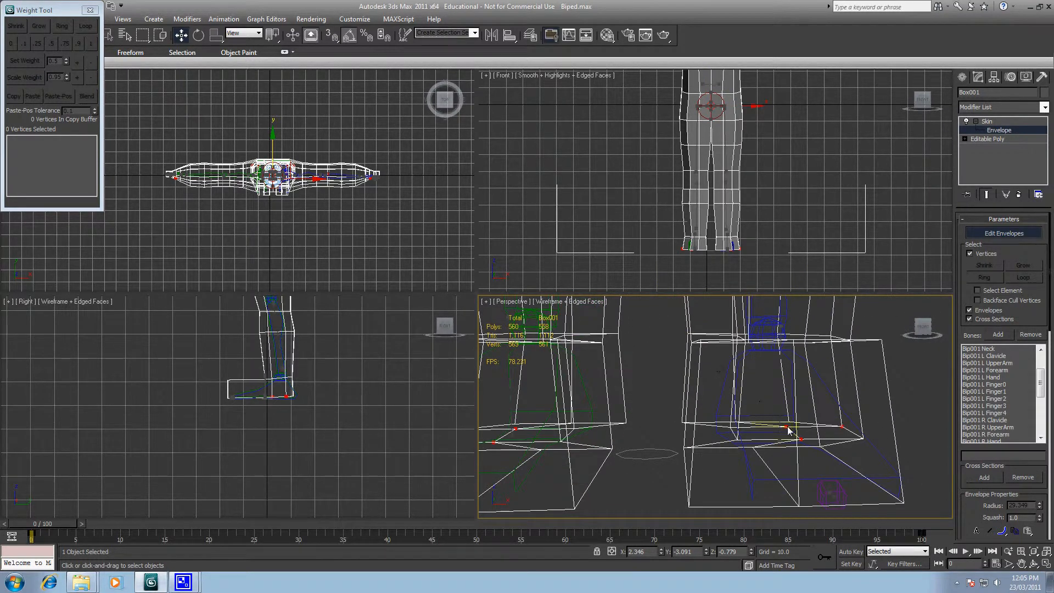
pyautogui.click(794, 439)
pyautogui.keyDown('ctrl'); pyautogui.click(829, 433); pyautogui.keyUp('ctrl')
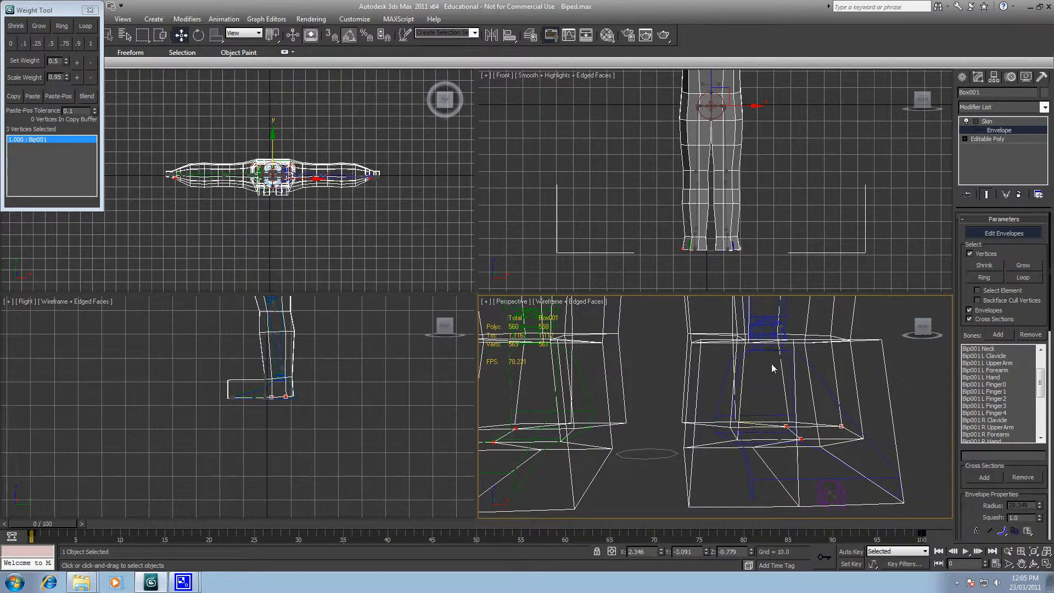
pyautogui.keyDown('alt'); pyautogui.moveTo(837, 391); pyautogui.dragTo(801, 393, button='middle'); pyautogui.keyUp('alt')
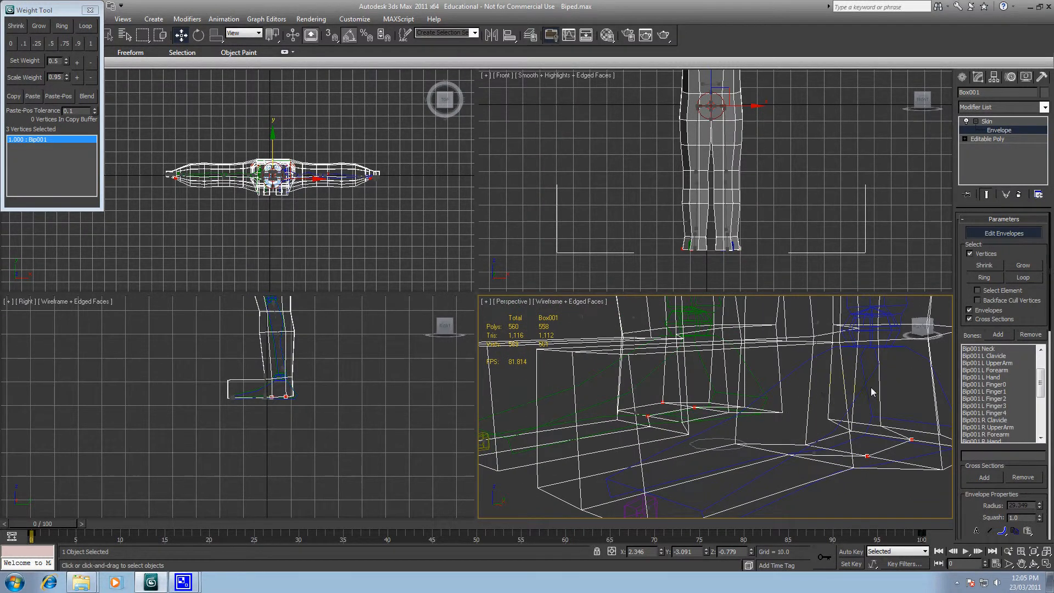
pyautogui.keyDown('alt'); pyautogui.moveTo(871, 391); pyautogui.dragTo(830, 392, button='middle'); pyautogui.keyUp('alt')
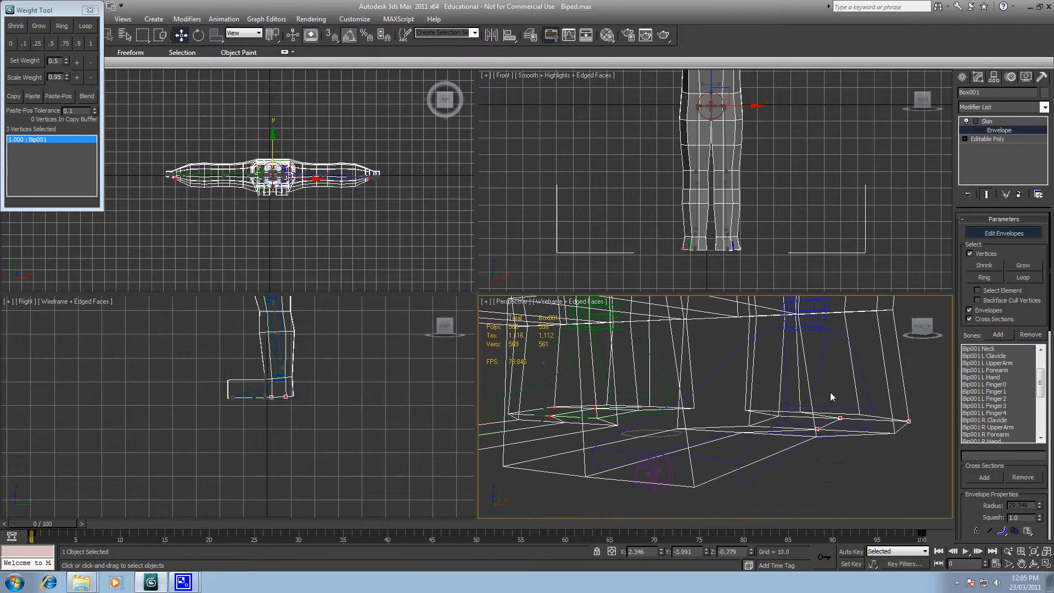
pyautogui.click(771, 427)
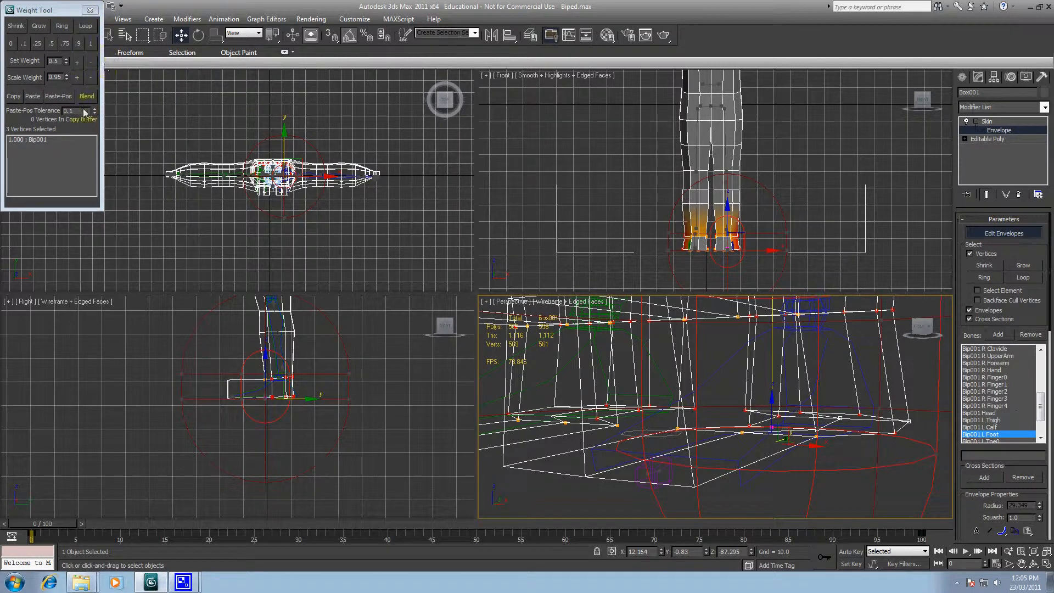
pyautogui.click(90, 43)
# - Show the Bip001 bone's influence again and weight the stray left-palm vertex at 1 to the Bip001 L Hand bone
pyautogui.keyDown('alt'); pyautogui.moveTo(768, 360); pyautogui.dragTo(739, 420, button='middle'); pyautogui.keyUp('alt')
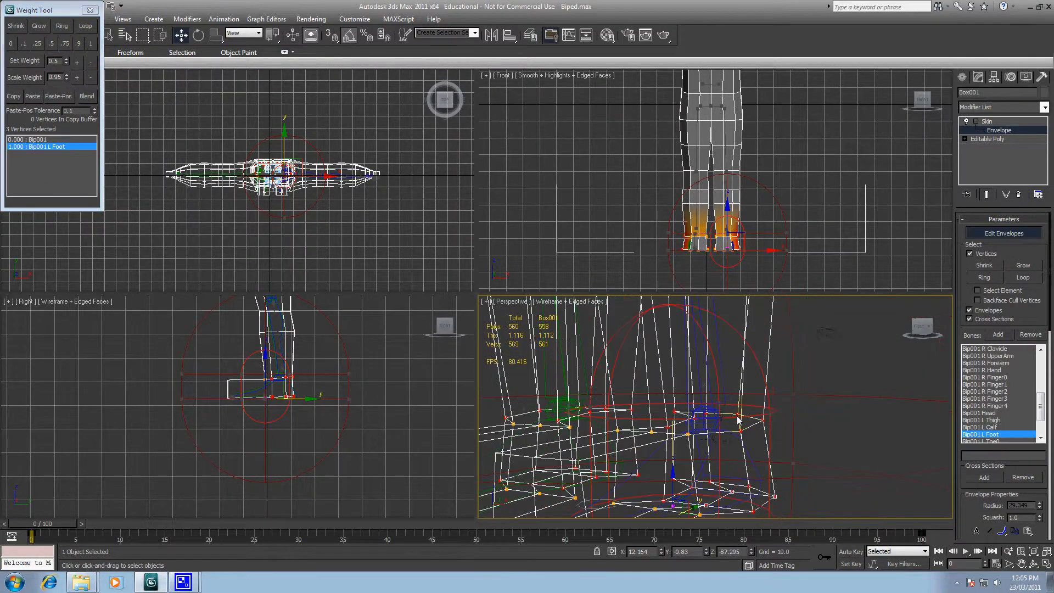
pyautogui.keyDown('alt'); pyautogui.moveTo(787, 370); pyautogui.dragTo(789, 465, button='middle'); pyautogui.keyUp('alt')
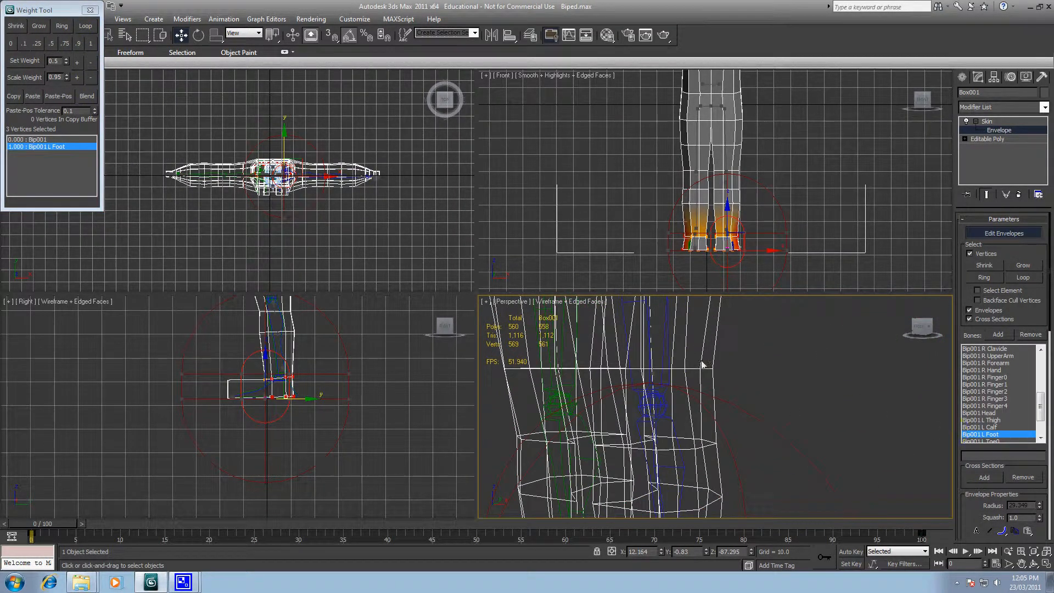
pyautogui.click(33, 139)
pyautogui.moveTo(806, 384); pyautogui.dragTo(800, 553, button='middle')
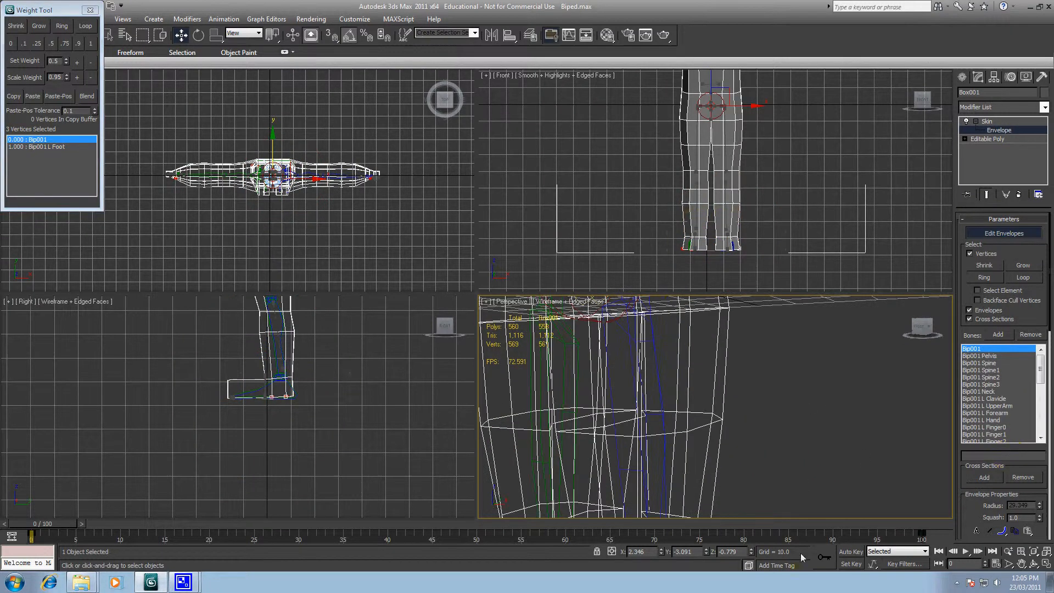
pyautogui.moveTo(794, 351); pyautogui.dragTo(788, 479, button='middle')
pyautogui.keyDown('alt'); pyautogui.moveTo(690, 432); pyautogui.dragTo(726, 433, button='middle'); pyautogui.keyUp('alt')
pyautogui.scroll(-5, 727, 432)
pyautogui.moveTo(758, 329); pyautogui.dragTo(652, 405, button='middle')
pyautogui.scroll(8, 755, 417)
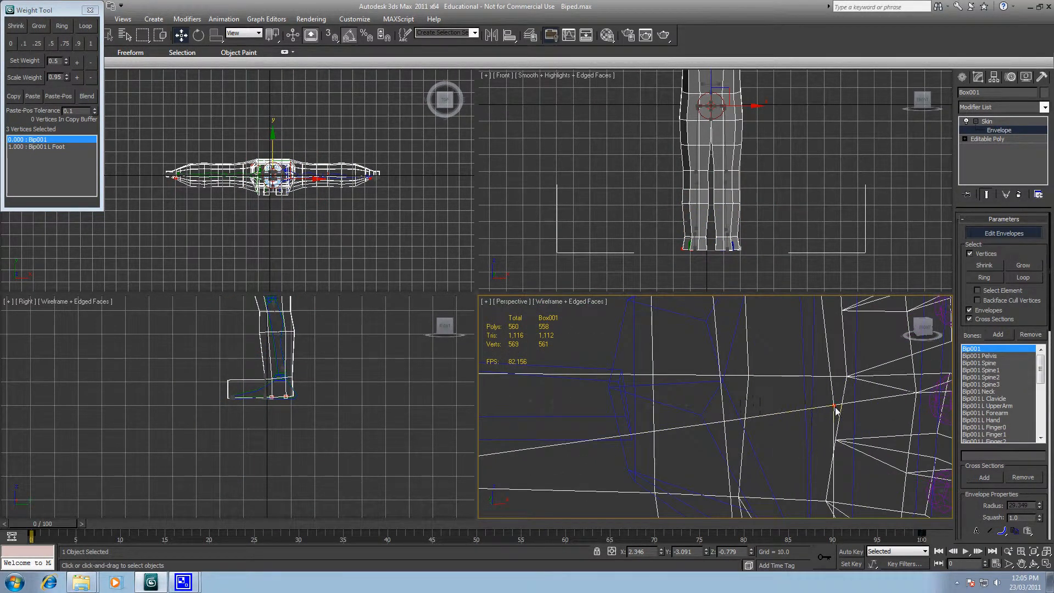
pyautogui.click(834, 407)
pyautogui.scroll(-4, 826, 416)
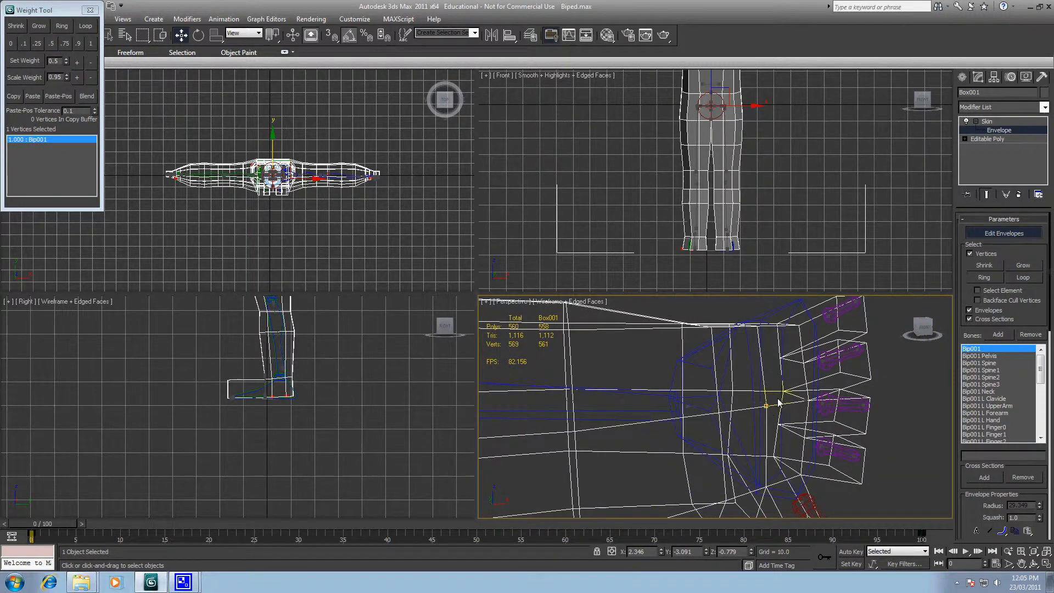
pyautogui.click(781, 402)
pyautogui.click(90, 44)
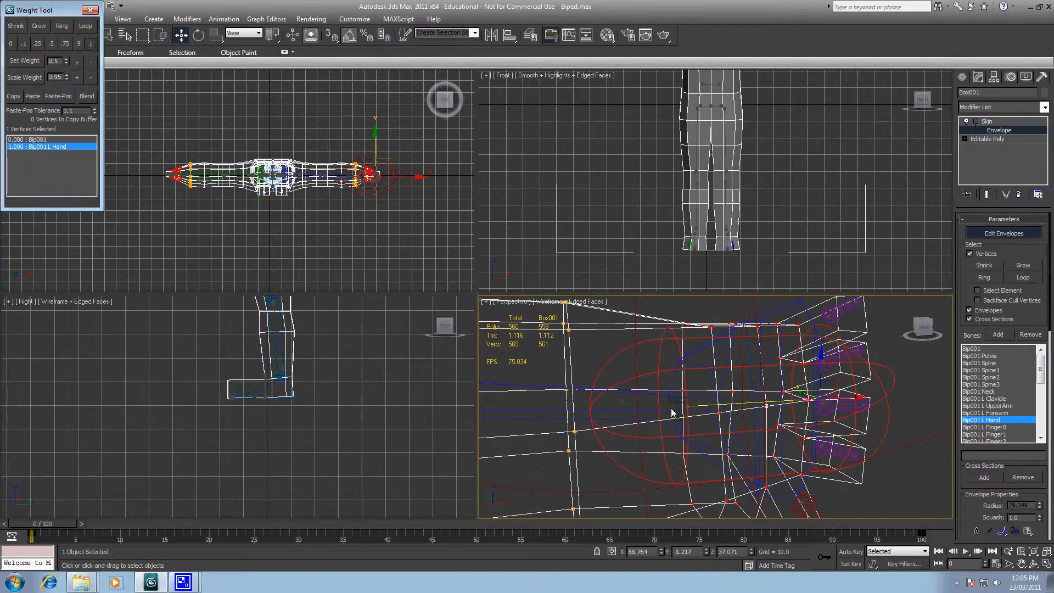
pyautogui.click(894, 386)
# - Select all vertices on the character's left half and turn Mirror Mode on again
pyautogui.scroll(-7, 868, 385)
pyautogui.scroll(-3, 783, 380)
pyautogui.moveTo(789, 346); pyautogui.dragTo(792, 310, button='middle')
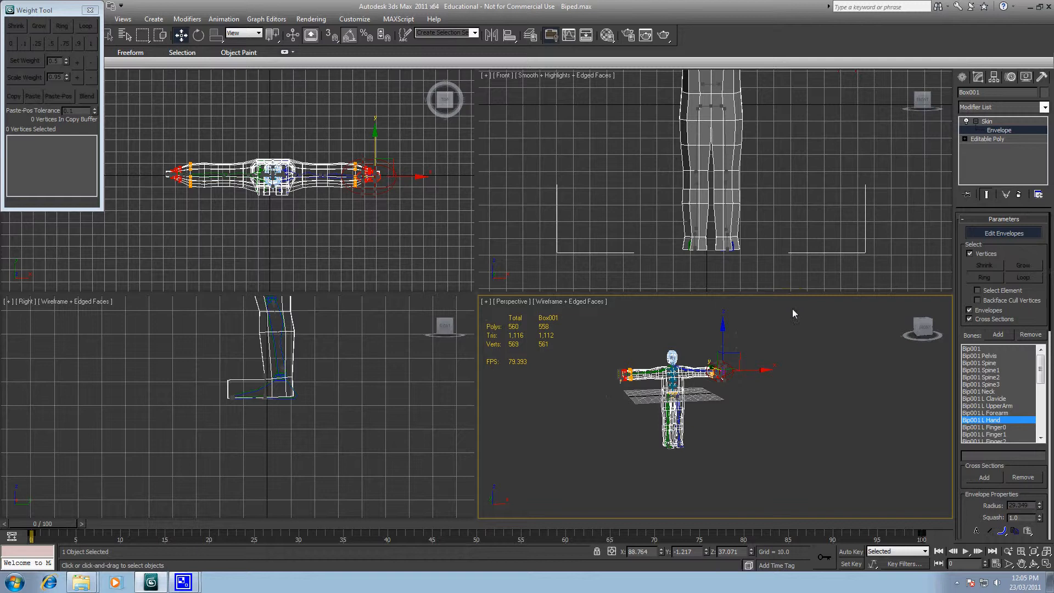
pyautogui.moveTo(780, 337); pyautogui.dragTo(680, 480)
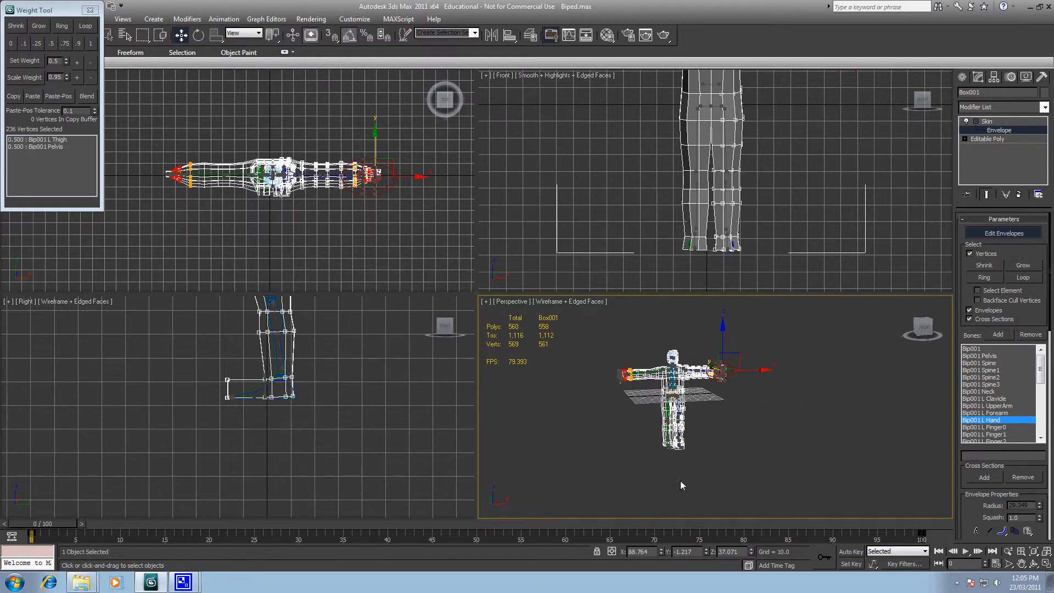
pyautogui.moveTo(1050, 316); pyautogui.dragTo(1049, 554)
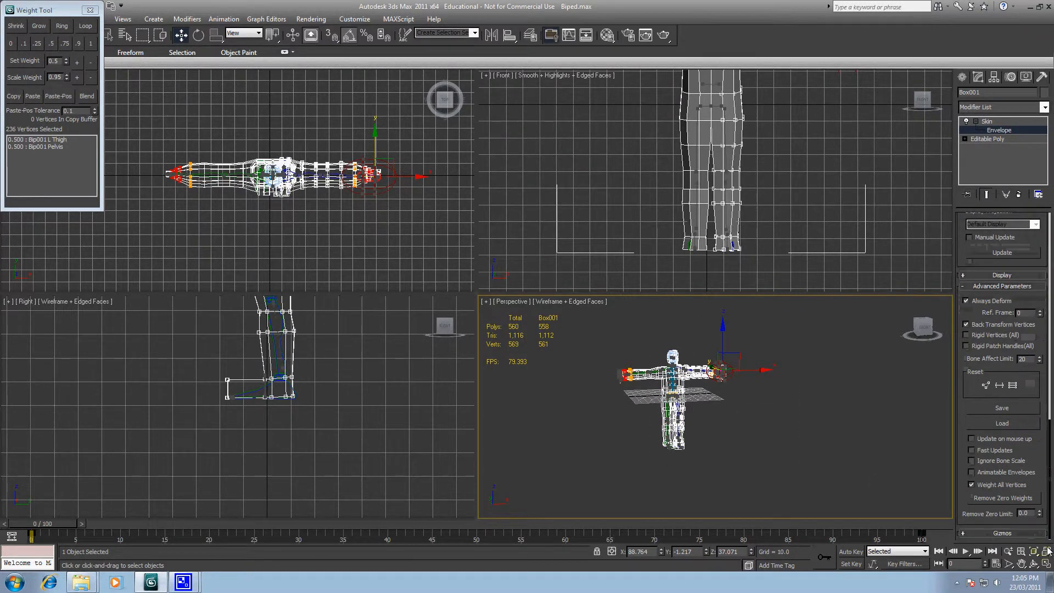
pyautogui.moveTo(1050, 501); pyautogui.dragTo(1049, 407)
pyautogui.click(1019, 395)
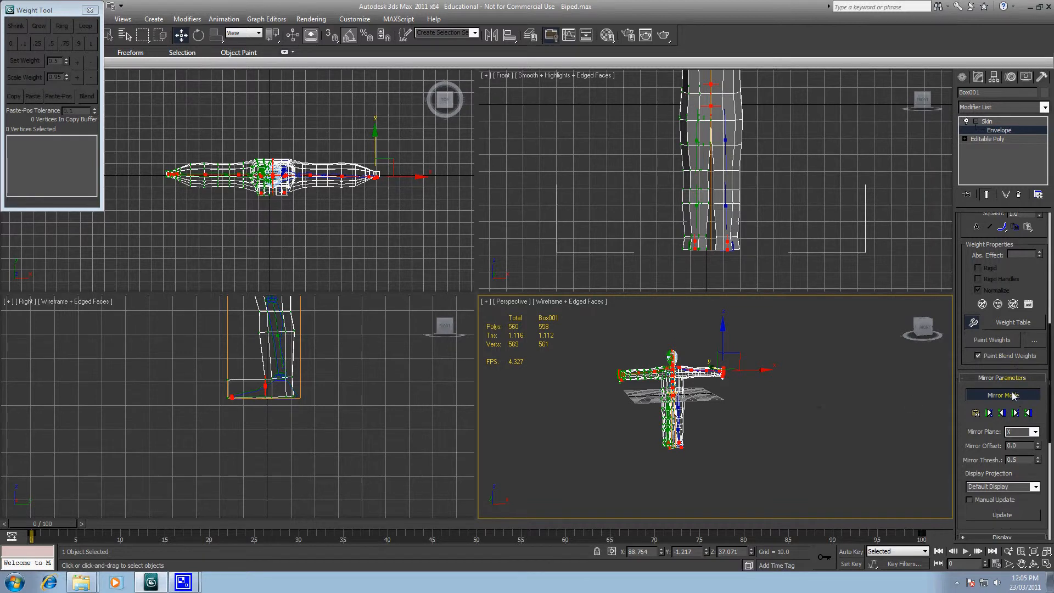
# - Turn off Mirror Mode, then leave envelope editing and show the mesh's motion settings
pyautogui.click(1012, 395)
pyautogui.scroll(5, 800, 404)
pyautogui.scroll(-5, 694, 393)
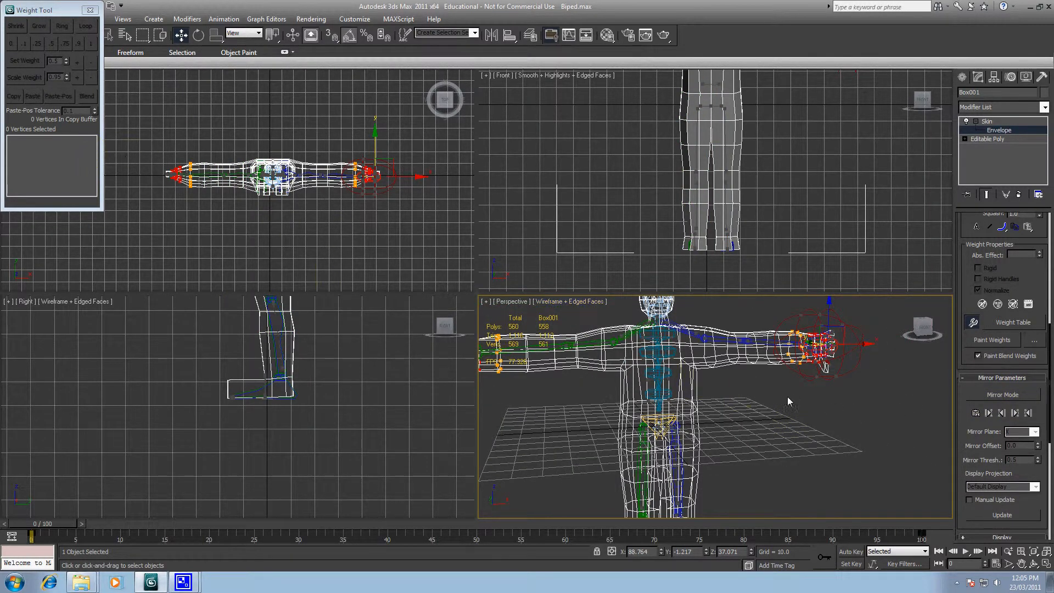
pyautogui.click(1011, 77)
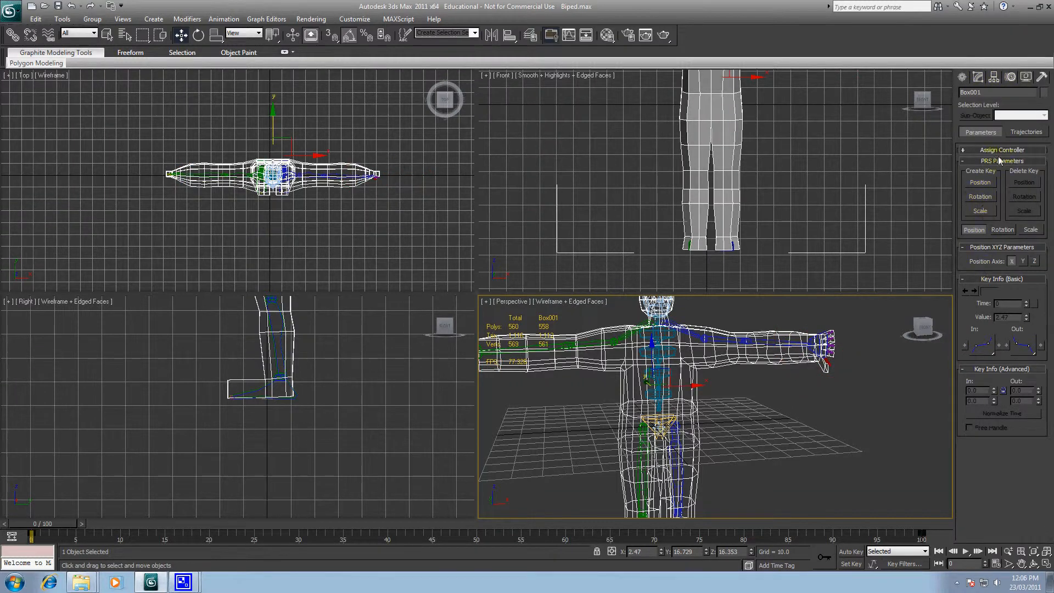
# - Select the body mesh and freeze it so only the biped bones can be picked
pyautogui.click(695, 339)
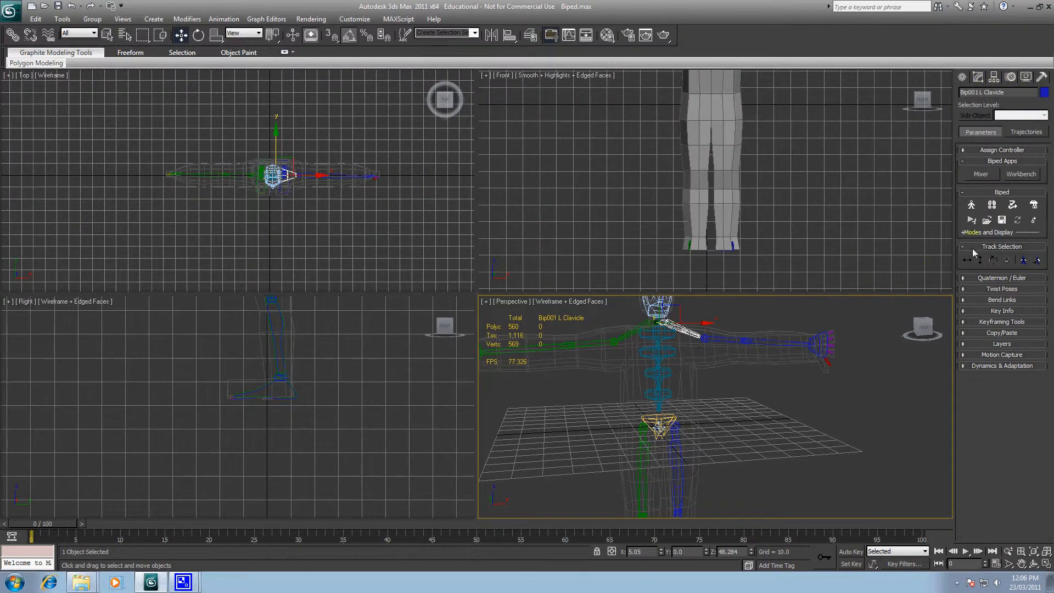
pyautogui.click(741, 359)
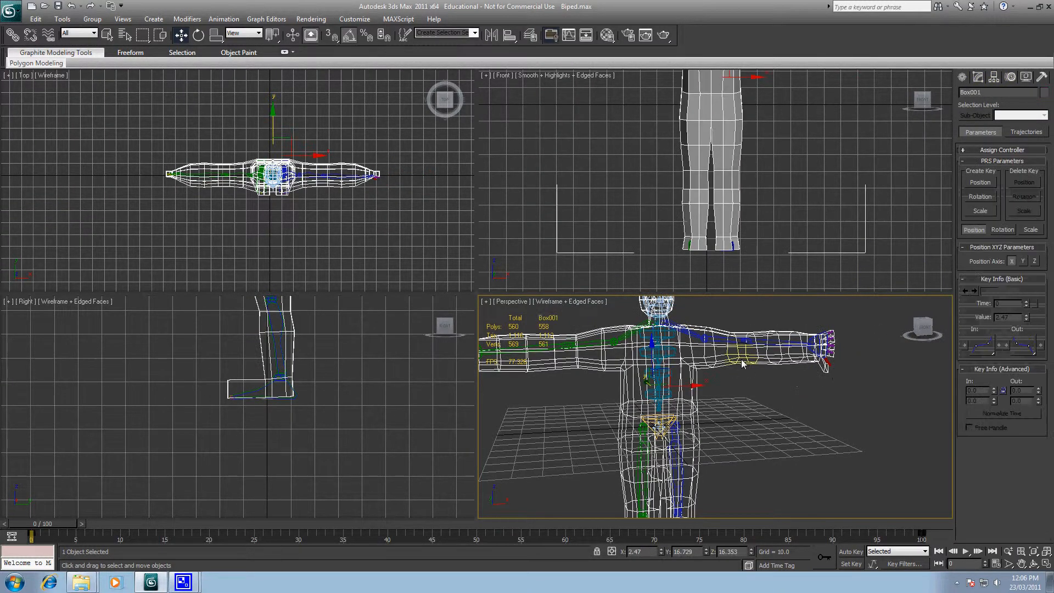
pyautogui.rightClick(741, 360)
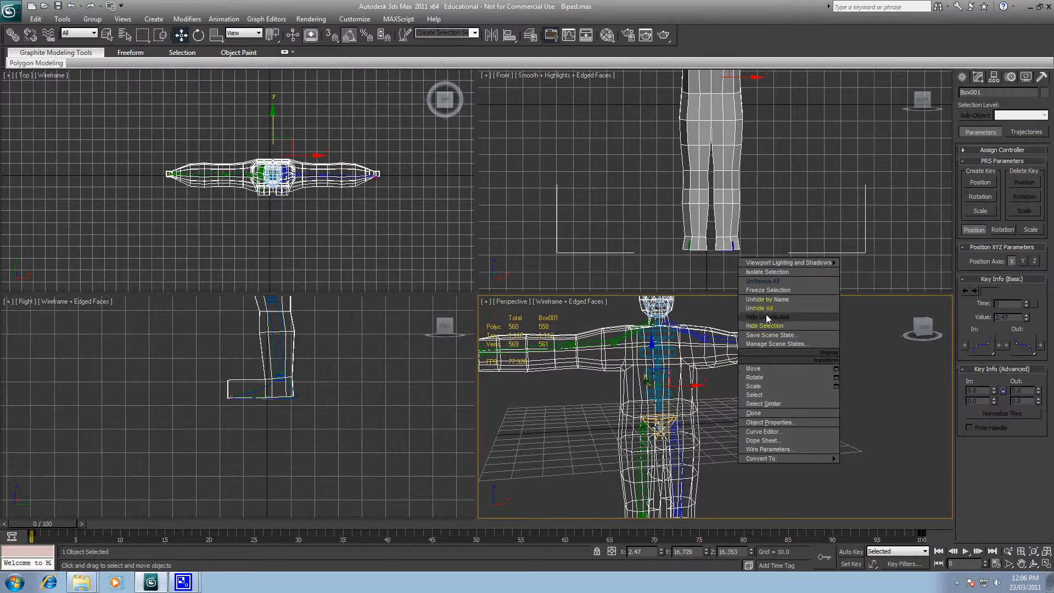
pyautogui.click(767, 289)
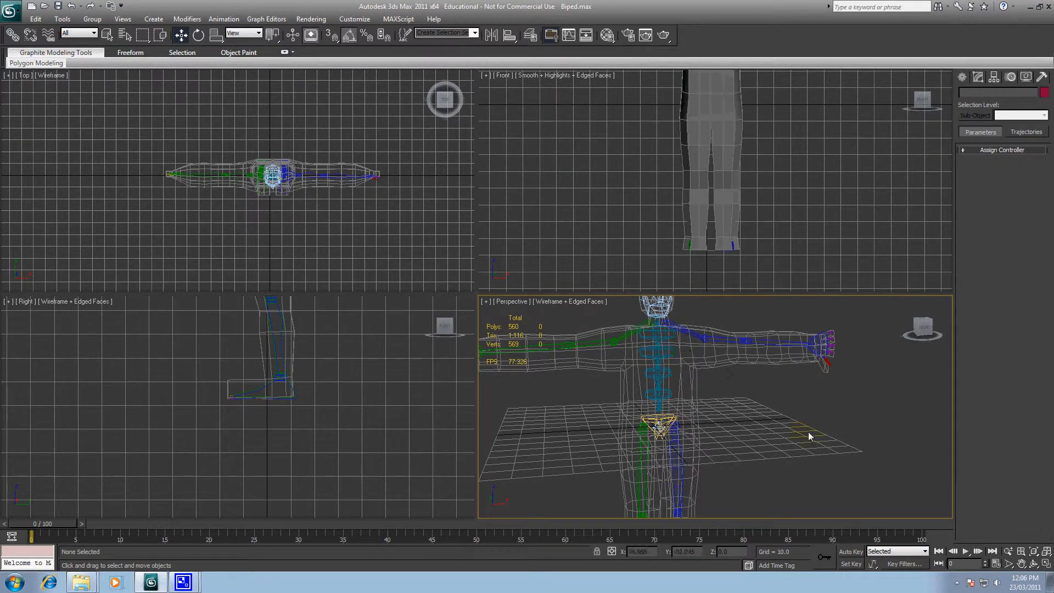
# - Move the left foot bone to test how the leg deforms, undo the move and clear the selection
pyautogui.scroll(-5, 769, 407)
pyautogui.scroll(5, 706, 407)
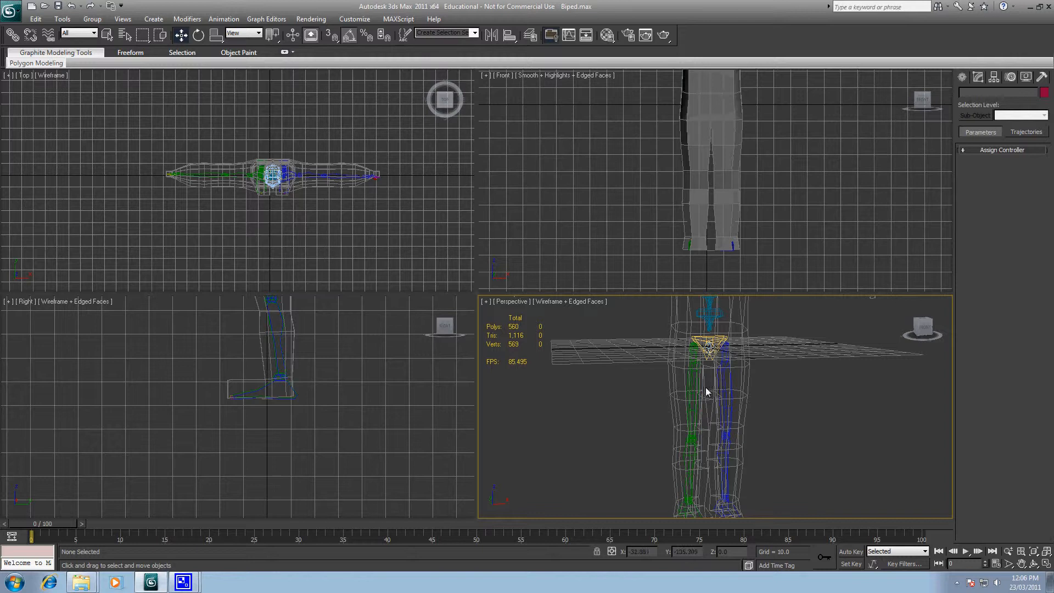
pyautogui.click(723, 513)
pyautogui.moveTo(765, 466); pyautogui.dragTo(762, 375, button='middle')
pyautogui.moveTo(762, 380); pyautogui.dragTo(742, 432)
pyautogui.hotkey('ctrl', 'z')
pyautogui.click(800, 364)
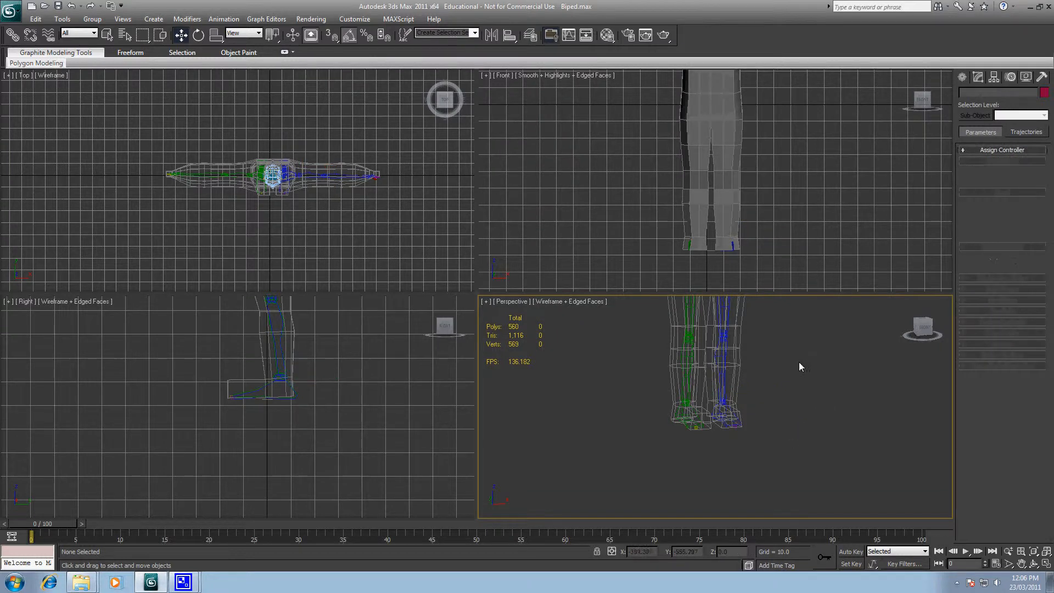
# - Move the Bip001 L Thigh bone to test the hip's deformation and undo the move
pyautogui.moveTo(784, 355); pyautogui.dragTo(776, 454, button='middle')
pyautogui.click(715, 389)
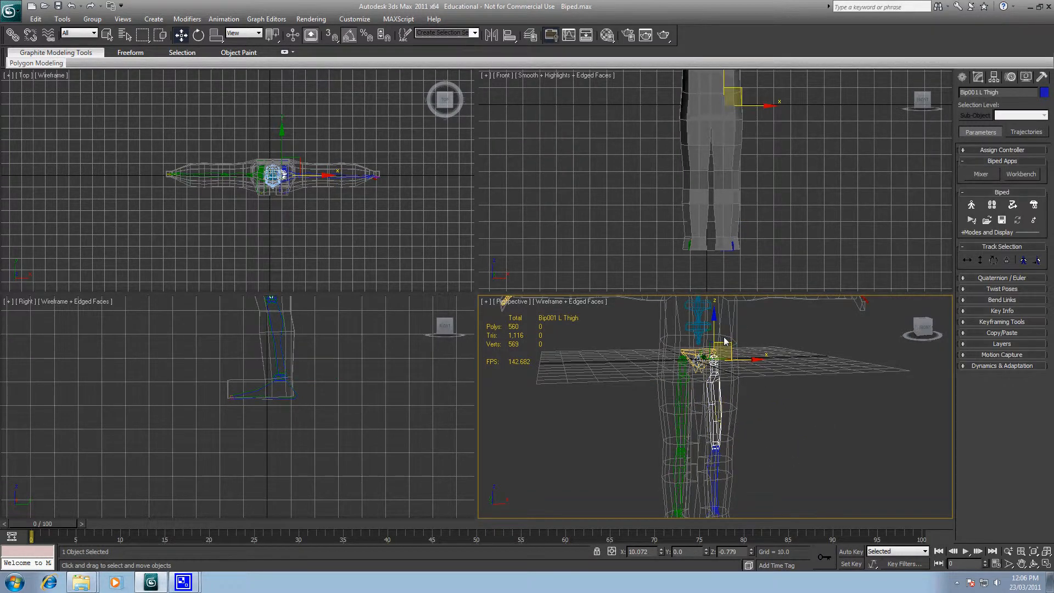
pyautogui.moveTo(745, 363); pyautogui.dragTo(746, 392)
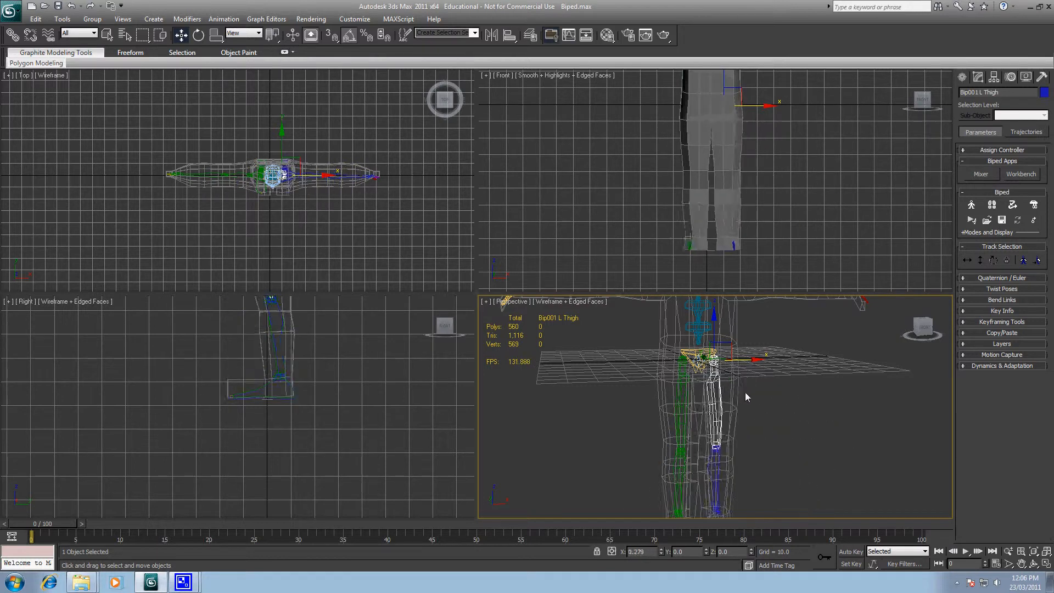
pyautogui.hotkey('ctrl', 'z')
pyautogui.hotkey('shift', 'z')
# - Try moving the Bip001 L Hand bone and rotating the Bip001 L Clavicle and Bip001 Head bones to test the upper body's deformation
pyautogui.click(852, 392)
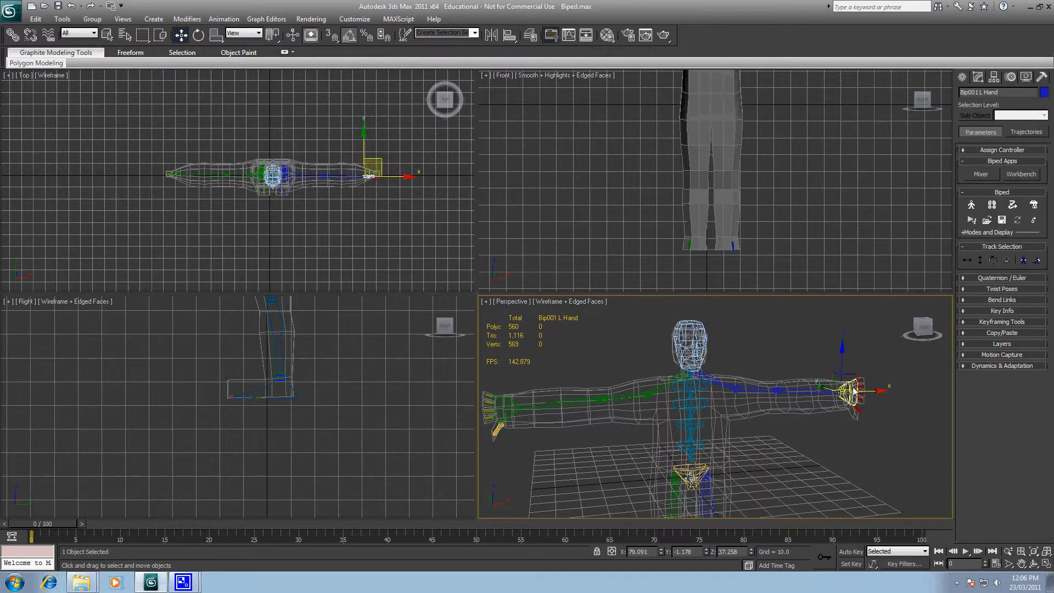
pyautogui.moveTo(843, 359); pyautogui.dragTo(867, 354)
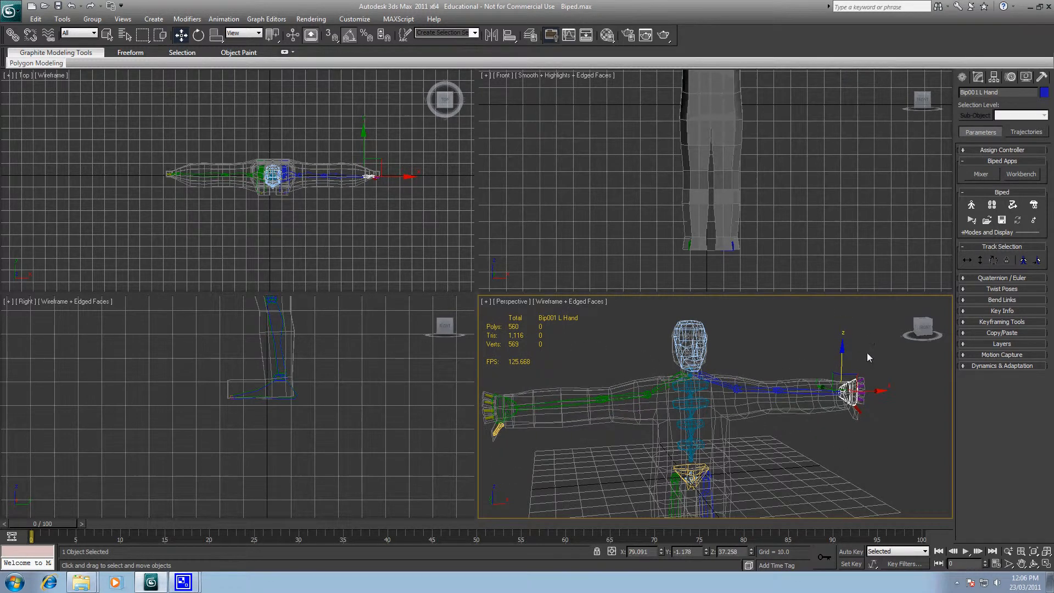
pyautogui.click(721, 384)
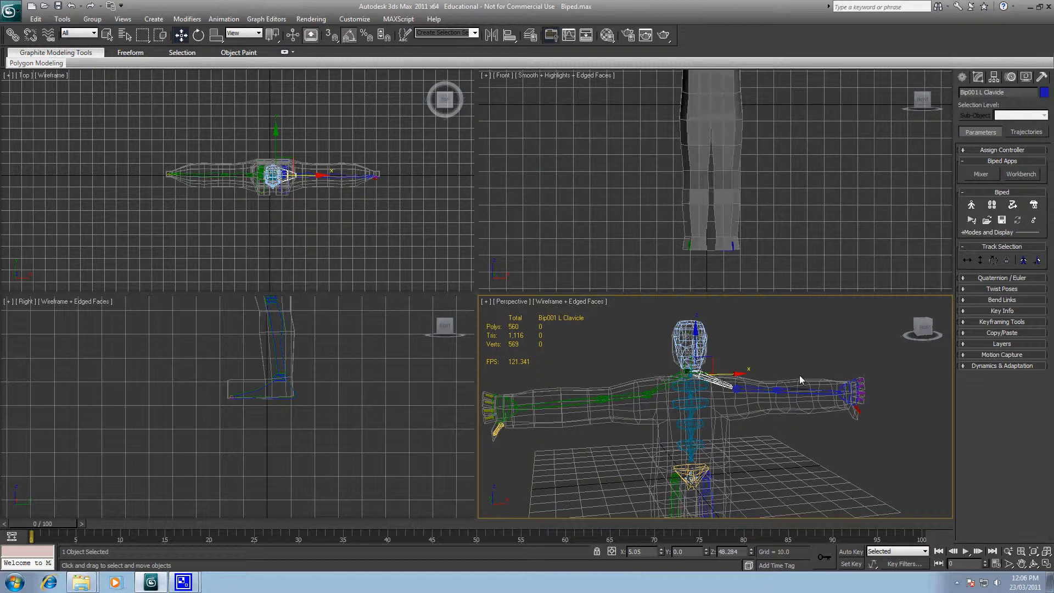
pyautogui.press('e')
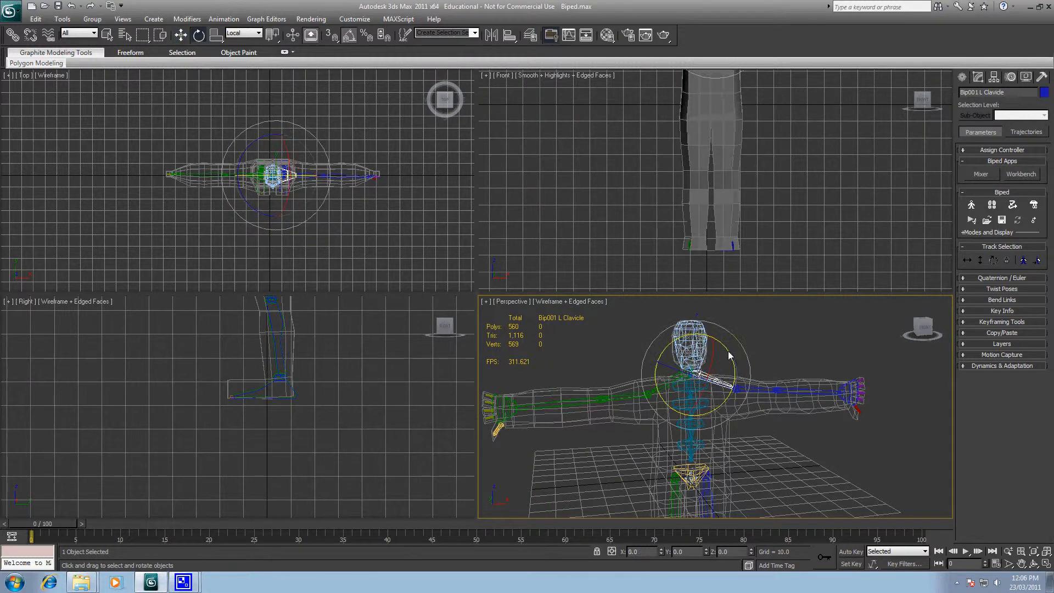
pyautogui.moveTo(734, 356); pyautogui.dragTo(720, 375)
pyautogui.click(810, 337)
pyautogui.click(696, 339)
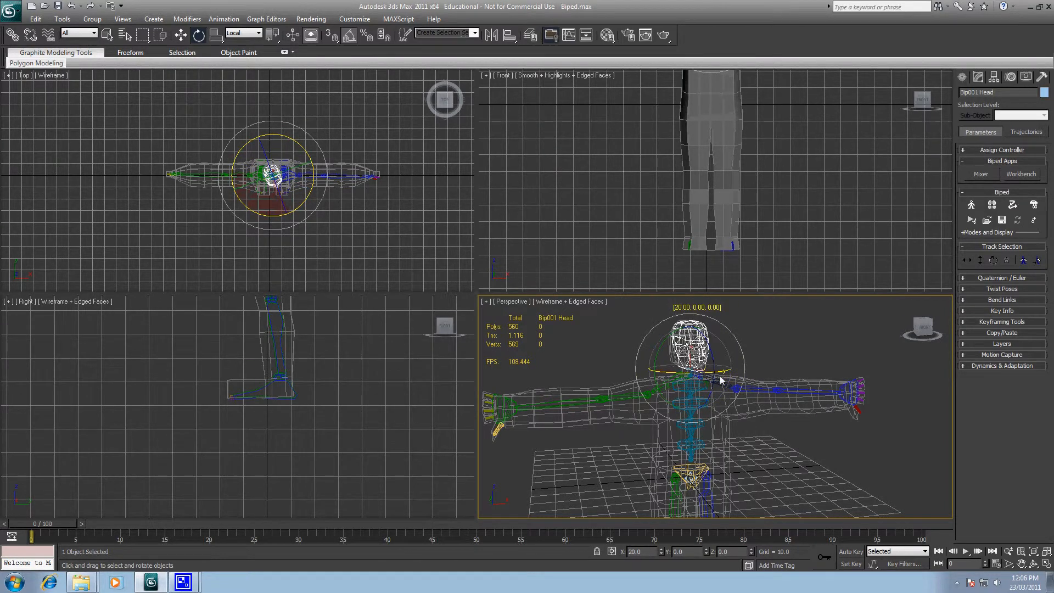
# - Select the Bip001 Spine bone and turn on Bend Links Mode
pyautogui.click(692, 452)
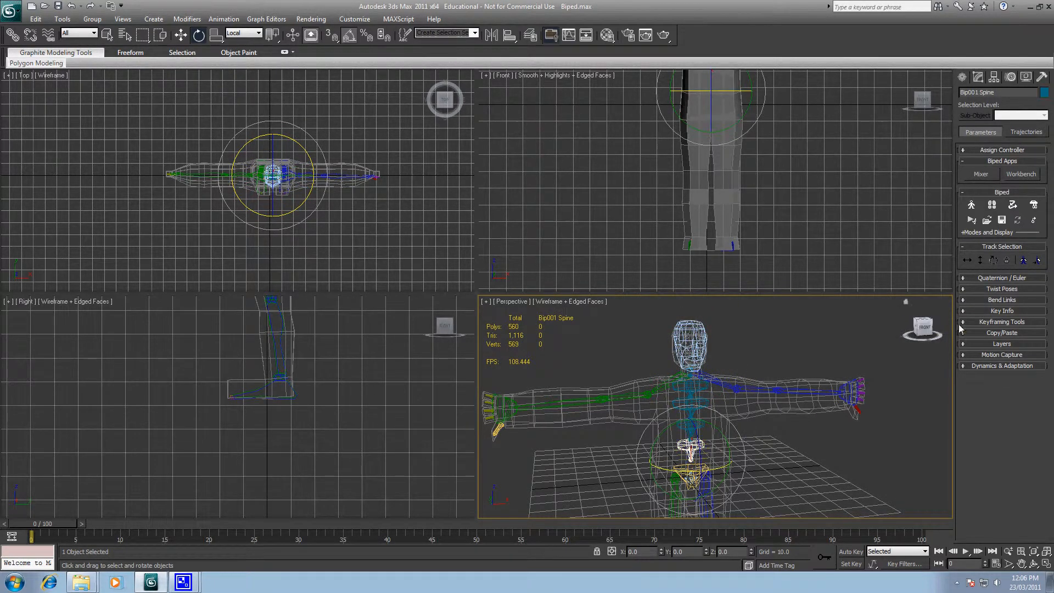
pyautogui.click(970, 278)
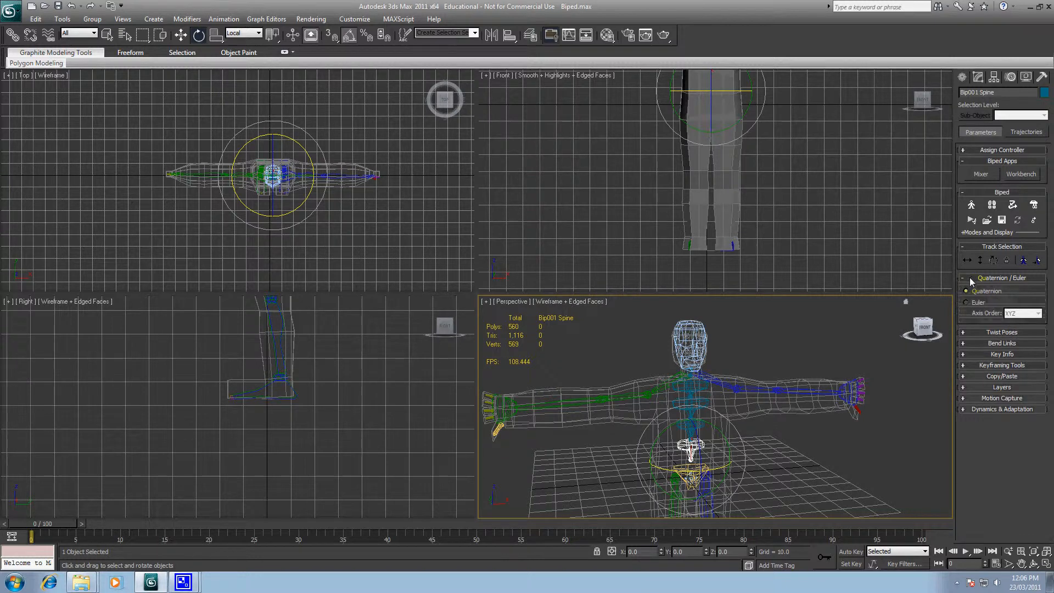
pyautogui.click(970, 278)
pyautogui.click(971, 289)
pyautogui.click(970, 289)
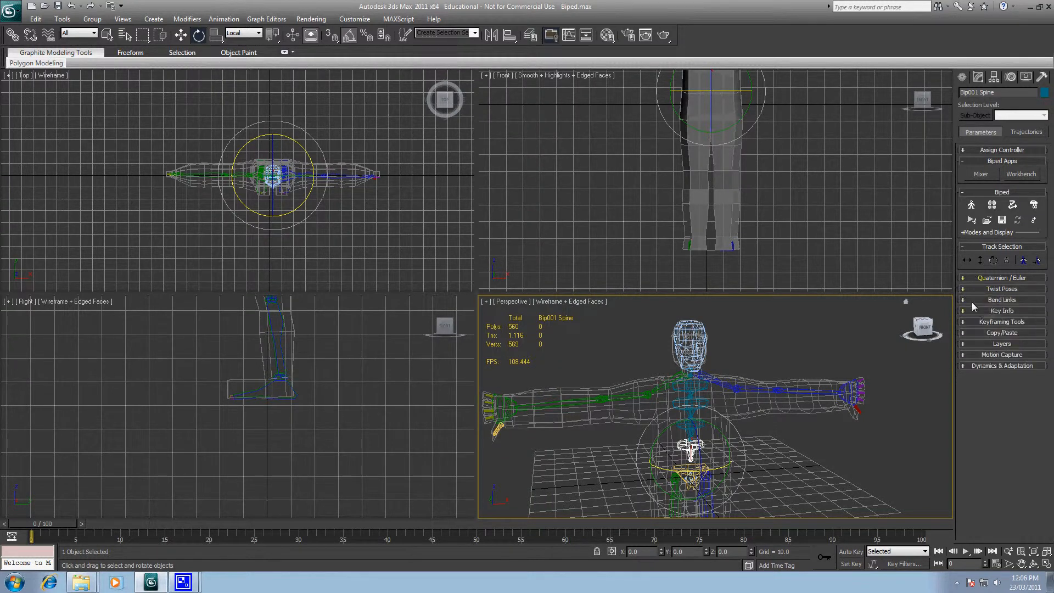
pyautogui.click(971, 301)
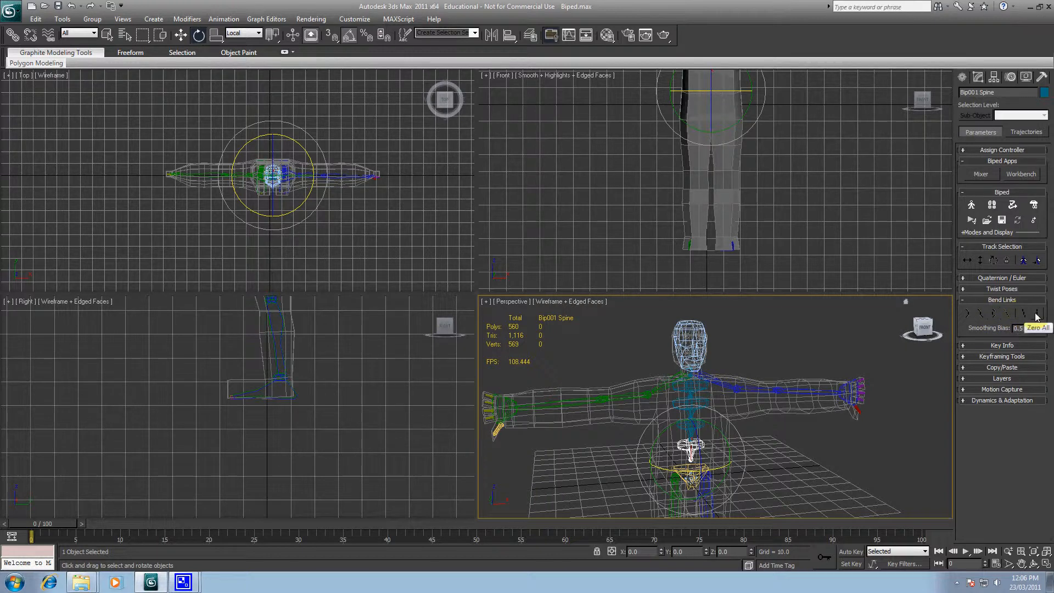
pyautogui.click(966, 314)
# - Try rotating the spine with its links bent together to test the torso's deformation, and clear the selection
pyautogui.moveTo(813, 446); pyautogui.dragTo(815, 377, button='middle')
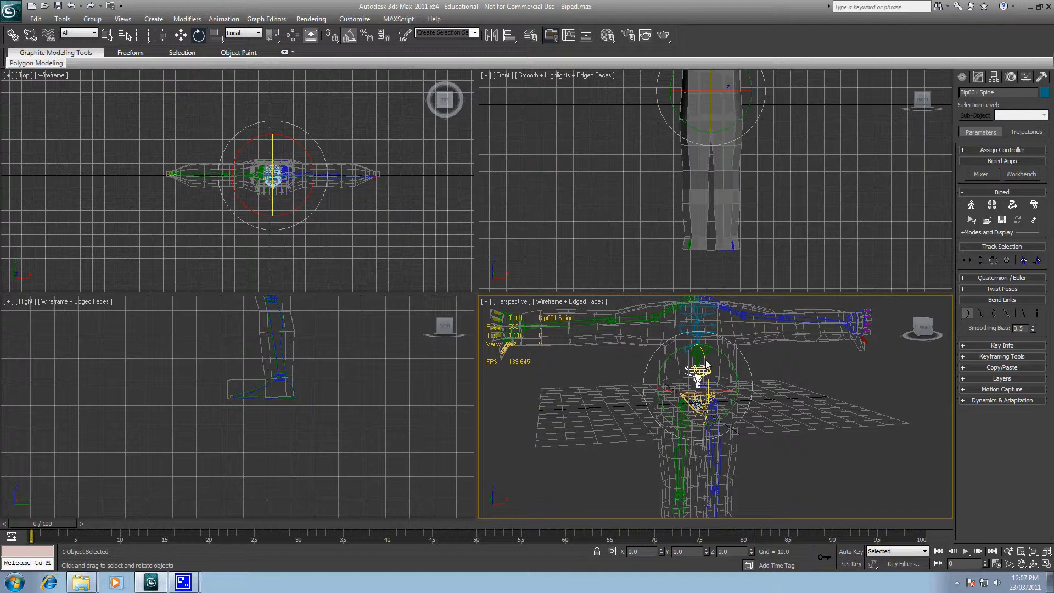
pyautogui.moveTo(706, 364)
pyautogui.mouseDown()
pyautogui.moveTo(714, 404)
pyautogui.moveTo(711, 371)
pyautogui.mouseUp()
pyautogui.click(776, 360)
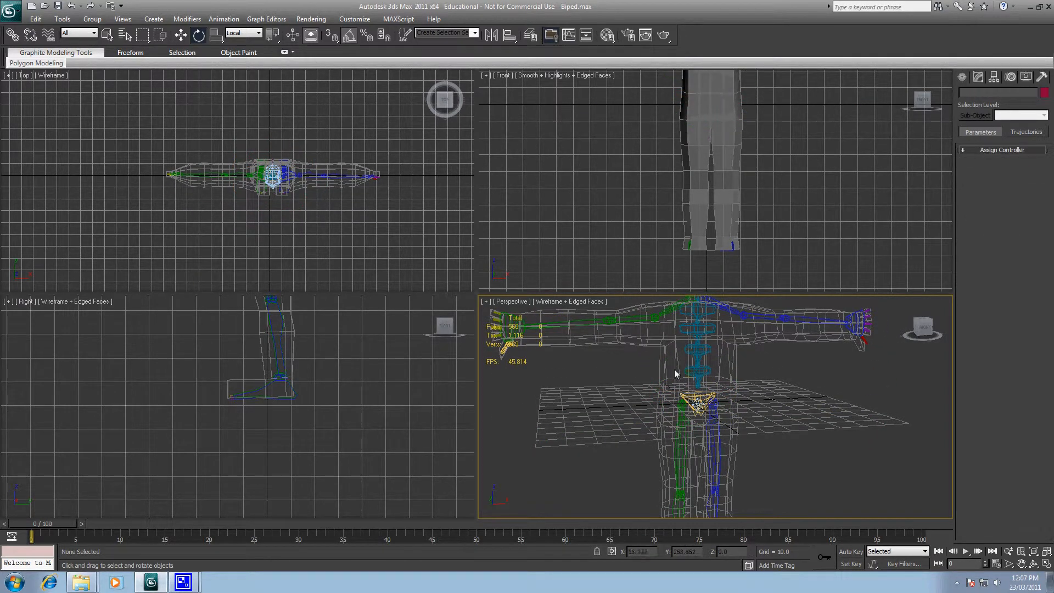
# - Unfreeze all objects, reselect the body mesh and return to its Skin envelopes
pyautogui.moveTo(714, 405); pyautogui.dragTo(694, 315, button='middle')
pyautogui.moveTo(688, 364); pyautogui.dragTo(670, 452, button='middle')
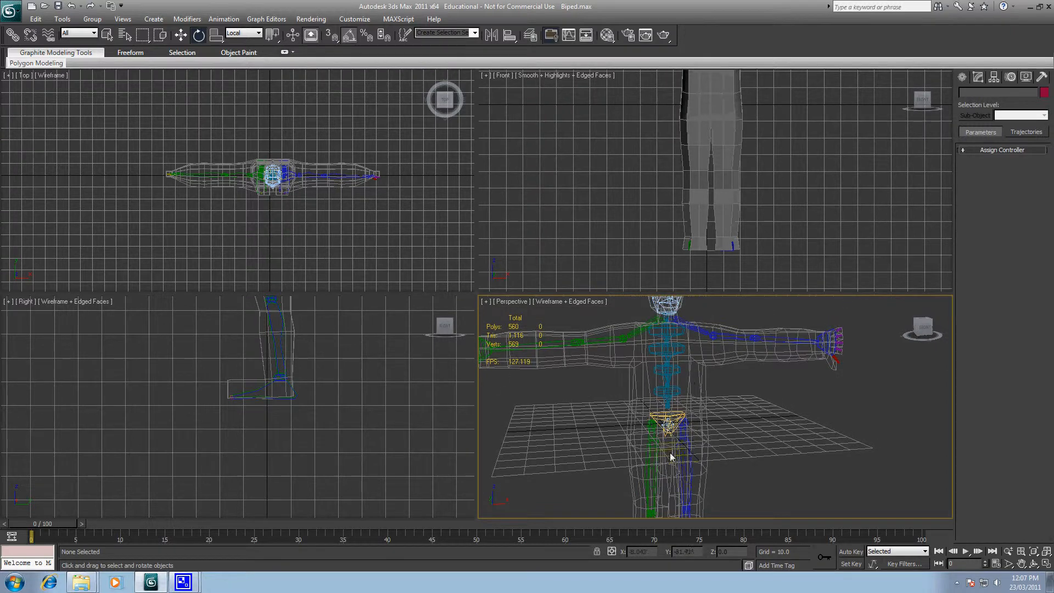
pyautogui.keyDown('alt'); pyautogui.moveTo(600, 351); pyautogui.dragTo(709, 384, button='middle'); pyautogui.keyUp('alt')
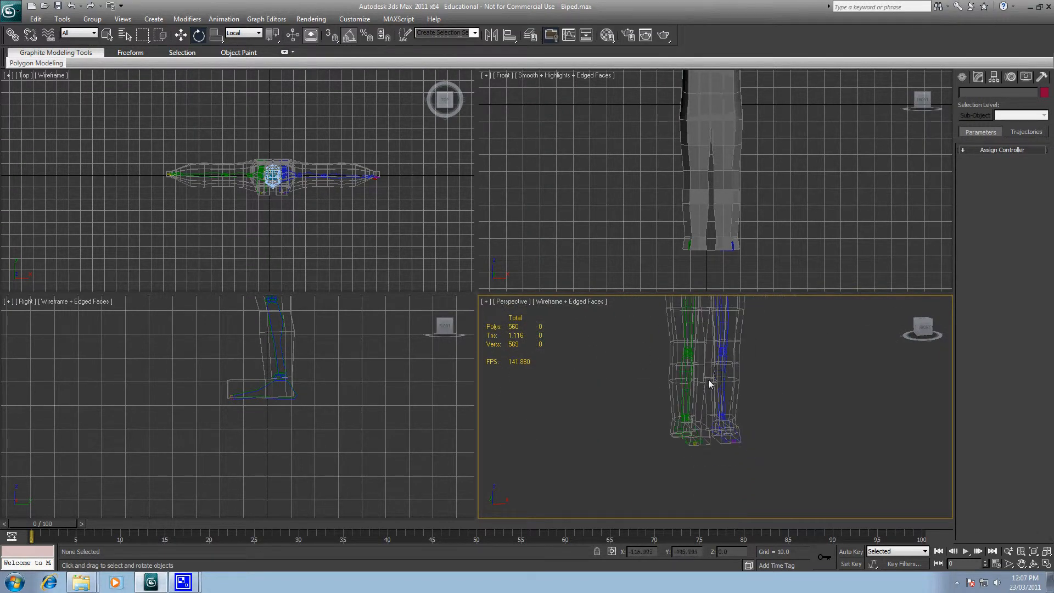
pyautogui.rightClick(788, 368)
pyautogui.click(805, 292)
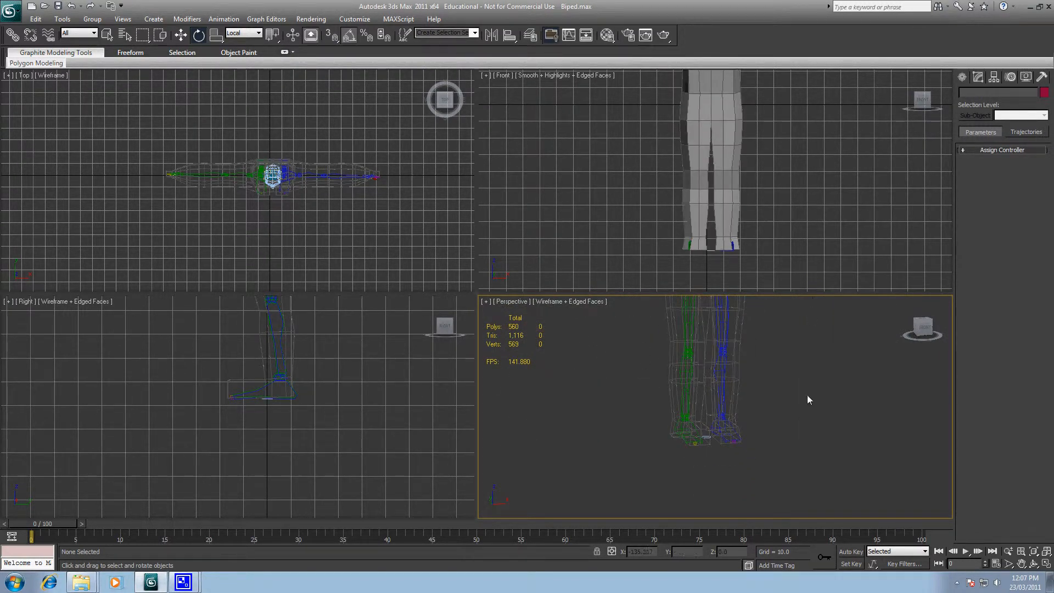
pyautogui.click(703, 352)
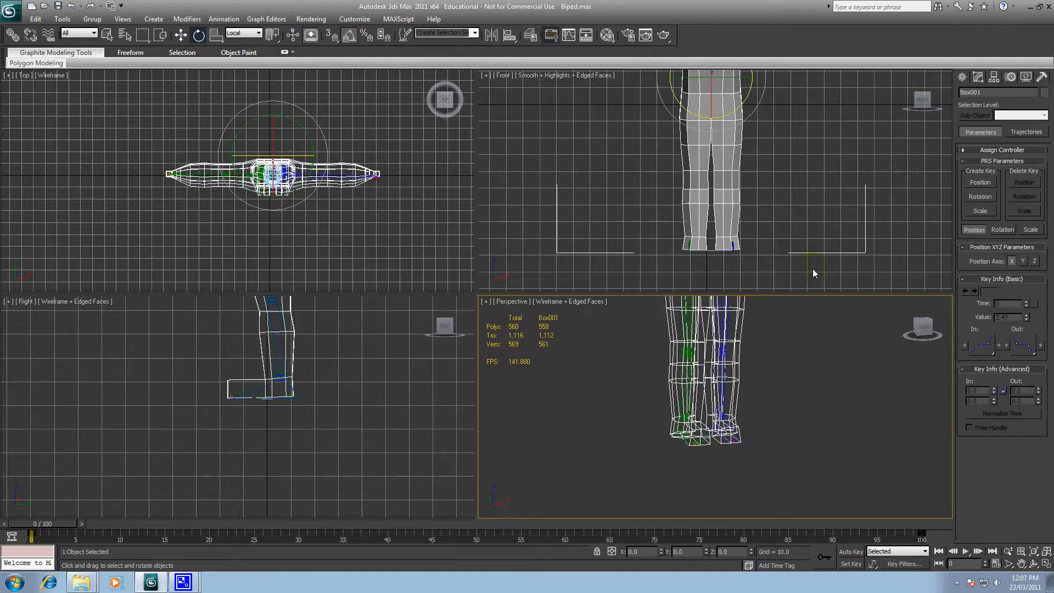
pyautogui.click(980, 77)
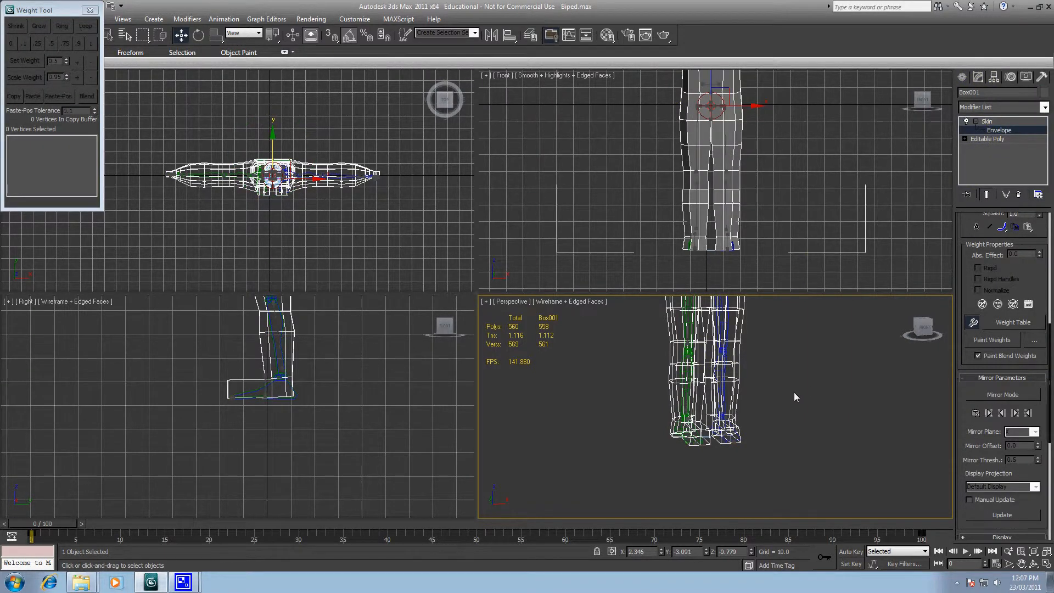
# - Weight the six vertices at the tip of the right foot at 1 to the Bip001 R Toe0 bone
pyautogui.moveTo(800, 369); pyautogui.dragTo(808, 358, button='middle')
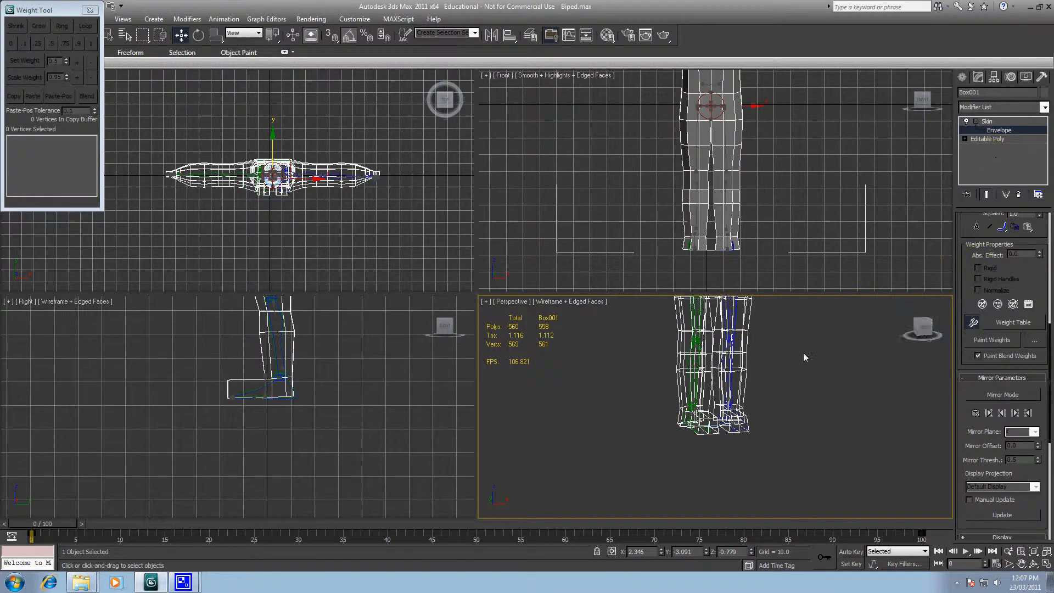
pyautogui.moveTo(768, 417)
pyautogui.keyDown('alt'); pyautogui.mouseDown(button='middle')
pyautogui.moveTo(743, 464)
pyautogui.moveTo(781, 469)
pyautogui.moveTo(779, 503)
pyautogui.moveTo(751, 427)
pyautogui.mouseUp(button='middle'); pyautogui.keyUp('alt')
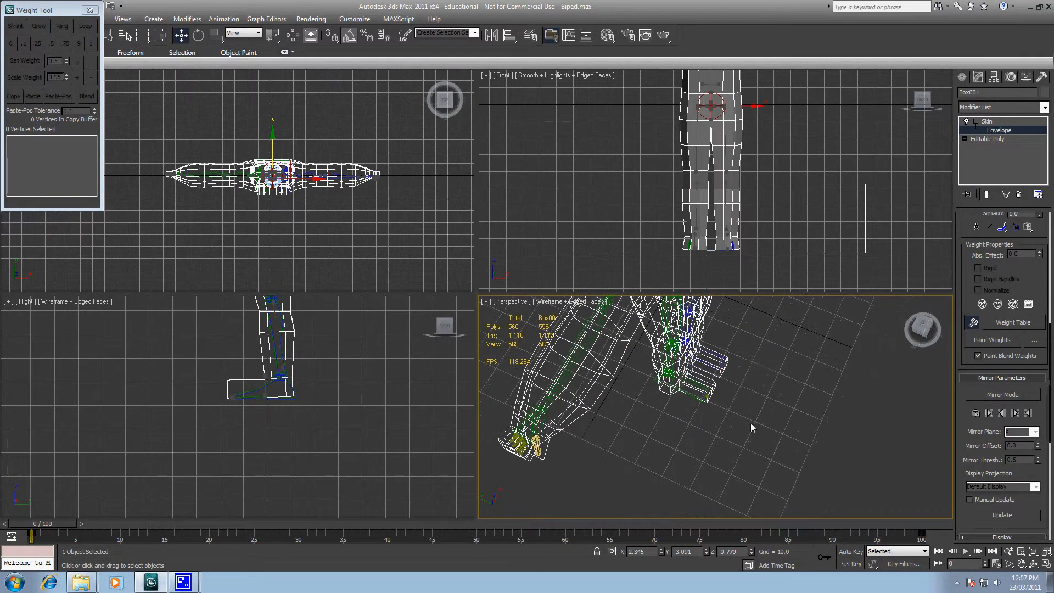
pyautogui.scroll(4, 750, 422)
pyautogui.moveTo(727, 365); pyautogui.dragTo(751, 435, button='middle')
pyautogui.scroll(3, 751, 435)
pyautogui.moveTo(664, 357); pyautogui.dragTo(719, 444)
pyautogui.keyDown('ctrl'); pyautogui.moveTo(623, 430); pyautogui.dragTo(690, 505); pyautogui.keyUp('ctrl')
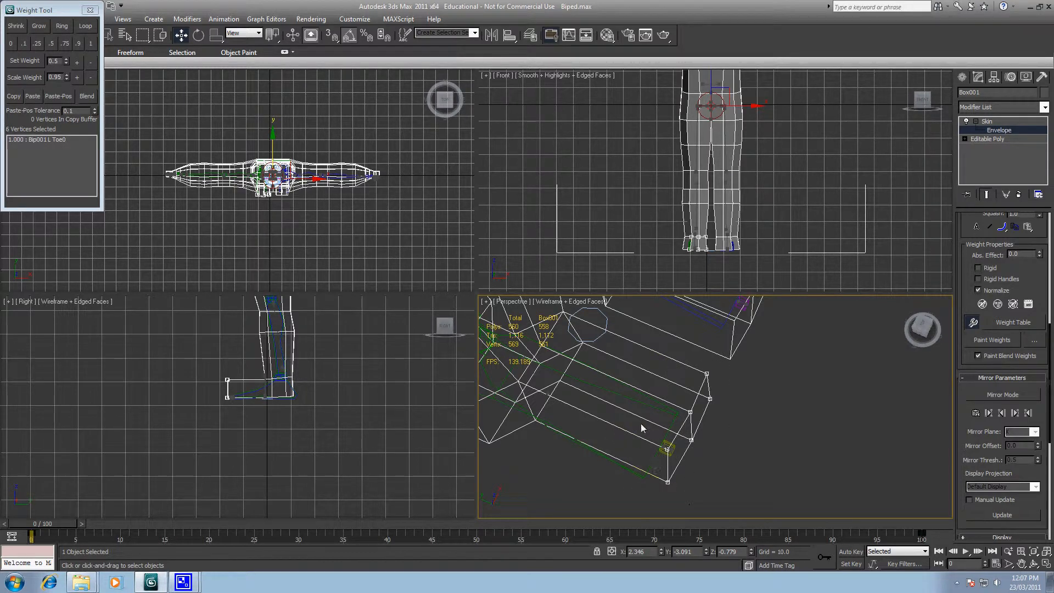
pyautogui.click(673, 456)
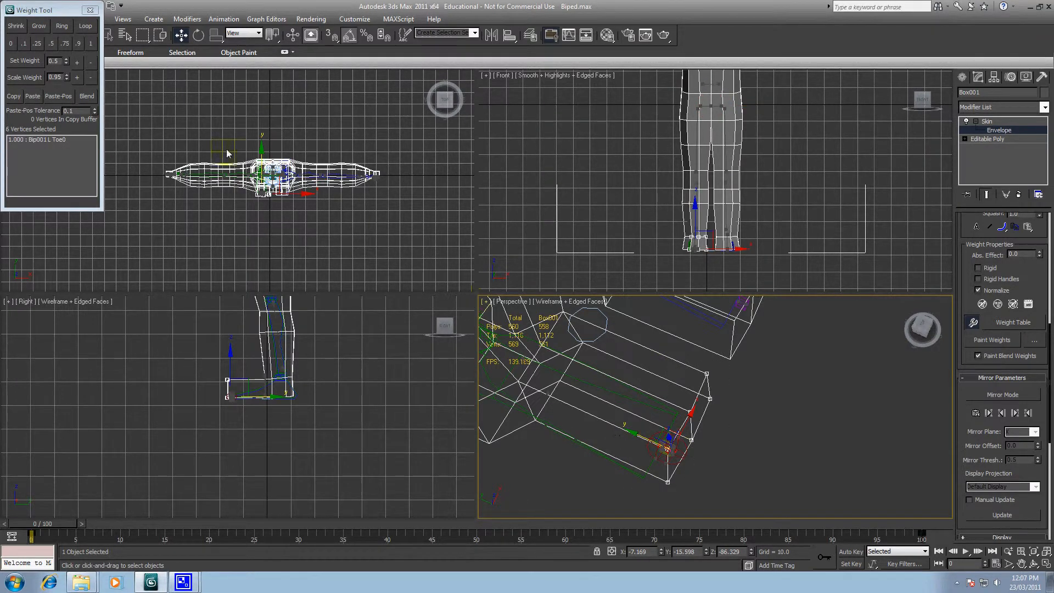
pyautogui.click(51, 45)
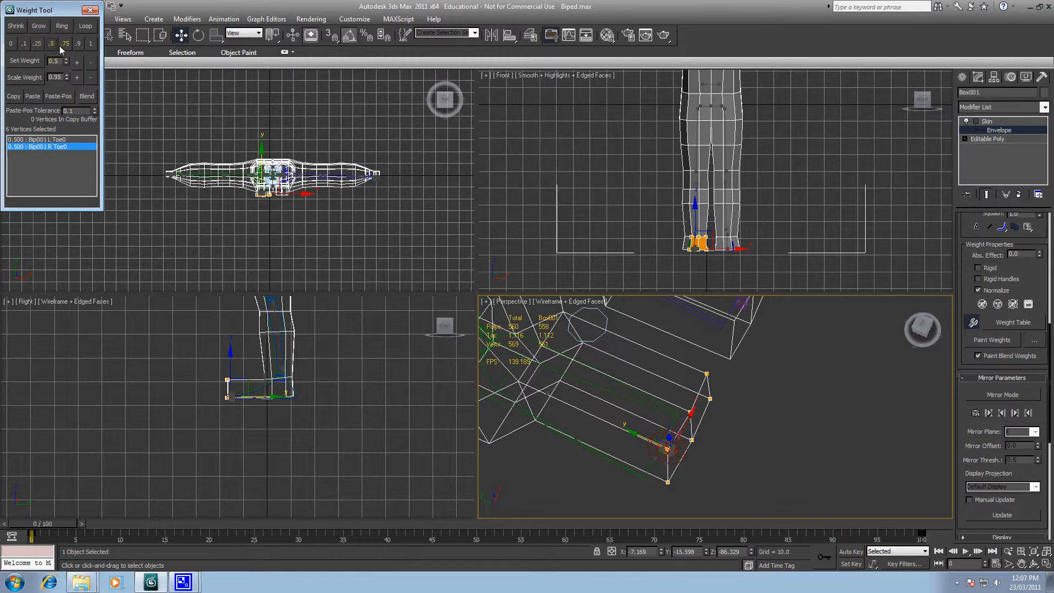
pyautogui.click(91, 47)
# - Pick the Bip001 R Foot bone and weight the six right-foot tip vertices at 0.5 to it
pyautogui.click(542, 384)
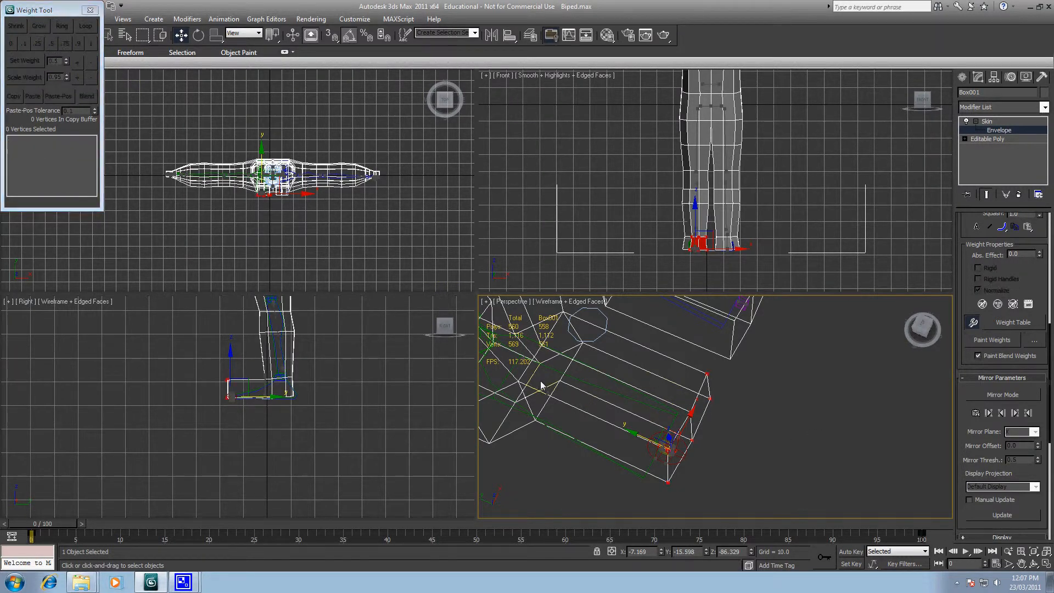
pyautogui.click(542, 385)
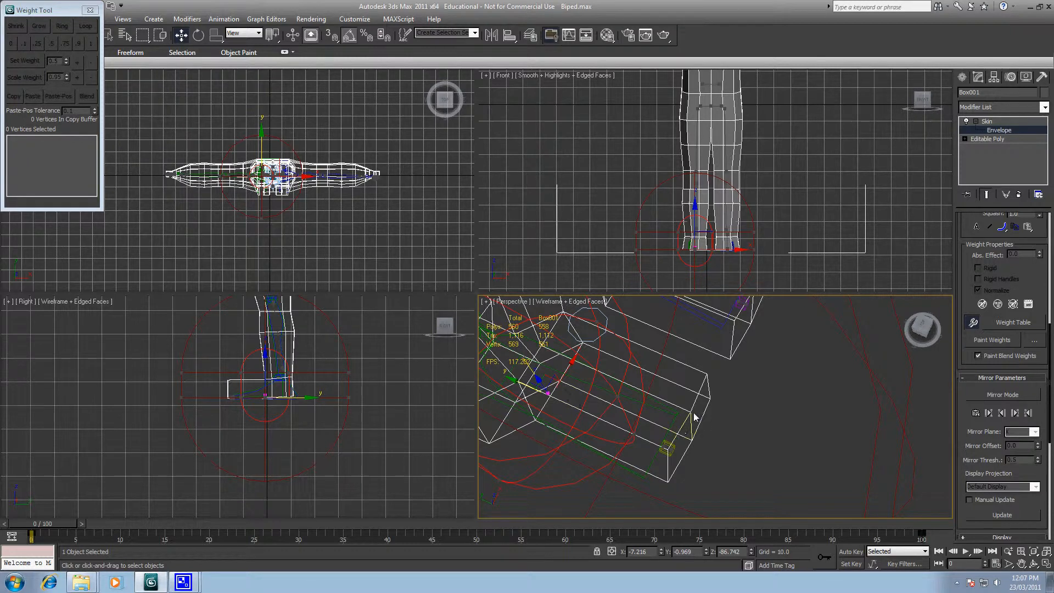
pyautogui.moveTo(682, 372); pyautogui.dragTo(710, 421)
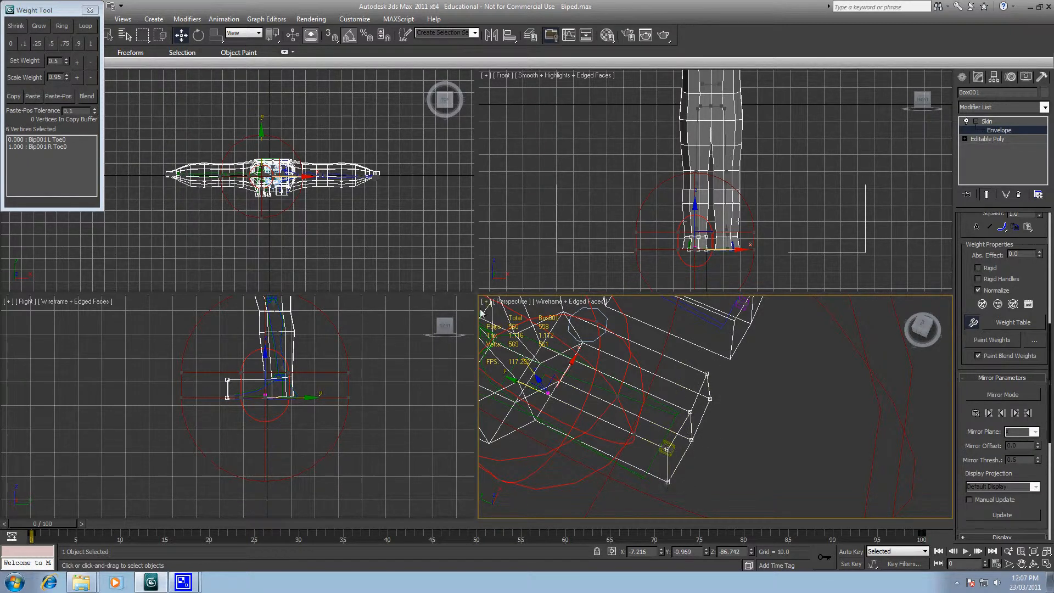
pyautogui.click(51, 45)
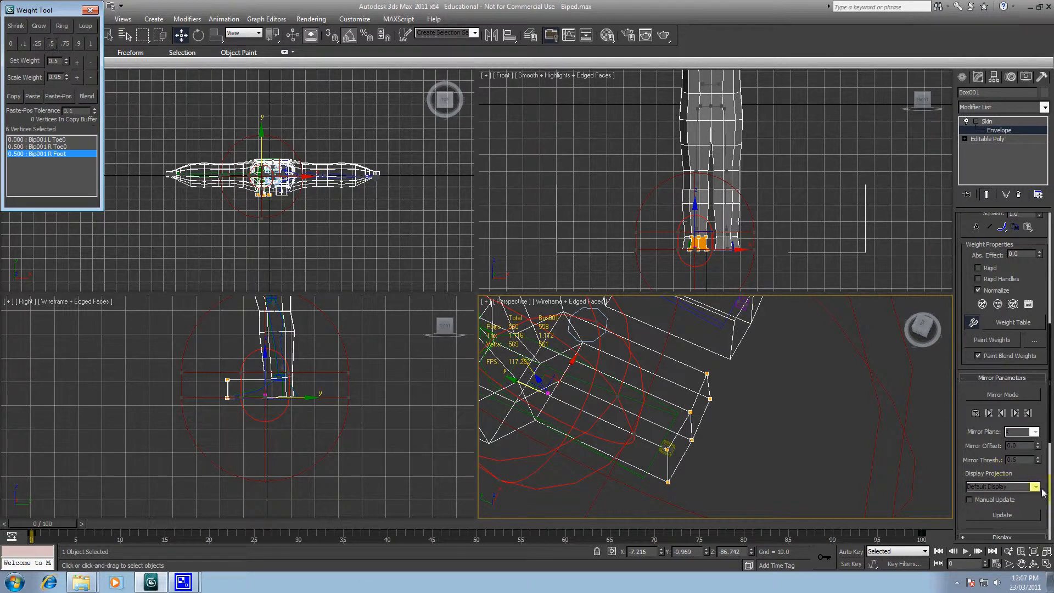
# - Weight the six right-foot tip vertices at 1 to the Bip001 R Toe0 bone and remove their zero weights
pyautogui.scroll(-5, 1046, 384)
pyautogui.click(1010, 498)
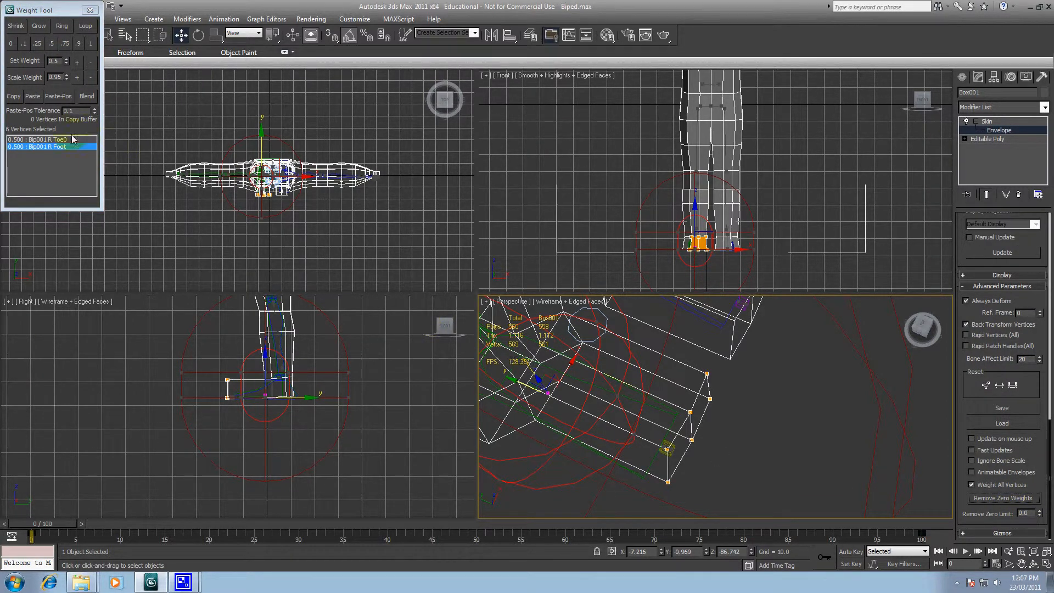
pyautogui.click(55, 139)
pyautogui.click(91, 44)
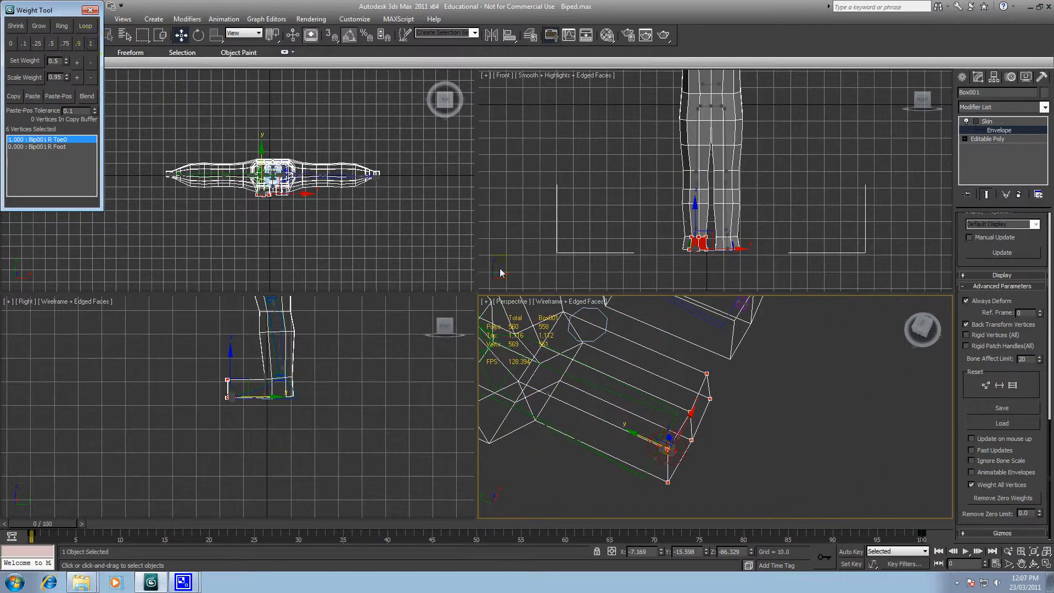
pyautogui.click(1016, 499)
# - Select the seven vertices where the right toe block meets the foot and weight them at 0.5 to Bip001 R Toe0
pyautogui.moveTo(599, 375); pyautogui.dragTo(675, 409, button='middle')
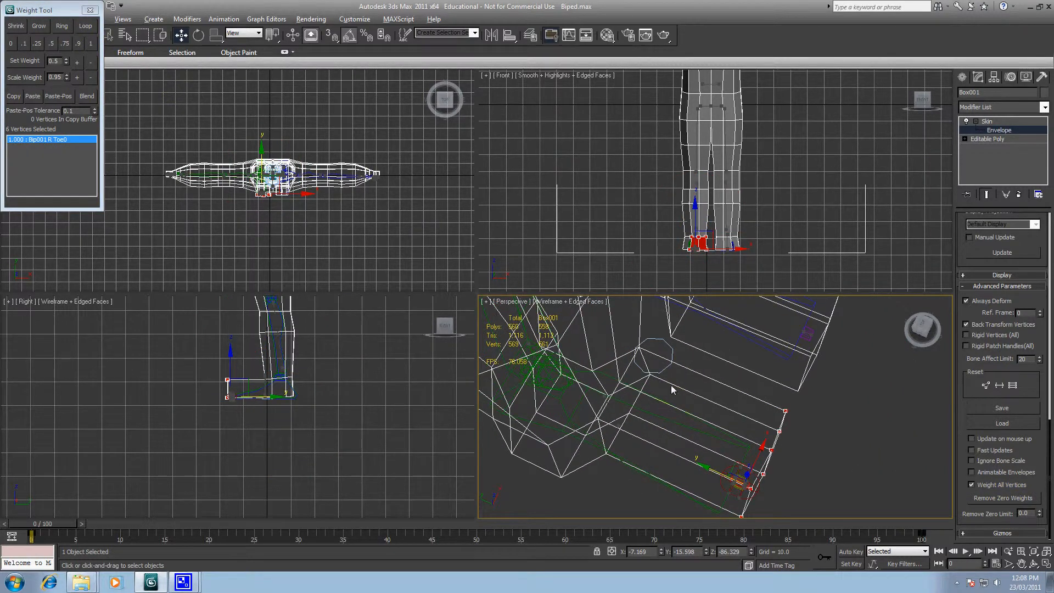
pyautogui.moveTo(658, 347); pyautogui.dragTo(598, 472)
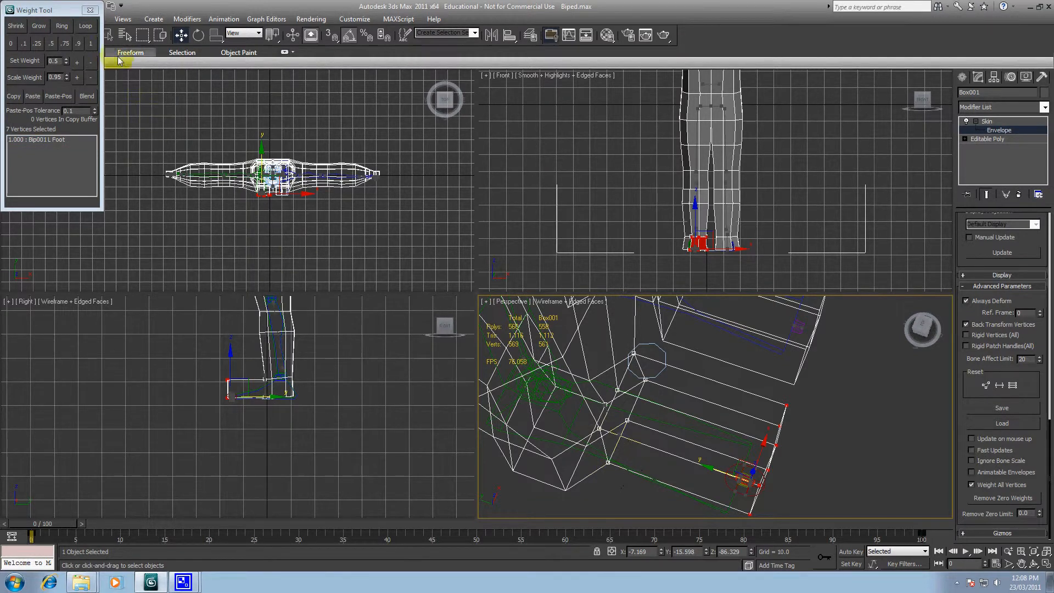
pyautogui.click(50, 47)
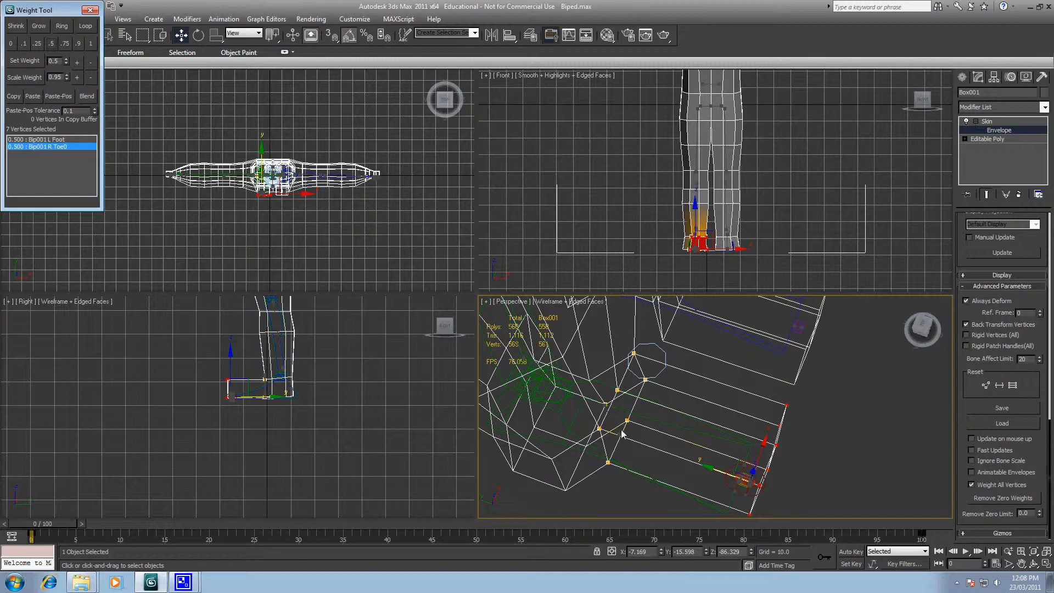
# - Weight the stray vertex behind the right toe joint at 1 to the Bip001 L Foot bone
pyautogui.keyDown('alt'); pyautogui.moveTo(690, 448); pyautogui.dragTo(749, 407, button='middle'); pyautogui.keyUp('alt')
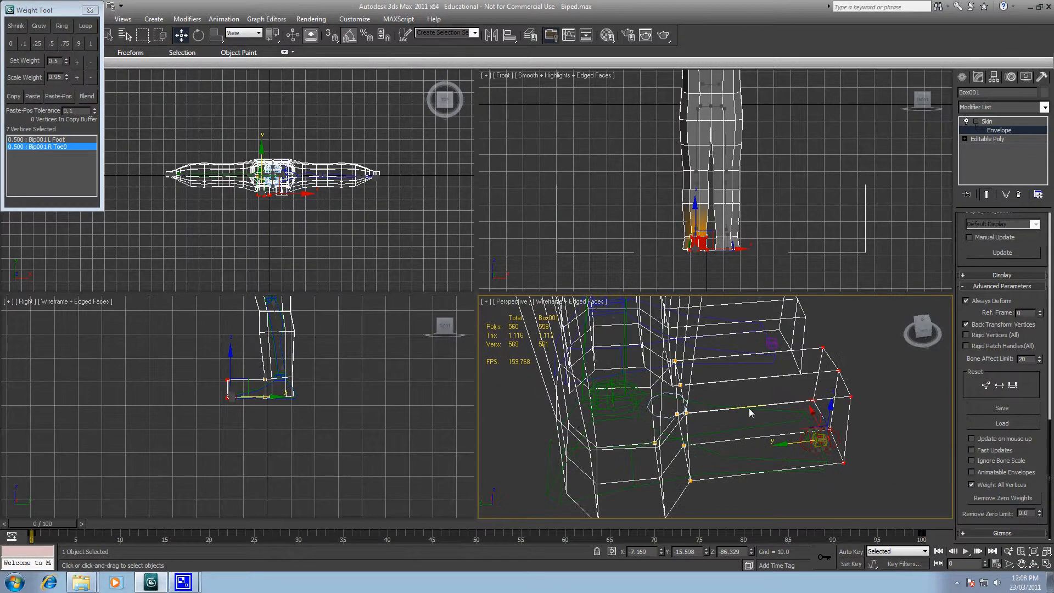
pyautogui.click(654, 443)
pyautogui.click(53, 139)
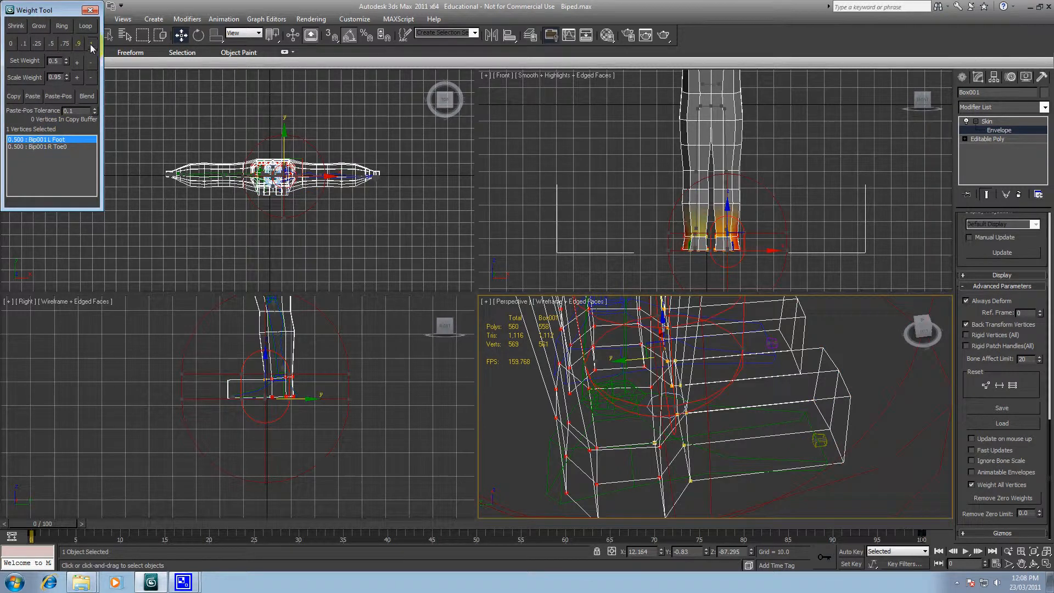
pyautogui.click(91, 43)
# - Pick the Bip001 R Foot bone and weight the eleven vertices around the right heel at 1 to it
pyautogui.keyDown('alt'); pyautogui.moveTo(703, 423); pyautogui.dragTo(643, 397, button='middle'); pyautogui.keyUp('alt')
pyautogui.click(734, 390)
pyautogui.moveTo(600, 371); pyautogui.dragTo(720, 483)
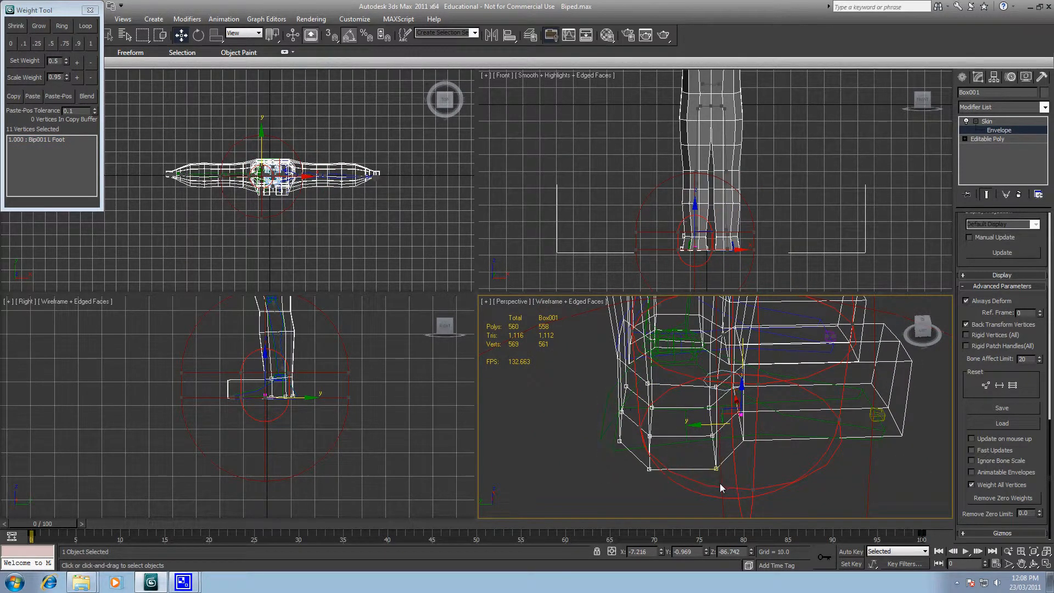
pyautogui.click(91, 43)
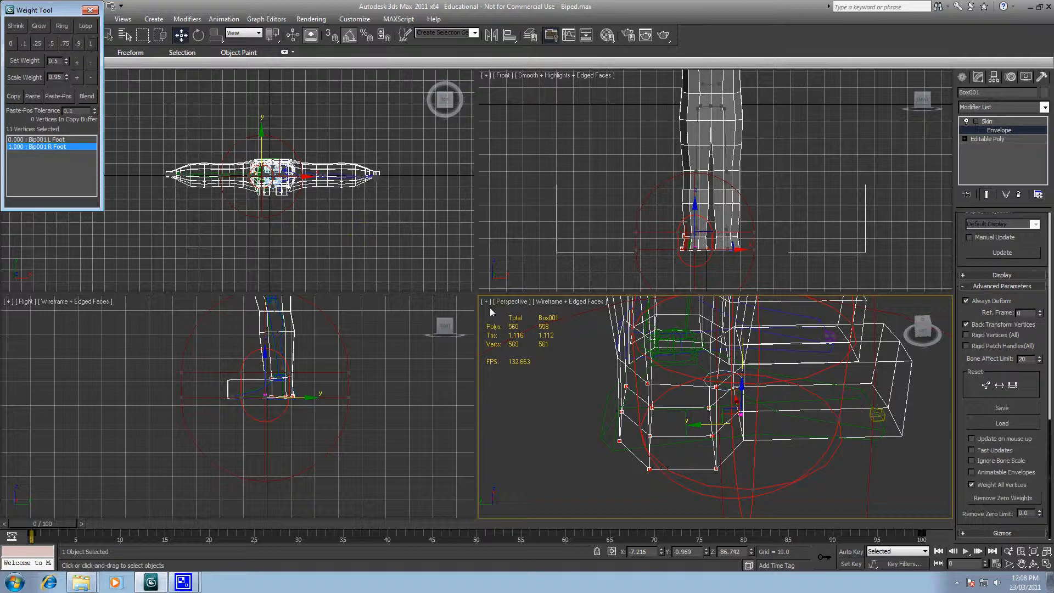
# - Select the six vertices around the right toe joint, set their Bip001 L Foot weight to 0 and remove the zero weights
pyautogui.keyDown('alt'); pyautogui.moveTo(759, 386); pyautogui.dragTo(800, 420, button='middle'); pyautogui.keyUp('alt')
pyautogui.keyDown('alt'); pyautogui.moveTo(773, 364); pyautogui.dragTo(786, 361, button='middle'); pyautogui.keyUp('alt')
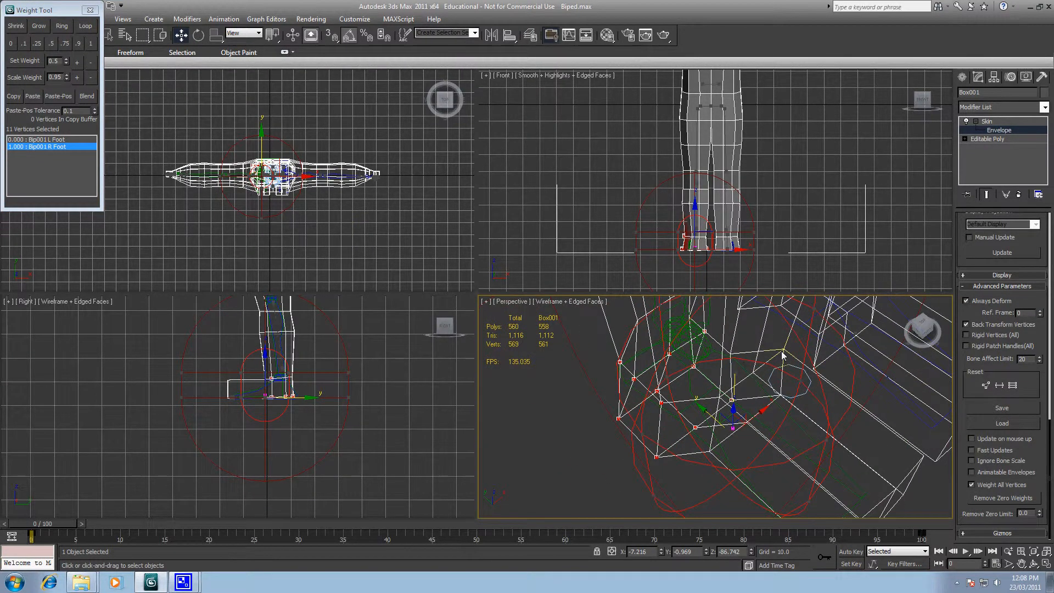
pyautogui.click(783, 352)
pyautogui.keyDown('ctrl'); pyautogui.click(753, 373); pyautogui.keyUp('ctrl')
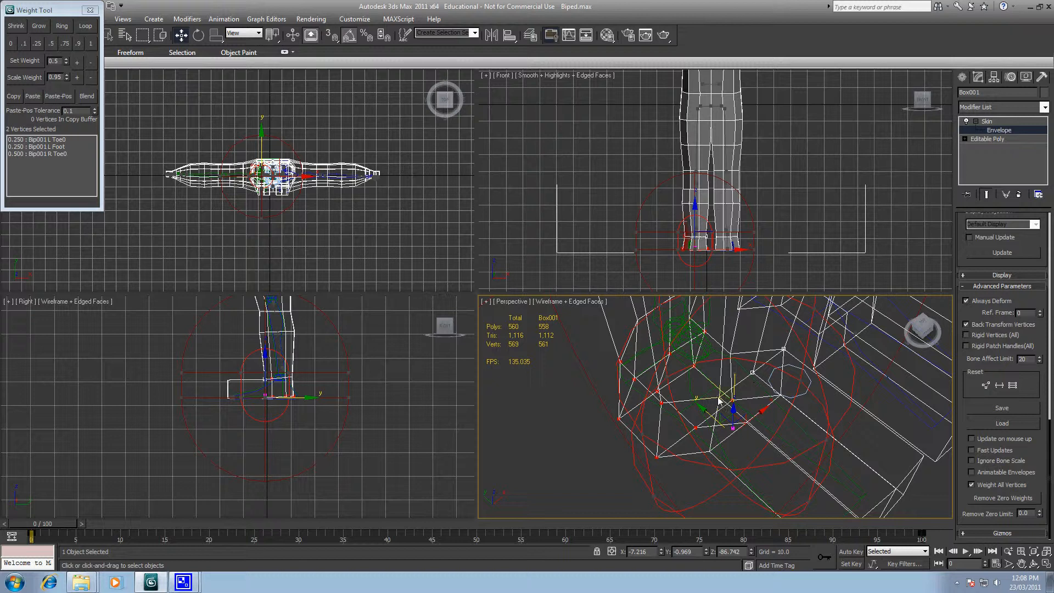
pyautogui.keyDown('ctrl'); pyautogui.click(718, 398); pyautogui.keyUp('ctrl')
pyautogui.keyDown('ctrl'); pyautogui.click(710, 451); pyautogui.keyUp('ctrl')
pyautogui.keyDown('ctrl'); pyautogui.click(747, 423); pyautogui.keyUp('ctrl')
pyautogui.click(66, 148)
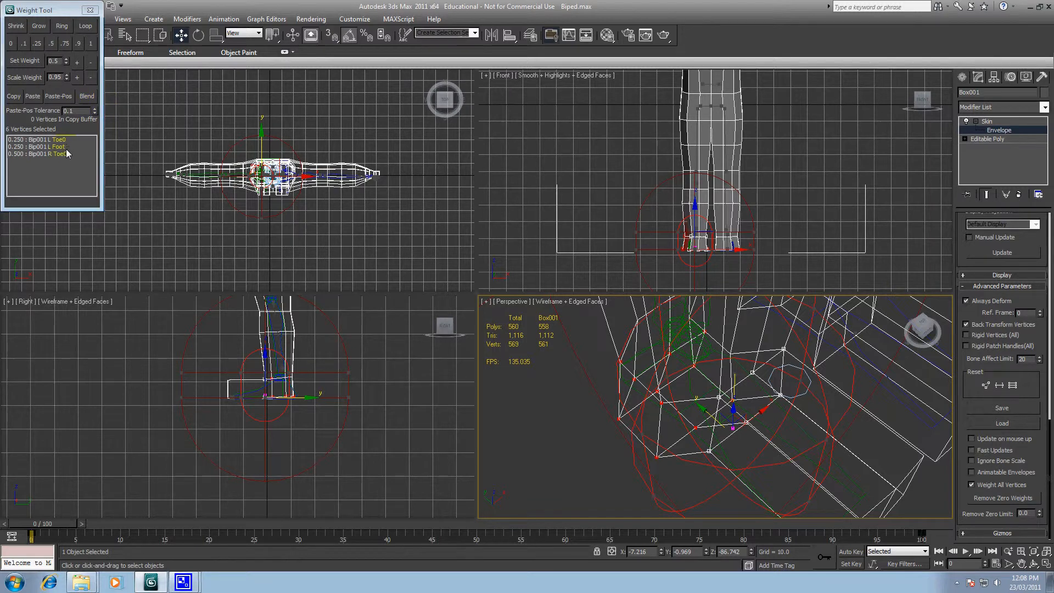
pyautogui.click(11, 44)
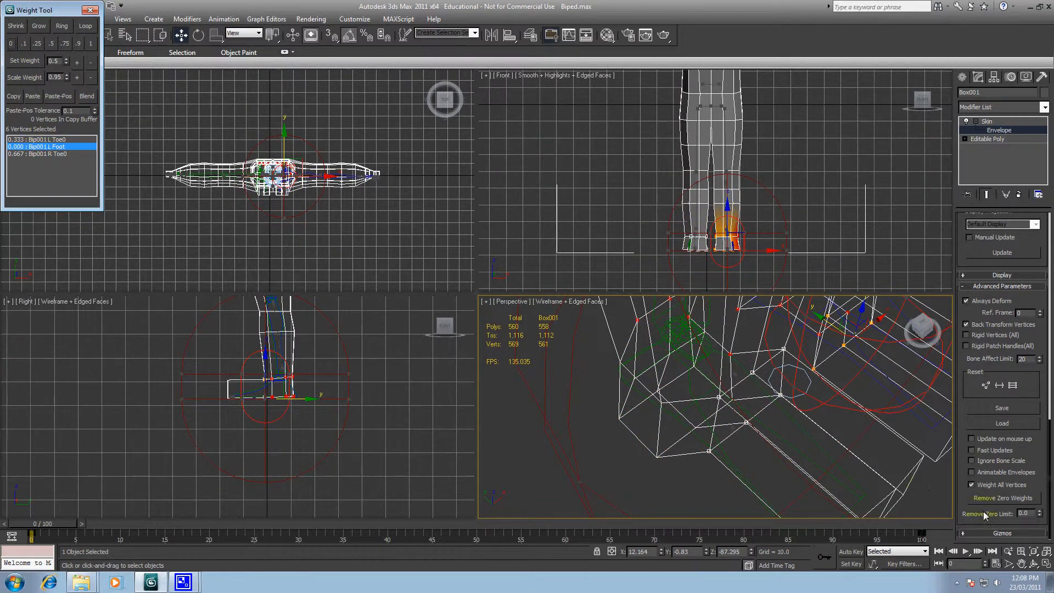
pyautogui.click(1001, 498)
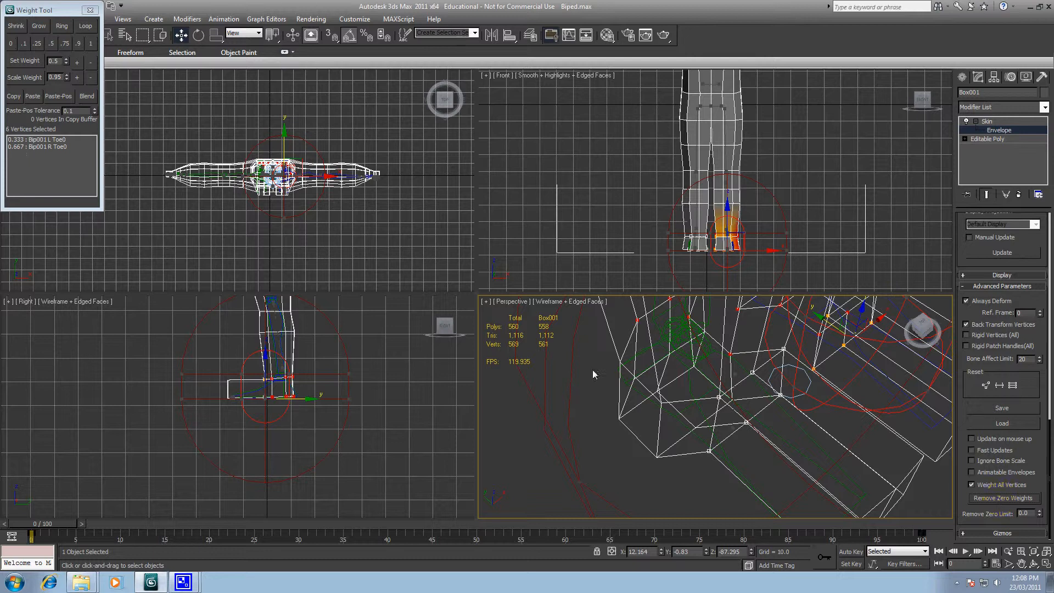
# - Set the Bip001 L Toe0 weight of the six right toe-joint vertices to 0 and remove the zero weights
pyautogui.click(55, 147)
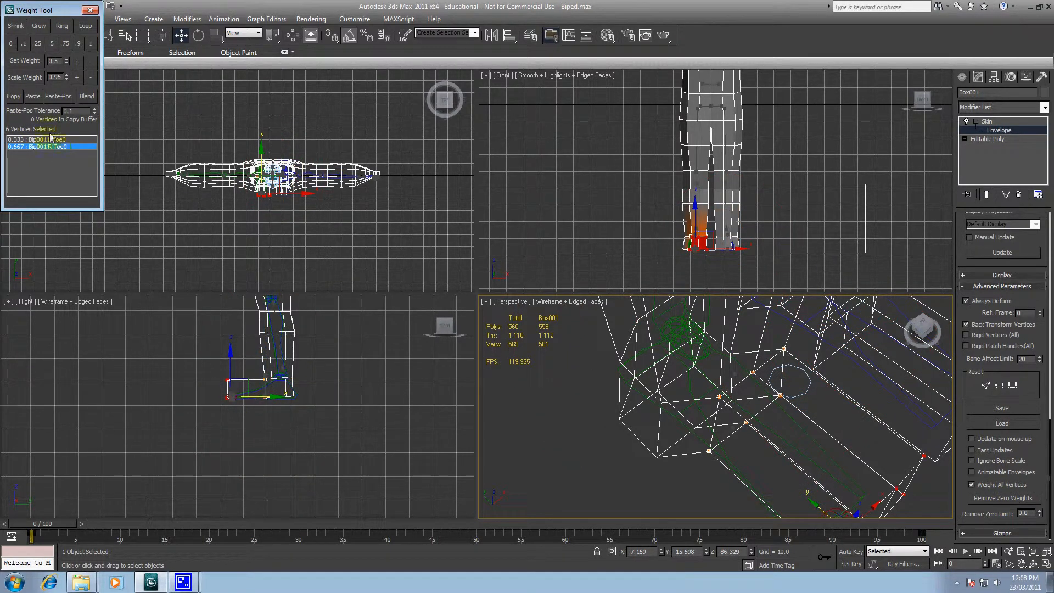
pyautogui.click(52, 140)
pyautogui.click(11, 44)
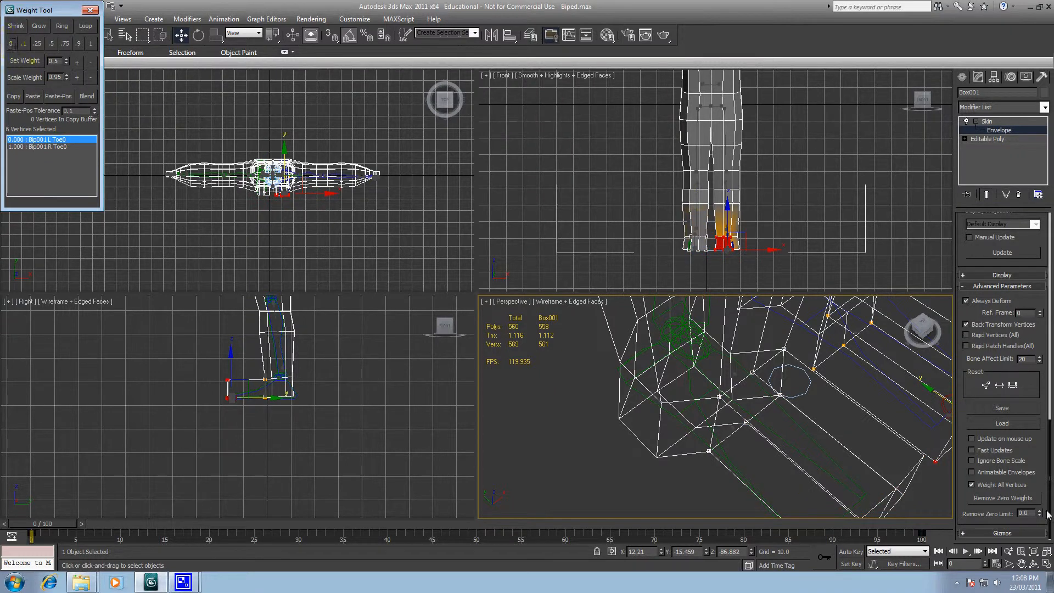
pyautogui.click(1002, 504)
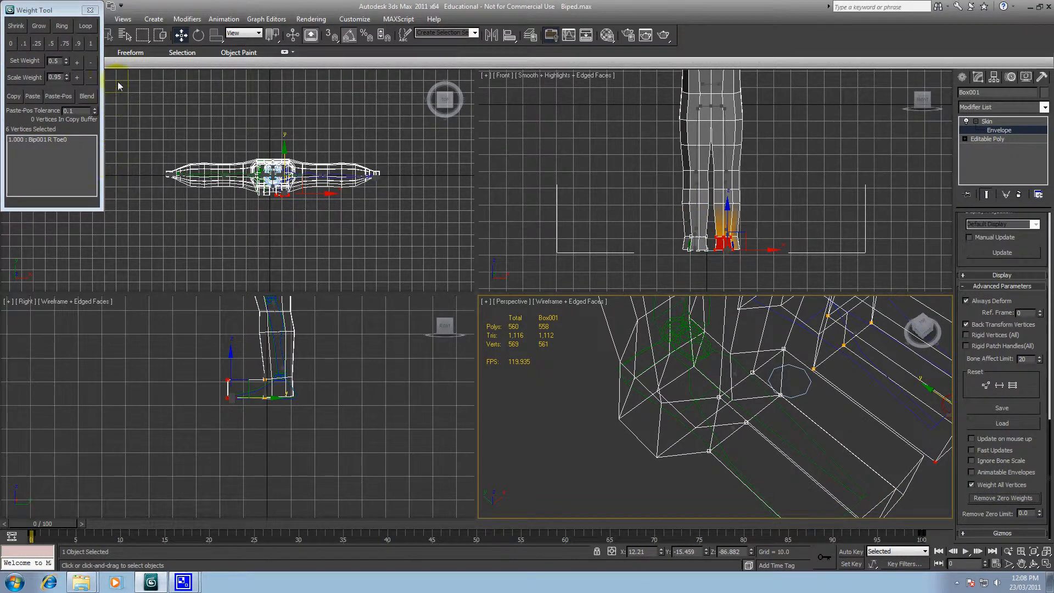
# - Try weighting the six right toe-joint vertices at 0.5 to Bip001 L Toe0, and compare with a left-foot vertex's weights
pyautogui.click(51, 45)
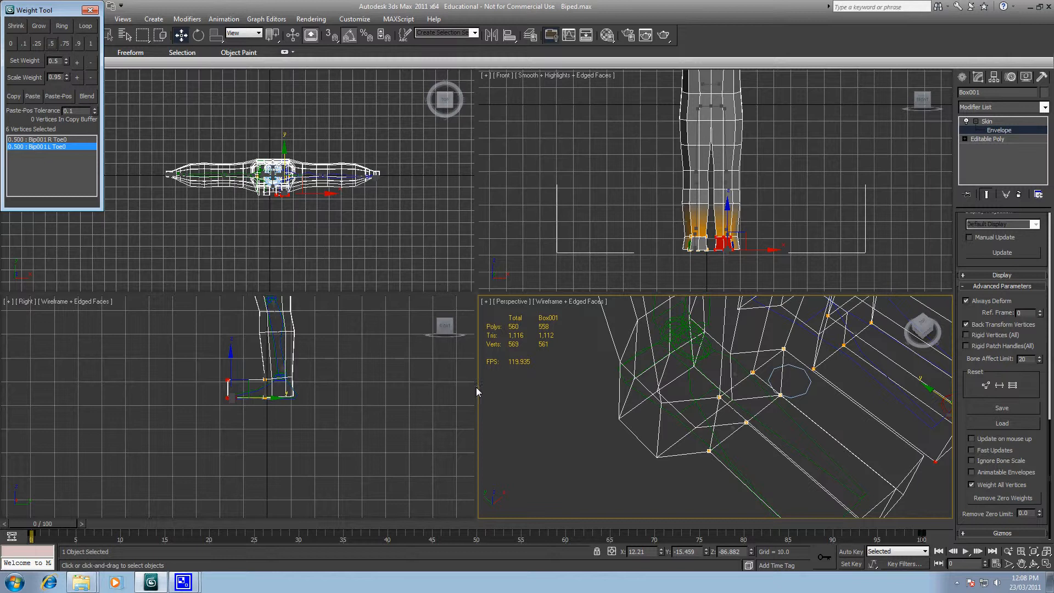
pyautogui.click(576, 411)
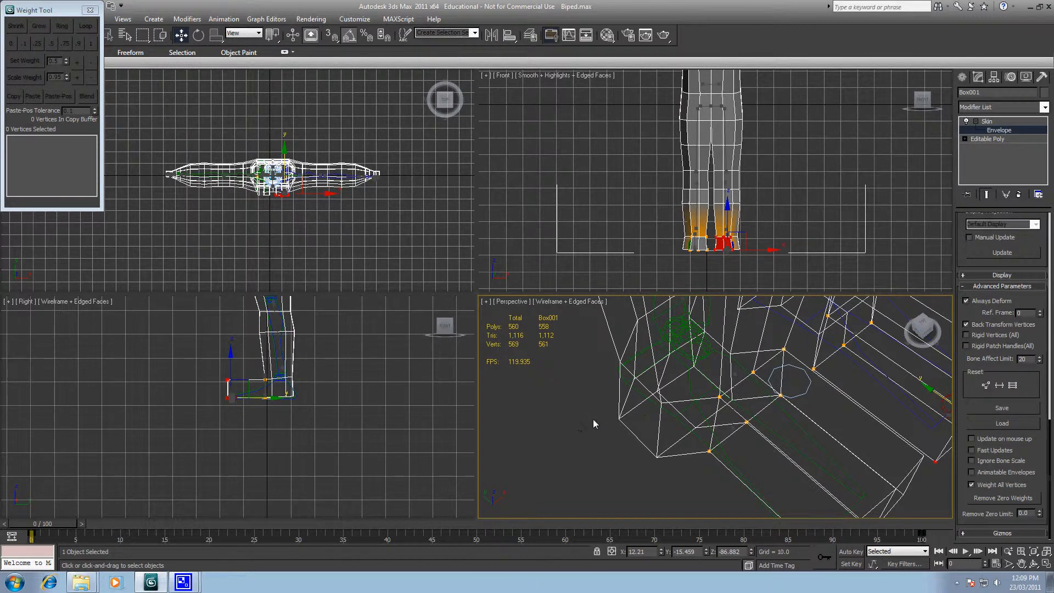
pyautogui.scroll(-5, 593, 420)
pyautogui.keyDown('alt'); pyautogui.moveTo(697, 422); pyautogui.dragTo(703, 364, button='middle'); pyautogui.keyUp('alt')
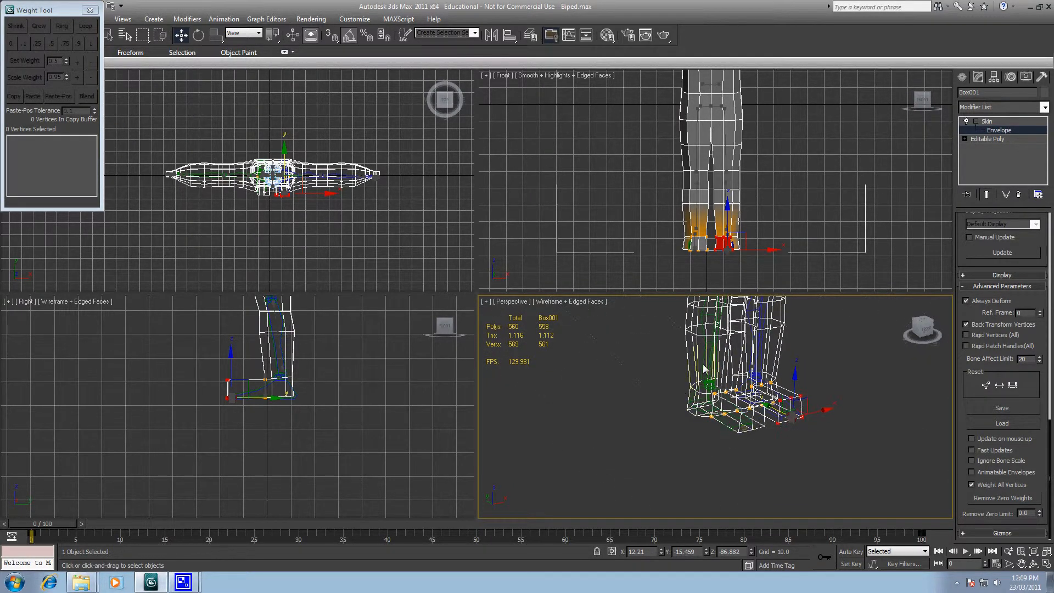
pyautogui.scroll(2, 686, 379)
pyautogui.scroll(2, 652, 444)
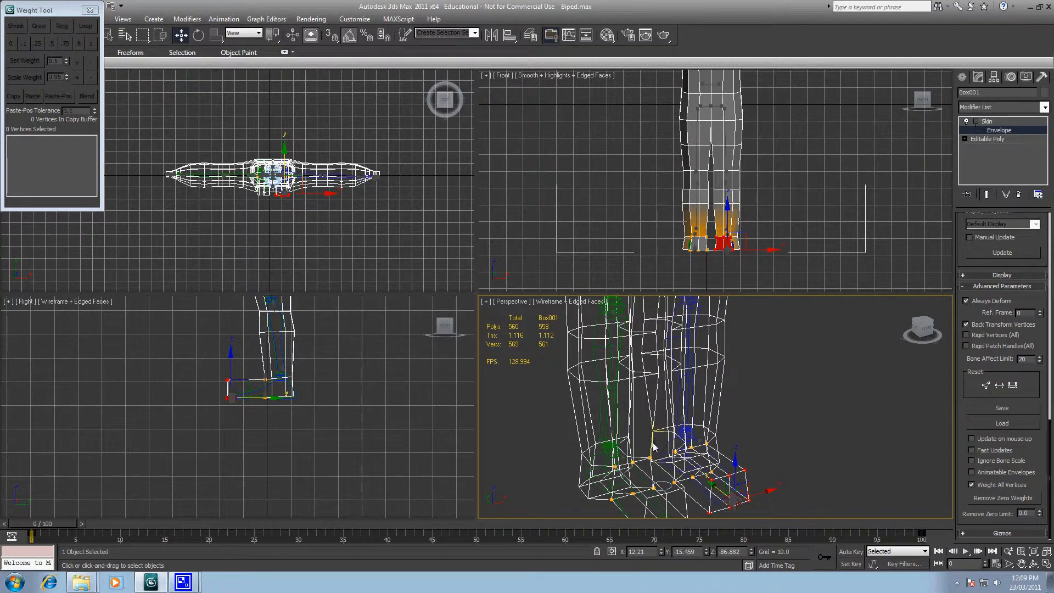
pyautogui.scroll(3, 653, 446)
pyautogui.click(634, 421)
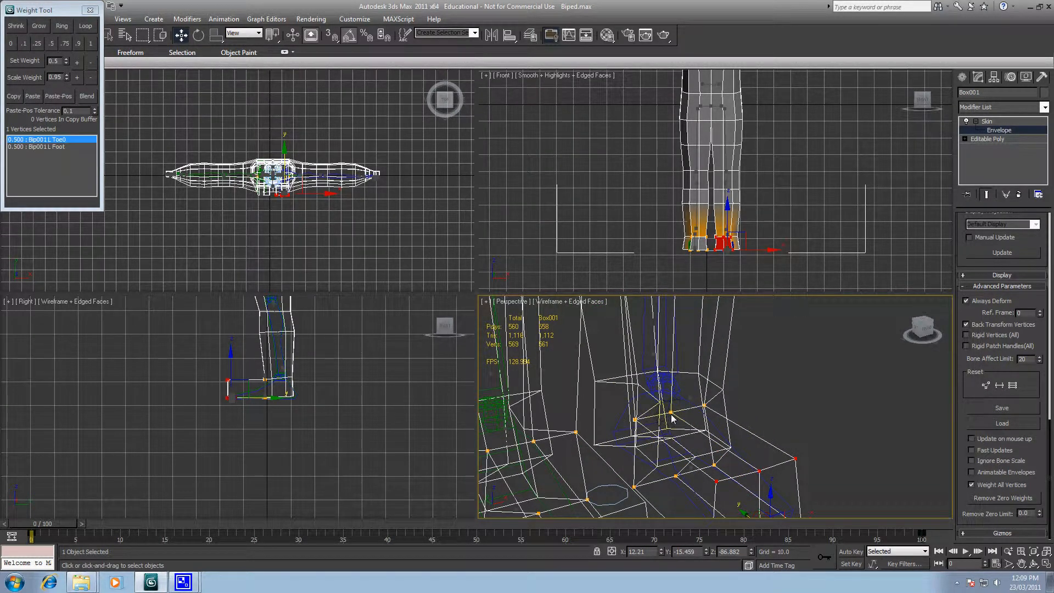
# - Reselect the right toe-joint vertices, set their Bip001 L Toe0 weight back to 0 and remove the zero weights
pyautogui.click(576, 433)
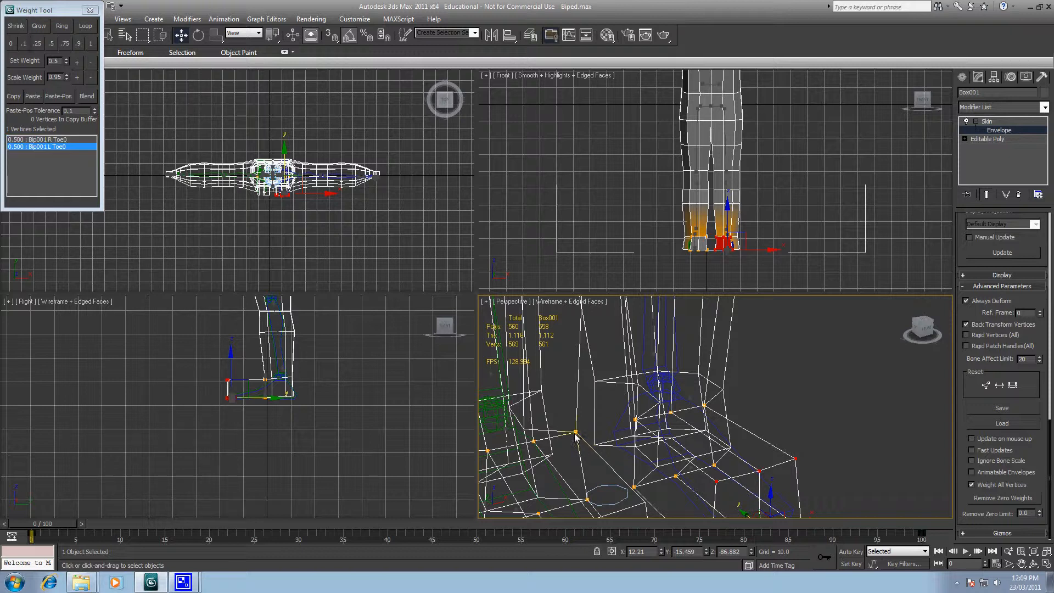
pyautogui.click(11, 45)
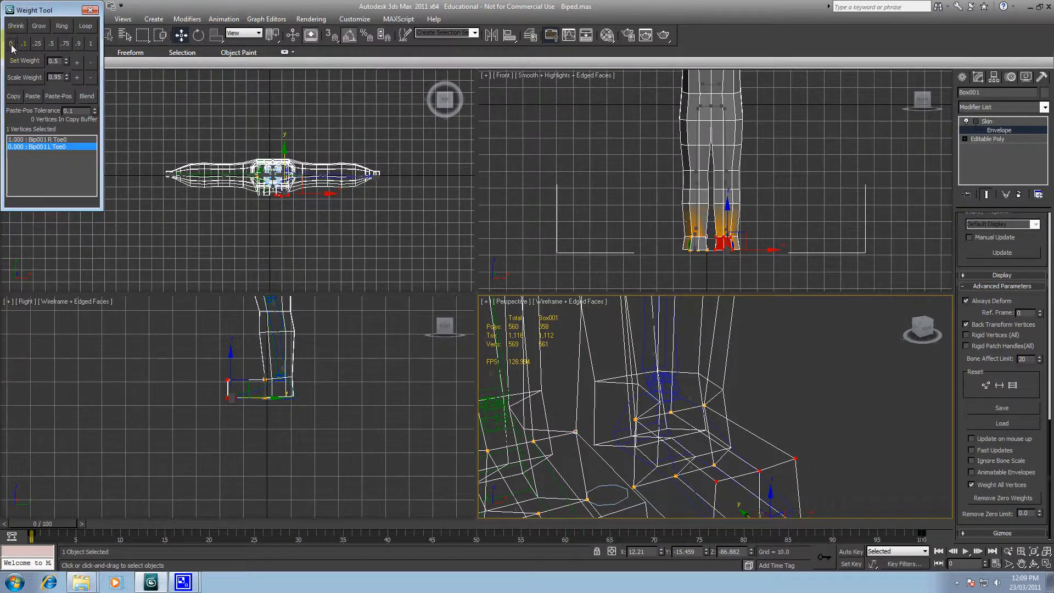
pyautogui.click(1000, 499)
pyautogui.moveTo(591, 464); pyautogui.dragTo(684, 387, button='middle')
pyautogui.click(636, 373)
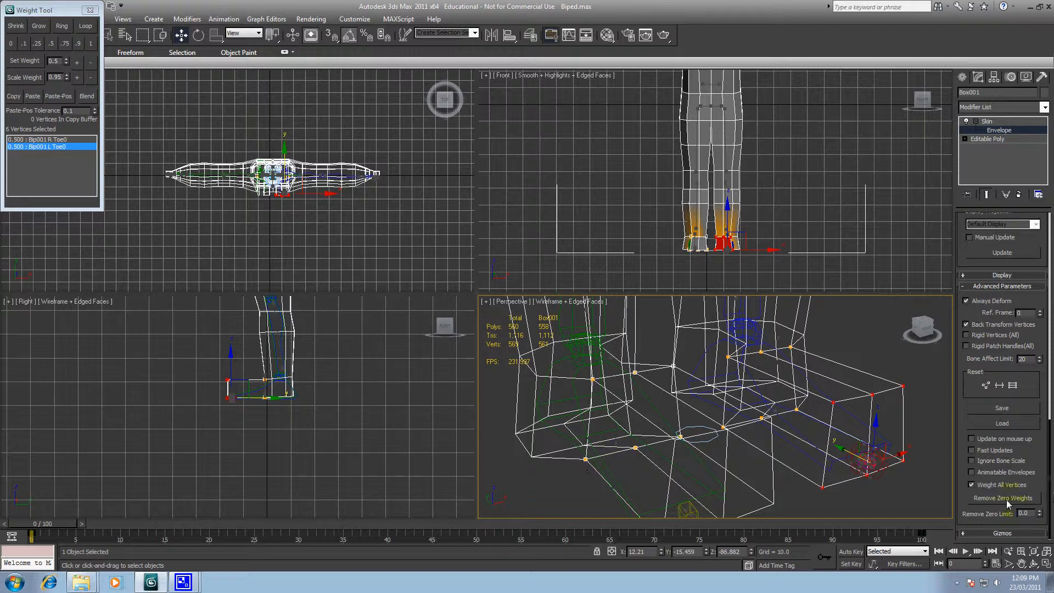
pyautogui.click(10, 43)
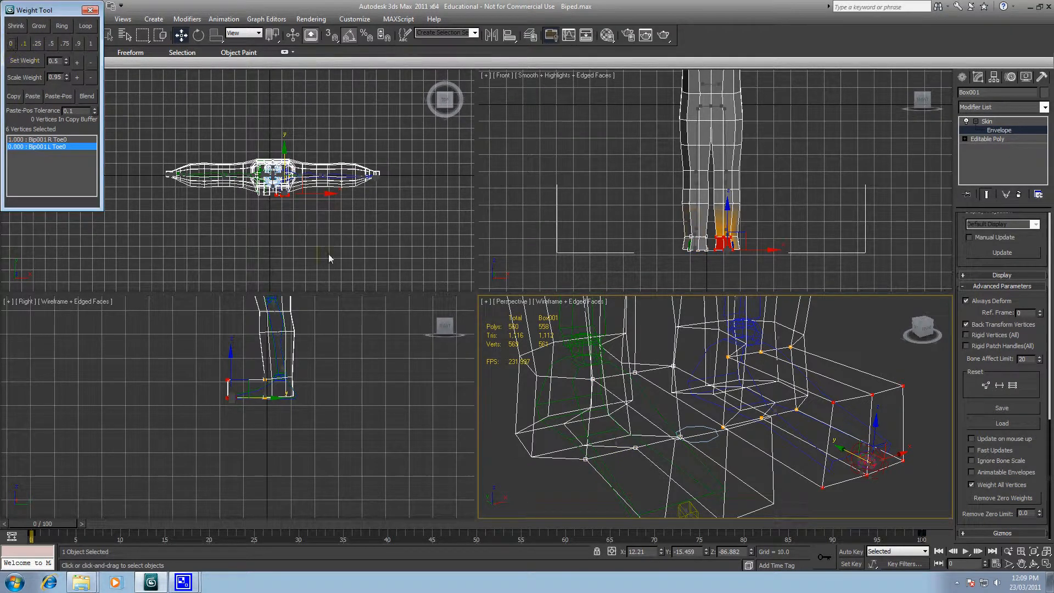
pyautogui.click(1000, 498)
# - Pick the Bip001 R Foot bone and weight the six right toe-joint vertices at 0.5 to it
pyautogui.keyDown('alt'); pyautogui.moveTo(558, 407); pyautogui.dragTo(675, 442, button='middle'); pyautogui.keyUp('alt')
pyautogui.click(673, 438)
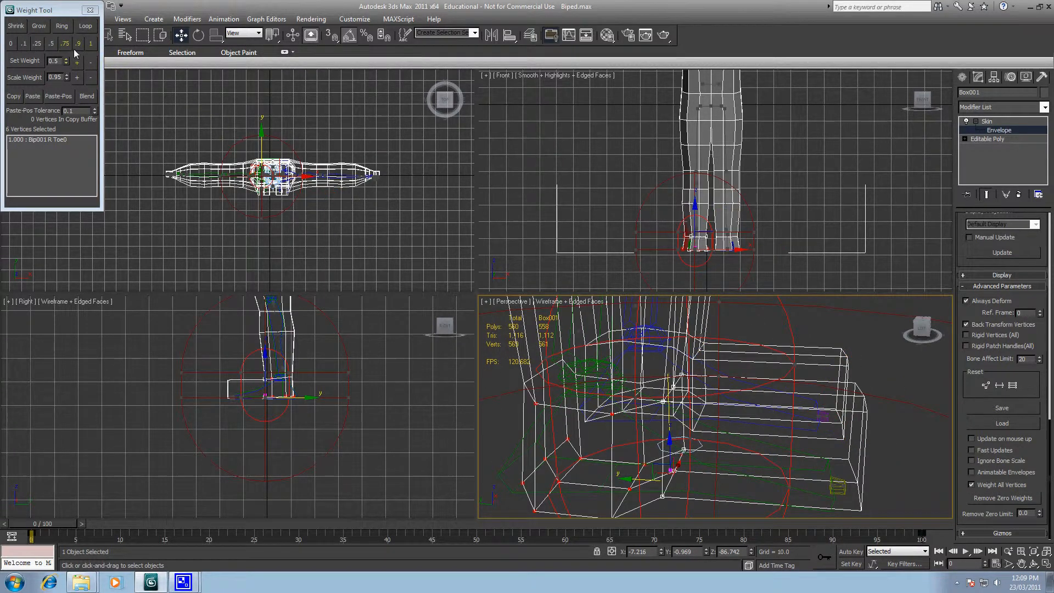
pyautogui.click(48, 46)
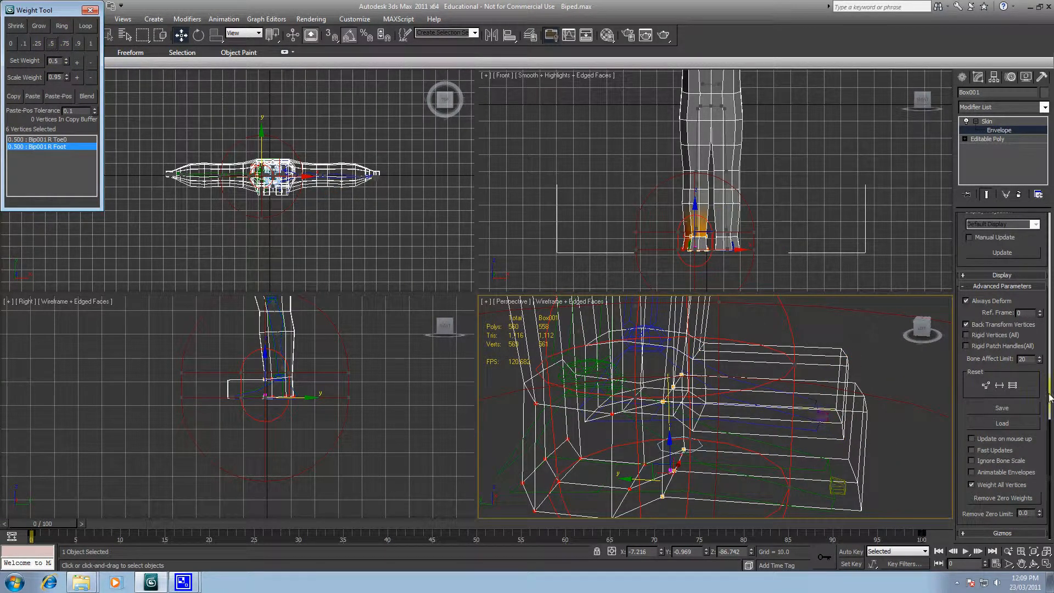
# - Check the bone weights of a vertex on the back of the right calf and clear the selection
pyautogui.moveTo(1049, 425)
pyautogui.mouseDown()
pyautogui.moveTo(1051, 195)
pyautogui.moveTo(1051, 433)
pyautogui.mouseUp()
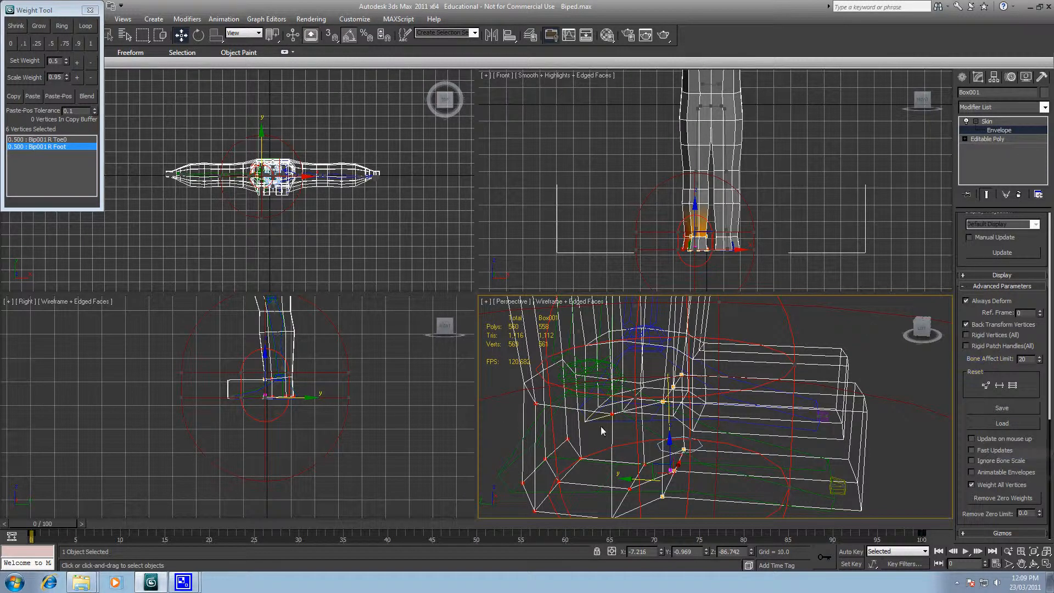
pyautogui.scroll(-5, 615, 398)
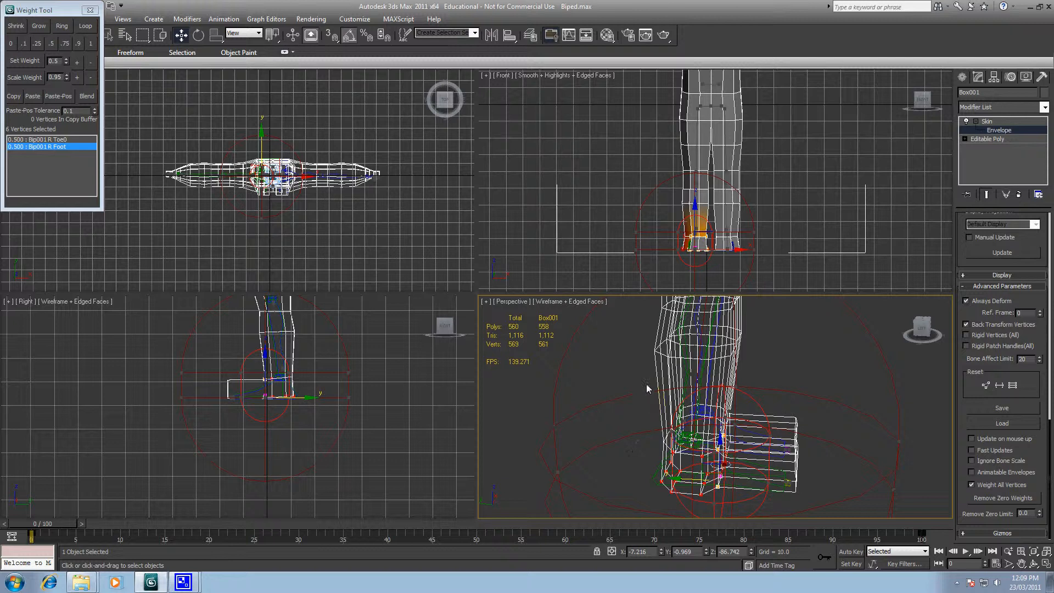
pyautogui.click(796, 373)
pyautogui.click(655, 350)
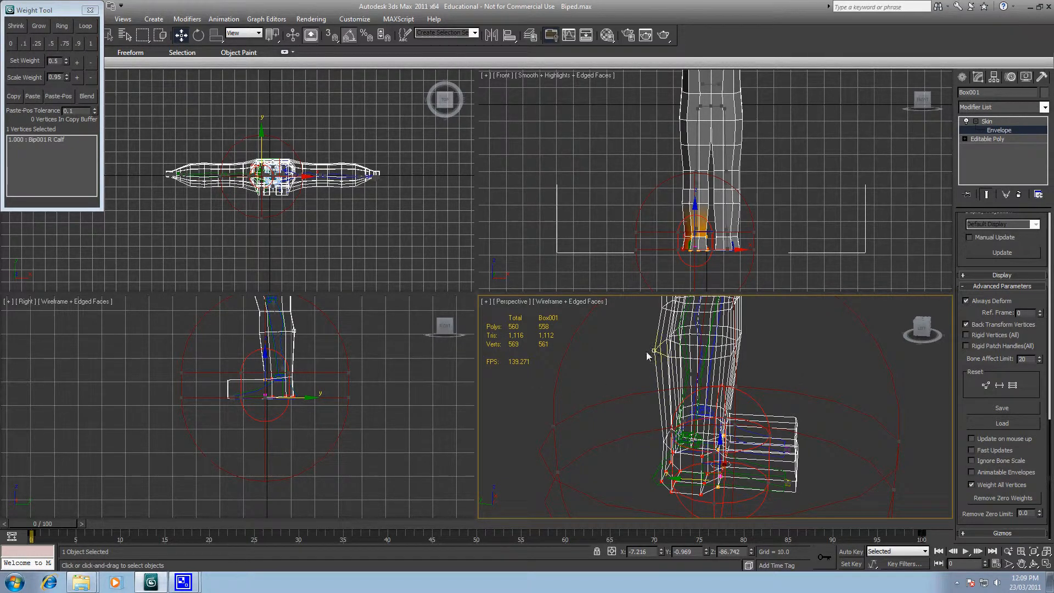
pyautogui.click(792, 353)
# - Select the vertices around the right shoulder and armpit, with Bip001 L Clavicle as the active bone
pyautogui.scroll(-5, 661, 235)
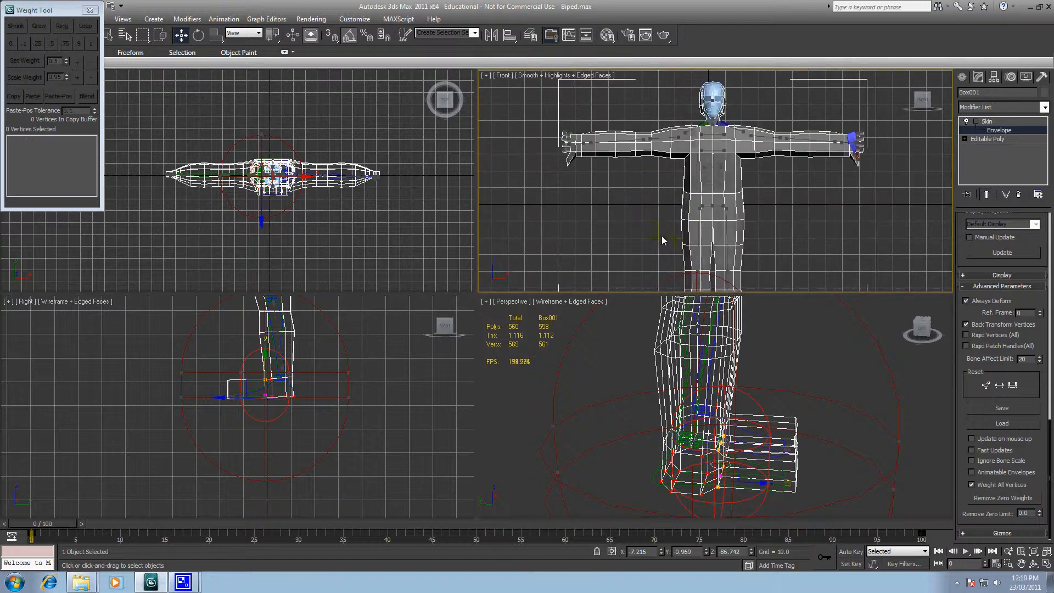
pyautogui.scroll(8, 651, 202)
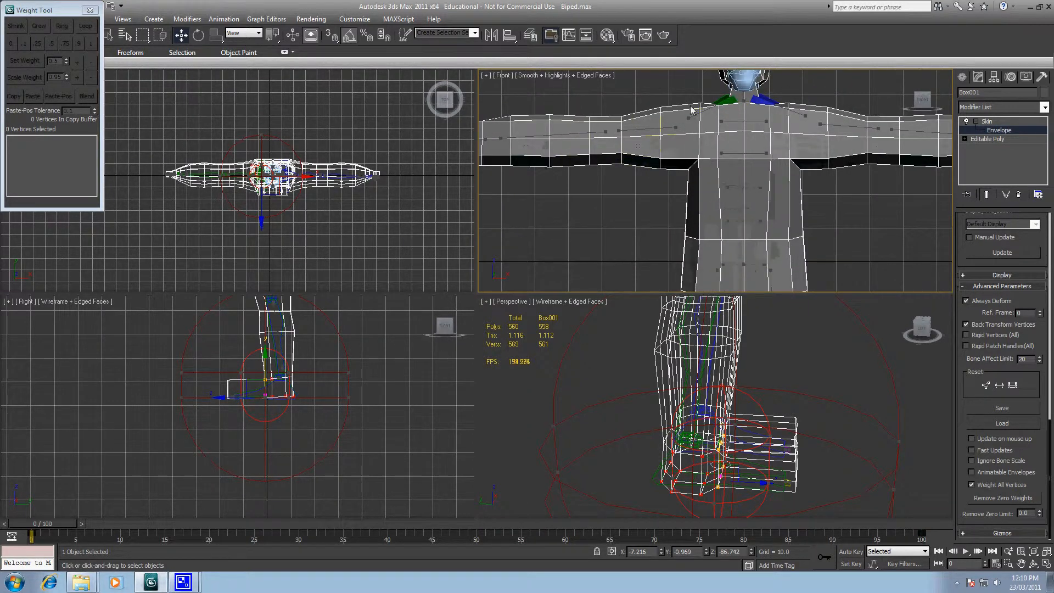
pyautogui.scroll(2, 659, 150)
pyautogui.moveTo(629, 137); pyautogui.dragTo(687, 171)
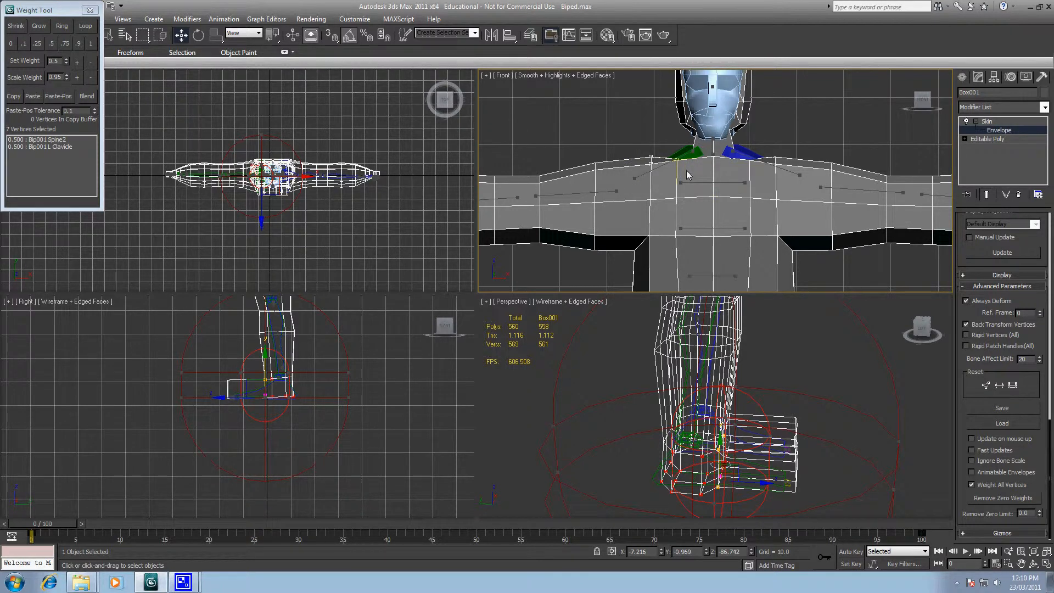
pyautogui.click(54, 146)
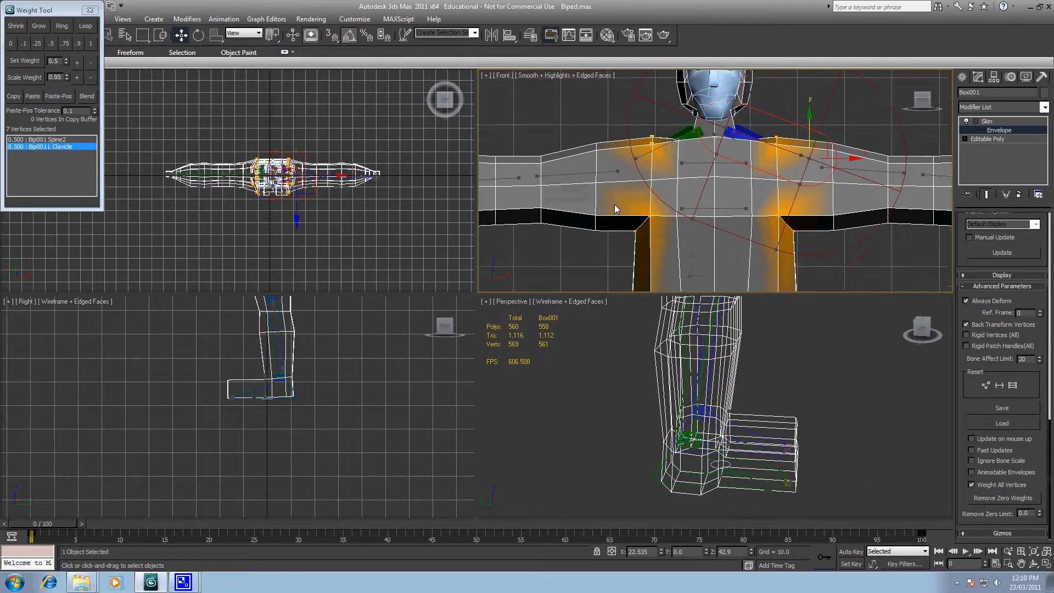
pyautogui.moveTo(615, 205); pyautogui.dragTo(616, 167, button='middle')
pyautogui.keyDown('ctrl'); pyautogui.moveTo(625, 169); pyautogui.dragTo(666, 231); pyautogui.keyUp('ctrl')
pyautogui.moveTo(640, 139); pyautogui.dragTo(641, 193, button='middle')
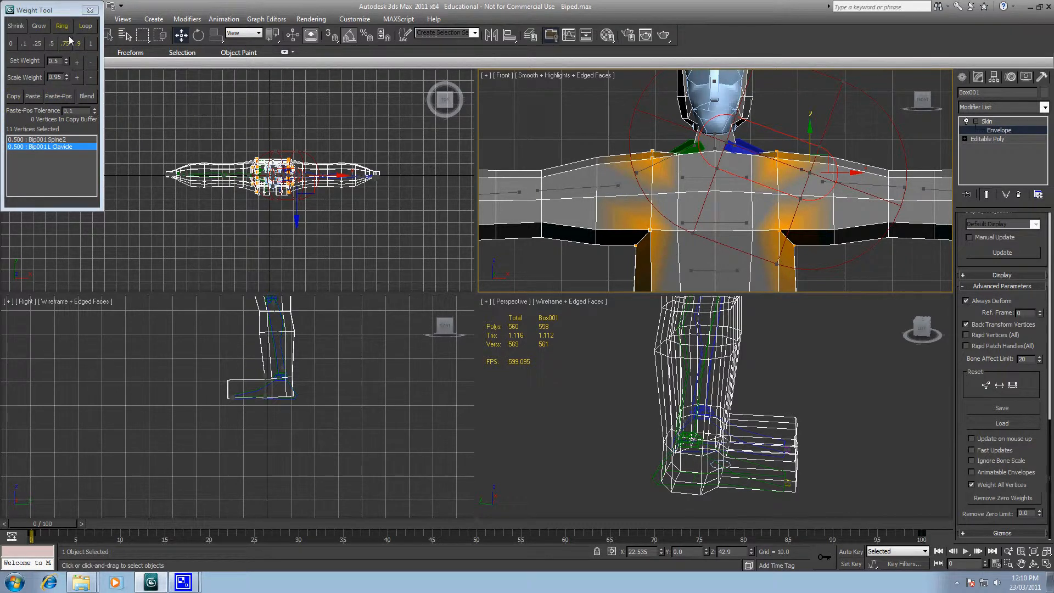
# - Set the selected shoulder vertices' Bip001 L Clavicle weight to 0, remove zero weights, and weight them at 0.5 to the right clavicle bone
pyautogui.click(11, 47)
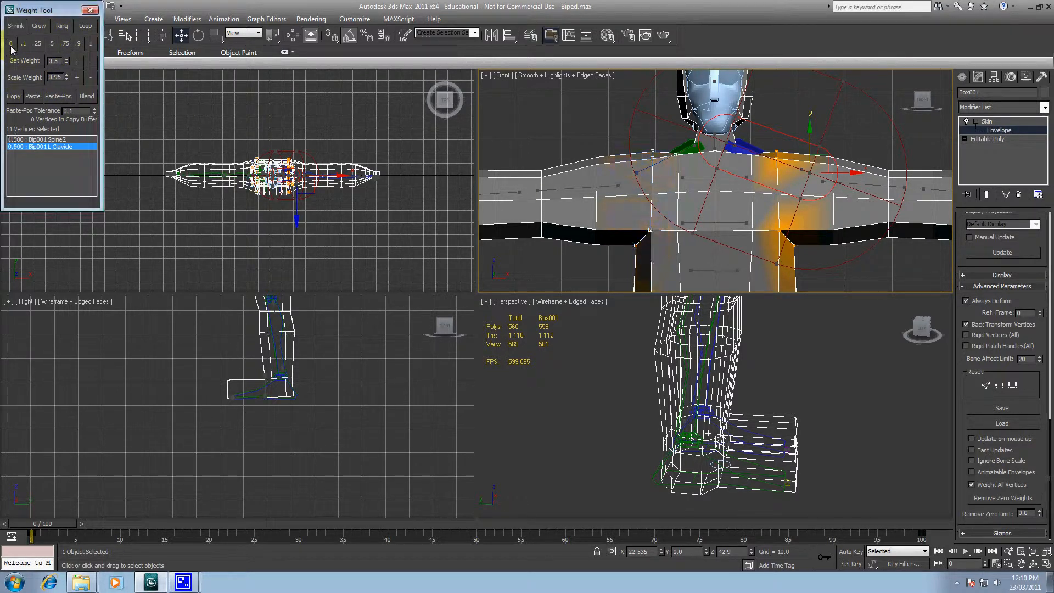
pyautogui.click(987, 497)
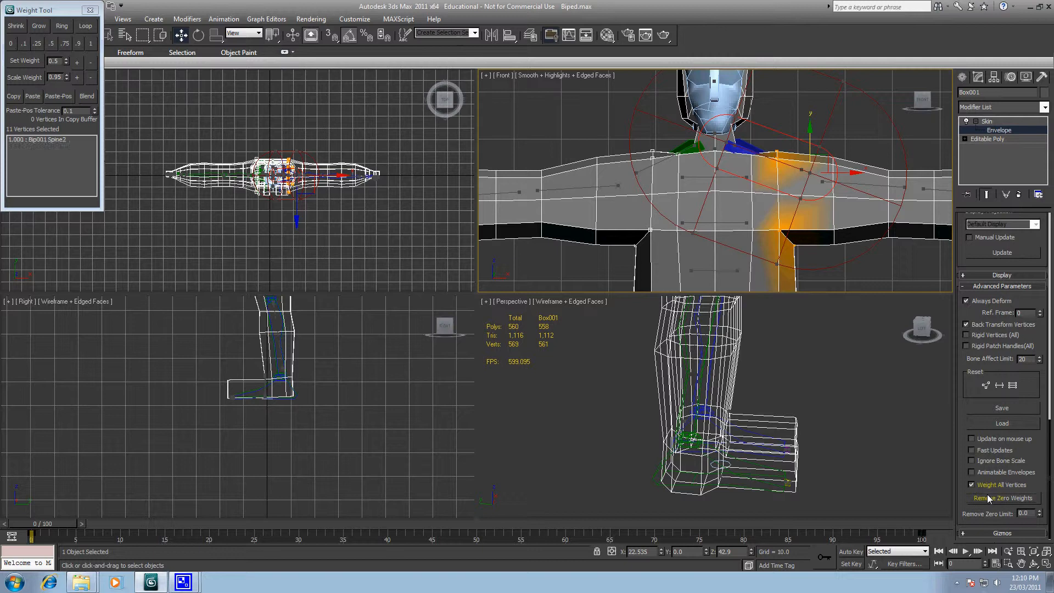
pyautogui.click(682, 152)
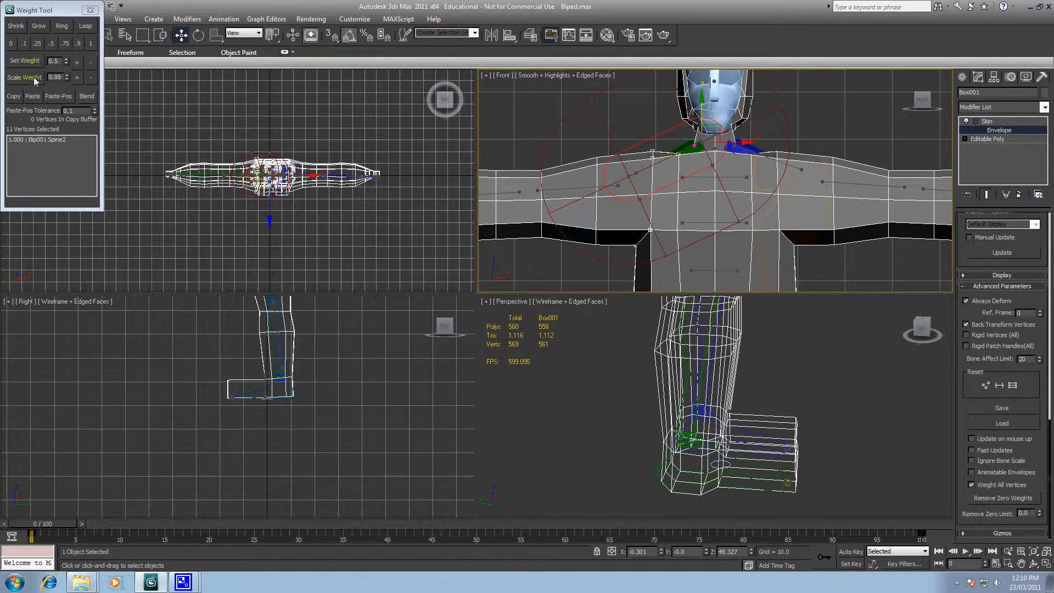
pyautogui.click(51, 44)
pyautogui.click(518, 136)
# - Weight the right upper arm's vertex loop nearest the shoulder at 1 to Bip001 R UpperArm and remove the zero weights
pyautogui.moveTo(529, 142); pyautogui.dragTo(577, 133, button='middle')
pyautogui.moveTo(629, 130); pyautogui.dragTo(664, 251)
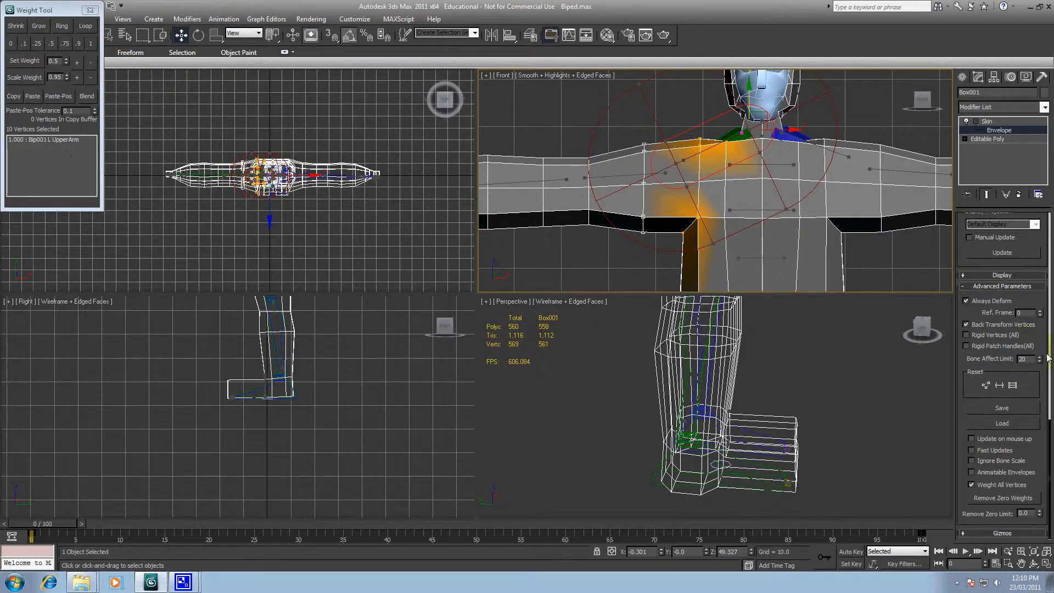
pyautogui.click(624, 175)
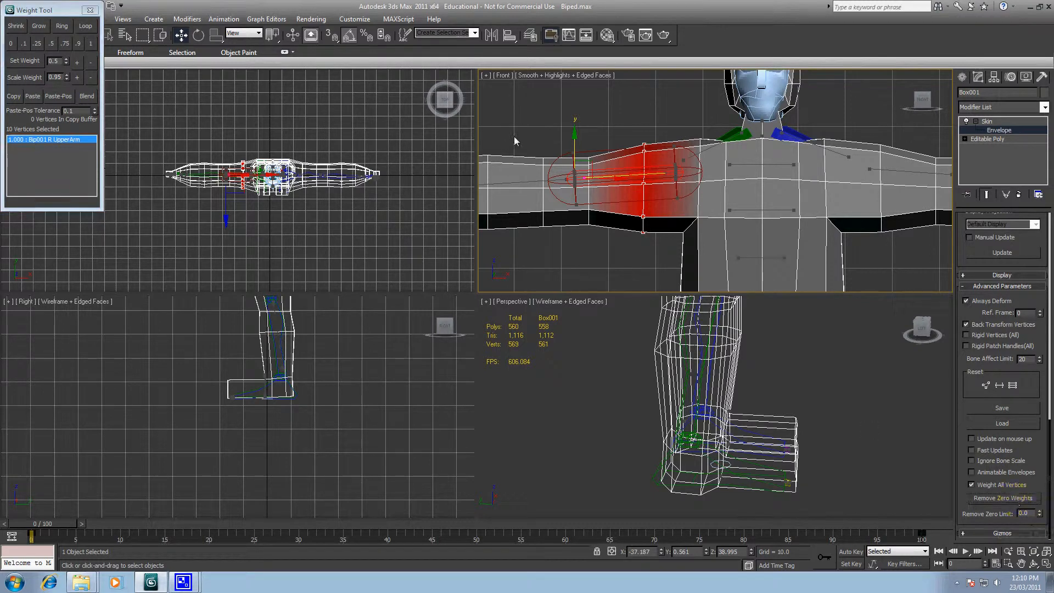
# - Reassign the two right elbow vertex loops to Bip001 R UpperArm and Bip001 R Forearm at 0.5 each, removing their left-arm bone weights
pyautogui.moveTo(523, 143); pyautogui.dragTo(603, 275)
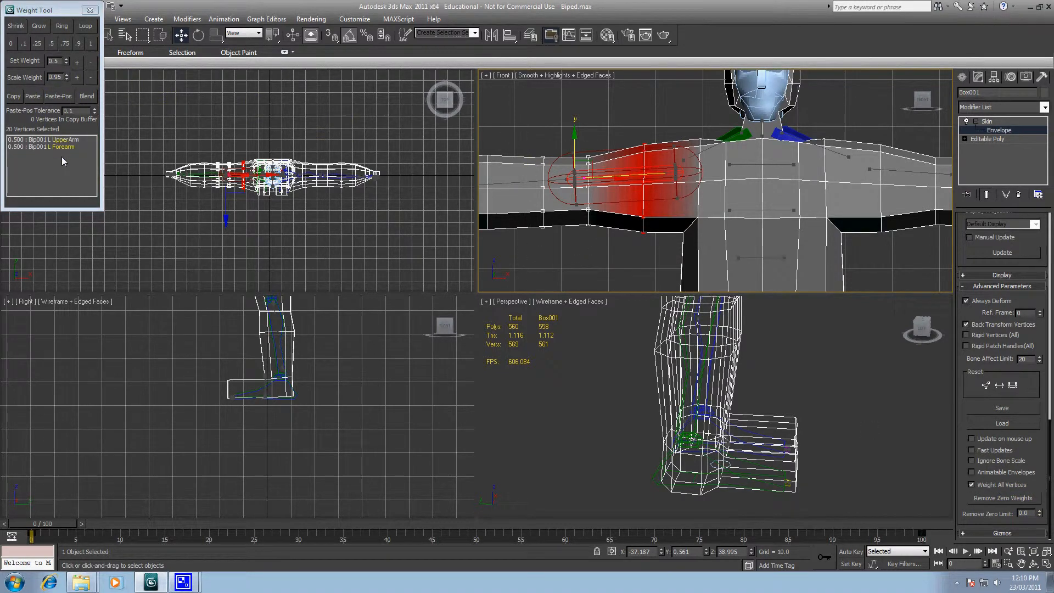
pyautogui.click(65, 140)
pyautogui.click(11, 44)
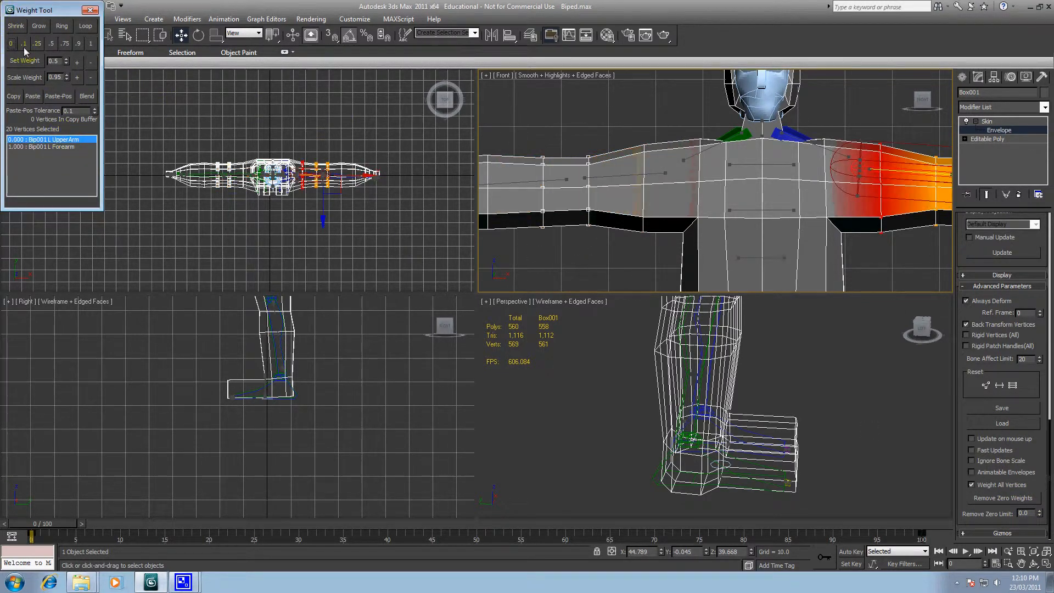
pyautogui.click(648, 171)
pyautogui.click(90, 44)
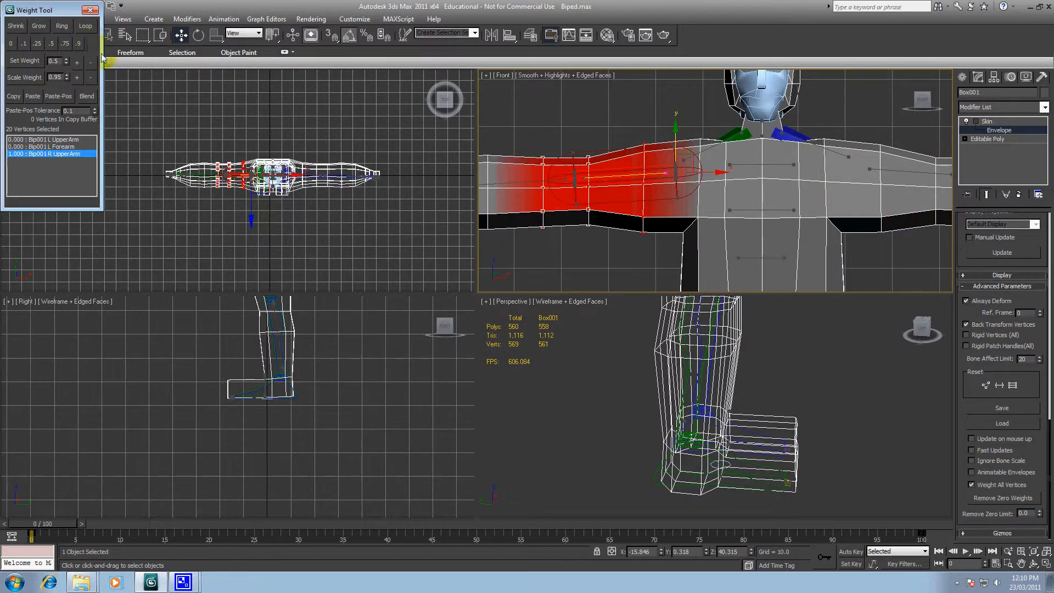
pyautogui.click(1003, 498)
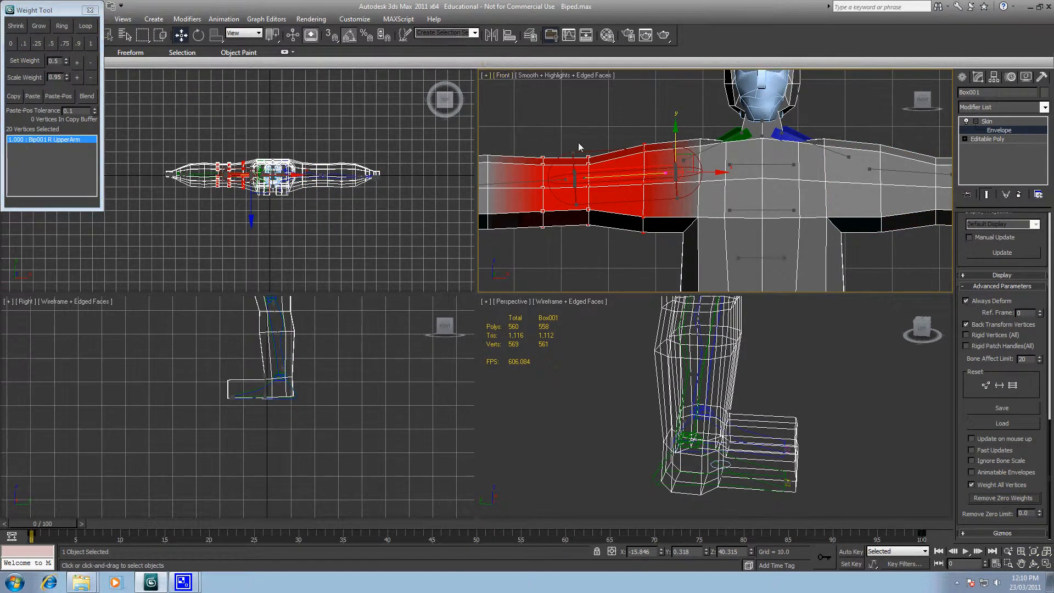
pyautogui.moveTo(525, 164); pyautogui.dragTo(569, 172, button='middle')
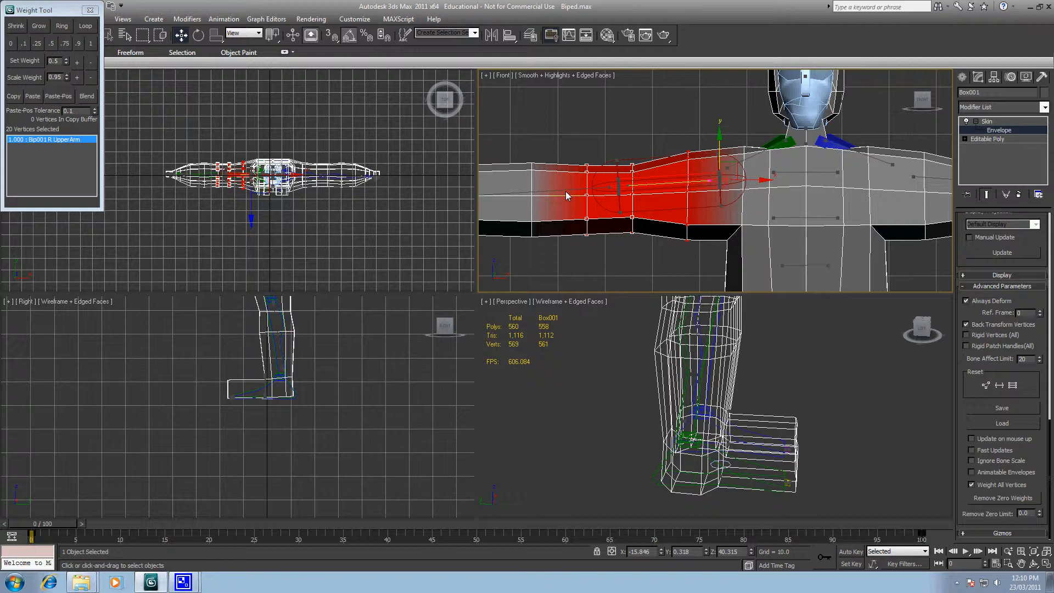
pyautogui.click(558, 187)
pyautogui.click(50, 44)
# - Weight the vertex loop in the middle of the right forearm at 1 to Bip001 R Forearm and remove the zero weights
pyautogui.moveTo(504, 131); pyautogui.dragTo(607, 101, button='middle')
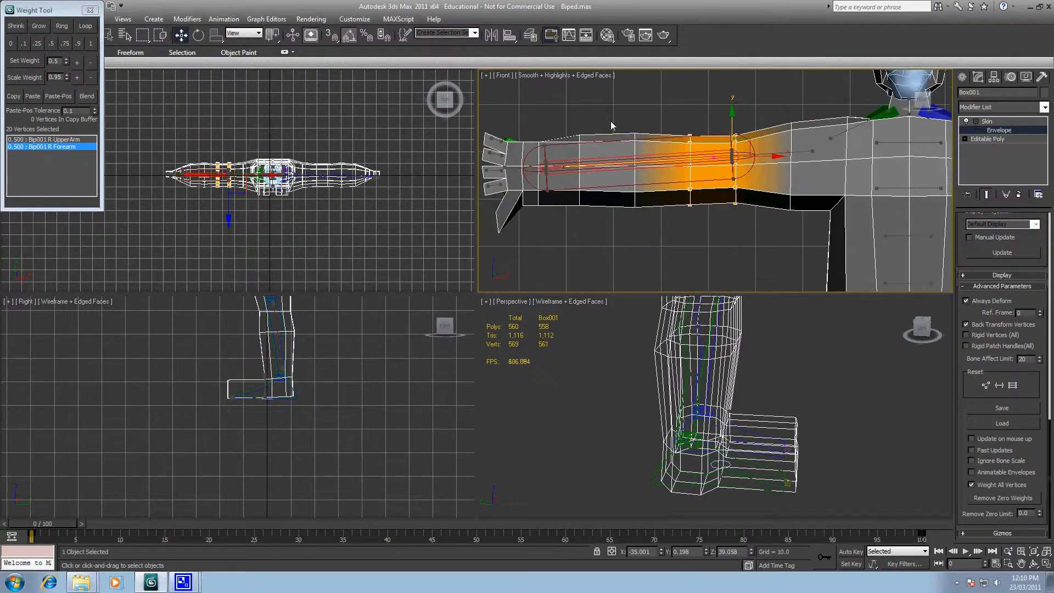
pyautogui.click(551, 158)
pyautogui.click(90, 43)
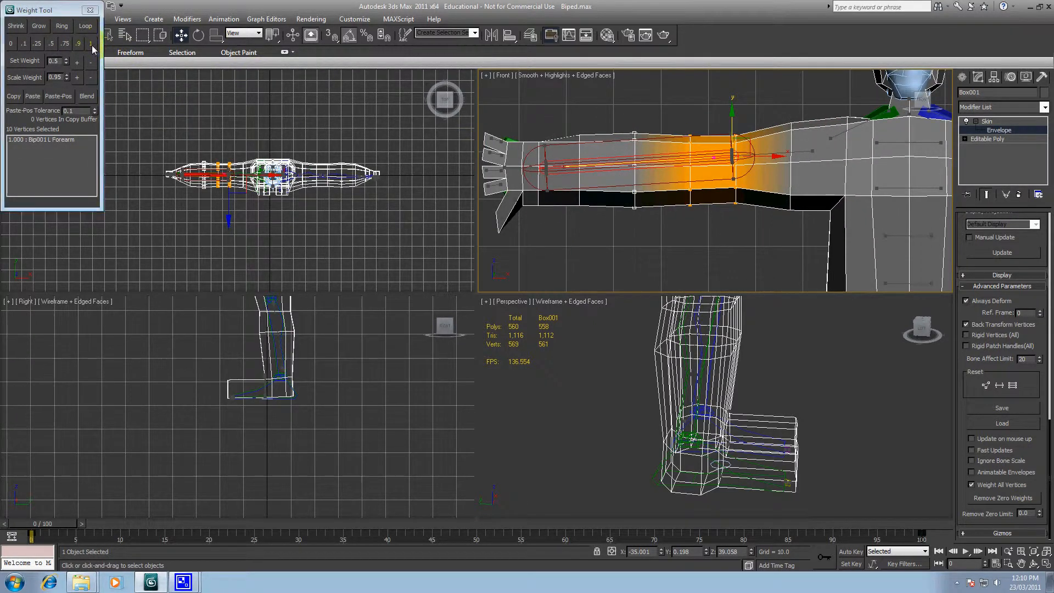
pyautogui.click(1003, 499)
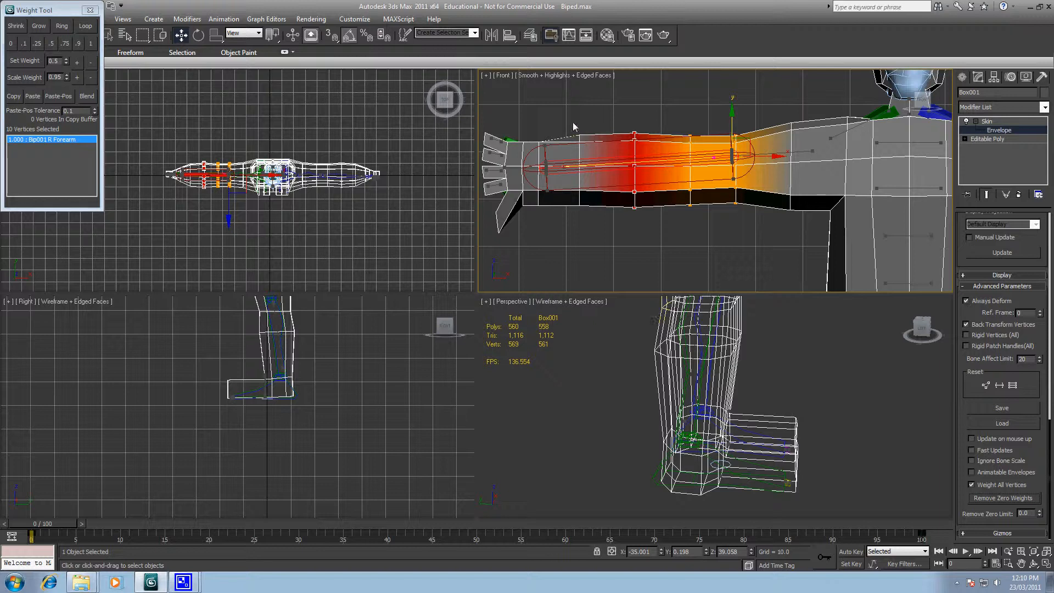
# - Reassign the vertex loop just above the right wrist to Bip001 R Forearm and Bip001 R Hand at 0.5 each, removing the left-bone weights
pyautogui.moveTo(572, 126); pyautogui.dragTo(594, 231)
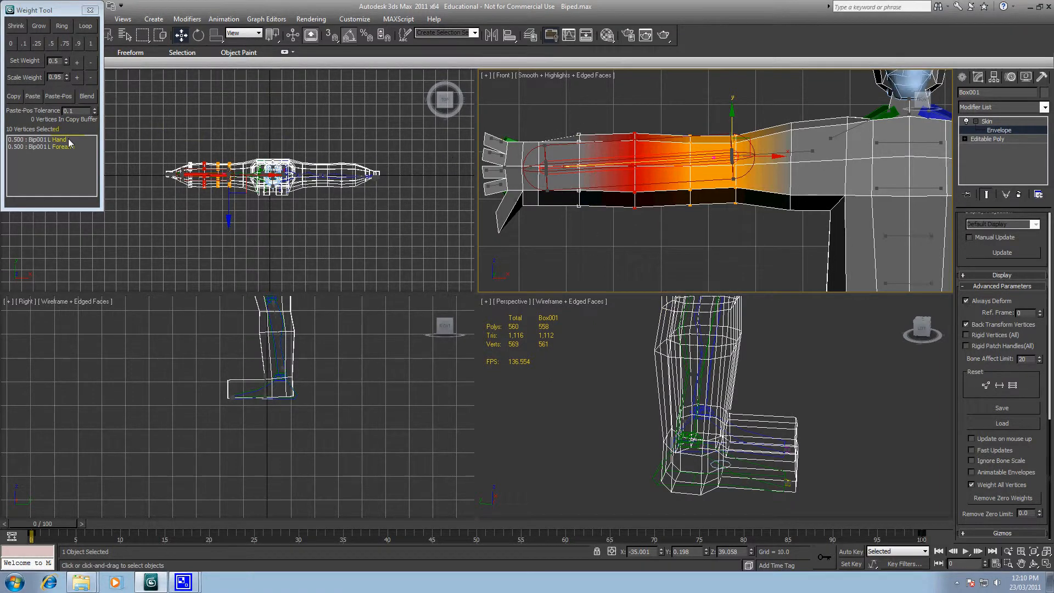
pyautogui.moveTo(590, 143); pyautogui.dragTo(668, 145, button='middle')
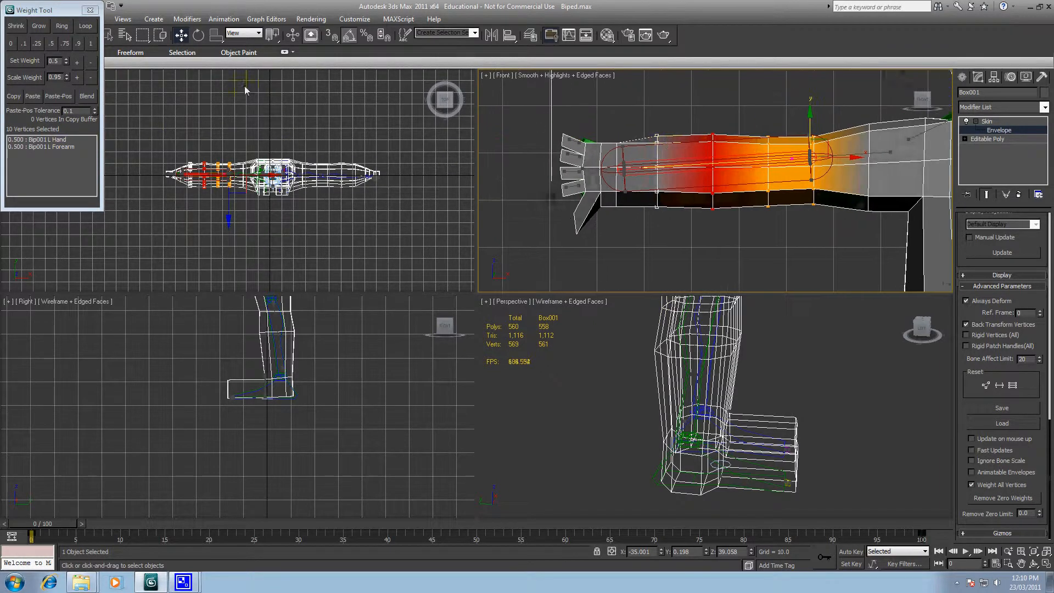
pyautogui.click(91, 44)
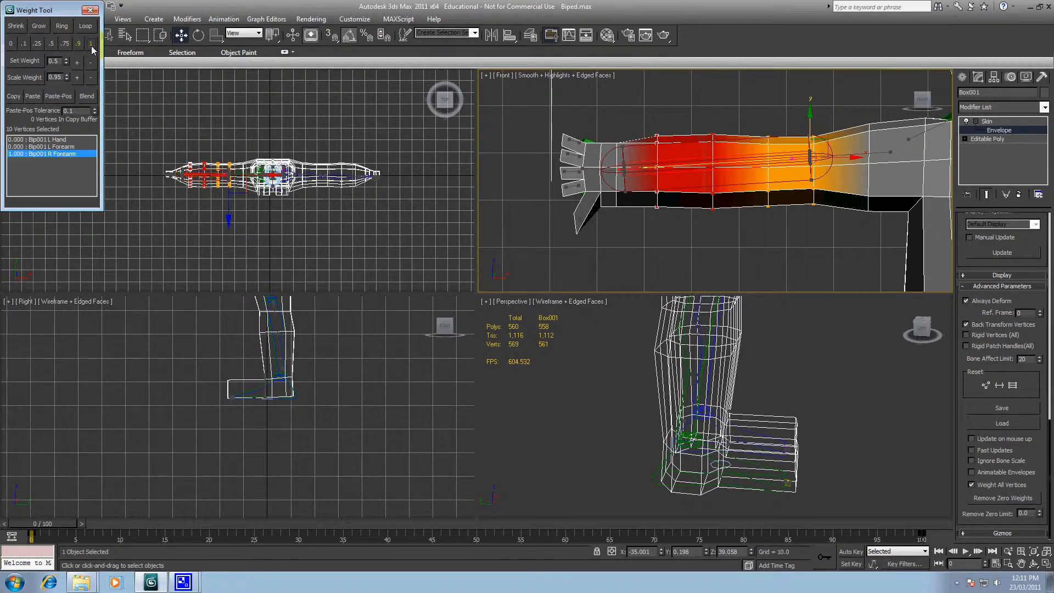
pyautogui.click(1018, 501)
pyautogui.scroll(5, 734, 218)
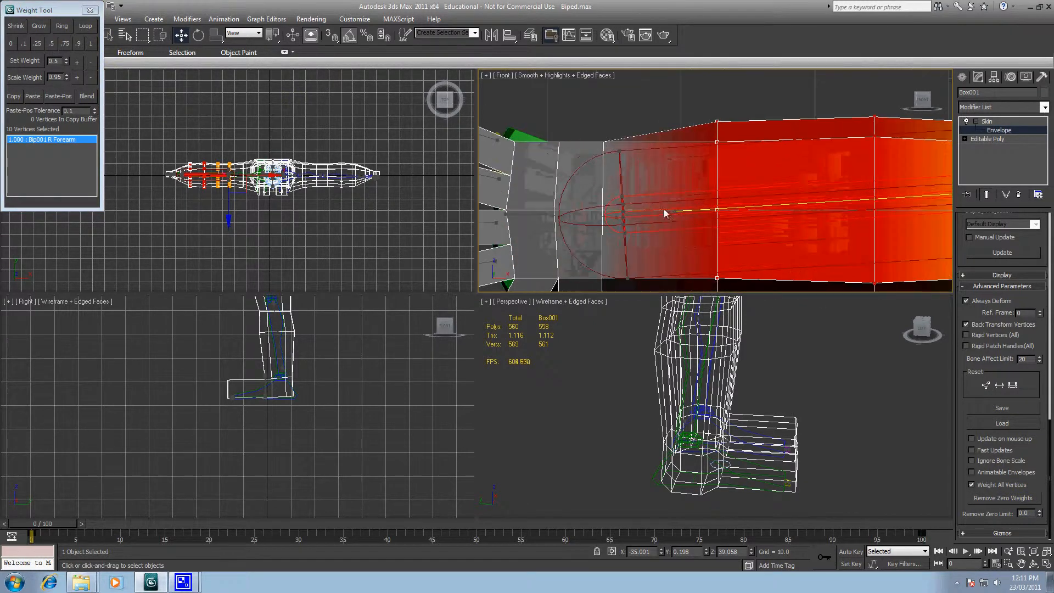
pyautogui.click(532, 216)
pyautogui.click(55, 45)
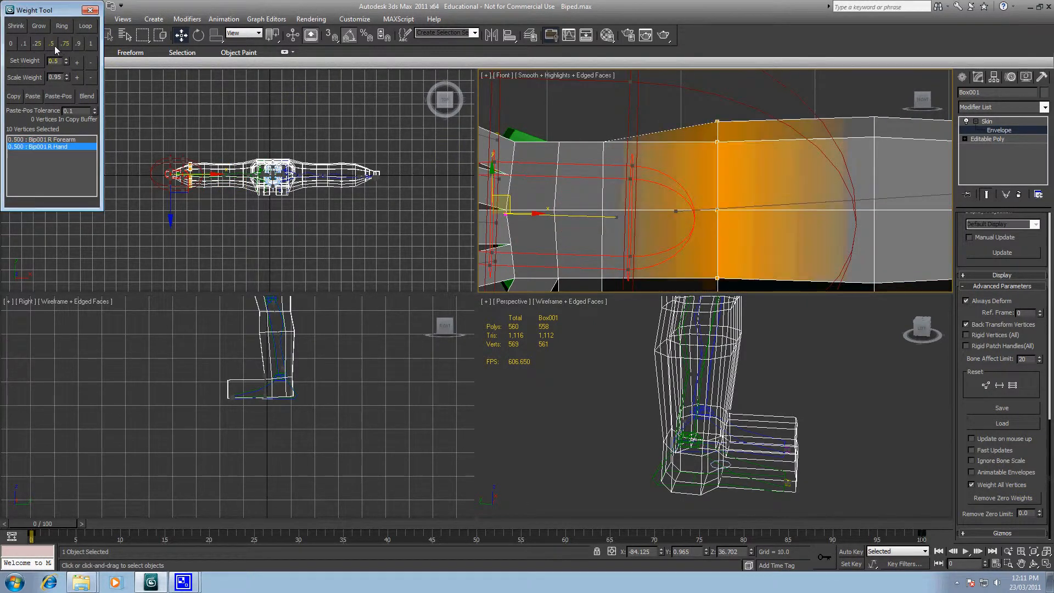
# - Weight the right wrist and palm vertices at 1 to Bip001 R Hand and remove the zero weights
pyautogui.moveTo(593, 132); pyautogui.dragTo(690, 97, button='middle')
pyautogui.scroll(-2, 637, 81)
pyautogui.moveTo(687, 86); pyautogui.dragTo(683, 279)
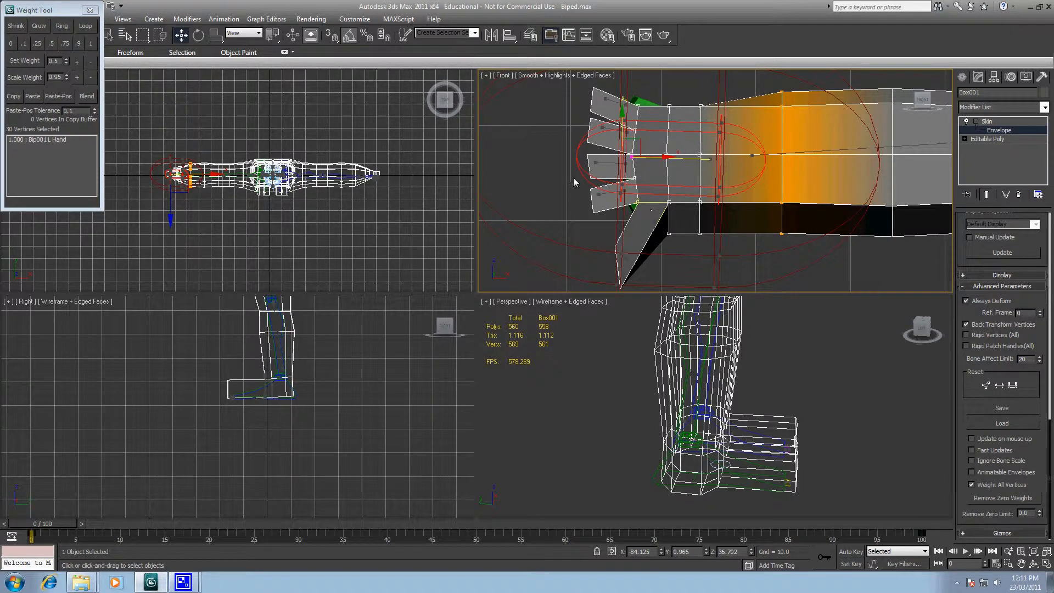
pyautogui.click(90, 44)
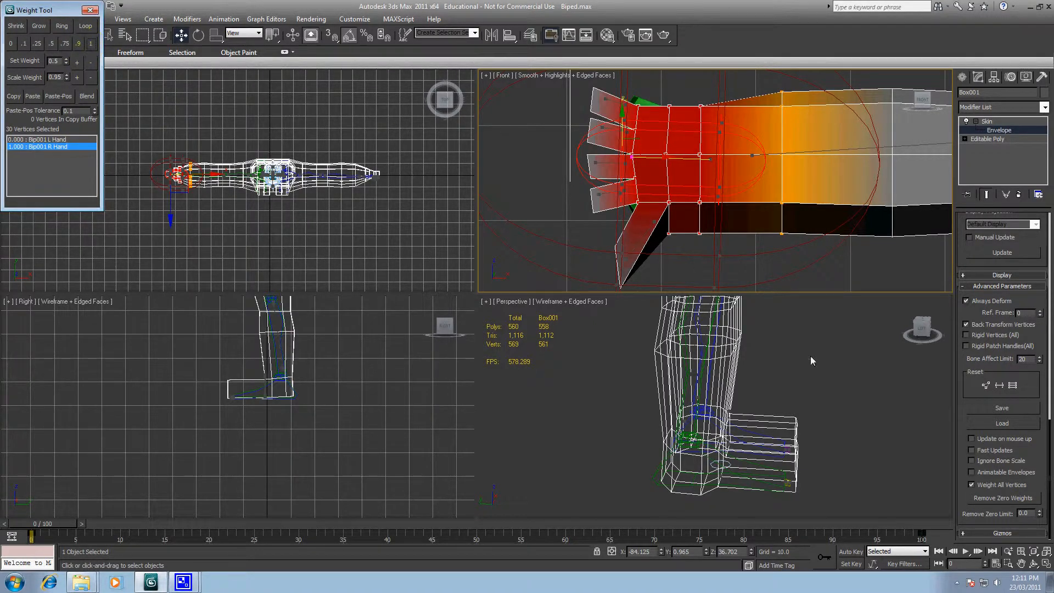
pyautogui.click(1004, 497)
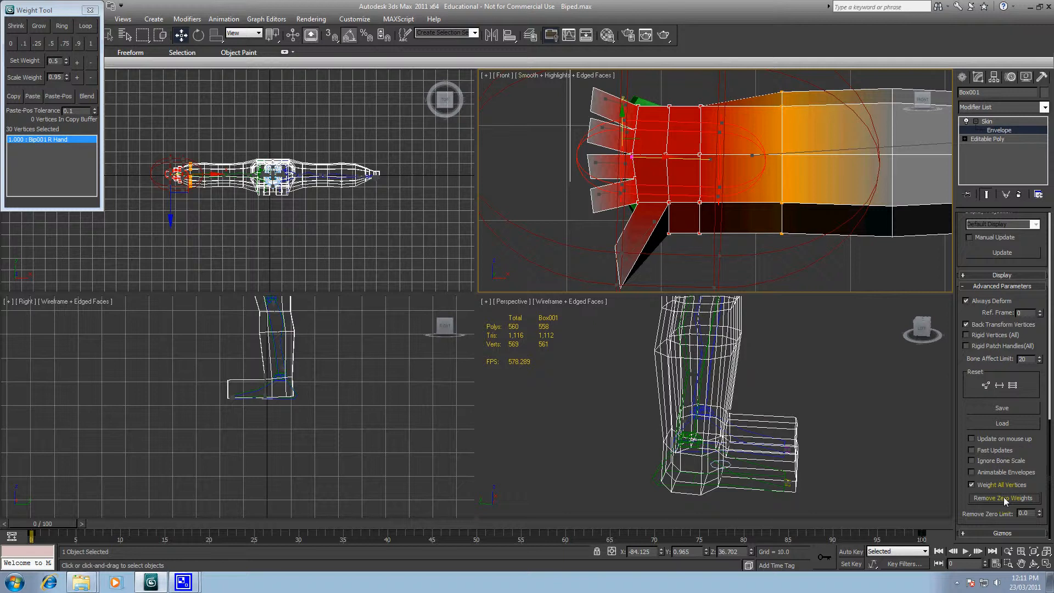
# - Weight the right little fingertip's vertices at 1 to Bip001 R Finger4 and remove the zero weights
pyautogui.click(579, 104)
pyautogui.moveTo(578, 104); pyautogui.dragTo(578, 151, button='middle')
pyautogui.moveTo(581, 128); pyautogui.dragTo(604, 163)
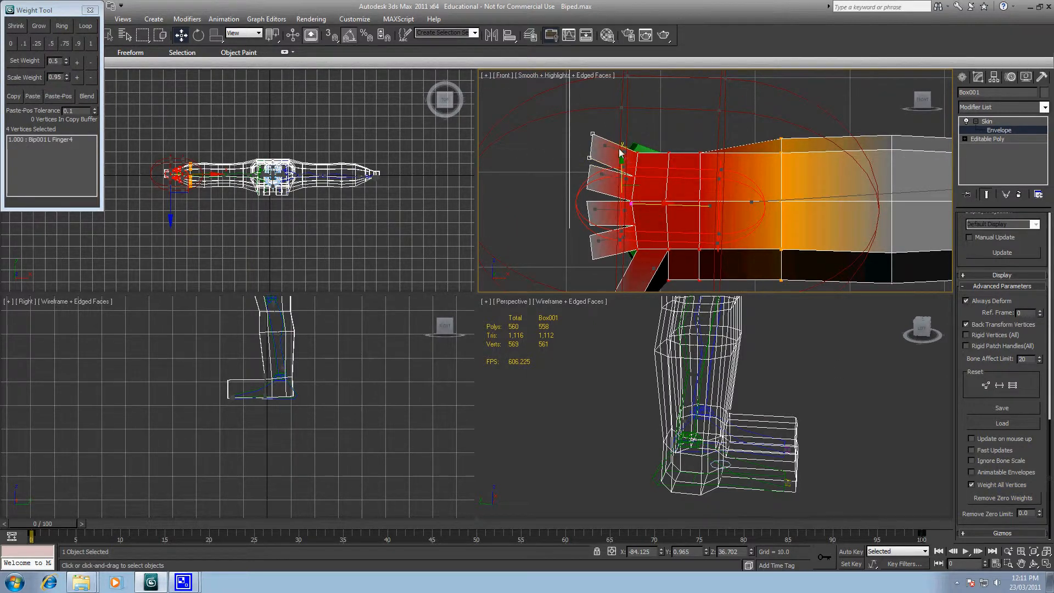
pyautogui.click(617, 154)
pyautogui.click(91, 43)
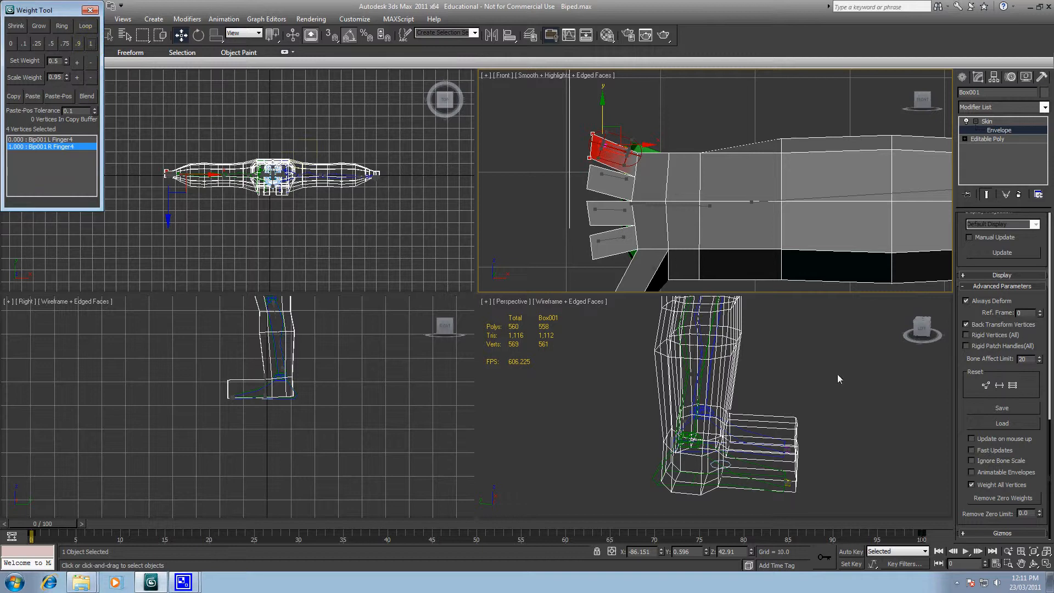
pyautogui.click(1004, 497)
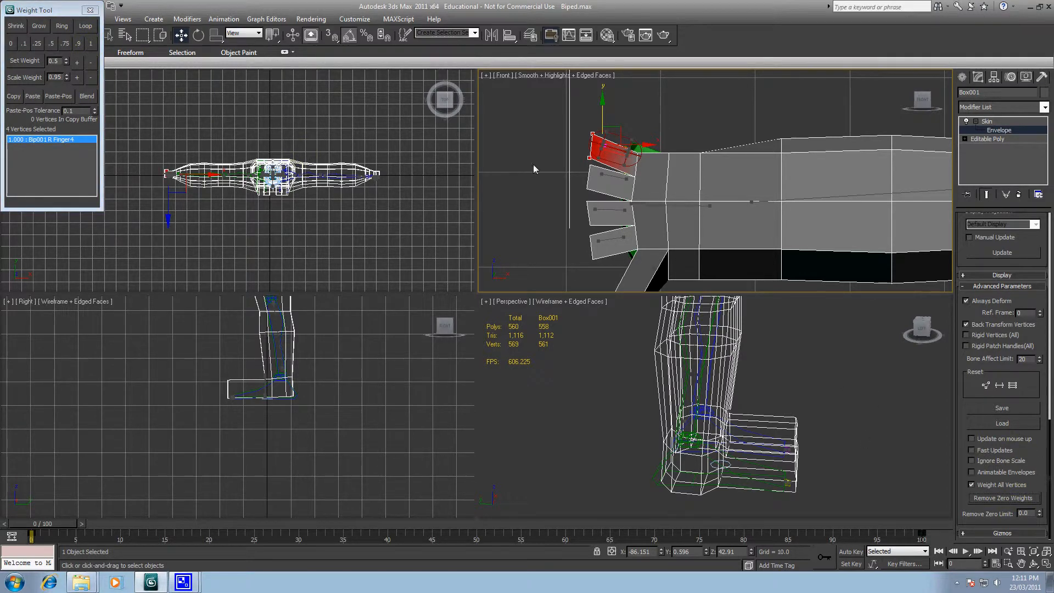
# - Weight the right ring fingertip's vertices at 1 to Bip001 R Finger3 and remove the zero weights
pyautogui.click(613, 181)
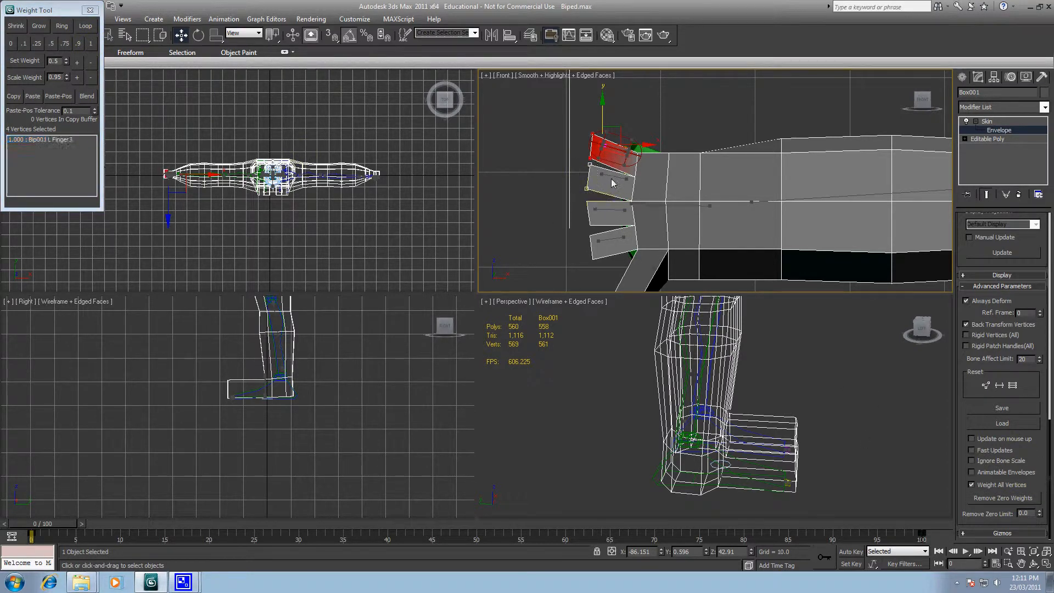
pyautogui.click(90, 43)
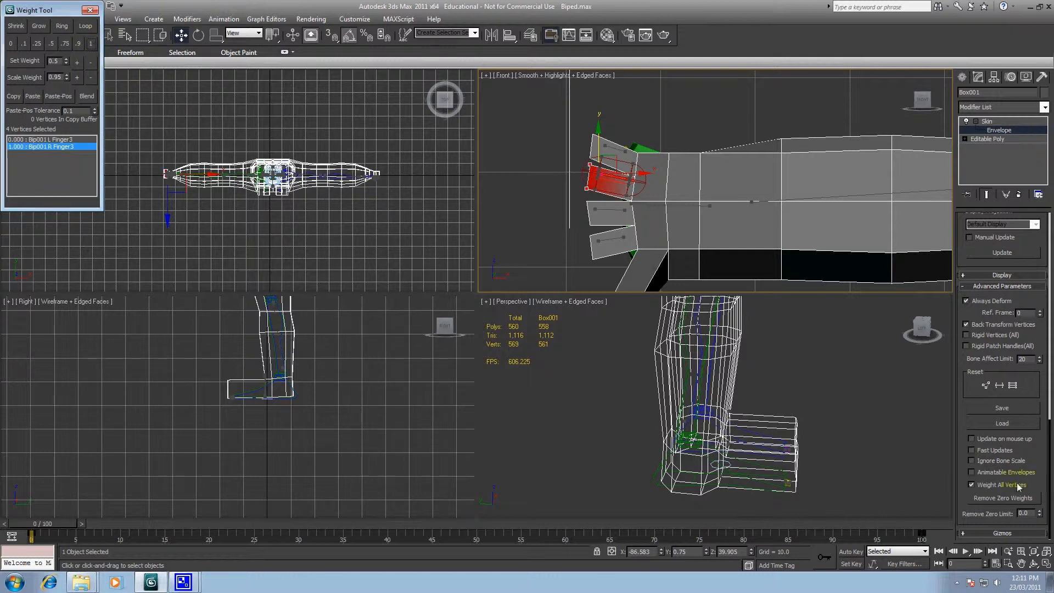
pyautogui.click(1011, 497)
# - Weight the right middle fingertip's vertices at 1 to Bip001 R Finger2 and remove the zero weights
pyautogui.moveTo(579, 199); pyautogui.dragTo(604, 237)
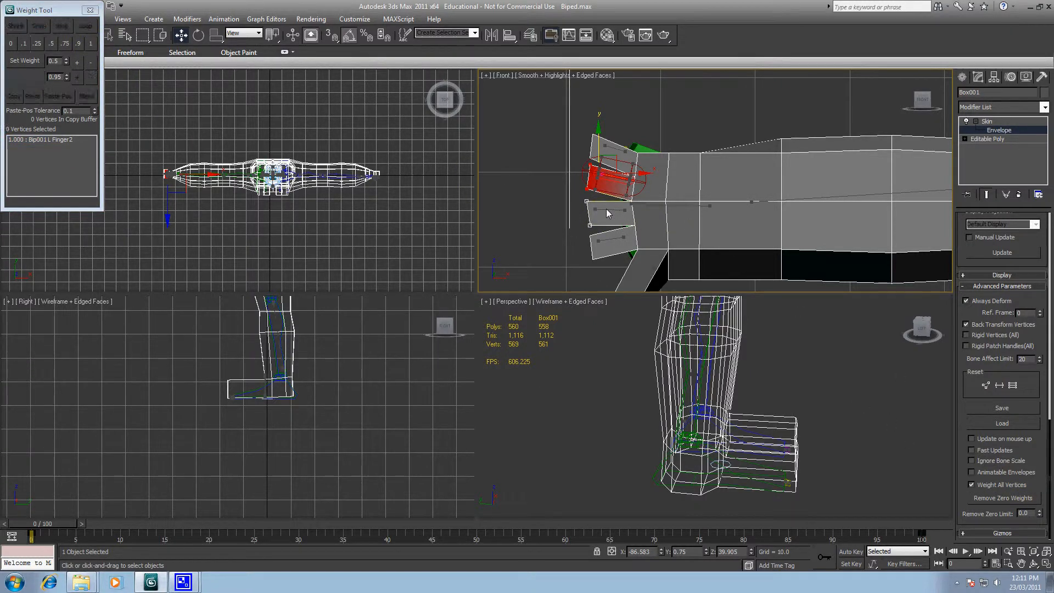
pyautogui.click(609, 209)
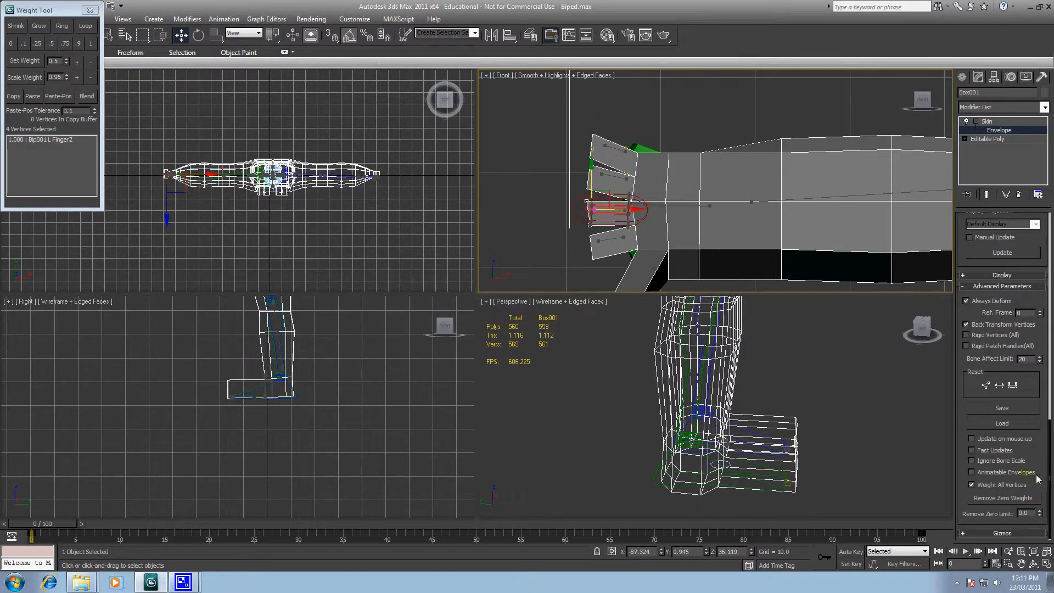
pyautogui.click(90, 44)
pyautogui.click(985, 499)
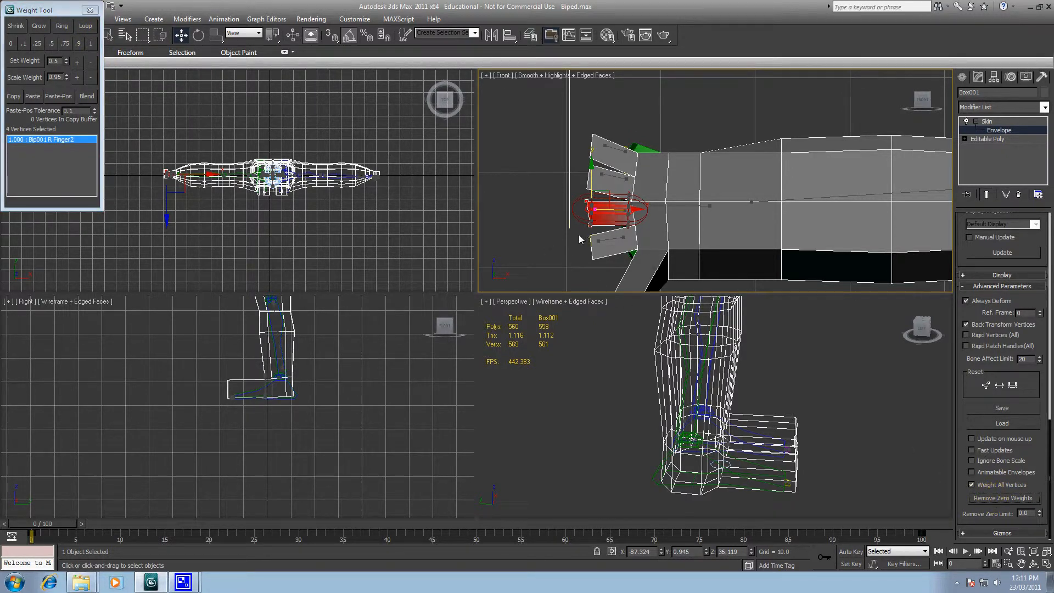
# - Weight the right index fingertip's vertices at 1 to Bip001 R Finger1 and remove the zero weights
pyautogui.click(607, 246)
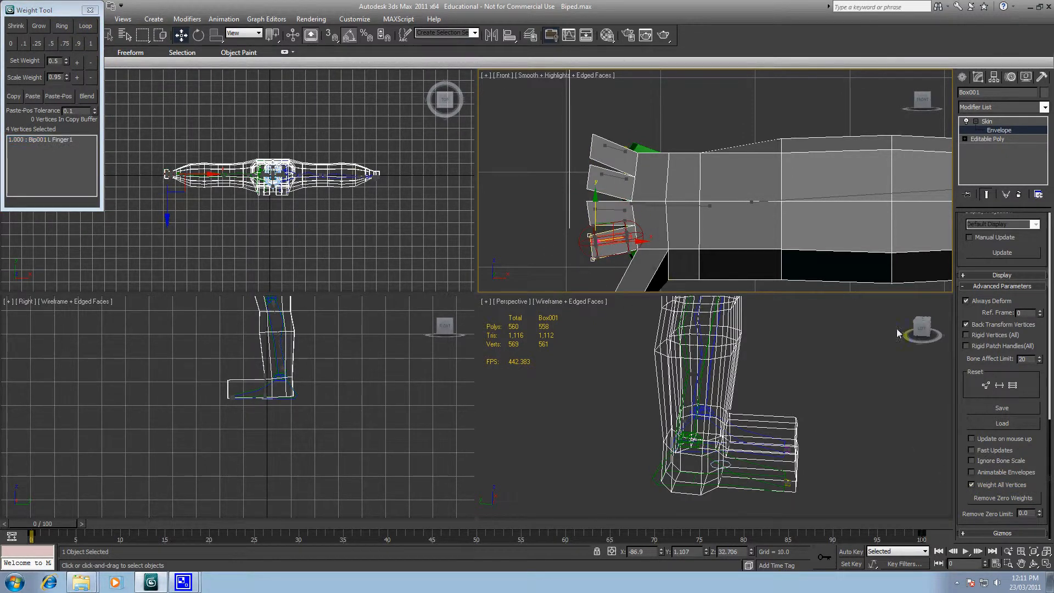
pyautogui.click(91, 43)
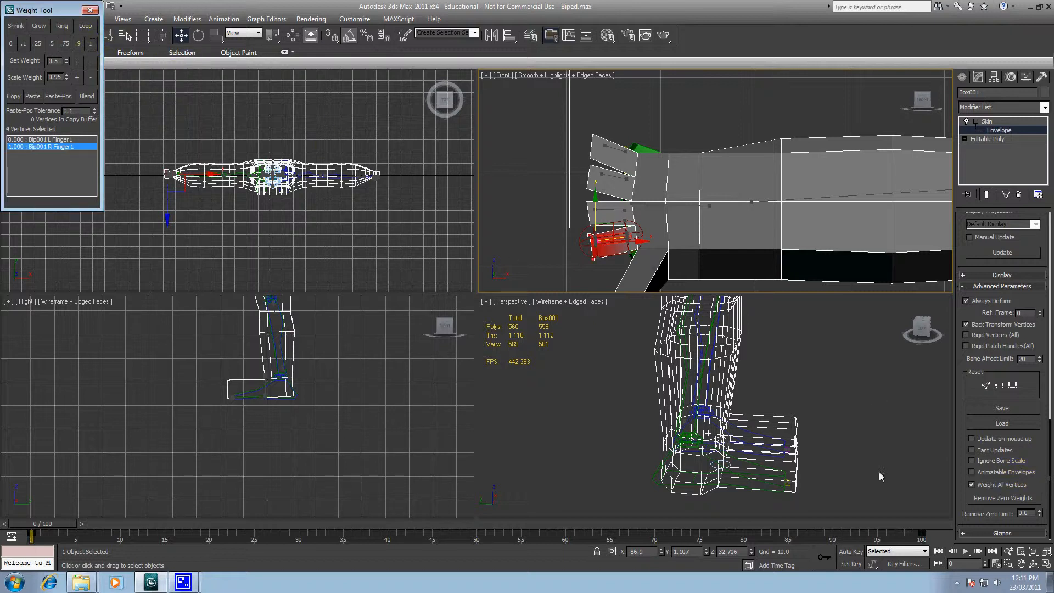
pyautogui.click(1009, 498)
# - Weight the right thumb tip's vertices at 1 to Bip001 R Finger0 and remove the zero weights
pyautogui.moveTo(595, 273); pyautogui.dragTo(588, 212, button='middle')
pyautogui.moveTo(587, 219); pyautogui.dragTo(627, 286)
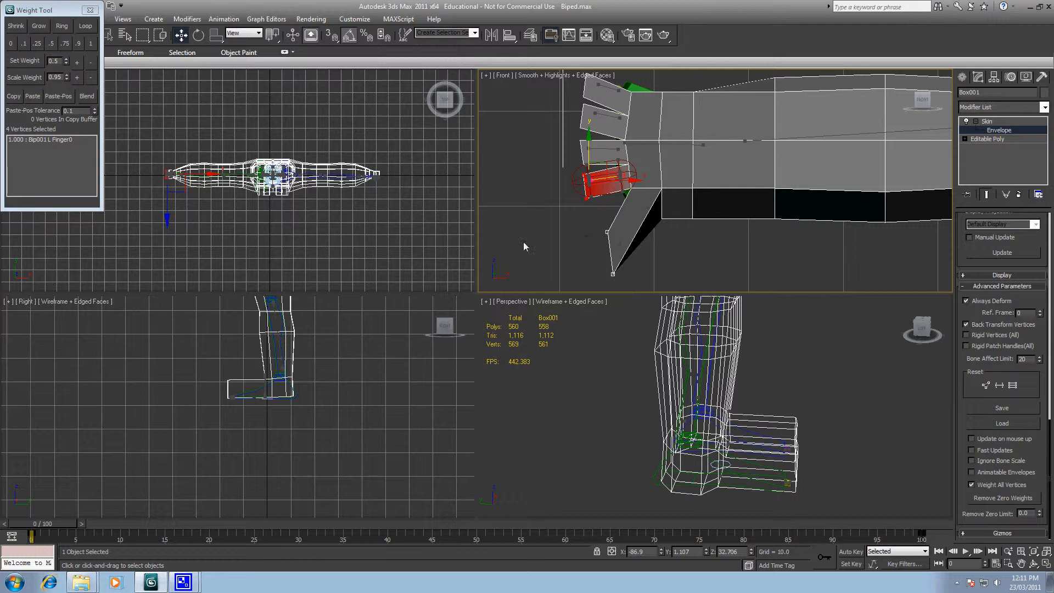
pyautogui.click(91, 44)
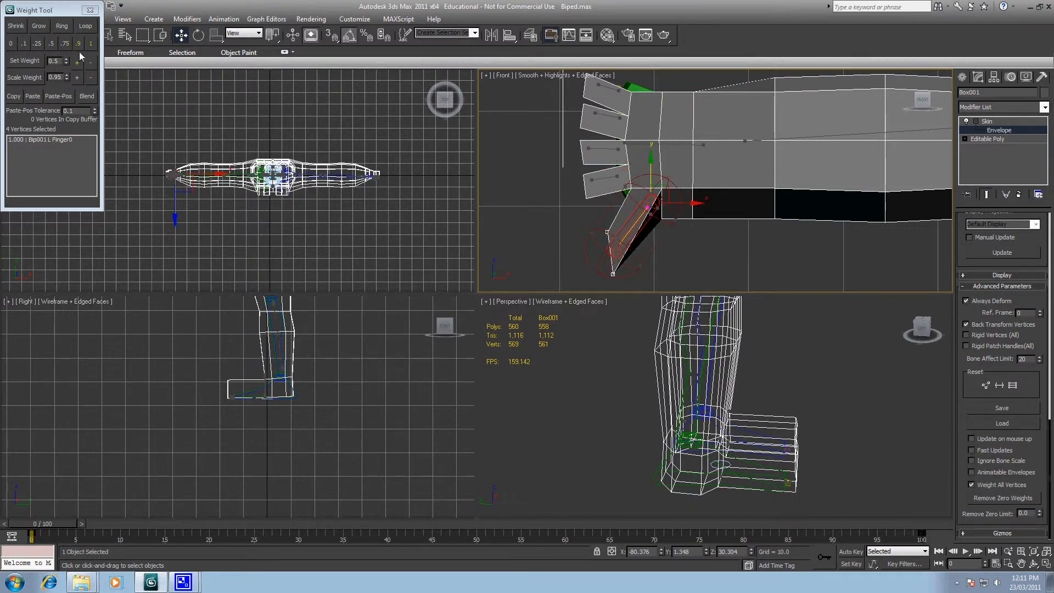
pyautogui.click(1000, 499)
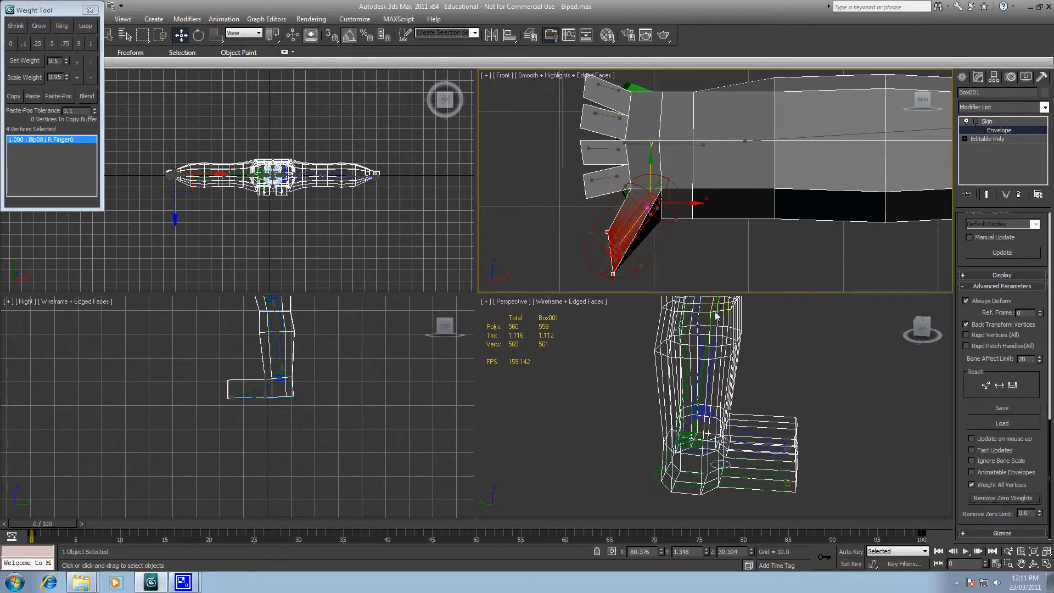
# - Examine the right hand's mesh and finger bones in wireframe and shaded display, including the whole upper body
pyautogui.click(565, 213)
pyautogui.press('F3')
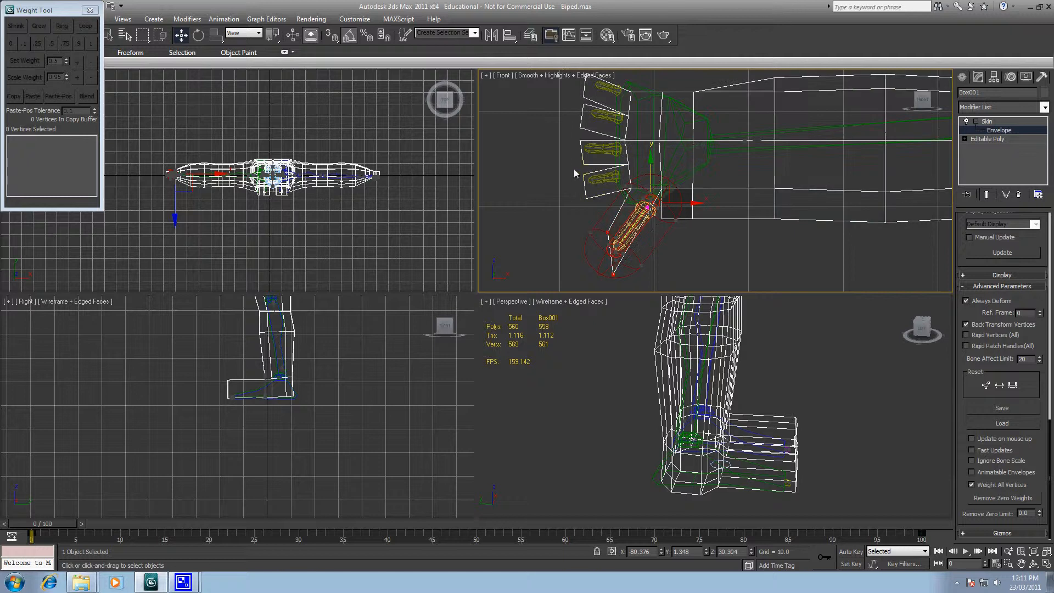
pyautogui.moveTo(574, 169); pyautogui.dragTo(601, 214)
pyautogui.press('F3')
pyautogui.click(579, 236)
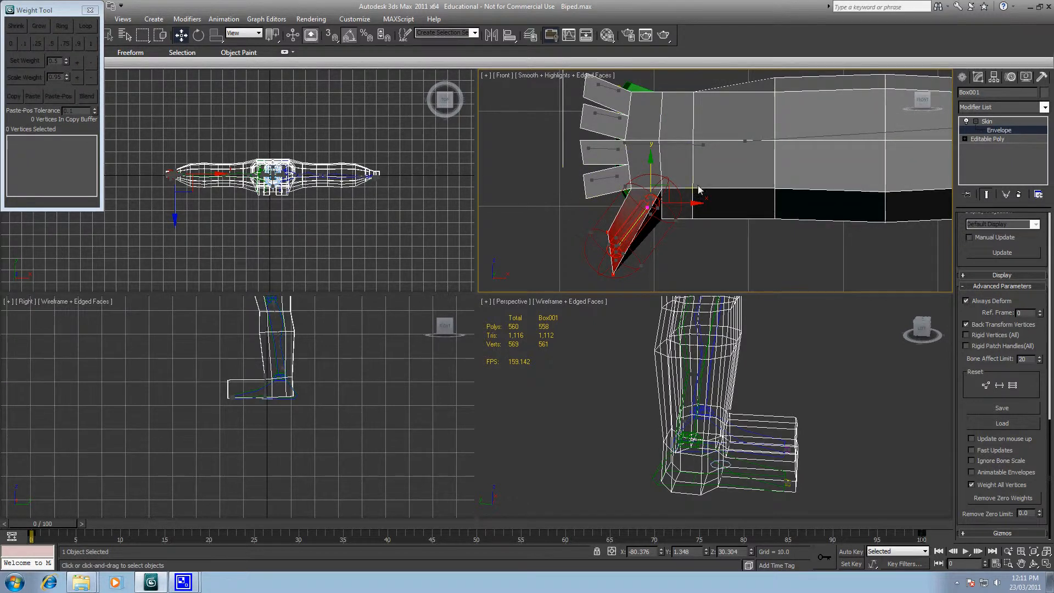
pyautogui.scroll(-5, 565, 216)
pyautogui.scroll(-5, 664, 200)
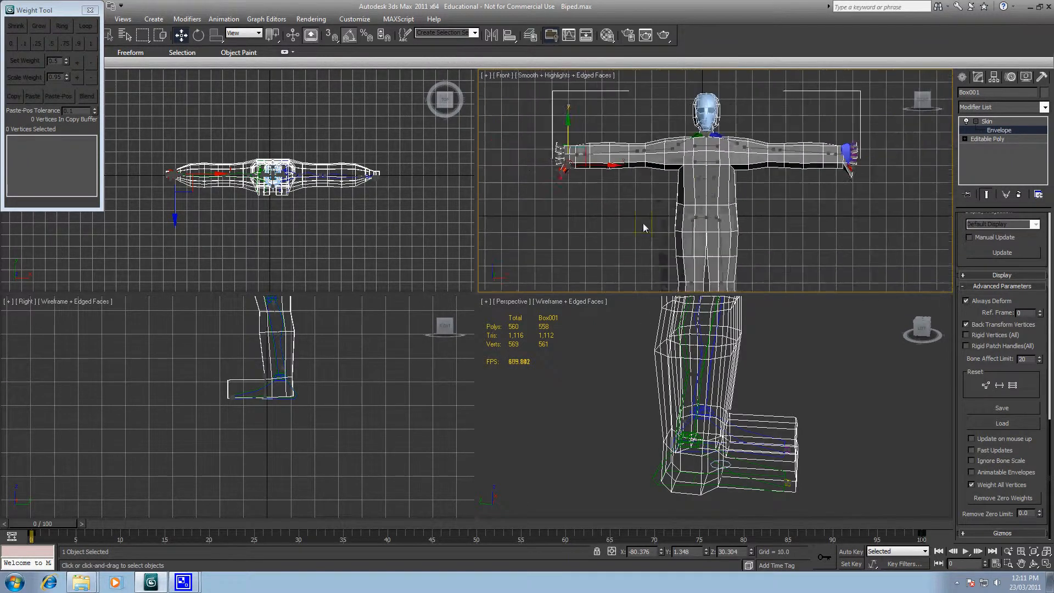
# - Finish envelope editing, freeze the character mesh and save the scene under the new file name Rigging
pyautogui.click(987, 130)
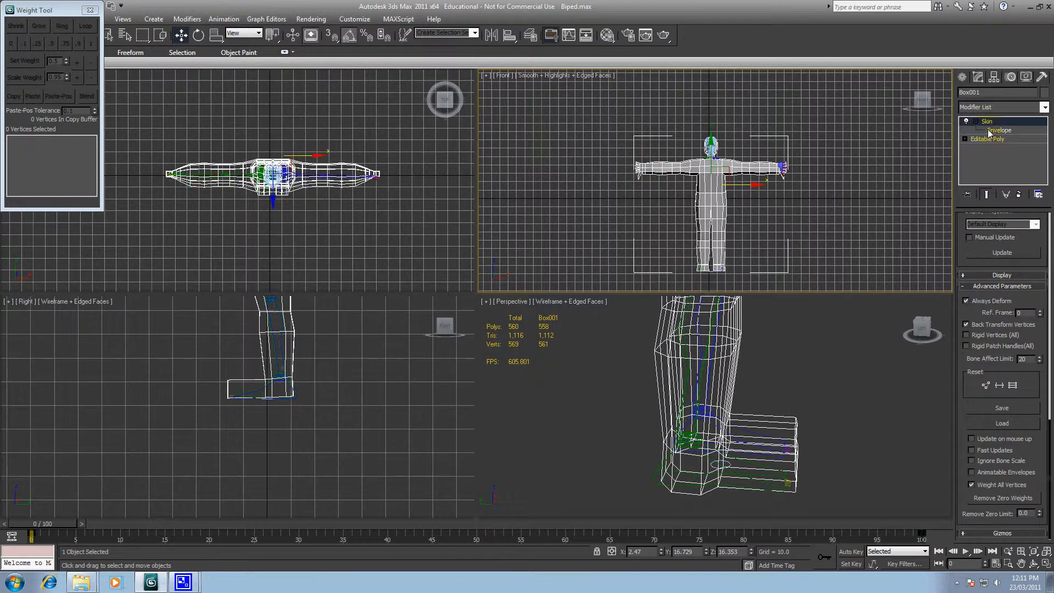
pyautogui.click(845, 176)
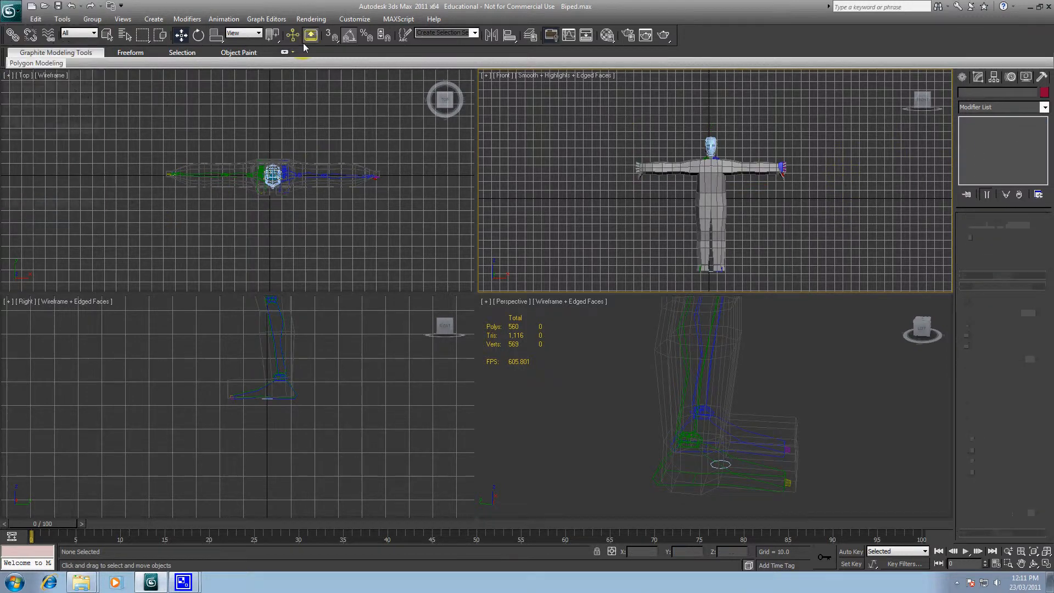
pyautogui.click(9, 10)
pyautogui.click(33, 133)
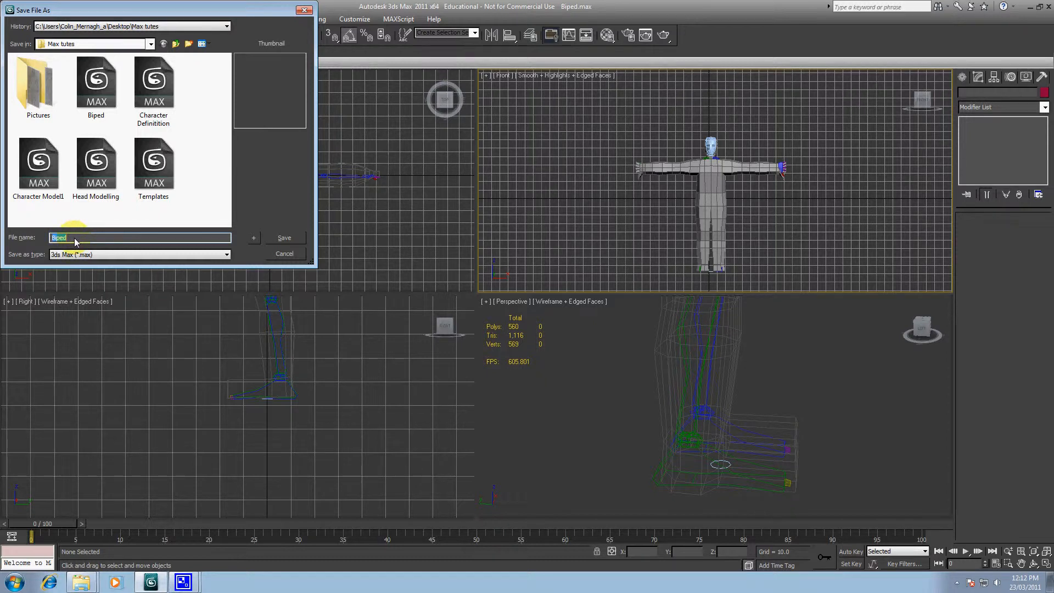
pyautogui.write('Rigging')
pyautogui.click(284, 239)
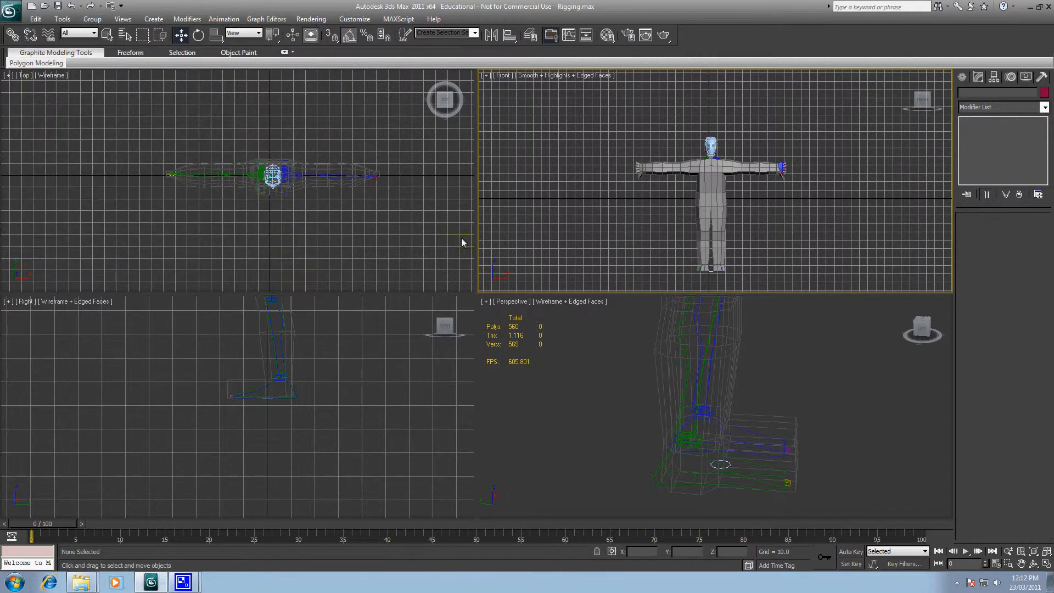
# - Unfreeze all objects in the scene with the right foot bone deselected
pyautogui.scroll(3, 737, 196)
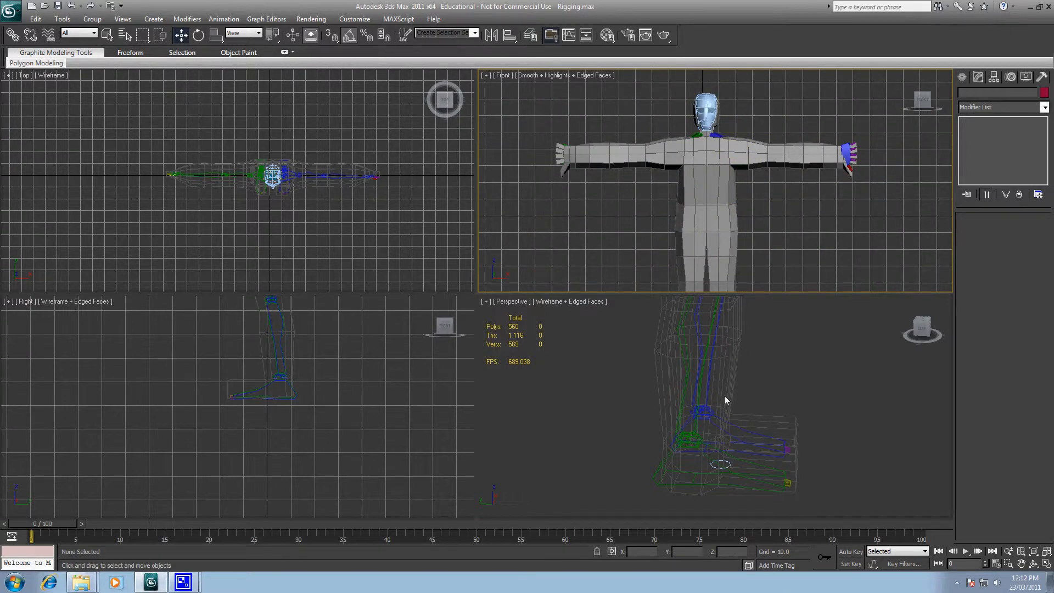
pyautogui.click(747, 470)
pyautogui.click(720, 373)
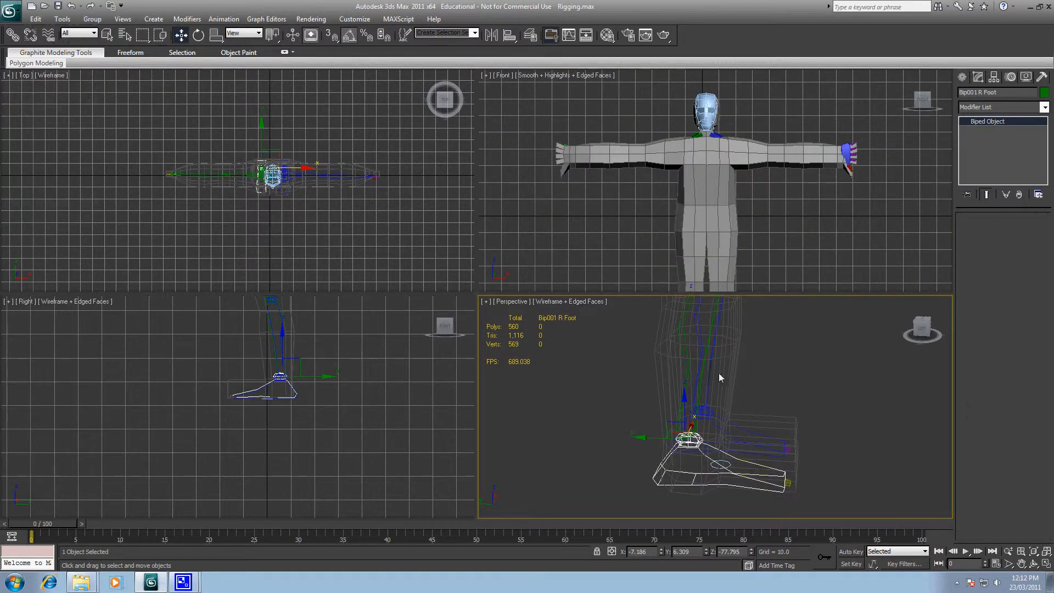
pyautogui.rightClick(730, 365)
pyautogui.click(765, 298)
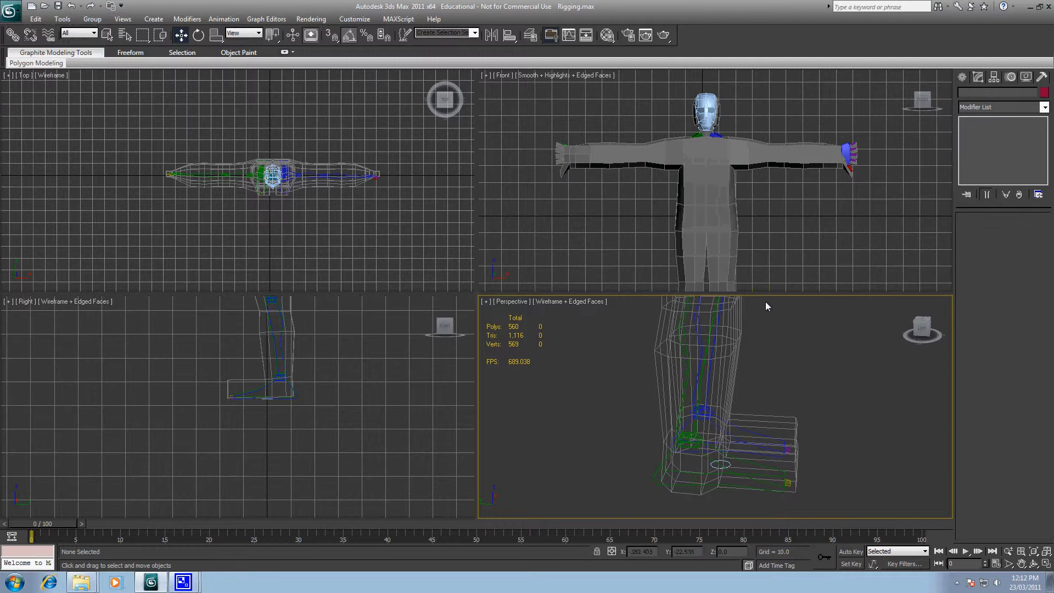
# - Inspect the biped inside the mesh in the Front view, in wireframe, from the hands down to the feet
pyautogui.click(750, 479)
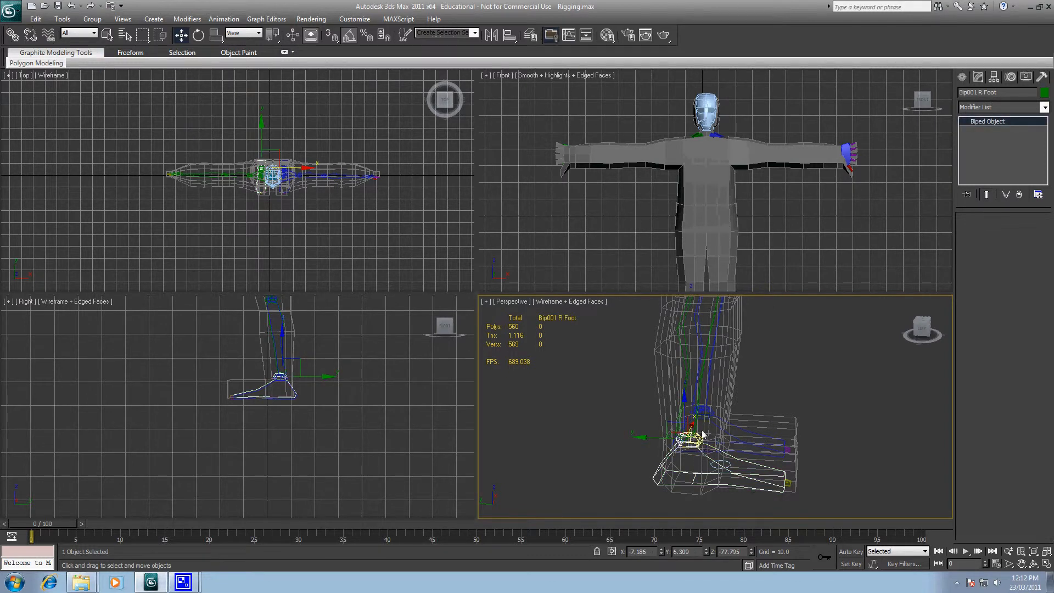
pyautogui.scroll(-5, 774, 247)
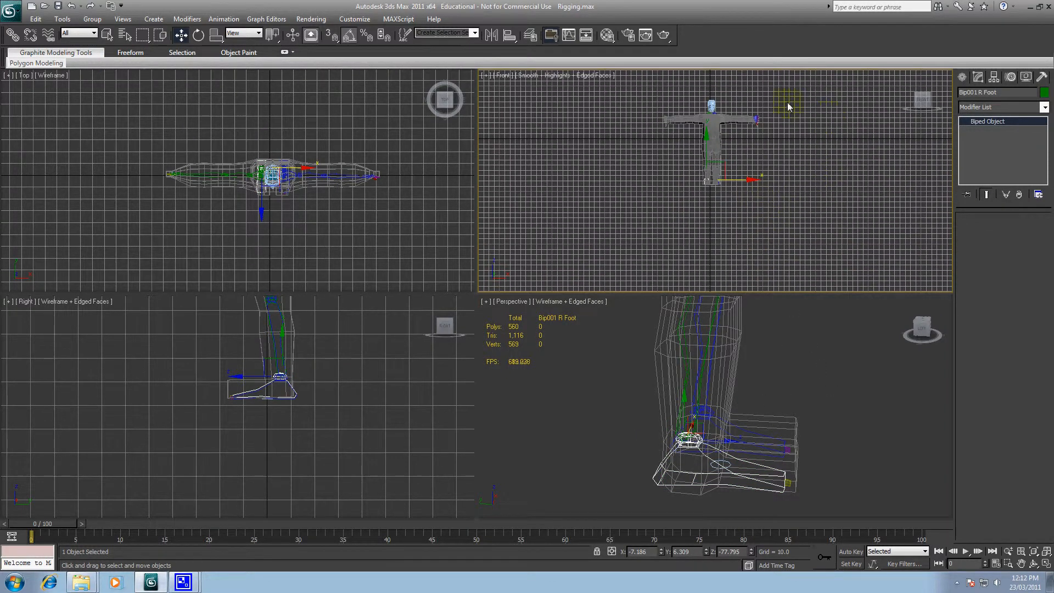
pyautogui.scroll(8, 730, 179)
pyautogui.moveTo(711, 165)
pyautogui.mouseDown()
pyautogui.moveTo(730, 96)
pyautogui.moveTo(626, 159)
pyautogui.moveTo(631, 123)
pyautogui.moveTo(689, 110)
pyautogui.moveTo(687, 164)
pyautogui.moveTo(683, 149)
pyautogui.moveTo(616, 124)
pyautogui.moveTo(695, 165)
pyautogui.mouseUp()
pyautogui.scroll(-2, 794, 117)
pyautogui.moveTo(749, 91); pyautogui.dragTo(741, 217, button='middle')
pyautogui.scroll(4, 738, 215)
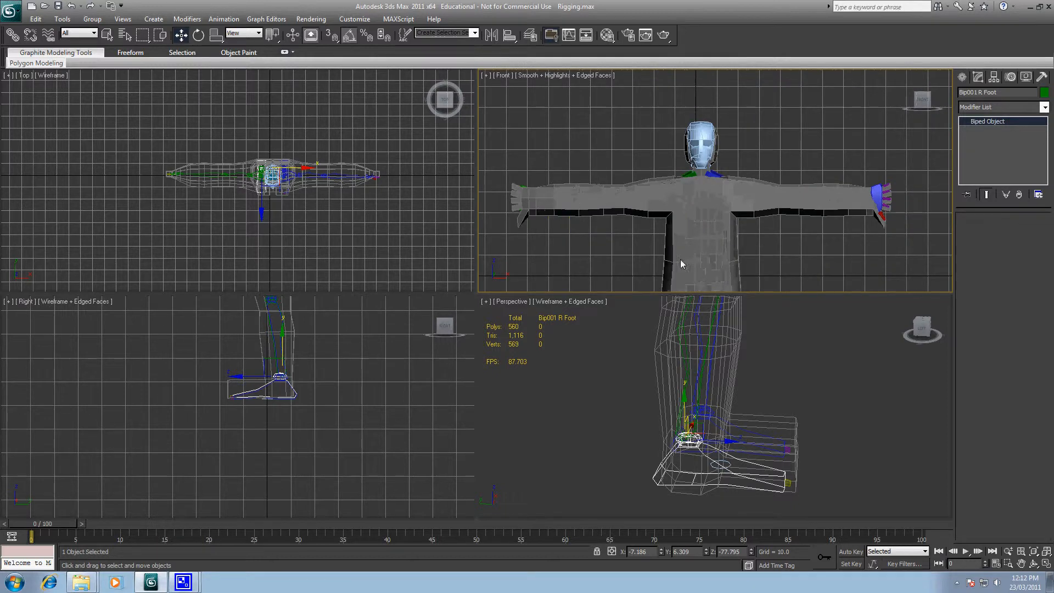
pyautogui.click(779, 238)
pyautogui.press('F3')
pyautogui.moveTo(558, 225); pyautogui.dragTo(611, 218, button='middle')
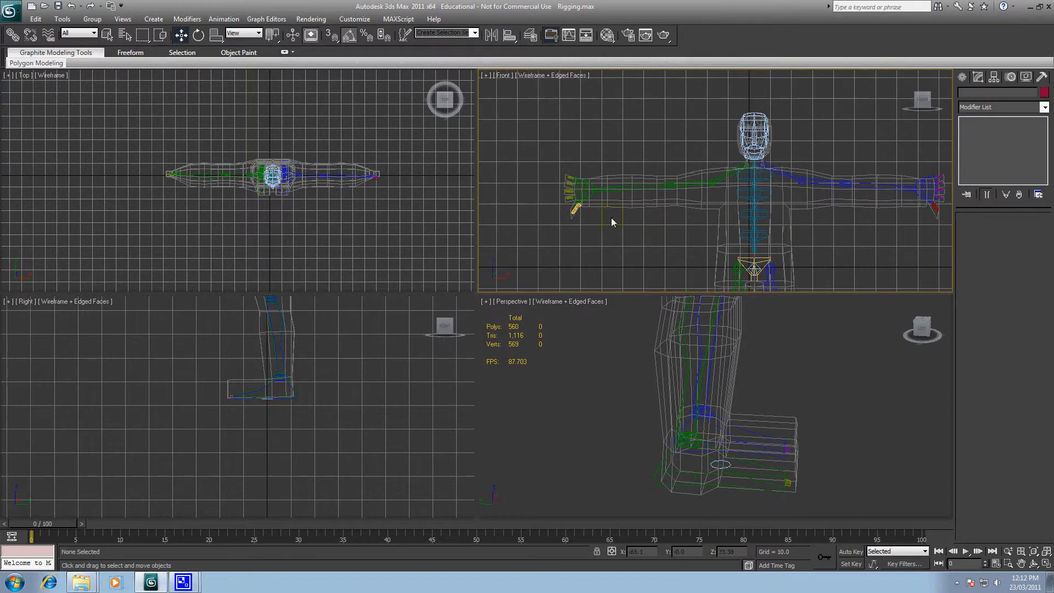
pyautogui.moveTo(582, 195); pyautogui.dragTo(620, 153)
pyautogui.rightClick(620, 153)
pyautogui.click(809, 223)
pyautogui.moveTo(825, 260); pyautogui.dragTo(812, 148, button='middle')
pyautogui.scroll(2, 776, 211)
pyautogui.moveTo(771, 280); pyautogui.dragTo(769, 130, button='middle')
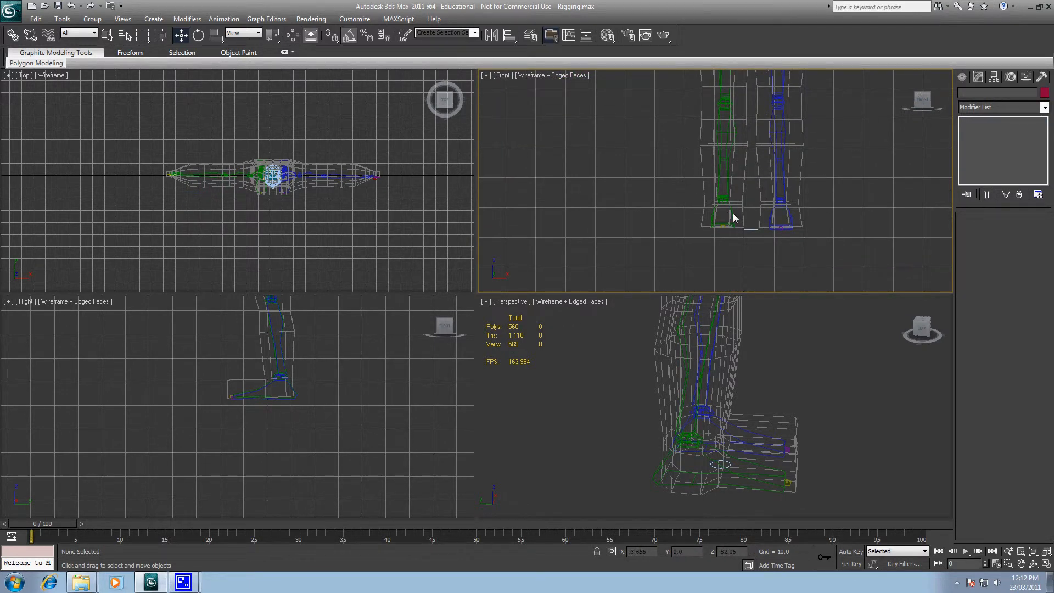
# - Apply Unfreeze All once more and open the character mesh's Skin modifier at Envelope level
pyautogui.click(735, 218)
pyautogui.click(791, 172)
pyautogui.rightClick(796, 171)
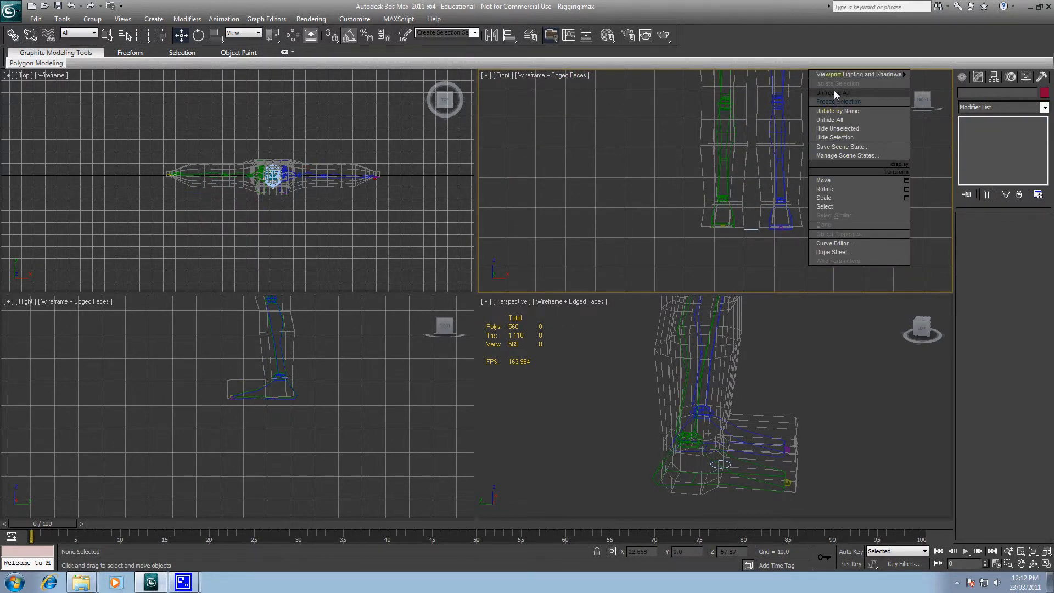
pyautogui.click(834, 93)
pyautogui.click(743, 195)
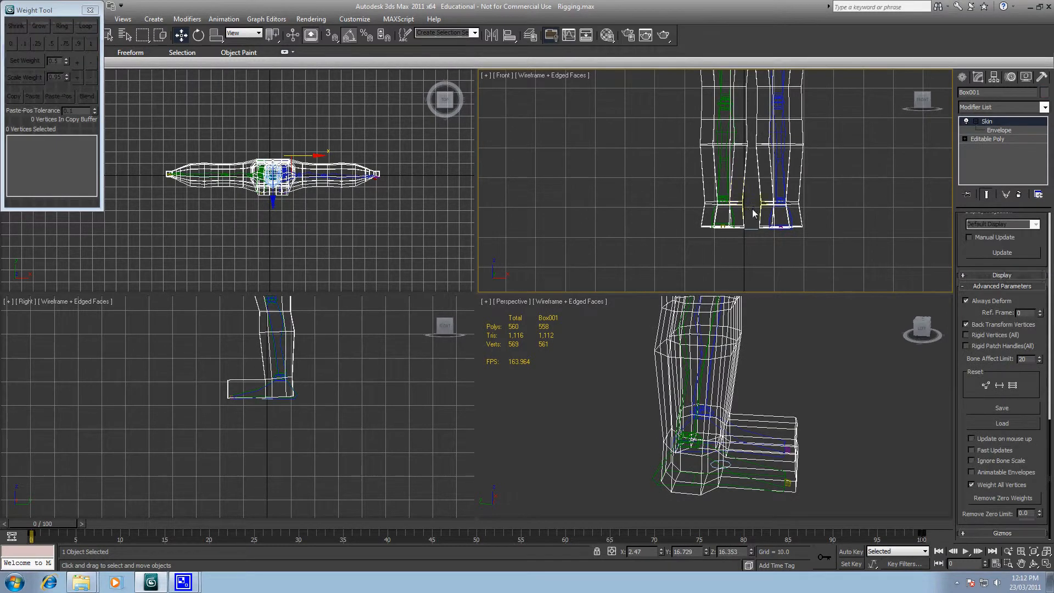
pyautogui.click(989, 130)
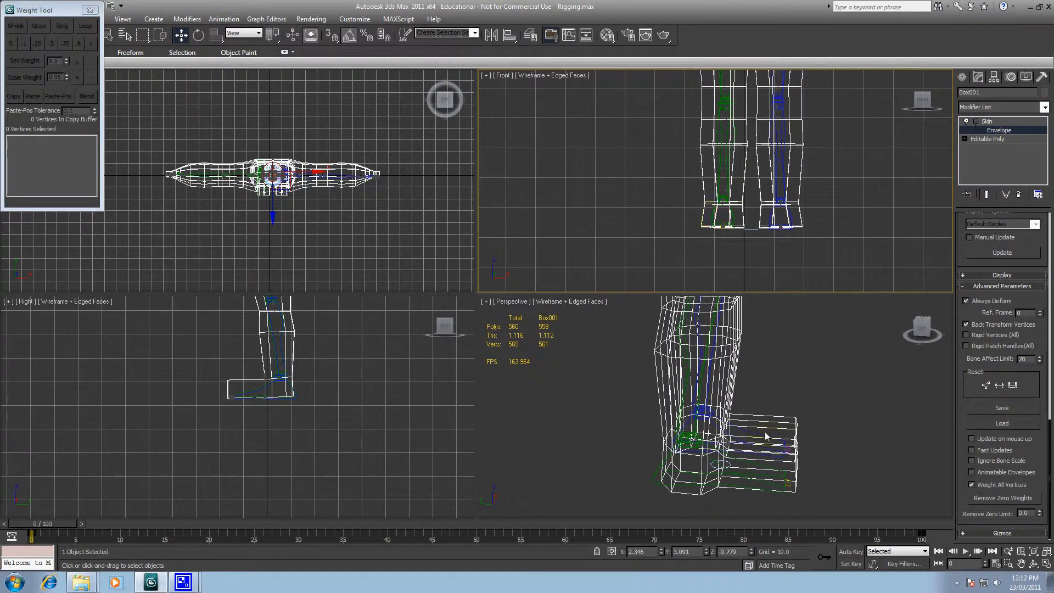
# - Weight the vertices around the right ankle and upper foot at 1 to Bip001 R Foot and remove the zero weights
pyautogui.click(661, 480)
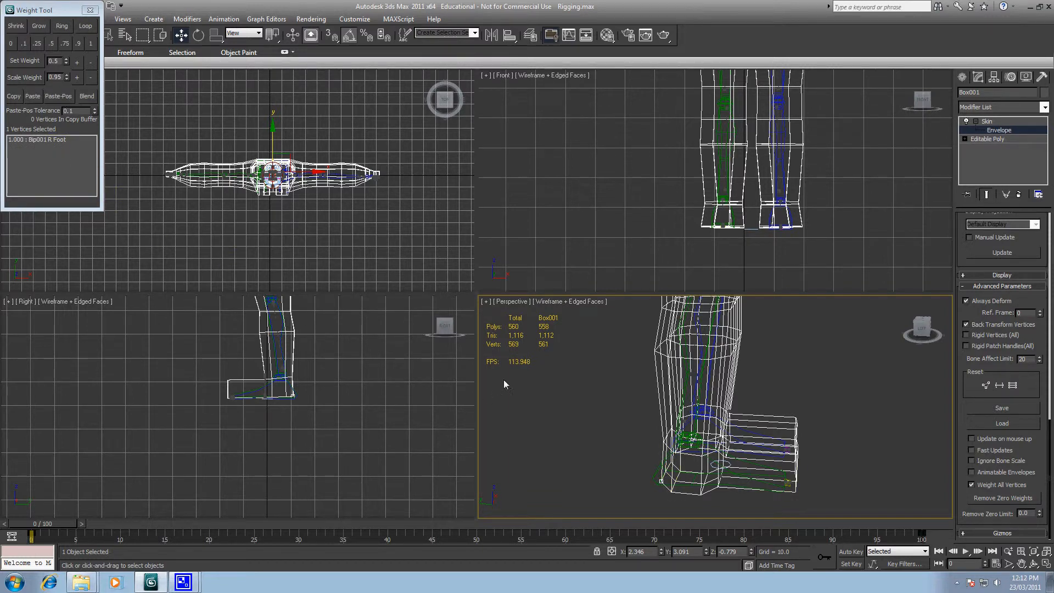
pyautogui.moveTo(693, 193); pyautogui.dragTo(752, 220)
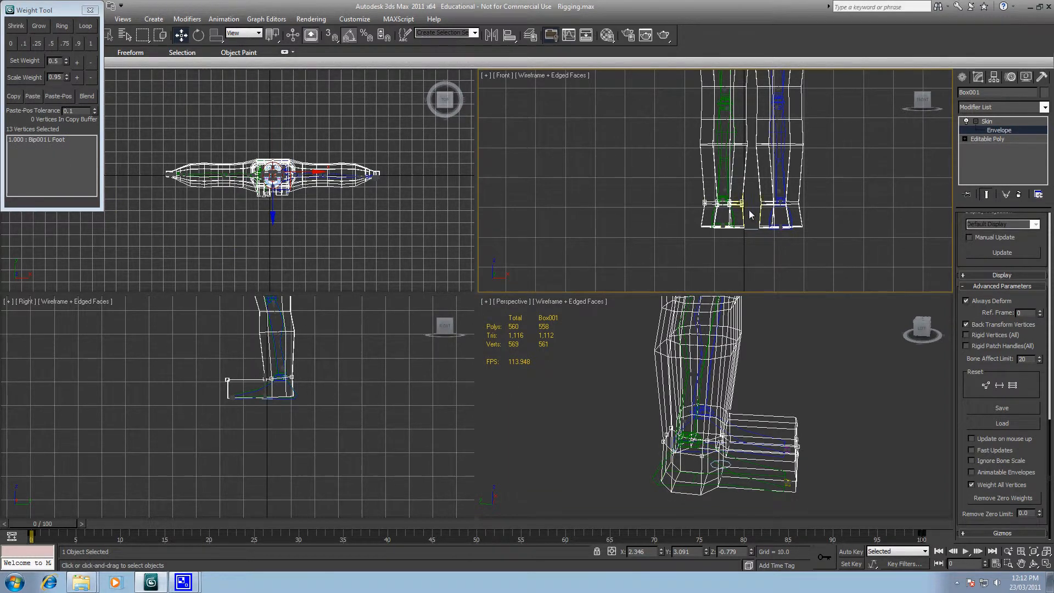
pyautogui.scroll(6, 765, 450)
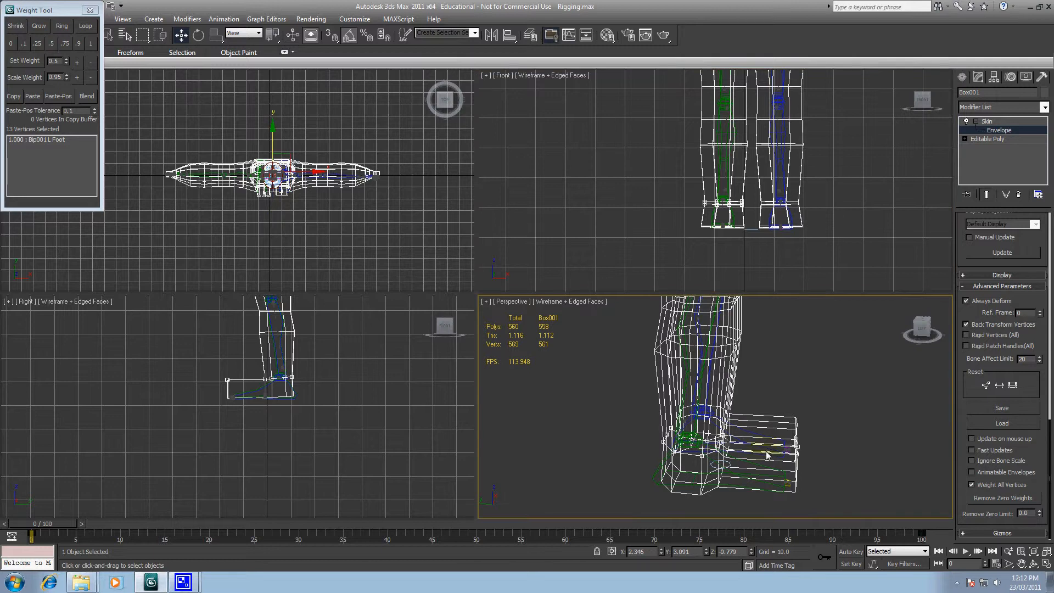
pyautogui.moveTo(693, 367); pyautogui.dragTo(648, 318, button='middle')
pyautogui.moveTo(711, 384); pyautogui.dragTo(715, 414, button='middle')
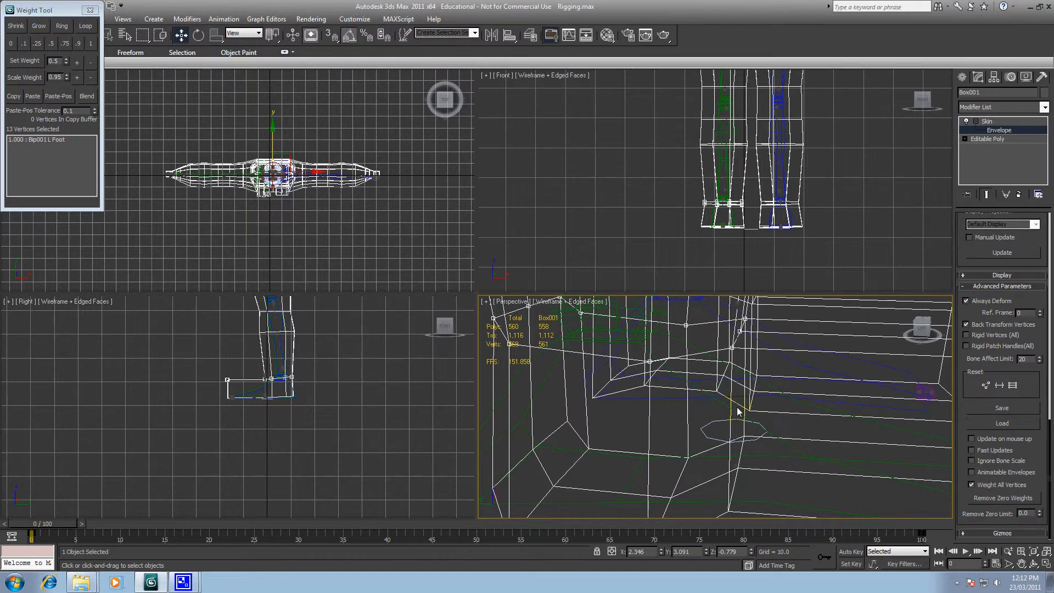
pyautogui.click(736, 407)
pyautogui.click(93, 45)
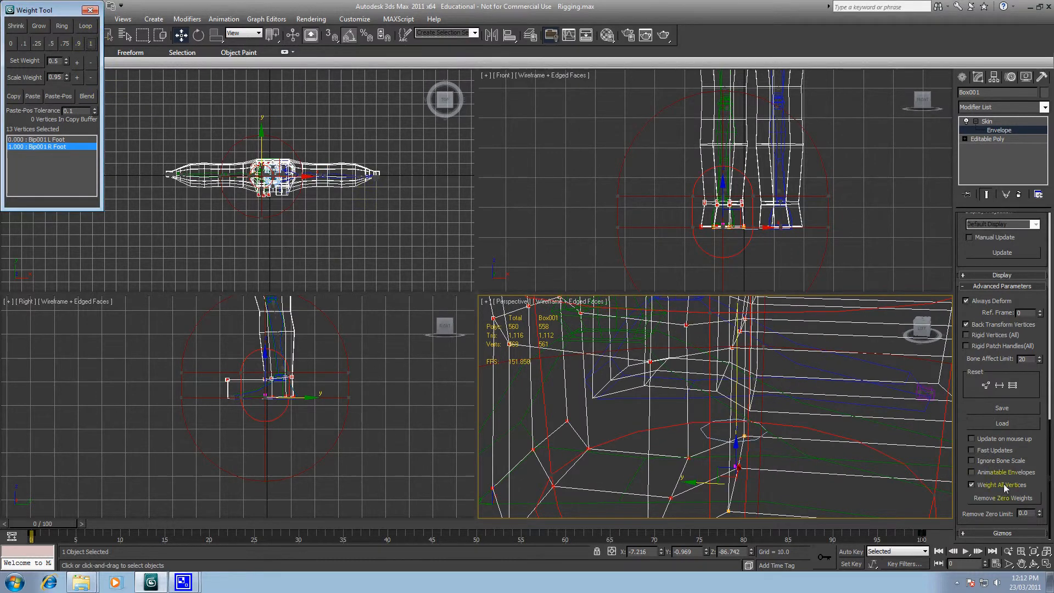
pyautogui.click(999, 498)
# - Leave Envelope editing and freeze the character mesh so only the biped bones can be selected
pyautogui.scroll(-4, 719, 381)
pyautogui.scroll(-3, 719, 381)
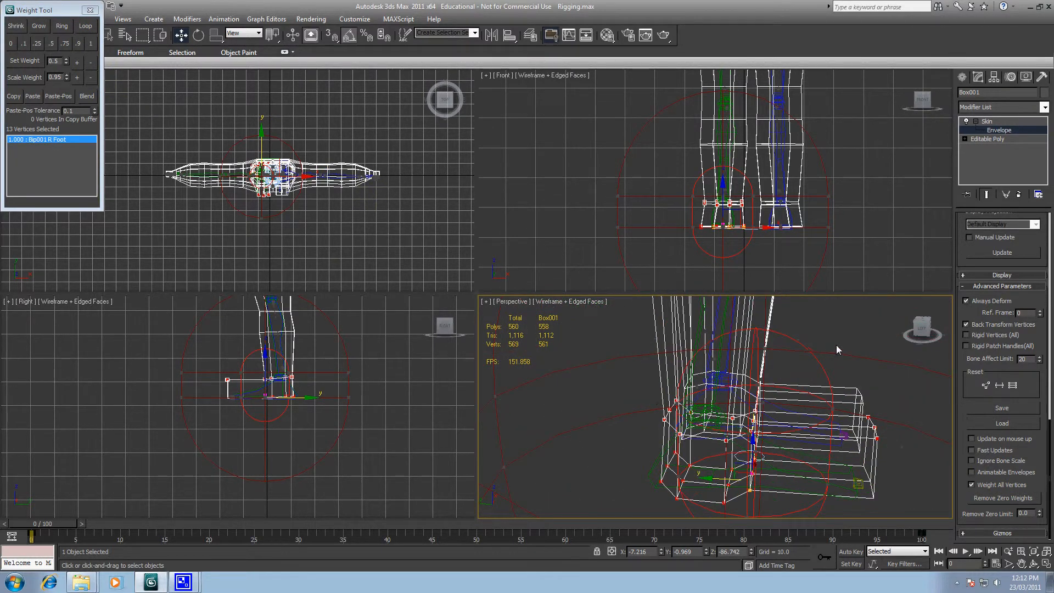
pyautogui.click(835, 345)
pyautogui.click(999, 129)
pyautogui.click(899, 313)
# - Try raising the Bip001 R Foot bone to test the foot's deformation, undo the move and deselect the bone
pyautogui.click(797, 472)
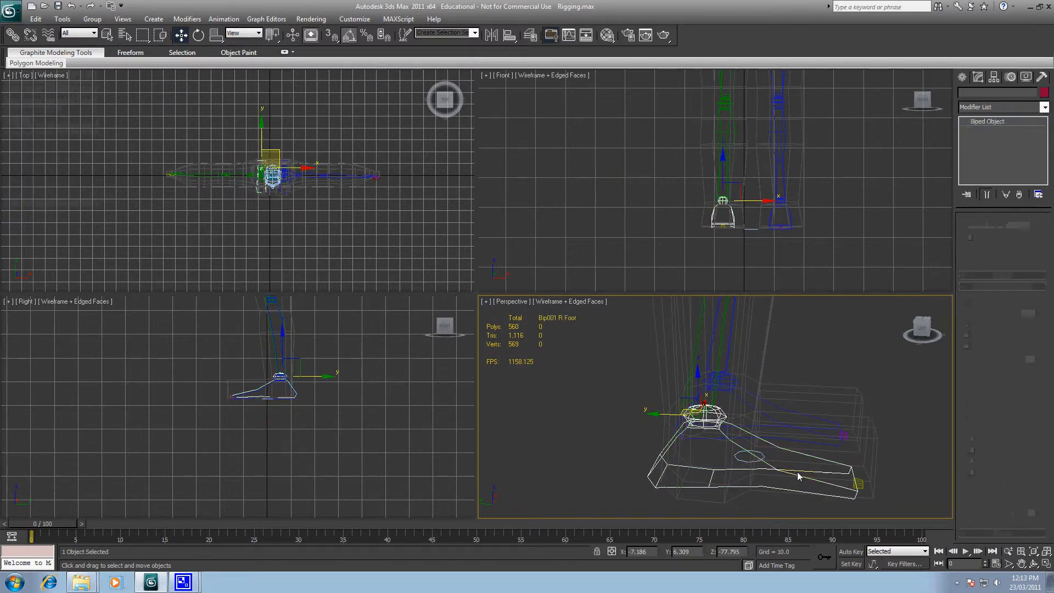
pyautogui.moveTo(694, 406); pyautogui.dragTo(703, 383)
pyautogui.hotkey('ctrl', 'z')
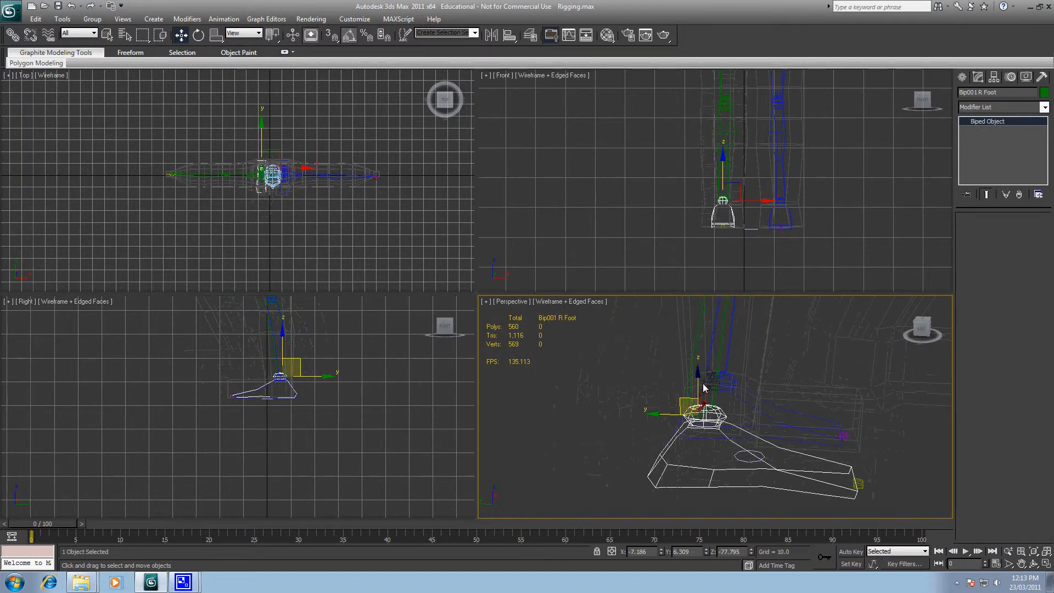
pyautogui.click(865, 356)
pyautogui.click(645, 212)
pyautogui.scroll(-6, 644, 212)
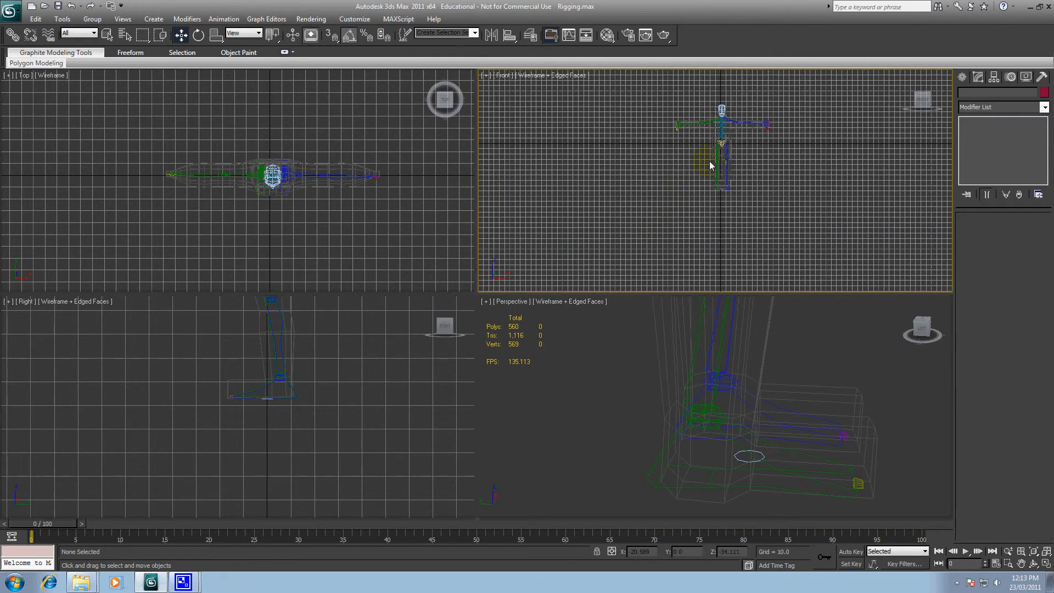
pyautogui.click(8, 17)
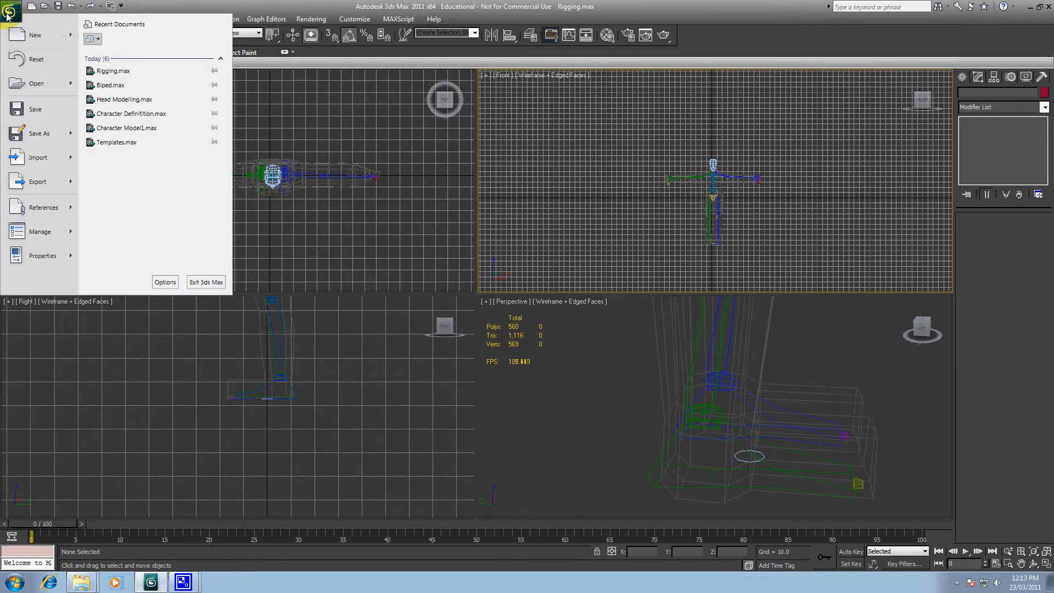
pyautogui.click(8, 16)
pyautogui.click(183, 580)
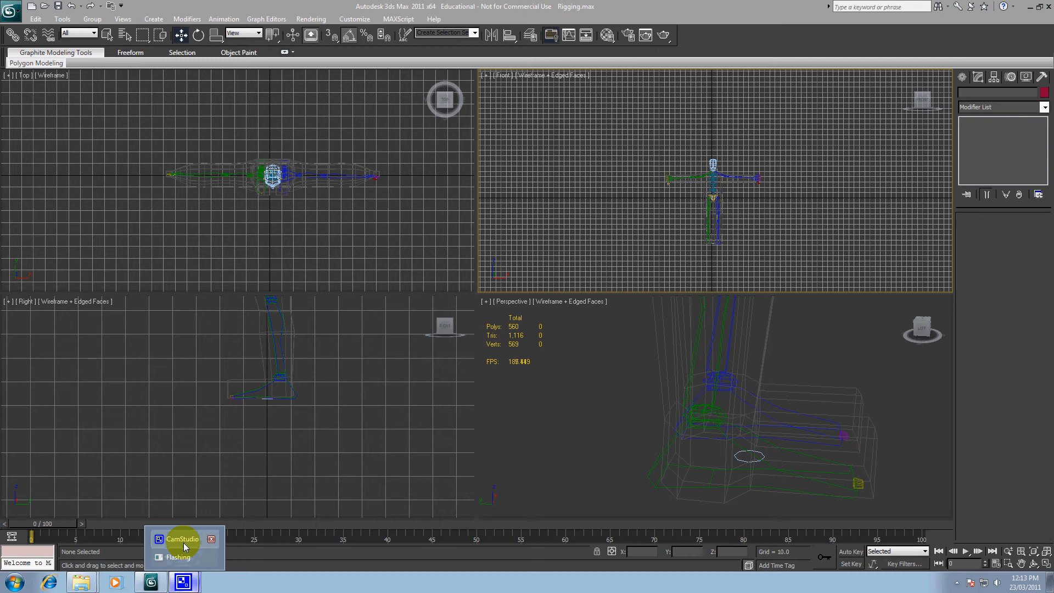
pyautogui.click(183, 540)
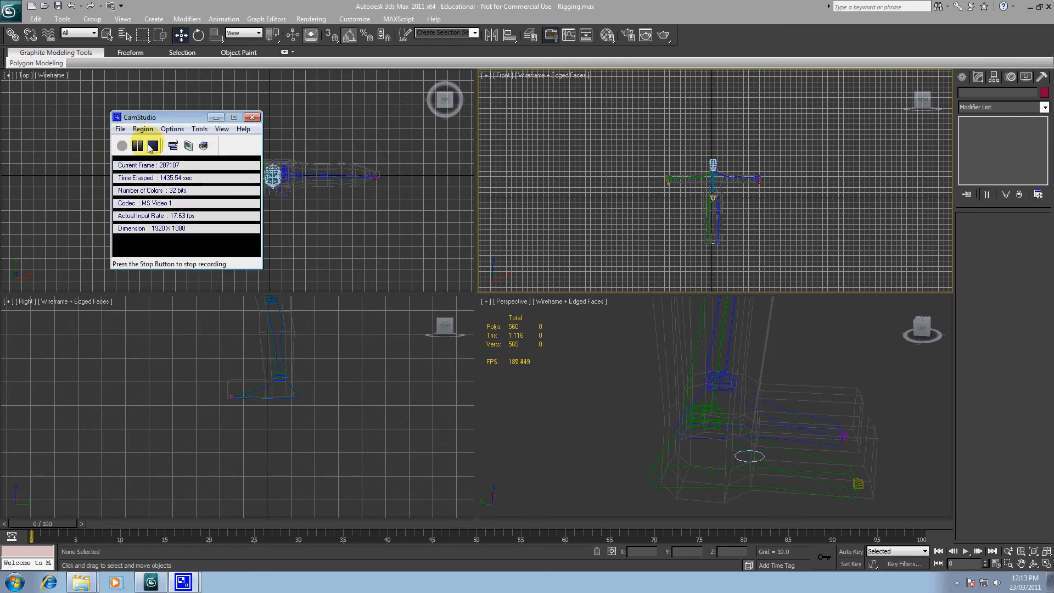